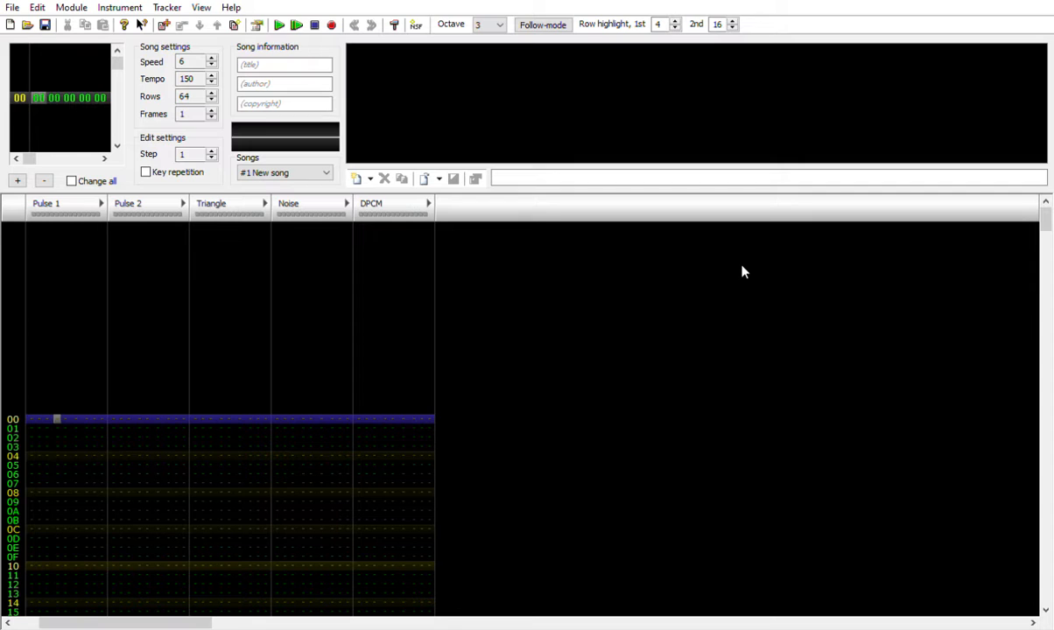
pyautogui.press('Left')
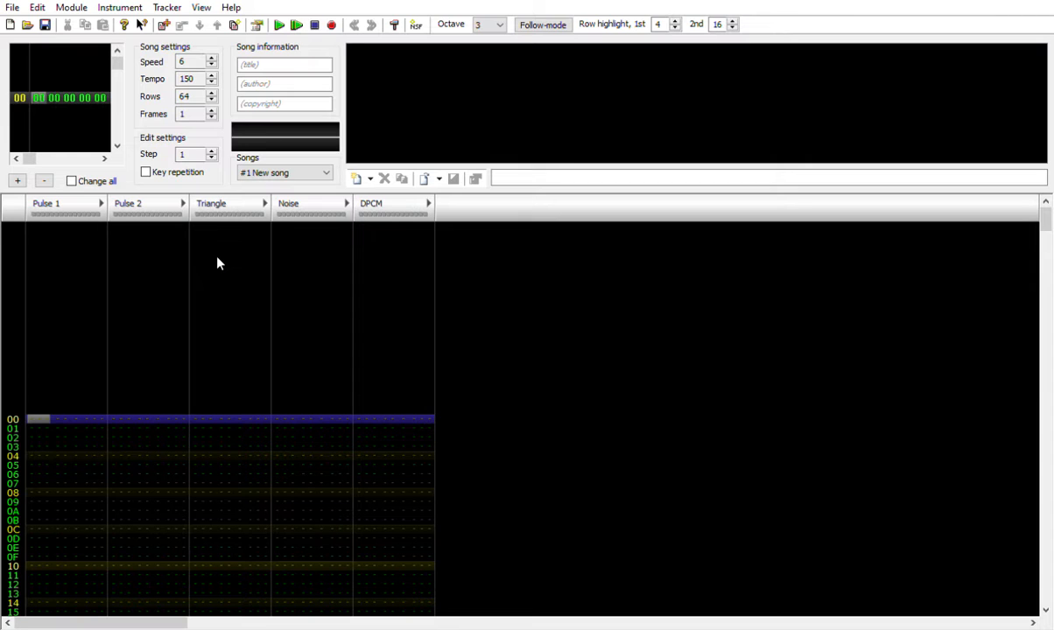
pyautogui.scroll(-14, 153, 433)
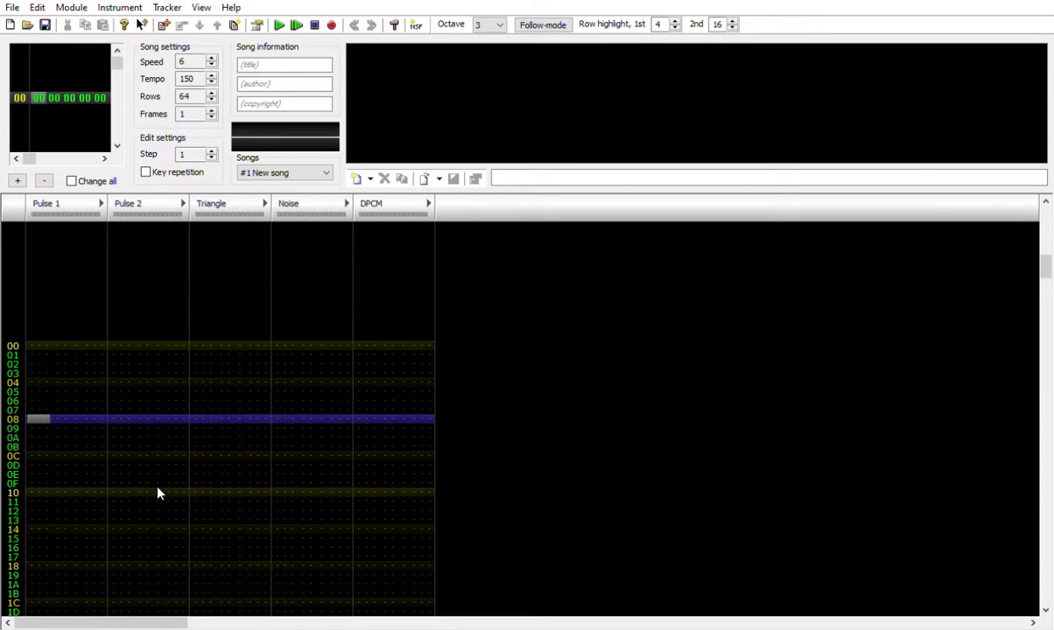
pyautogui.scroll(-2, 168, 454)
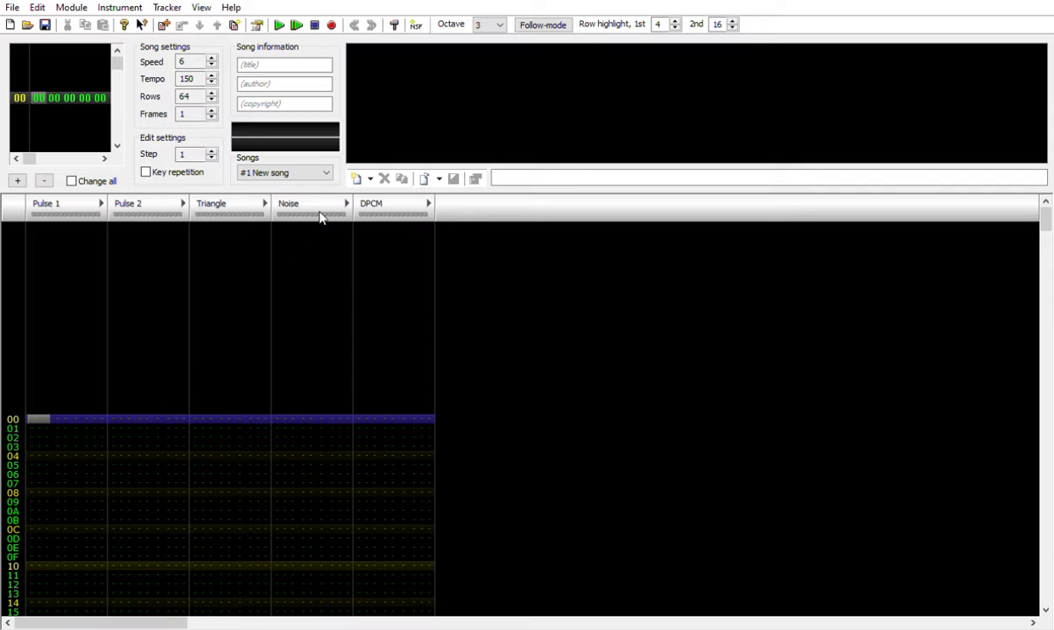
# Create a new instrument and set the octave to 2.
pyautogui.click(359, 169)
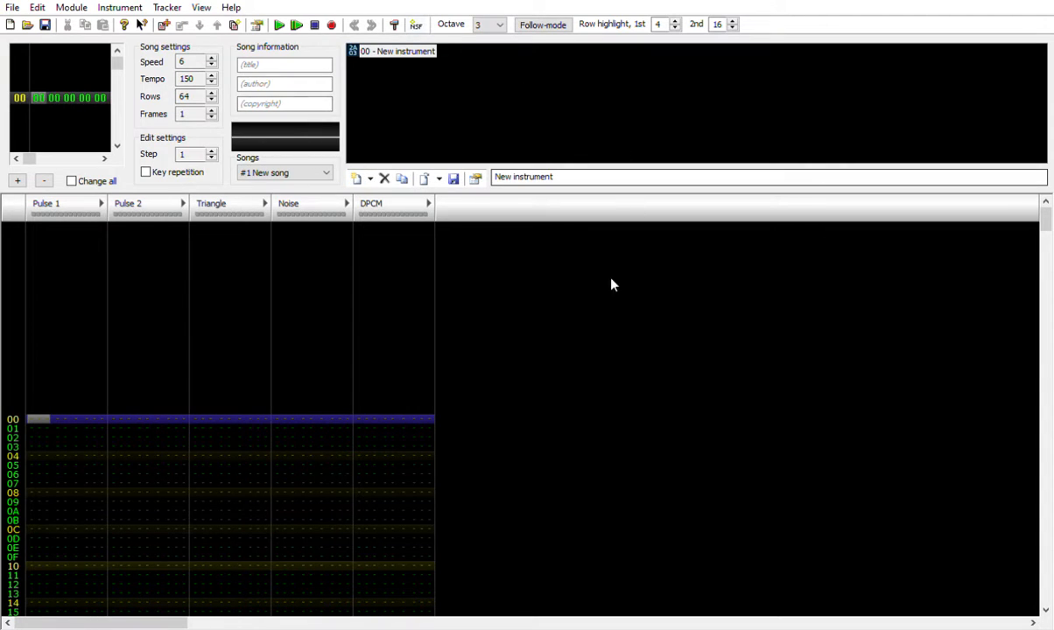
pyautogui.click(494, 25)
pyautogui.click(487, 55)
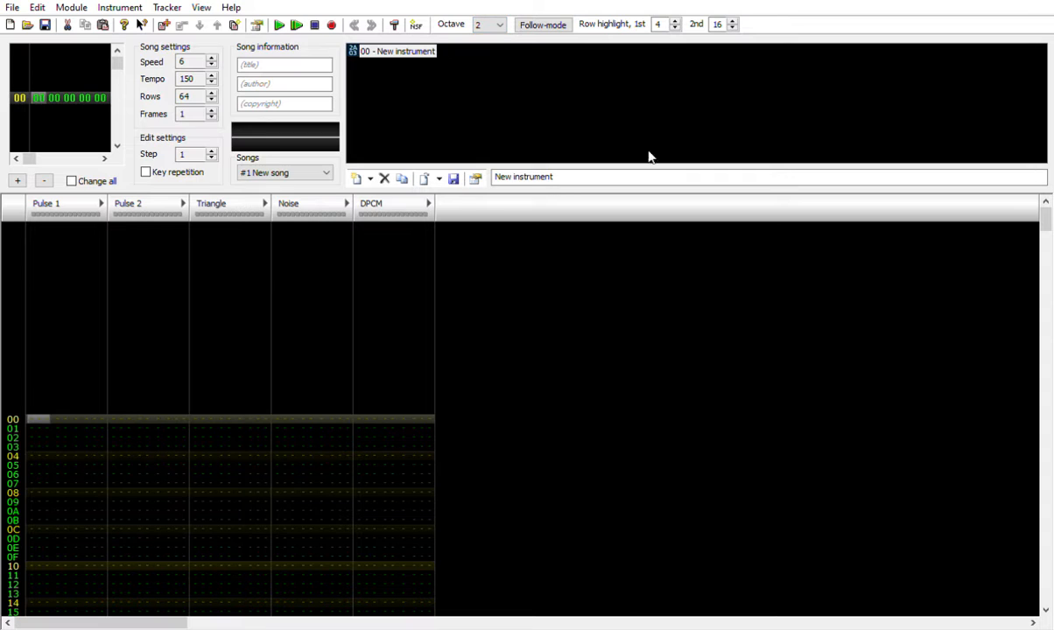
# Enter a C-2 note at row 00 of the Pulse 1 channel and play it back.
pyautogui.click(36, 412)
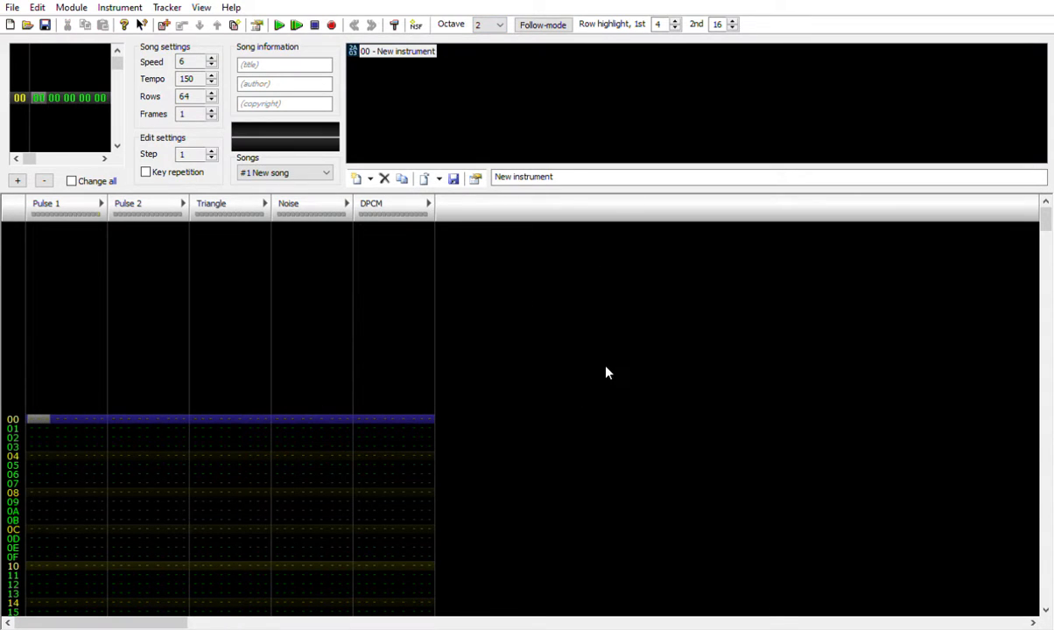
pyautogui.press('z')
pyautogui.press('z')
pyautogui.press('space')
pyautogui.press('z')
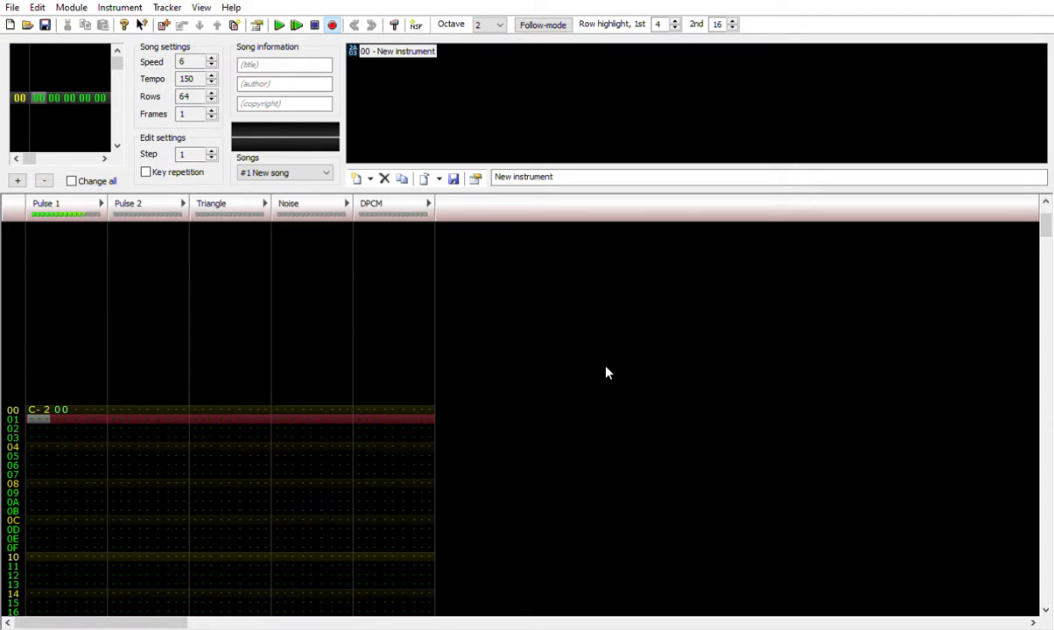
pyautogui.press('space')
pyautogui.press('Return')
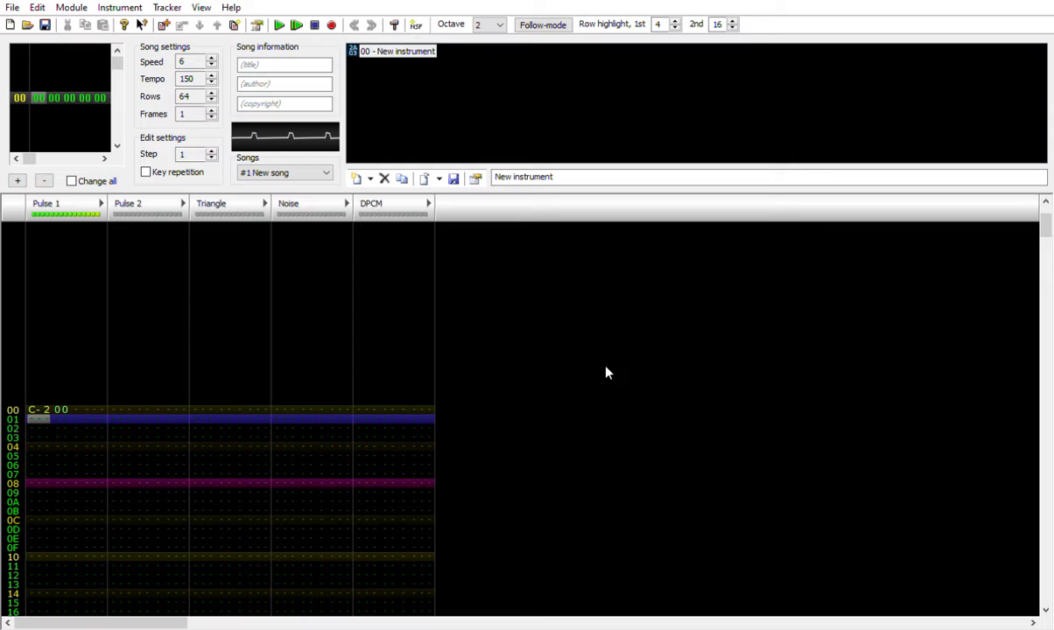
pyautogui.press('Return')
pyautogui.press('Up')
pyautogui.press('Right')
pyautogui.press('Right')
pyautogui.press('Right')
pyautogui.press('Right')
pyautogui.press('Right')
pyautogui.press('Right')
pyautogui.press('Right')
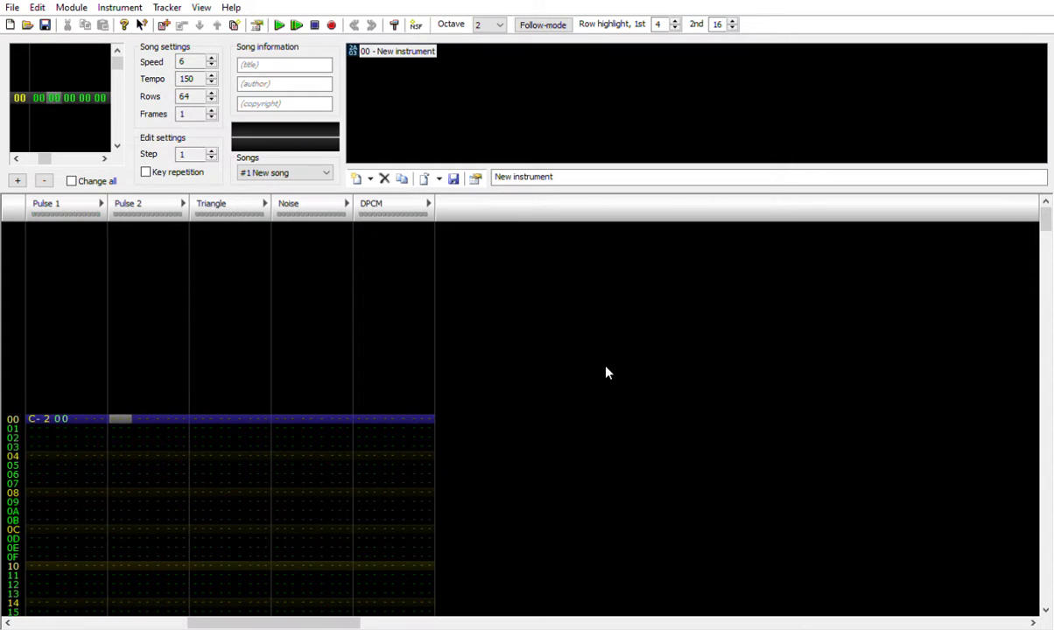
pyautogui.press('Left')
pyautogui.press('Left')
pyautogui.press('Left')
pyautogui.press('Left')
pyautogui.press('Left')
pyautogui.press('Left')
pyautogui.press('Left')
pyautogui.press('Left')
pyautogui.press('Right')
pyautogui.press('Right')
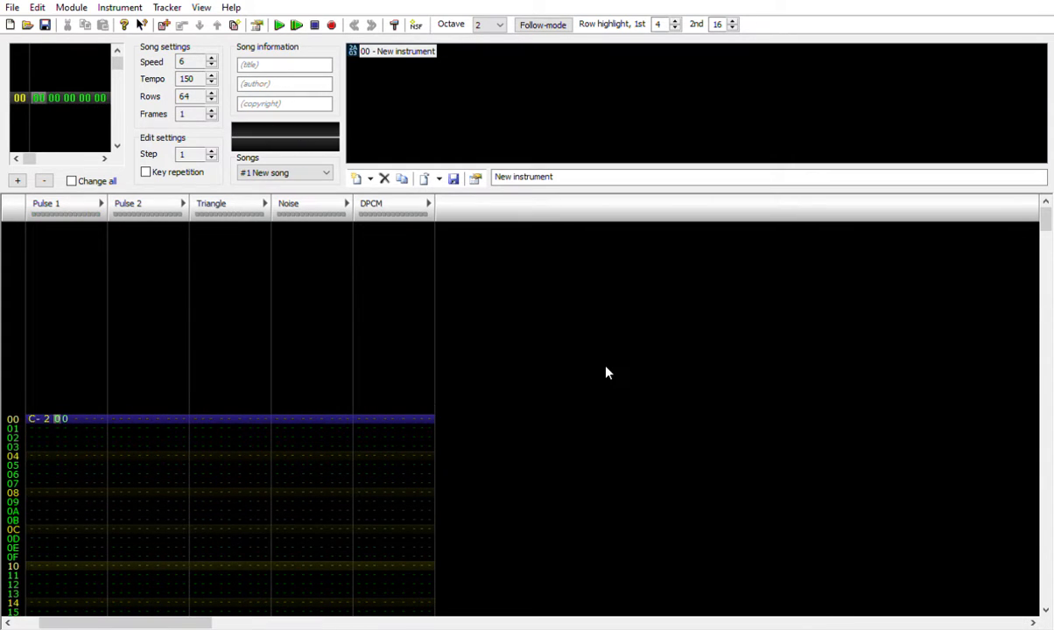
pyautogui.press('Left')
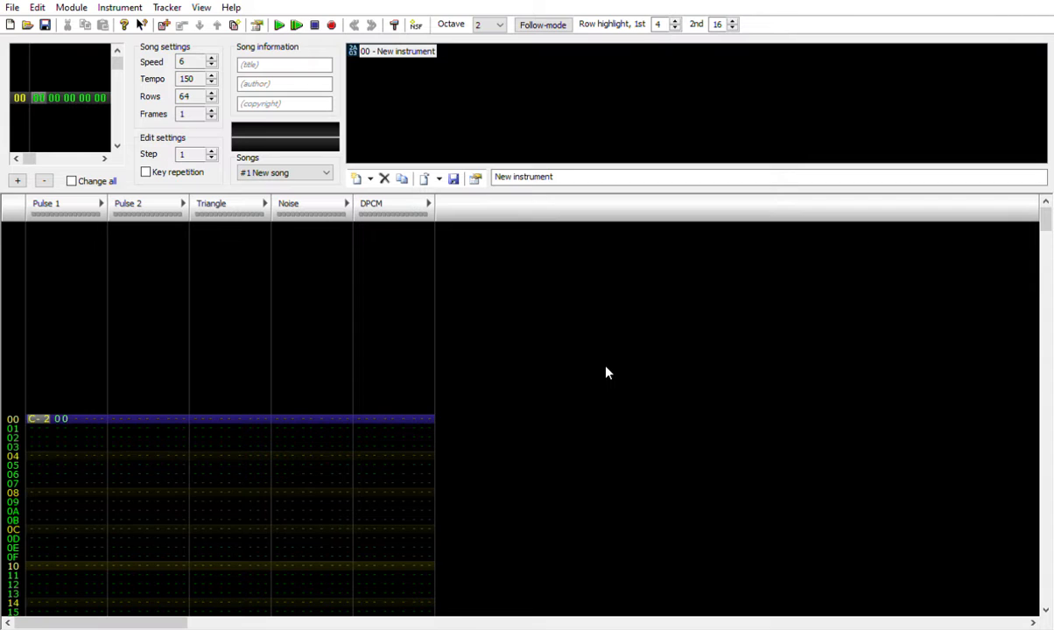
# Play the pattern with its single Pulse 1 note, restart it once, and stop playback.
pyautogui.press('Return')
pyautogui.click(315, 25)
pyautogui.click(279, 25)
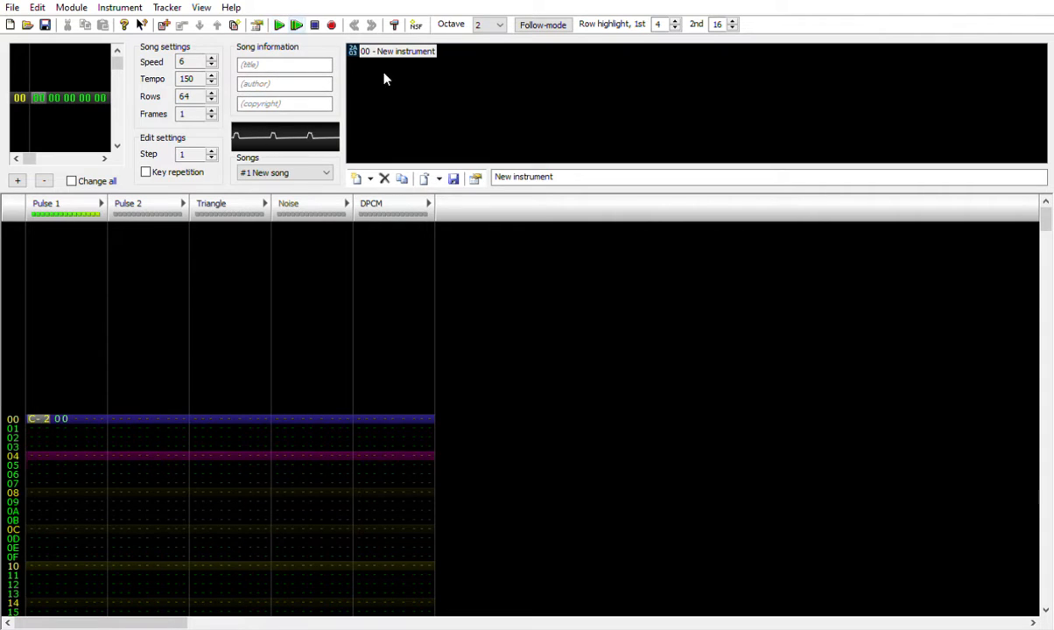
pyautogui.click(314, 25)
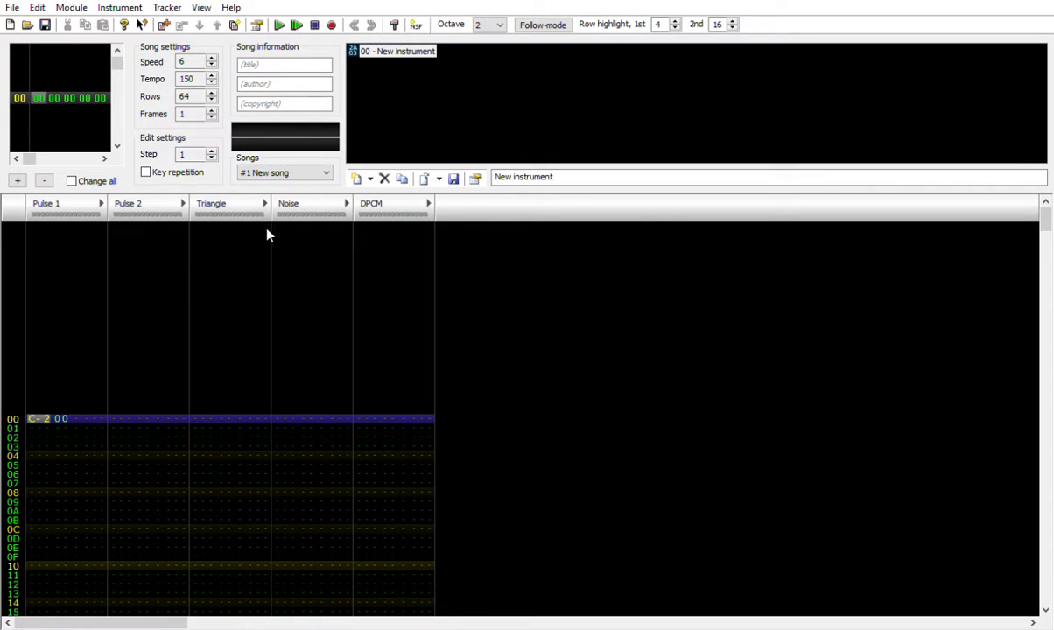
# Set the octave to 1.
pyautogui.click(211, 82)
pyautogui.click(211, 74)
pyautogui.click(489, 24)
pyautogui.click(493, 47)
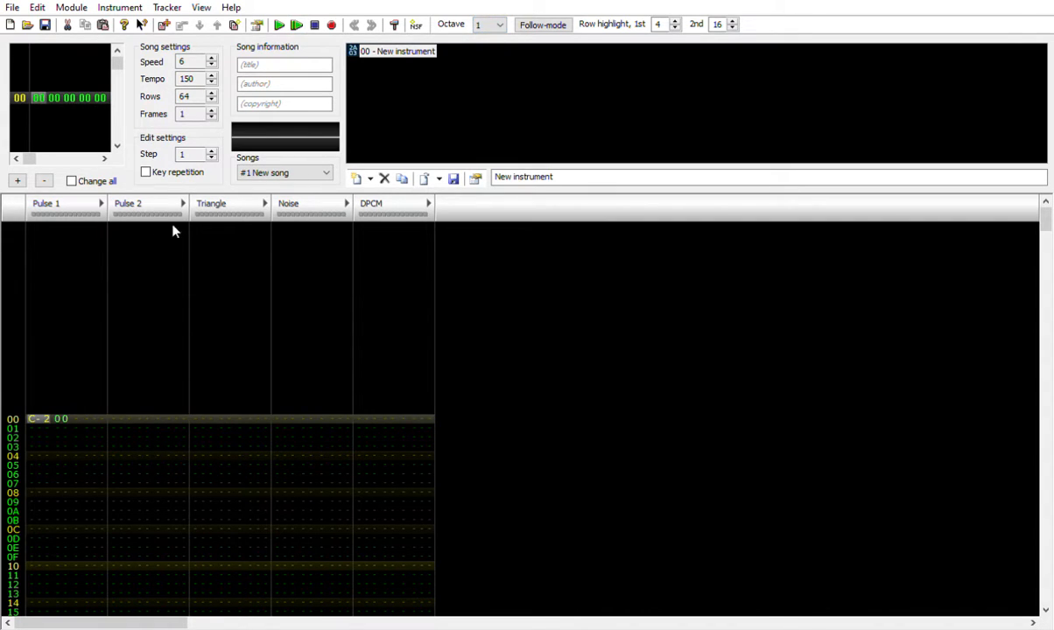
# Enter the notes E-2, D-2, C-2, D-2, E-2, E-2, E-2 in Pulse 1 on every second row from 00 to 0C, and play them back.
pyautogui.click(46, 414)
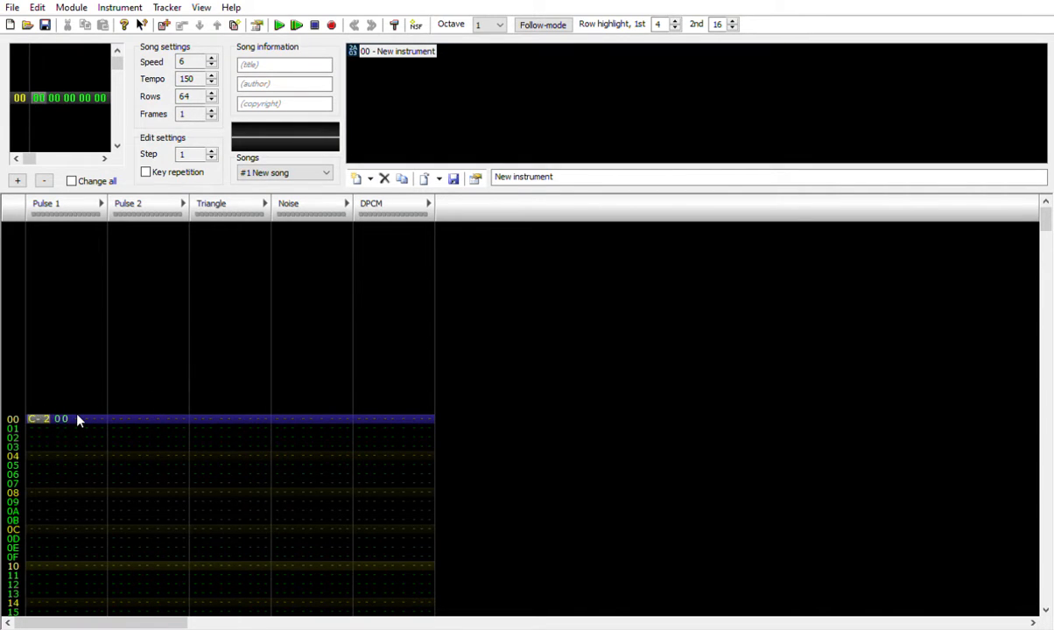
pyautogui.press('space')
pyautogui.press('e')
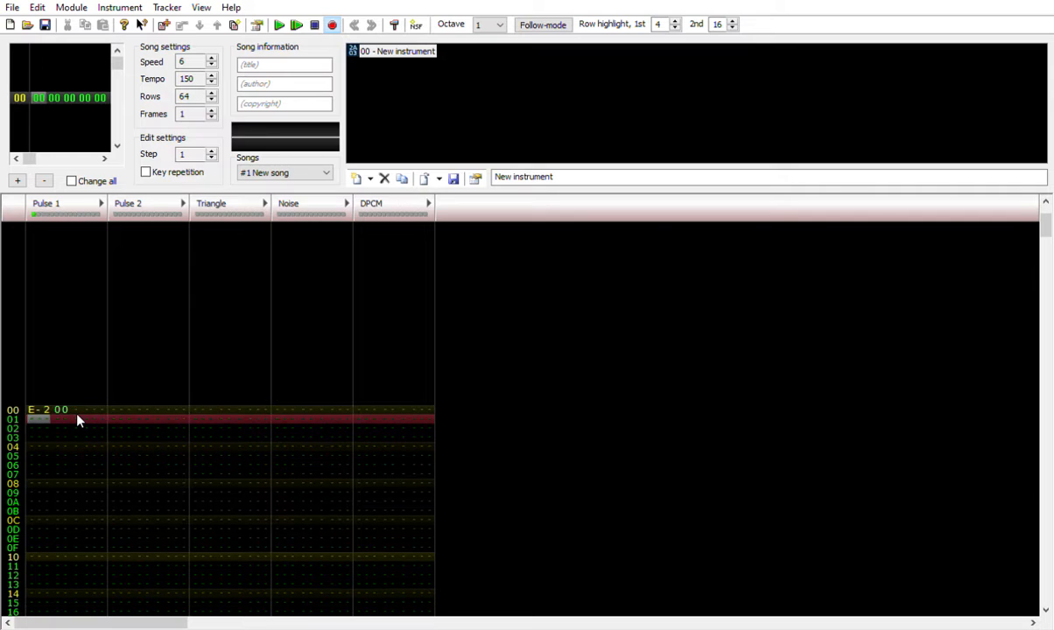
pyautogui.press('Down')
pyautogui.press('w')
pyautogui.press('Down')
pyautogui.press('q')
pyautogui.press('Down')
pyautogui.press('w')
pyautogui.press('Down')
pyautogui.press('e')
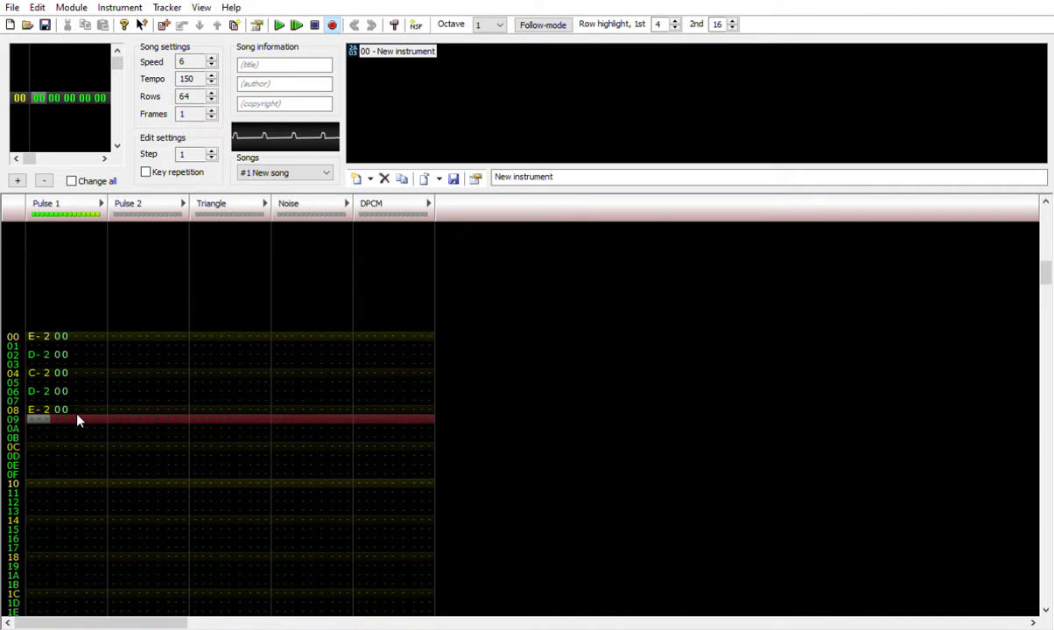
pyautogui.press('Down')
pyautogui.press('e')
pyautogui.press('Down')
pyautogui.press('e')
pyautogui.press('Down')
pyautogui.press('Down')
pyautogui.press('Down')
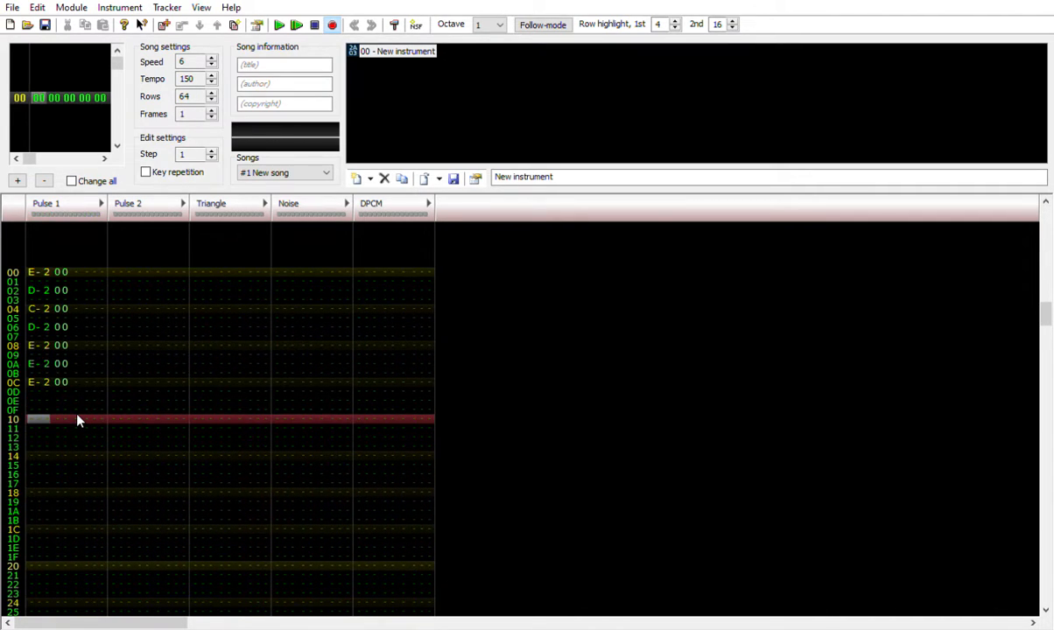
pyautogui.press('Return')
pyautogui.press('Return')
# Look through the melody in Pulse 1 rows 00 to 0C and play the pattern.
pyautogui.scroll(10, 77, 420)
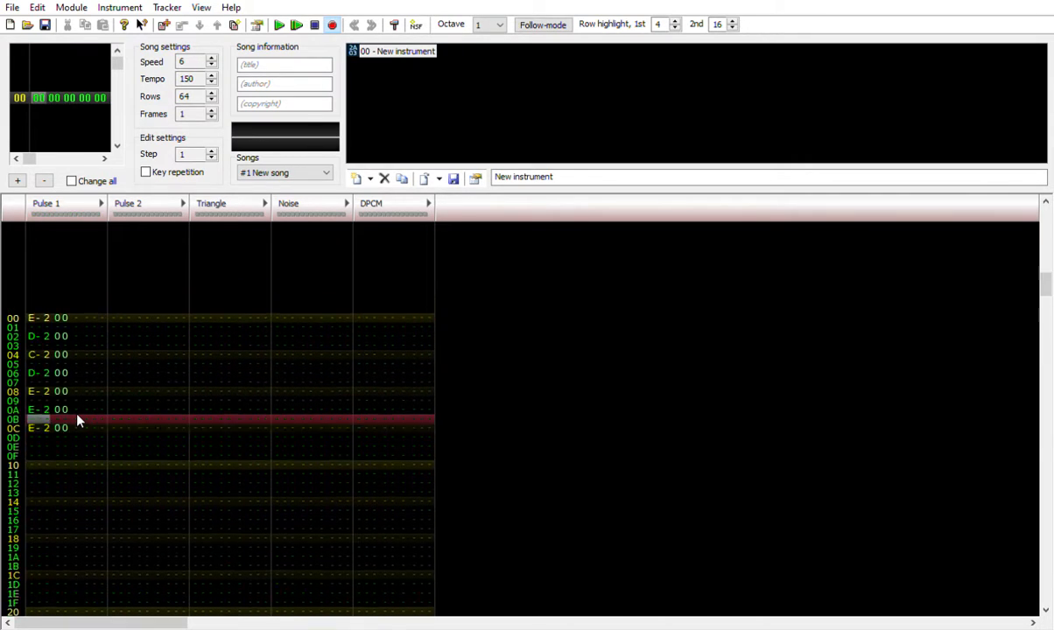
pyautogui.scroll(6, 77, 420)
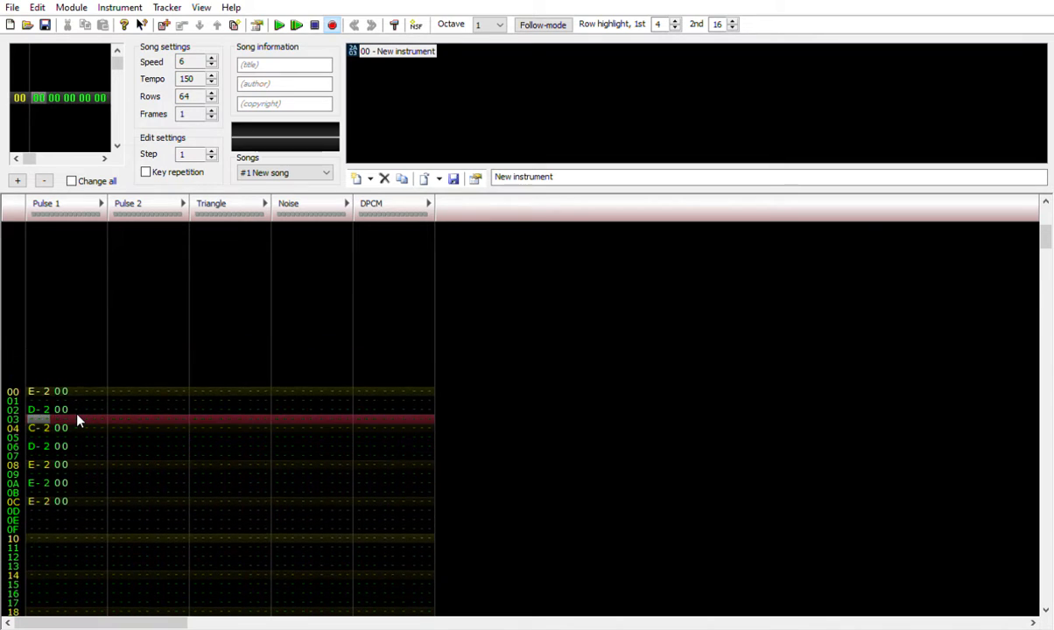
pyautogui.scroll(-1, 77, 420)
pyautogui.scroll(-3, 77, 420)
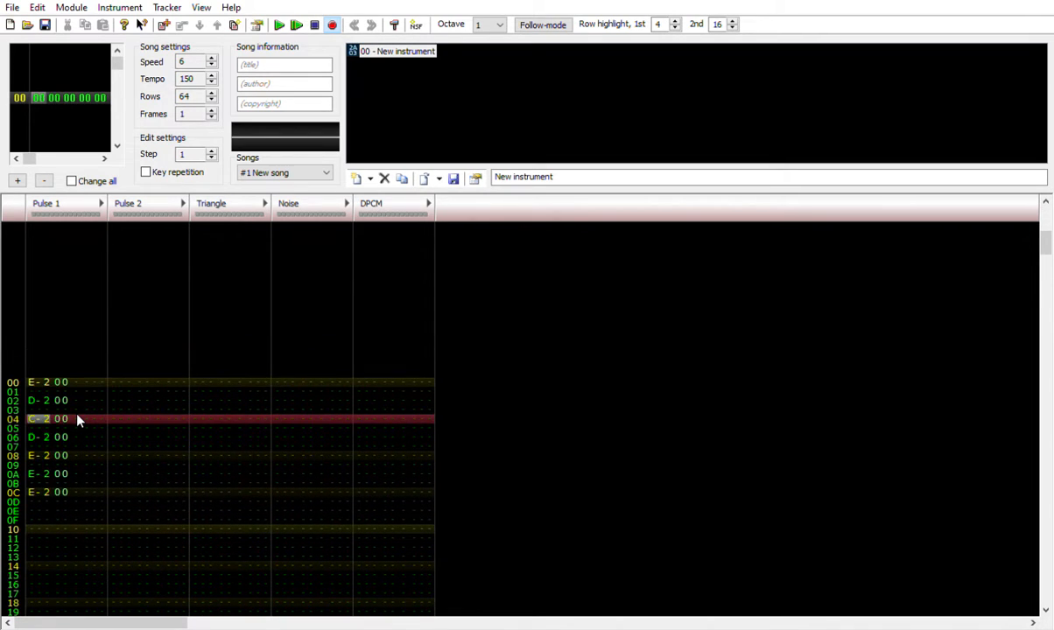
pyautogui.scroll(3, 77, 420)
pyautogui.scroll(-1, 77, 420)
pyautogui.scroll(-4, 77, 420)
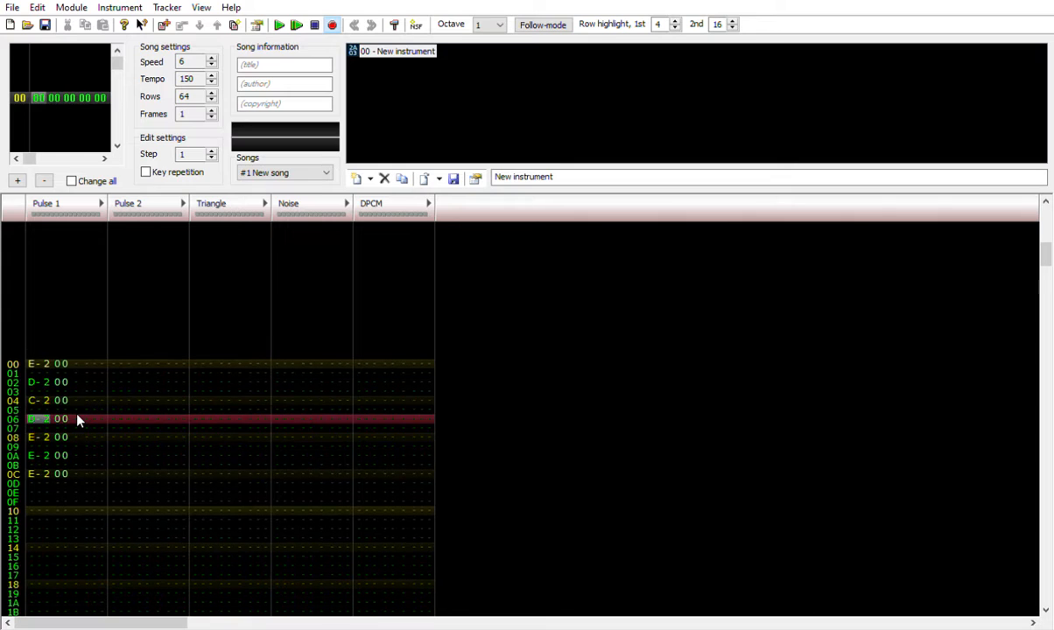
pyautogui.scroll(5, 77, 420)
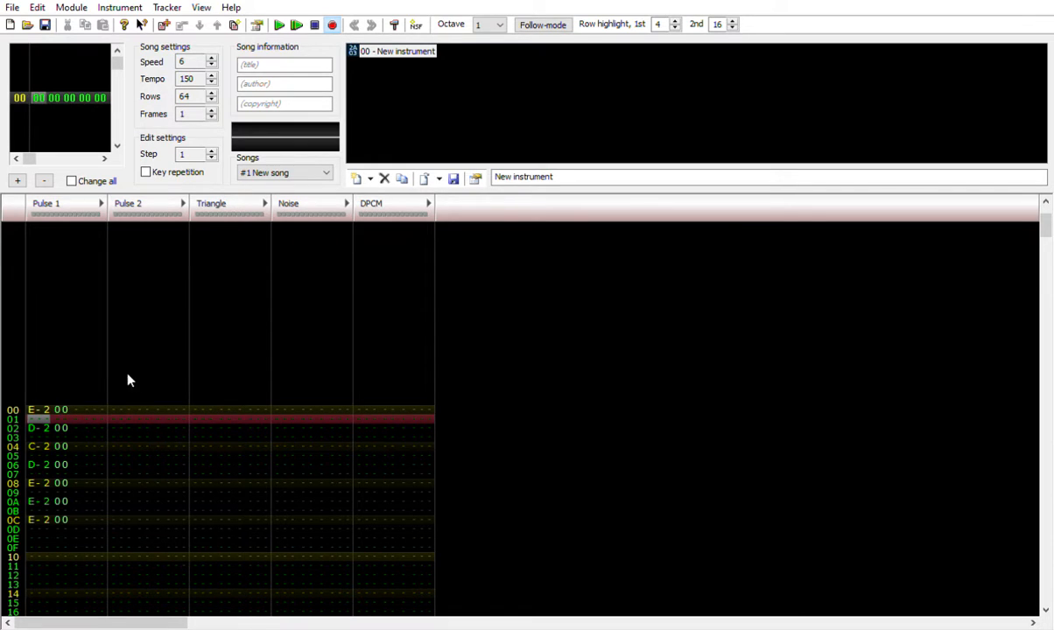
pyautogui.click(48, 406)
pyautogui.press('Down')
pyautogui.press('Down')
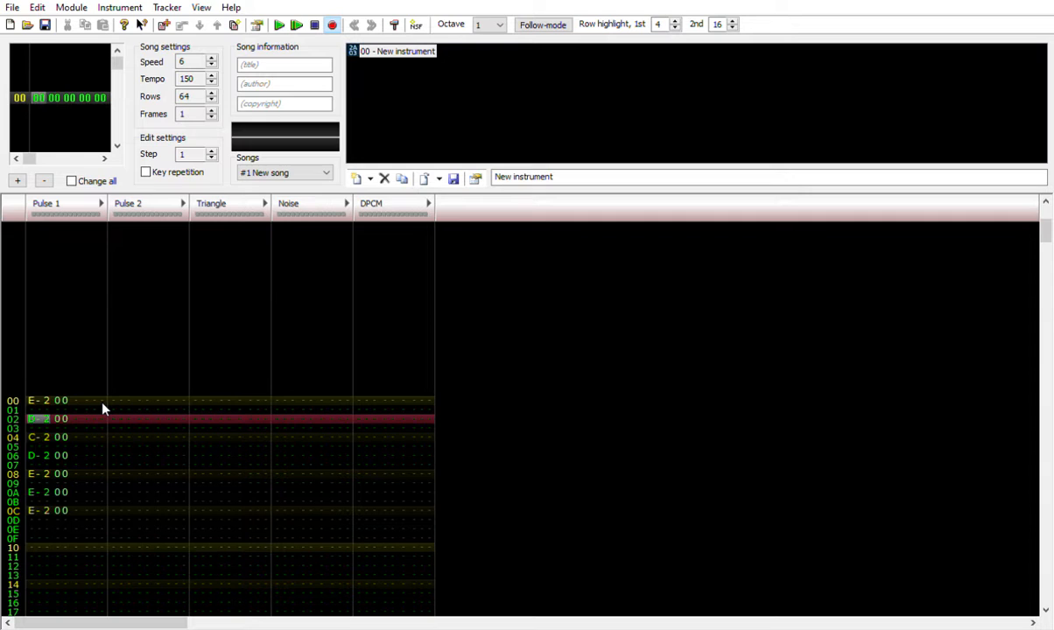
pyautogui.press('Down')
pyautogui.press('Down')
pyautogui.press('Up')
pyautogui.press('Up')
pyautogui.press('Up')
pyautogui.press('Return')
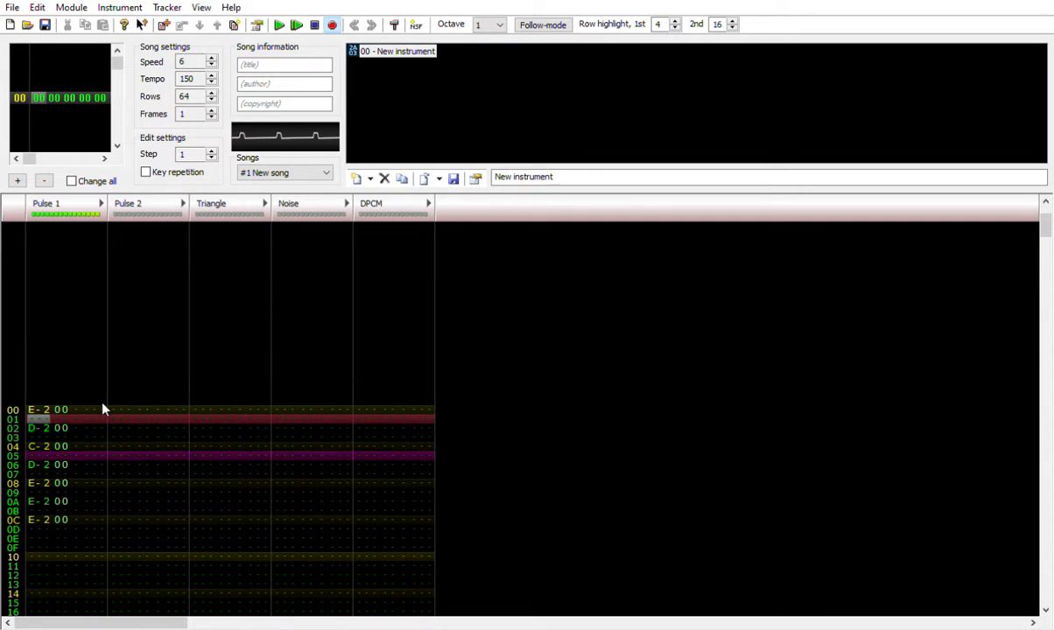
pyautogui.press('Return')
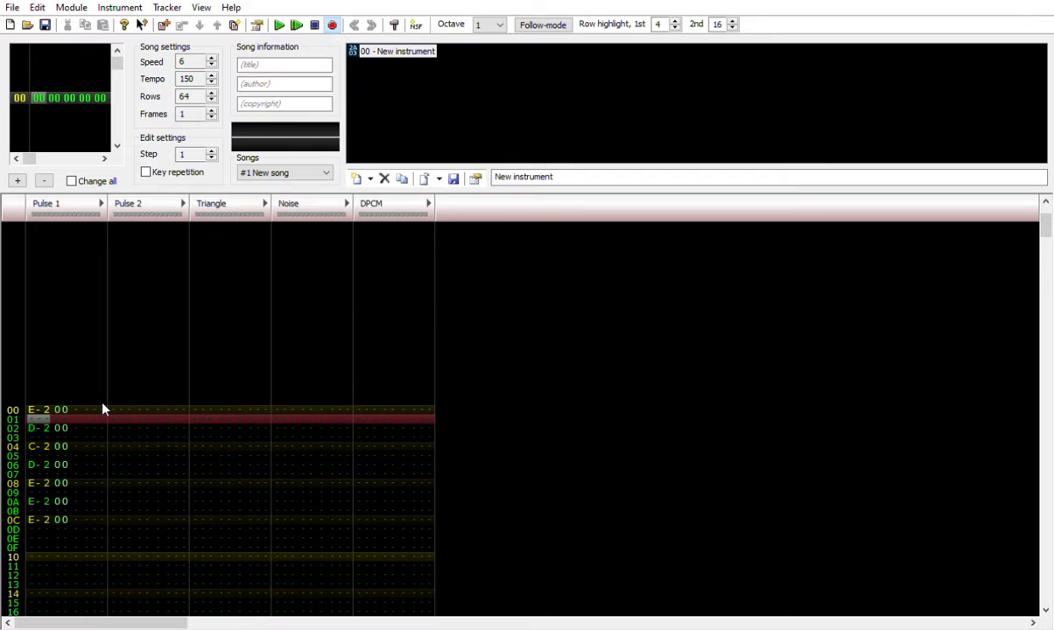
pyautogui.press('Up')
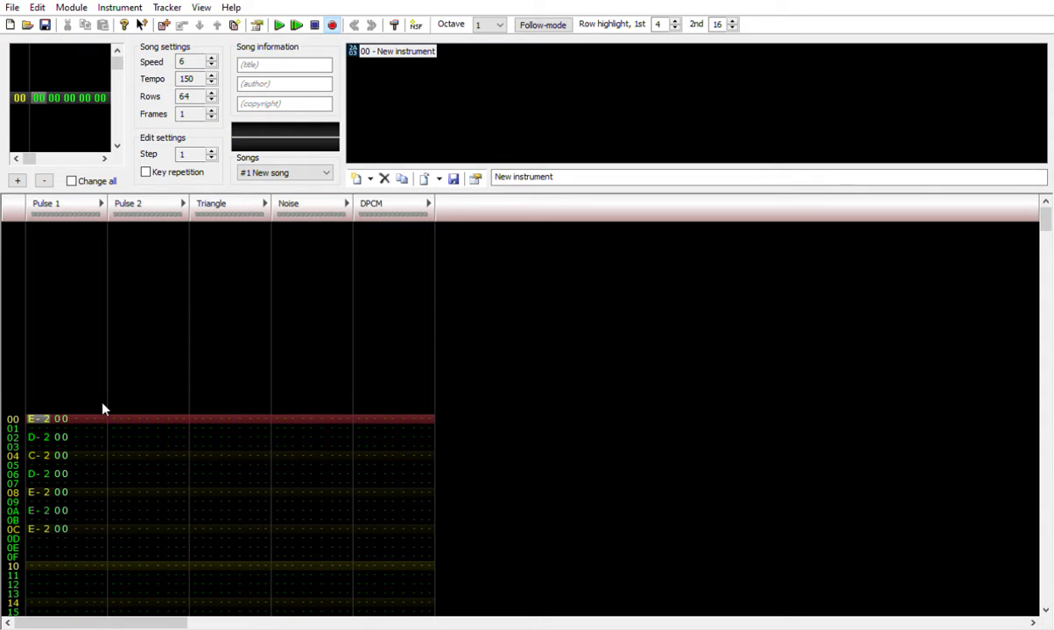
pyautogui.press('Down')
pyautogui.press('Down')
pyautogui.press('Up')
pyautogui.press('Up')
pyautogui.press('Down')
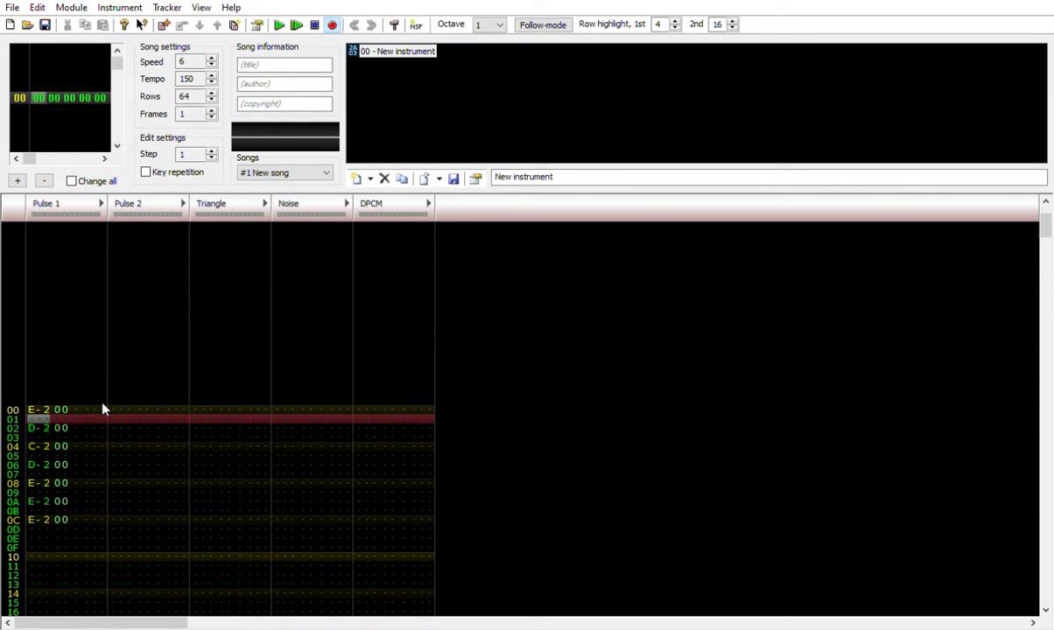
pyautogui.press('Down')
pyautogui.press('Down')
pyautogui.press('Down')
pyautogui.press('Down')
pyautogui.press('Down')
pyautogui.press('Down')
pyautogui.press('Down')
pyautogui.press('Down')
pyautogui.press('Up')
pyautogui.press('Up')
pyautogui.press('Up')
pyautogui.press('Up')
pyautogui.press('Up')
pyautogui.press('Up')
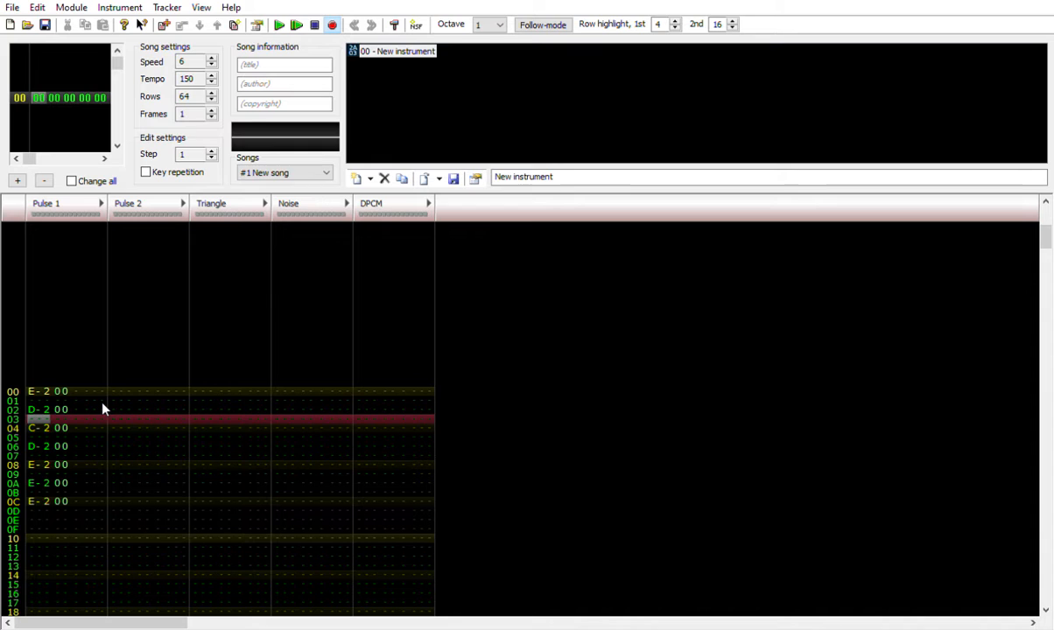
# Insert note cuts in the Pulse 1 channel at rows 09 and 0B, between the repeated E-2 notes.
pyautogui.press('Down')
pyautogui.press('Down')
pyautogui.press('Down')
pyautogui.press('Down')
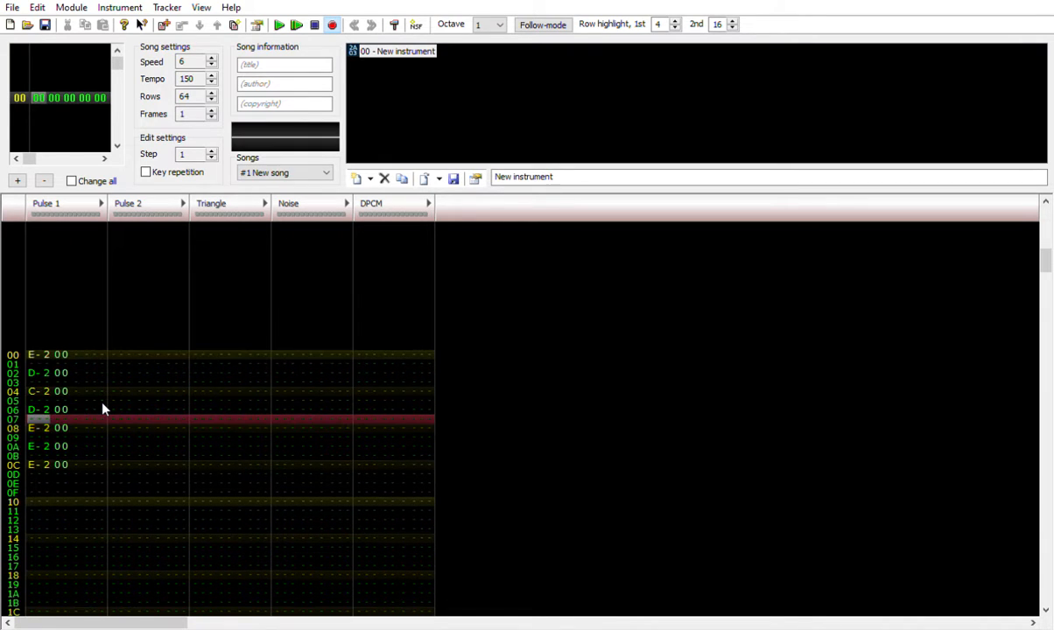
pyautogui.press('Down')
pyautogui.press('Down')
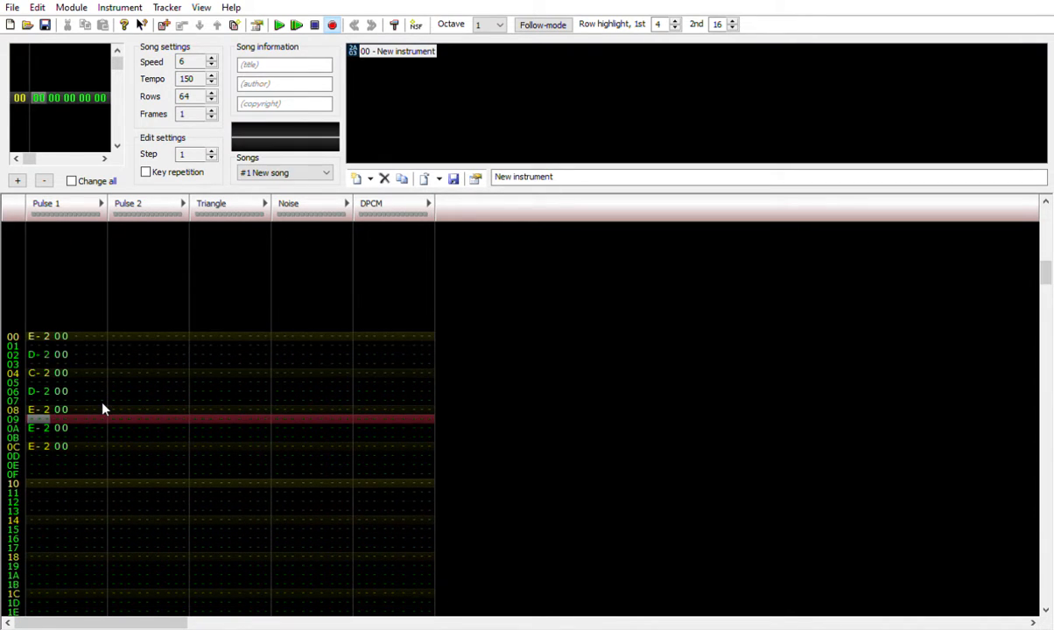
pyautogui.press('1')
pyautogui.press('Down')
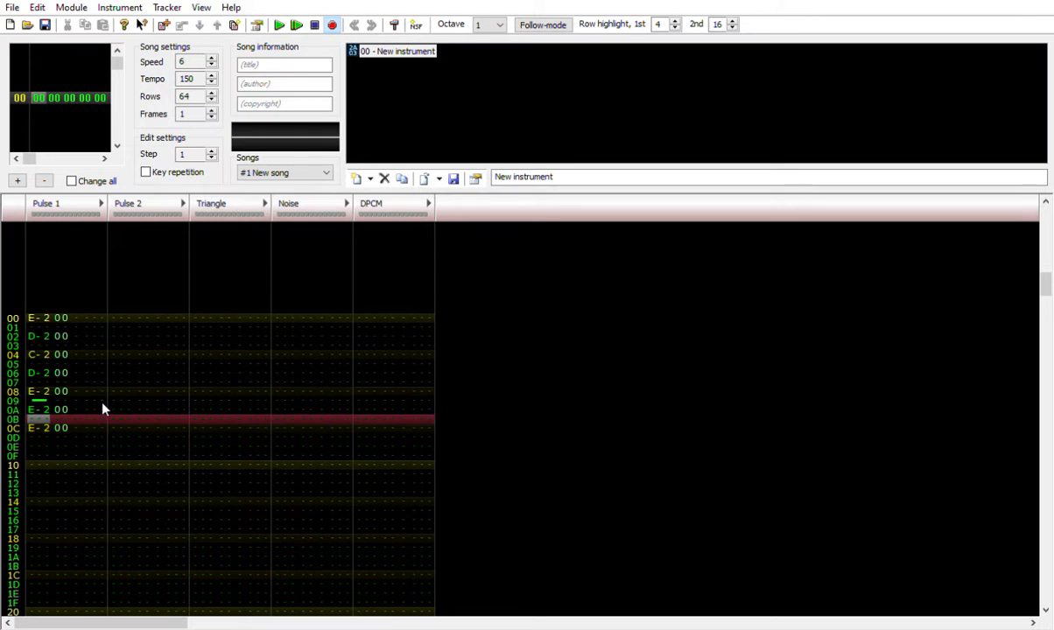
pyautogui.press('1')
pyautogui.press('Down')
pyautogui.press('Down')
# Play the pattern to hear the note cuts between the repeated notes, and stop playback.
pyautogui.press('Up')
pyautogui.press('Up')
pyautogui.press('Up')
pyautogui.press('Up')
pyautogui.press('Up')
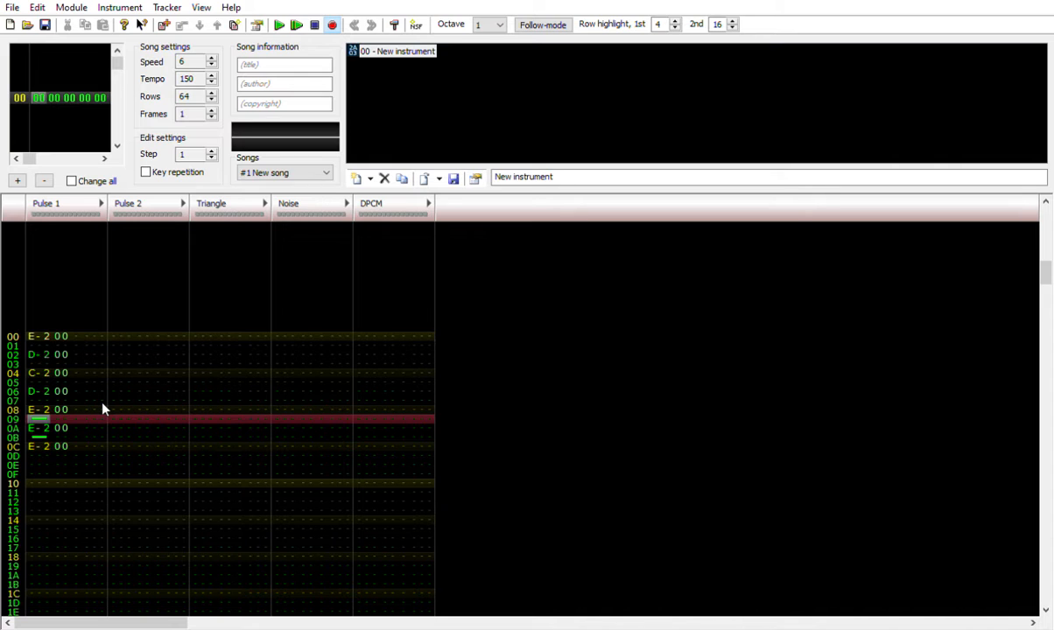
pyautogui.press('Return')
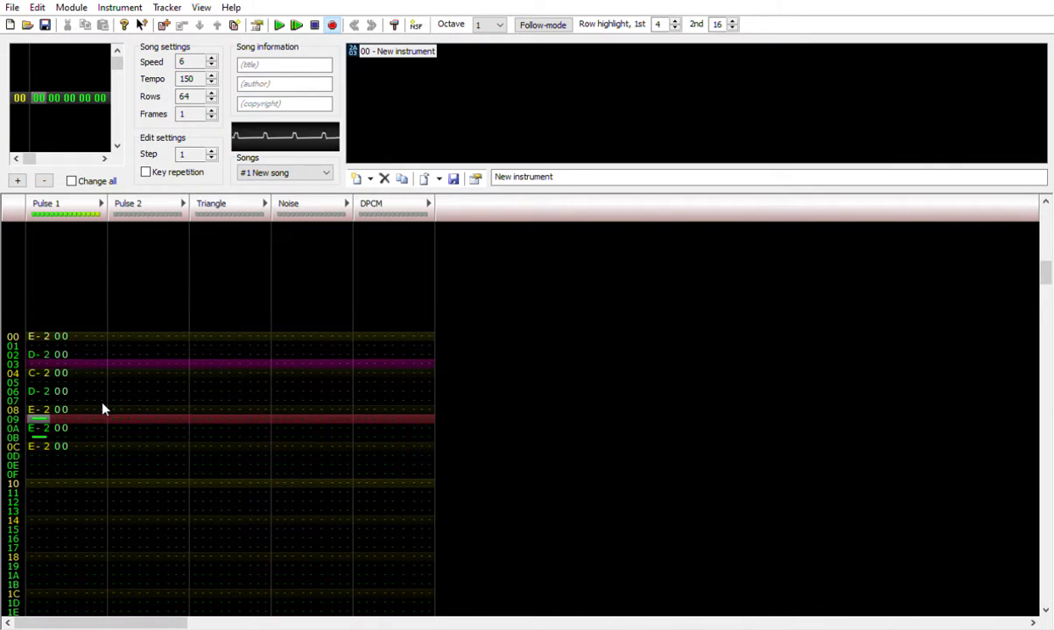
pyautogui.press('Return')
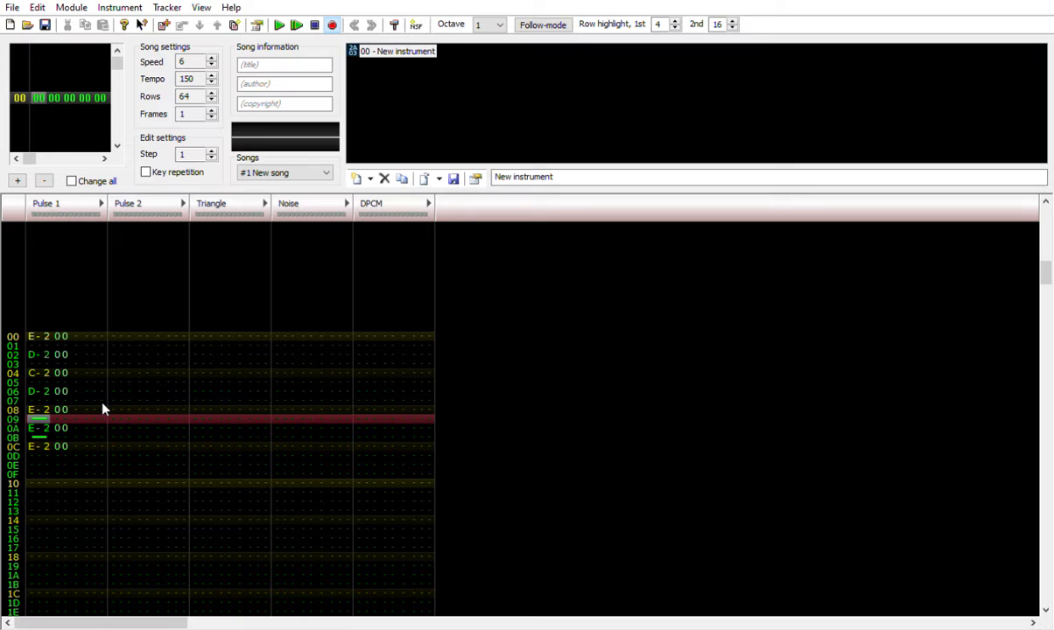
# Play the pattern to hear the melody so far, and stop playback.
pyautogui.press('Down')
pyautogui.press('Down')
pyautogui.press('Down')
pyautogui.press('Down')
pyautogui.press('Down')
pyautogui.press('Down')
pyautogui.press('Down')
pyautogui.press('Down')
pyautogui.press('Down')
pyautogui.press('Return')
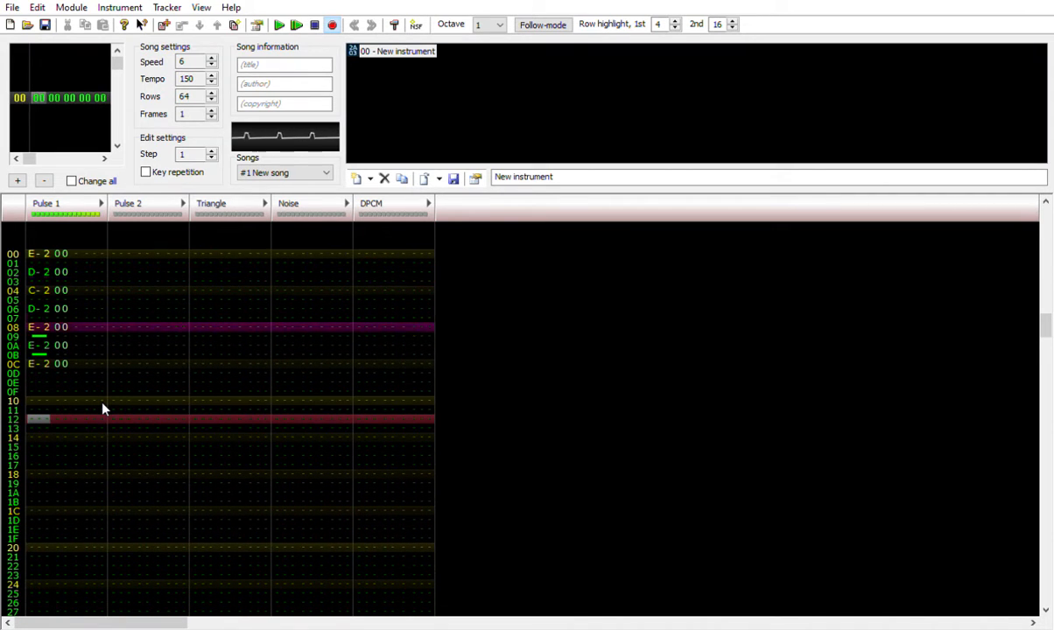
pyautogui.press('Return')
# Enter D-2 in Pulse 1 at rows 10, 12 and 14, with note cuts at rows 11 and 13.
pyautogui.press('Up')
pyautogui.press('Up')
pyautogui.press('q')
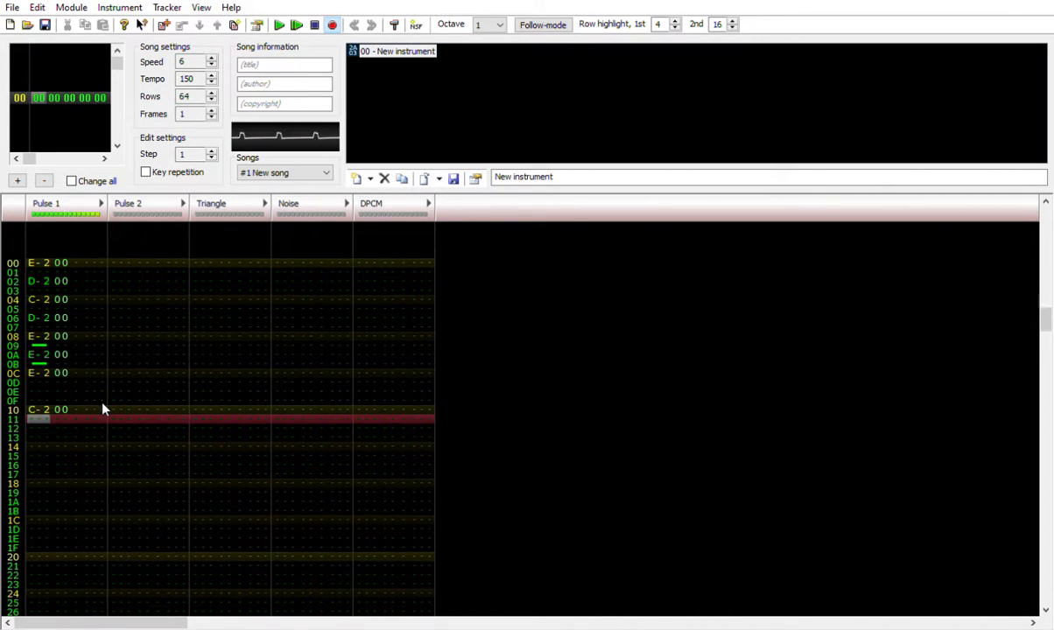
pyautogui.press('Up')
pyautogui.press('w')
pyautogui.press('Down')
pyautogui.press('Down')
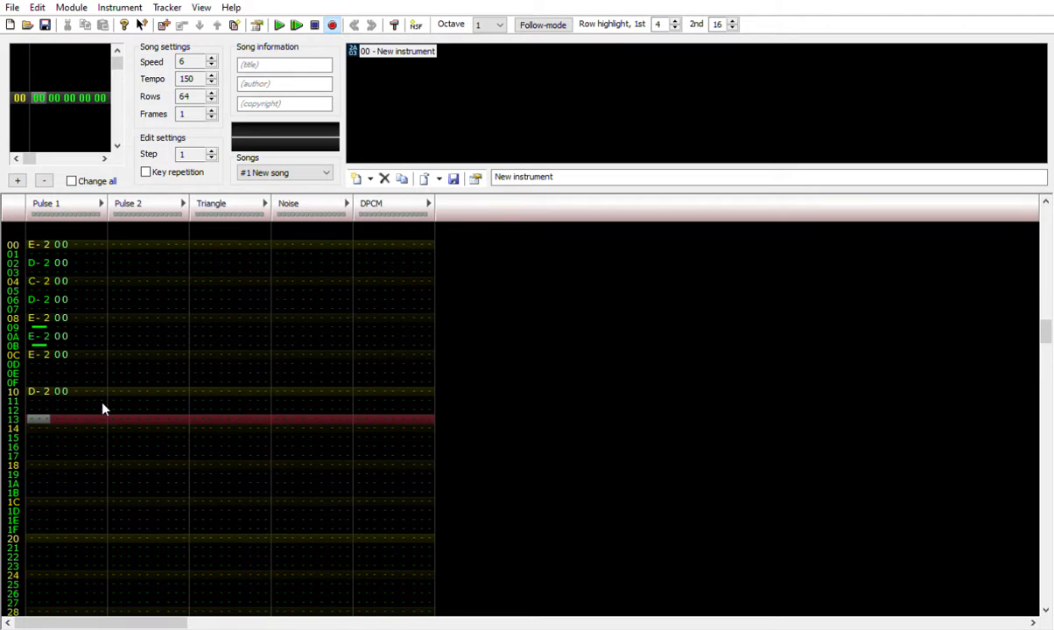
pyautogui.press('Up')
pyautogui.press('w')
pyautogui.press('Down')
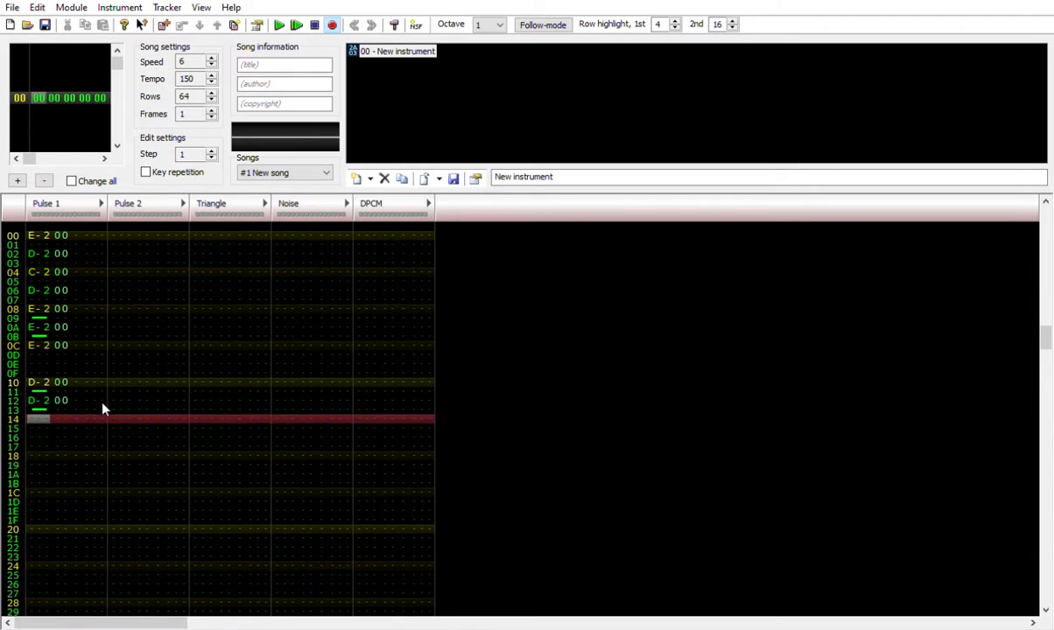
pyautogui.press('w')
# Enter E-2 at row 18 and G-2 at rows 1A and 1C in Pulse 1, with note cuts at rows 19 and 1B.
pyautogui.press('Down')
pyautogui.press('Down')
pyautogui.press('Down')
pyautogui.press('e')
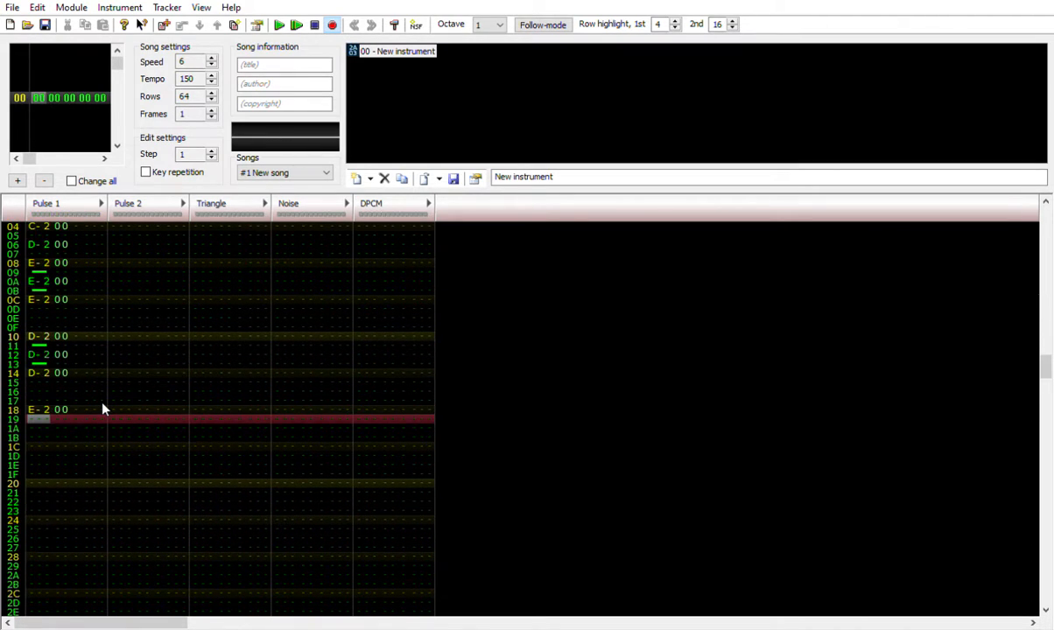
pyautogui.press('Down')
pyautogui.press('t')
pyautogui.press('Down')
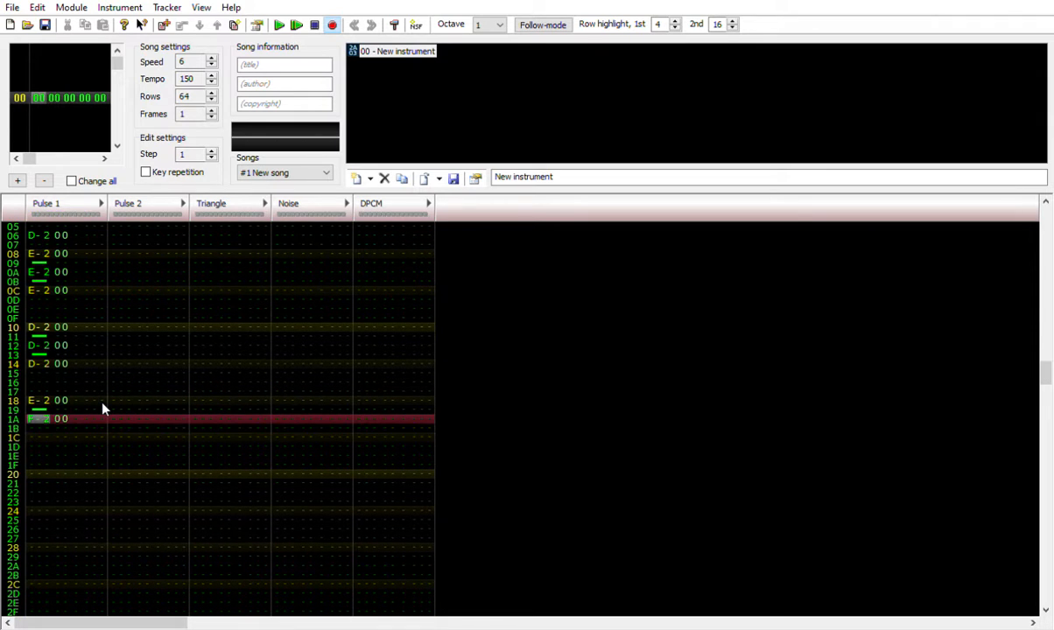
pyautogui.press('t')
# Play the pattern to hear the extended melody, stop playback and go back to row 10.
pyautogui.press('Return')
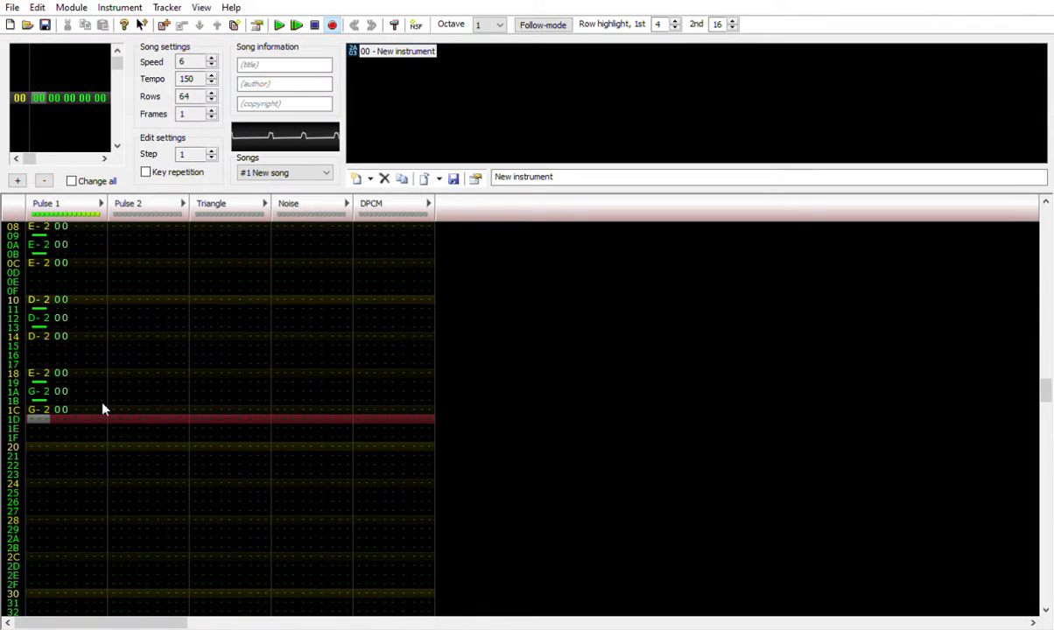
pyautogui.press('Return')
pyautogui.press('Up')
pyautogui.press('Up')
pyautogui.press('Up')
pyautogui.press('Up')
pyautogui.press('Up')
pyautogui.press('Up')
pyautogui.press('Up')
pyautogui.press('Up')
pyautogui.press('Up')
pyautogui.press('Up')
pyautogui.press('Up')
pyautogui.press('Up')
pyautogui.press('Up')
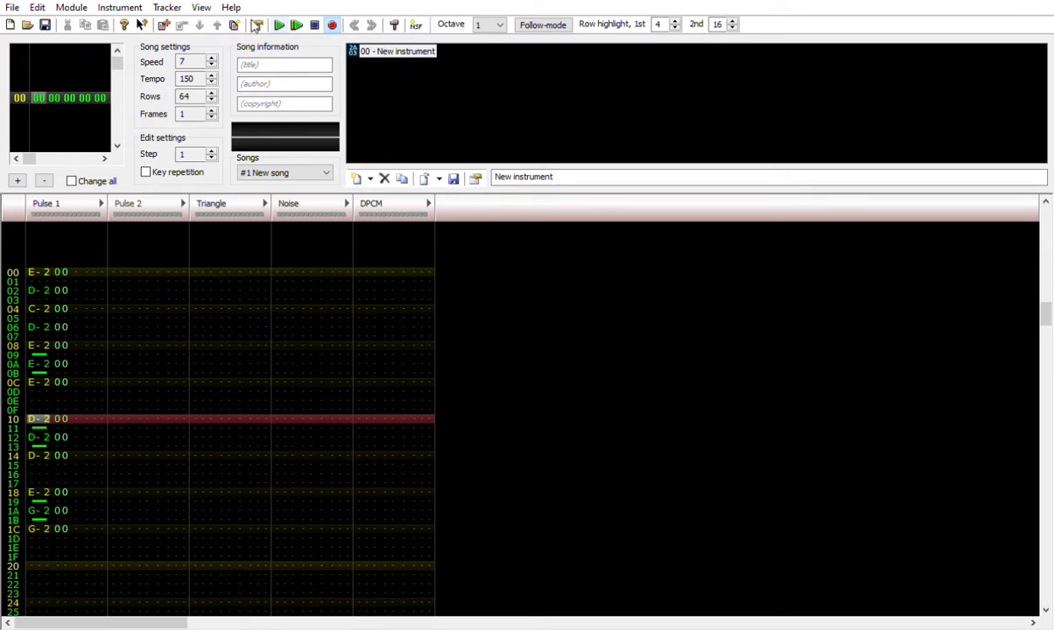
# Set the song speed to 7, play the pattern at that speed and stop it.
pyautogui.click(211, 66)
pyautogui.click(211, 58)
pyautogui.click(302, 25)
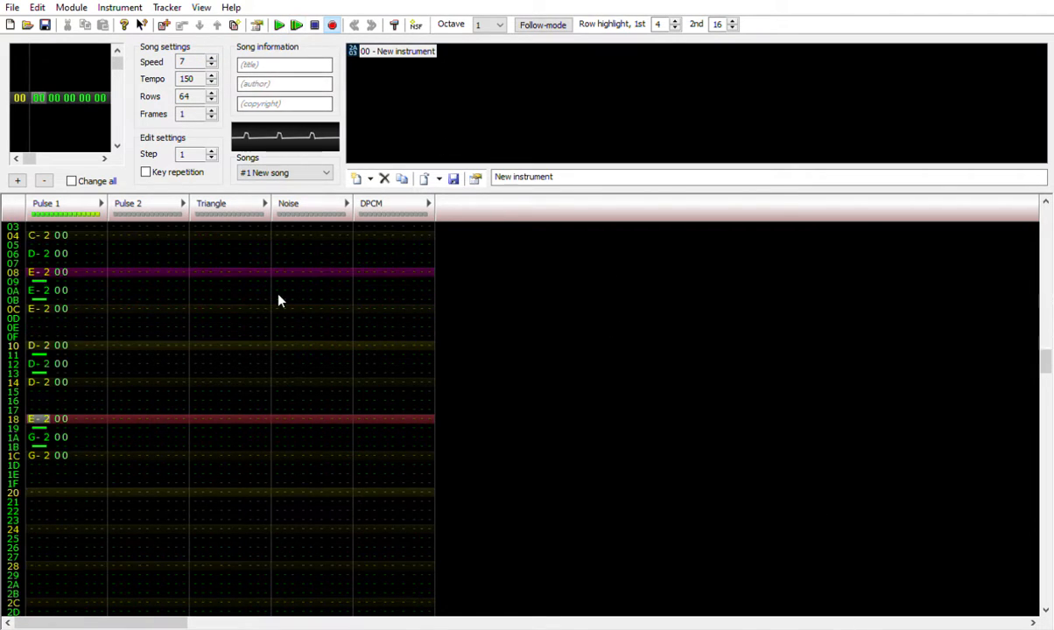
pyautogui.click(315, 23)
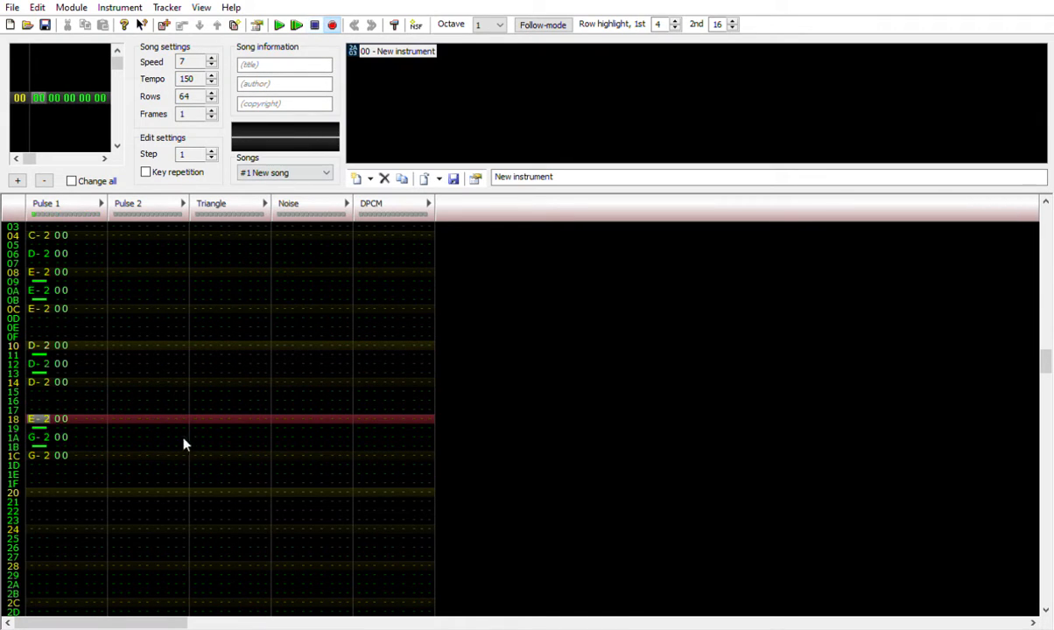
# Copy the whole Pulse 1 column, paste it starting at row 20, and play the pattern.
pyautogui.click(45, 491)
pyautogui.hotkey('ctrl', 'a')
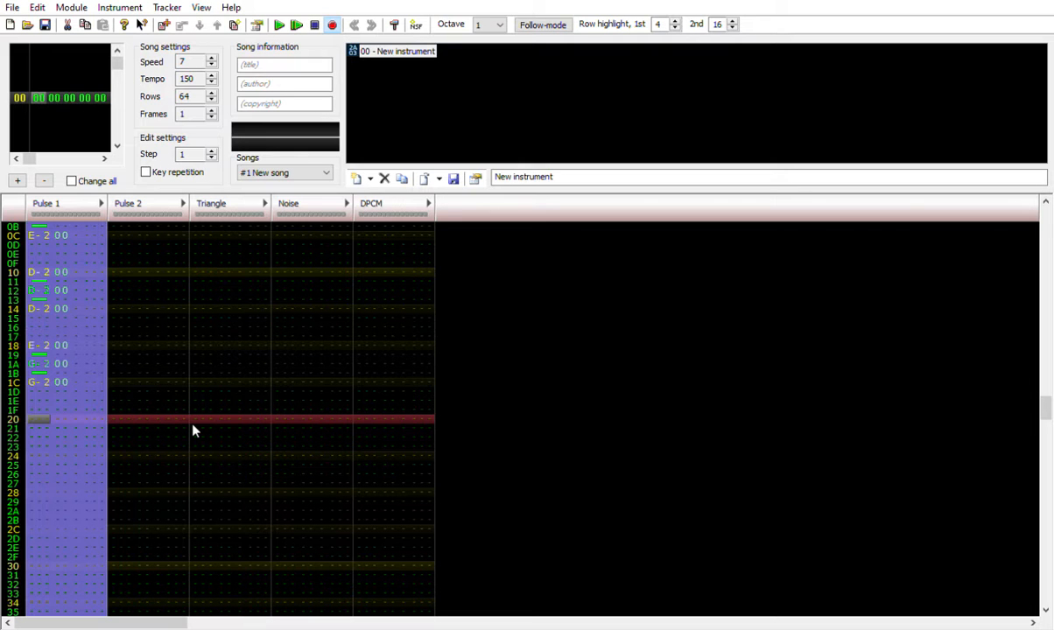
pyautogui.hotkey('ctrl', 'c')
pyautogui.hotkey('ctrl', 'v')
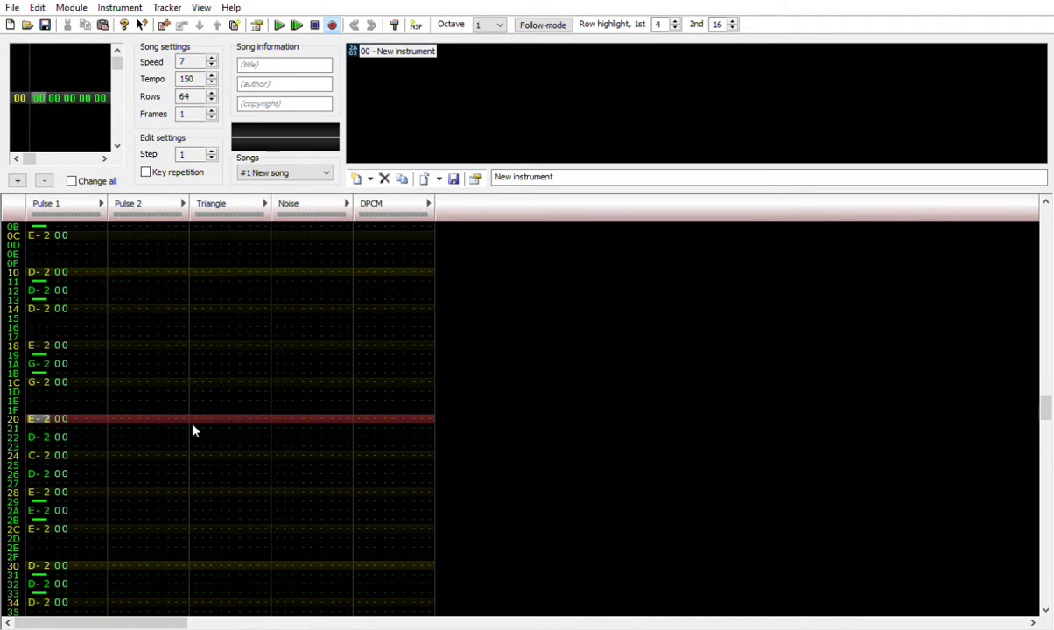
pyautogui.press('Return')
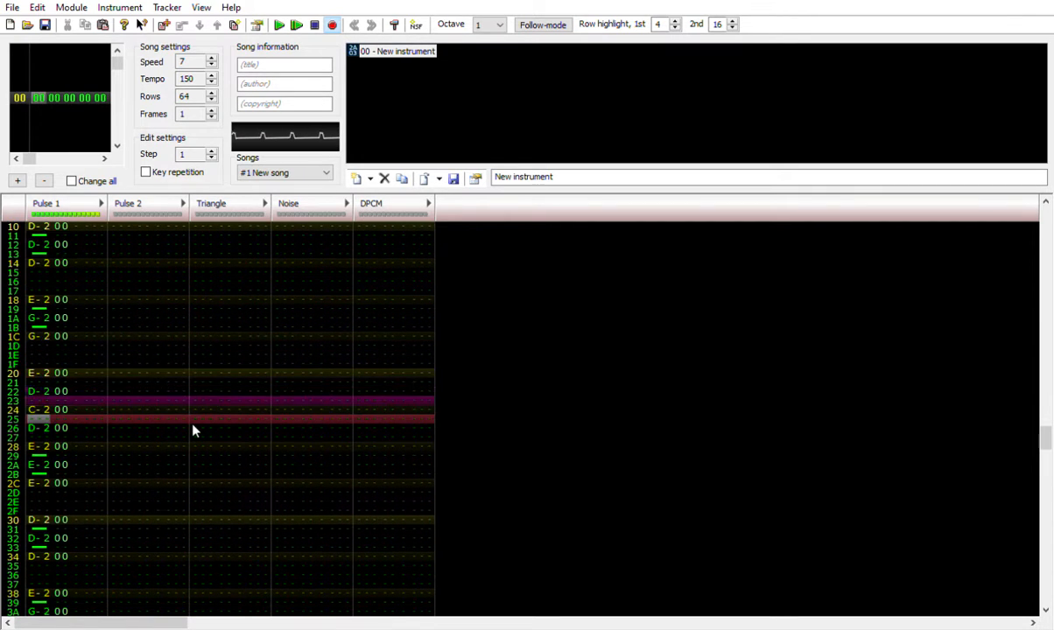
pyautogui.press('Return')
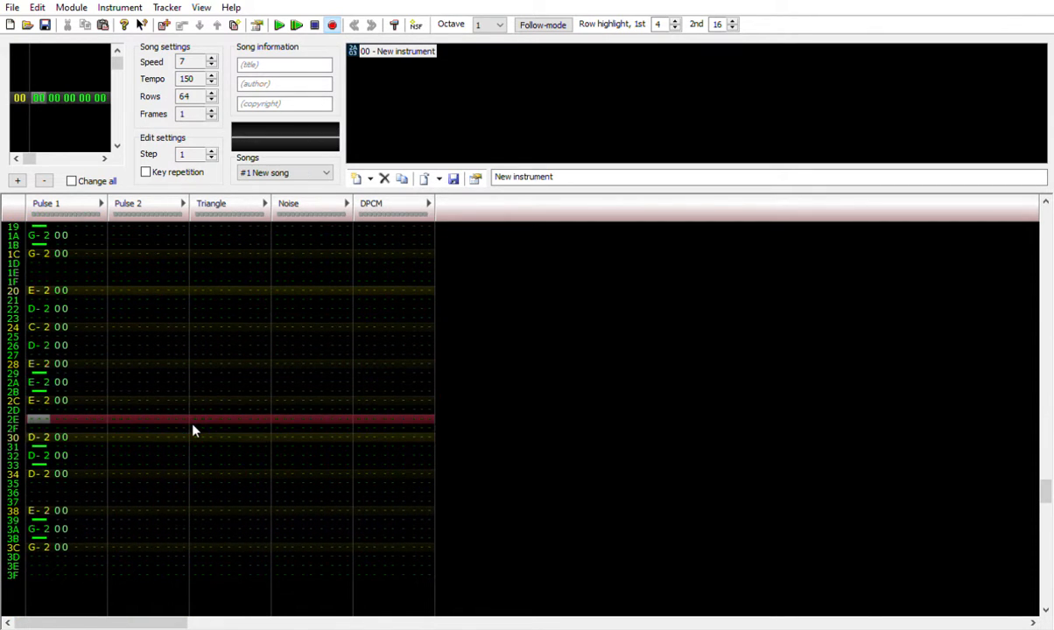
# Enter E-2 at rows 2E and 34 and D-2 at rows 30 and 32 in Pulse 1, with cuts at rows 2F, 31 and 33.
pyautogui.press('e')
pyautogui.press('1')
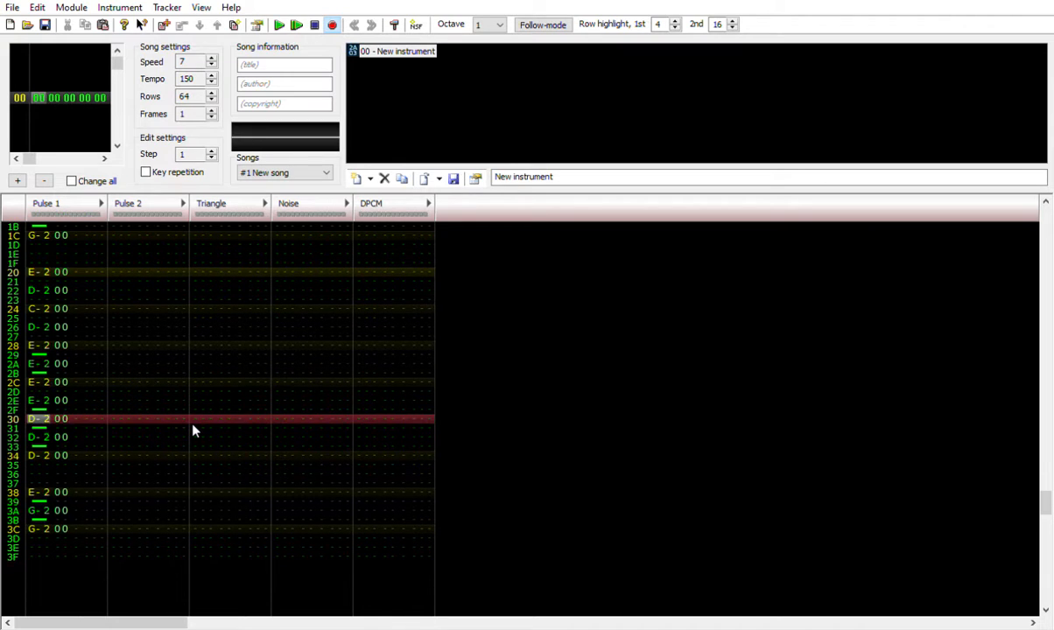
pyautogui.press('w')
pyautogui.press('1')
pyautogui.press('w')
pyautogui.press('1')
pyautogui.press('e')
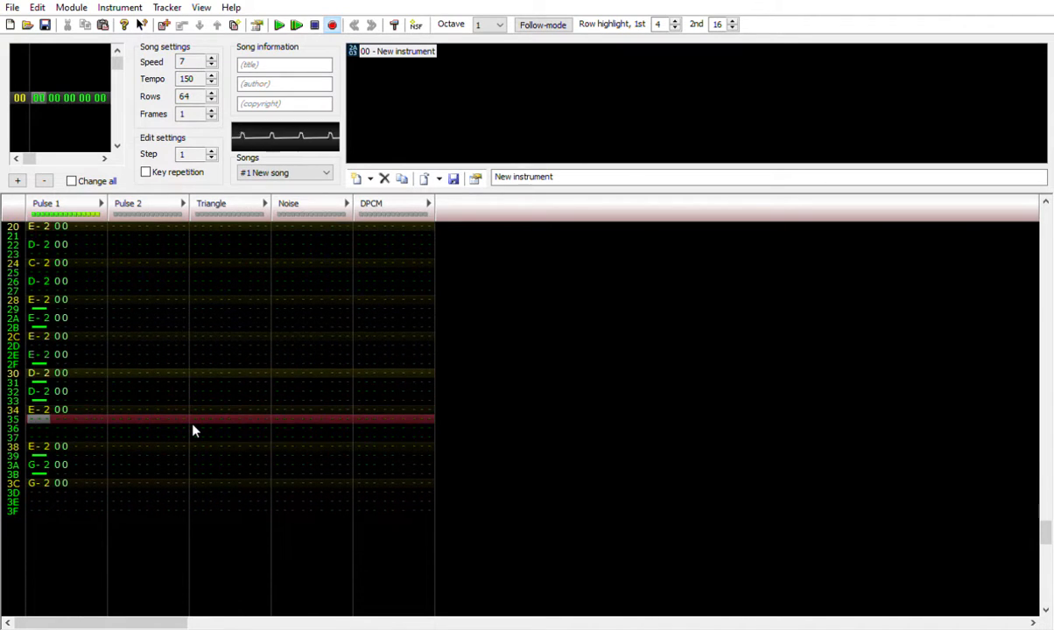
# Finish the melody with D-2 at row 36, C-2 at row 38 and cuts at rows 35 and 37, and clear the leftover entries through row 3C.
pyautogui.press('1')
pyautogui.press('w')
pyautogui.press('1')
pyautogui.press('q')
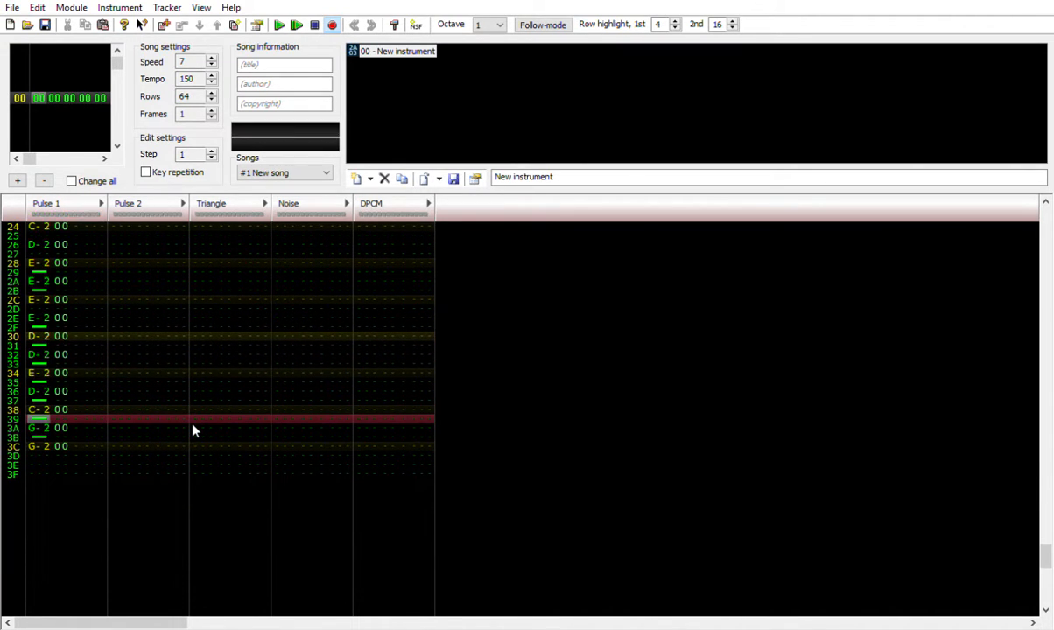
pyautogui.press('Delete')
pyautogui.press('Delete')
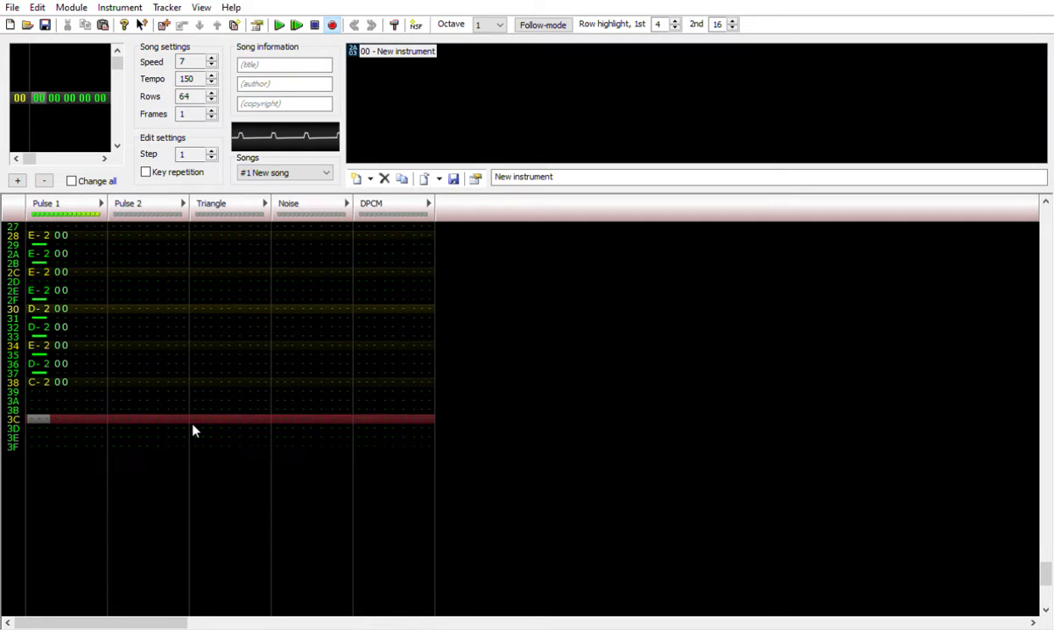
# Play the pattern to hear the new ending, stop playback and return to row 00.
pyautogui.press('Up')
pyautogui.press('Up')
pyautogui.press('Up')
pyautogui.press('Up')
pyautogui.press('Up')
pyautogui.press('Up')
pyautogui.press('Up')
pyautogui.press('Up')
pyautogui.press('Up')
pyautogui.press('Right')
pyautogui.press('Right')
pyautogui.press('Right')
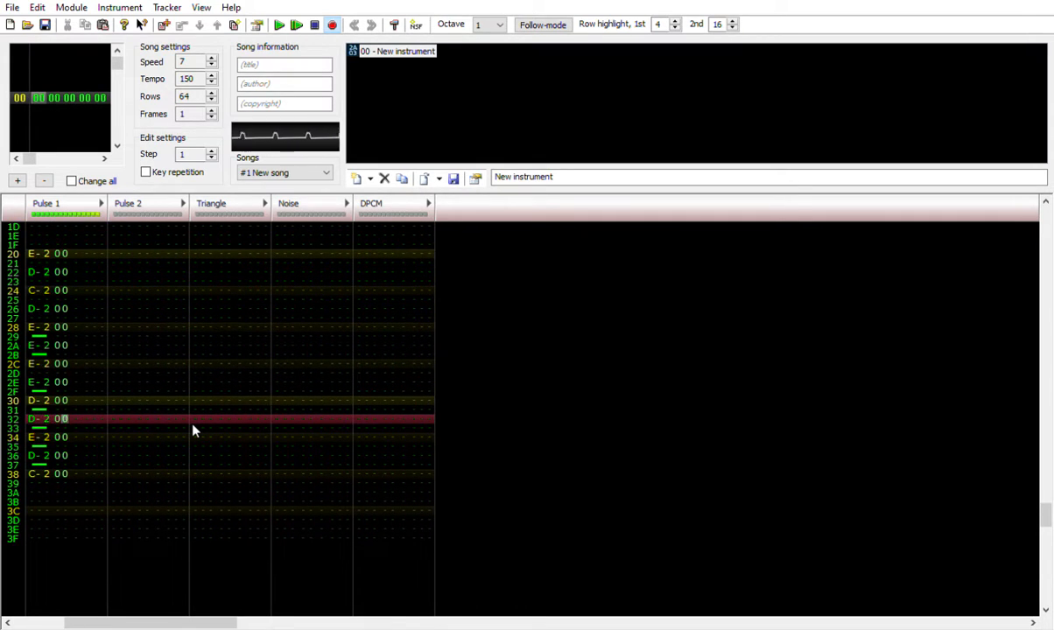
pyautogui.press('Right')
pyautogui.press('Return')
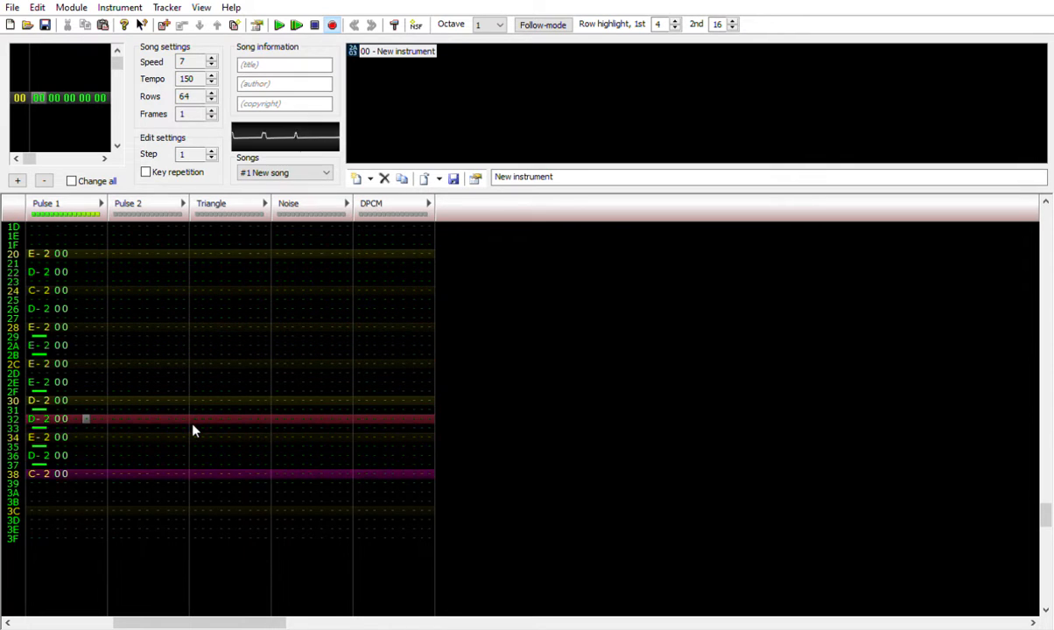
pyautogui.press('Return')
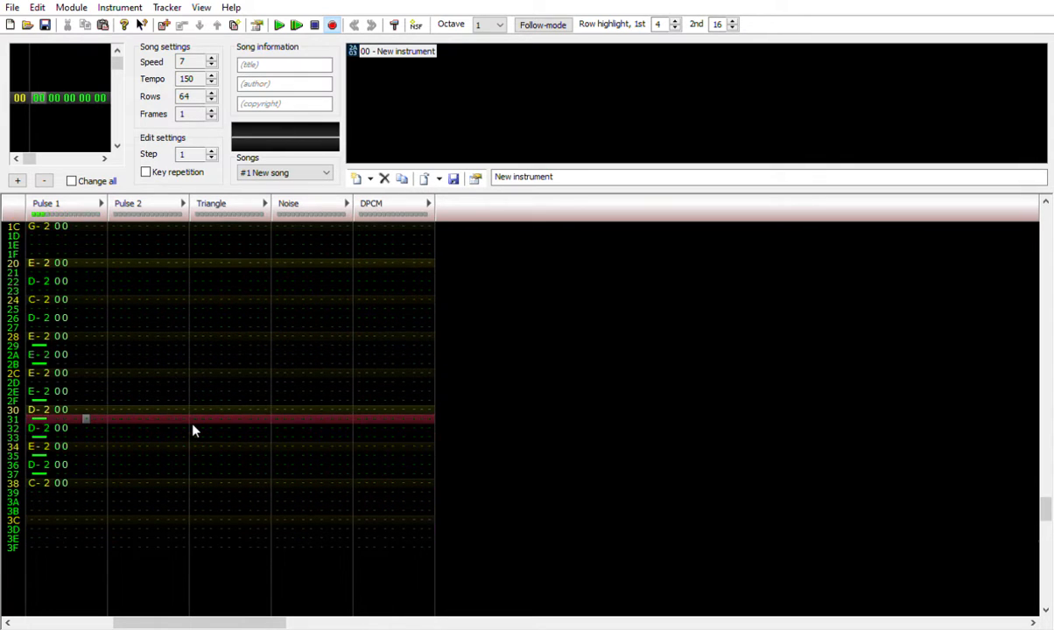
pyautogui.press('Up')
pyautogui.press('Home')
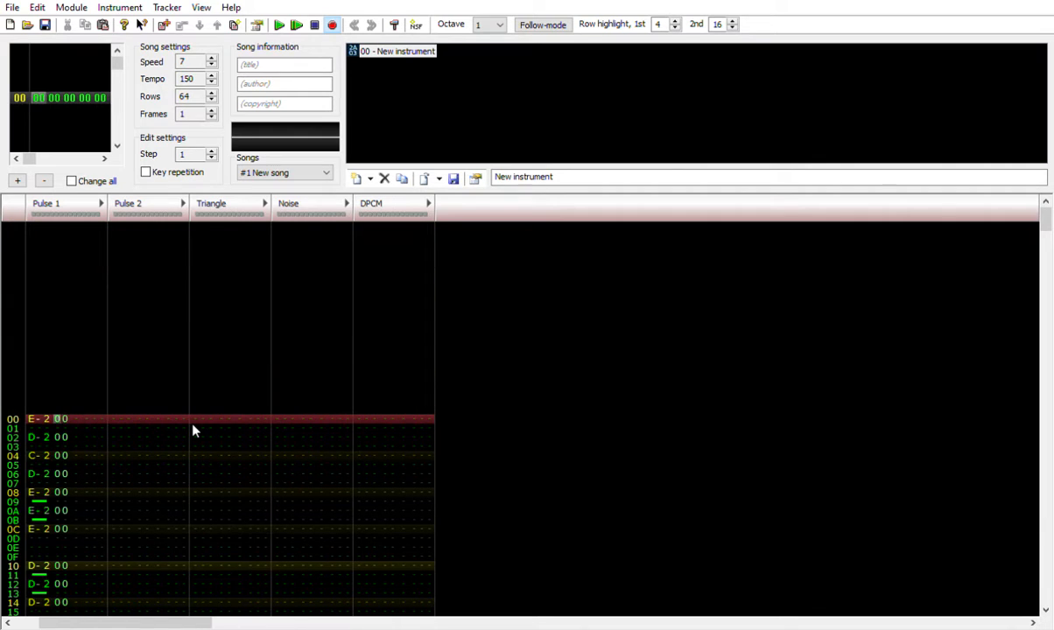
# Examine the note column of Pulse 1 from row 00 to row 0C.
pyautogui.press('Left')
pyautogui.click(45, 427)
pyautogui.press('Down')
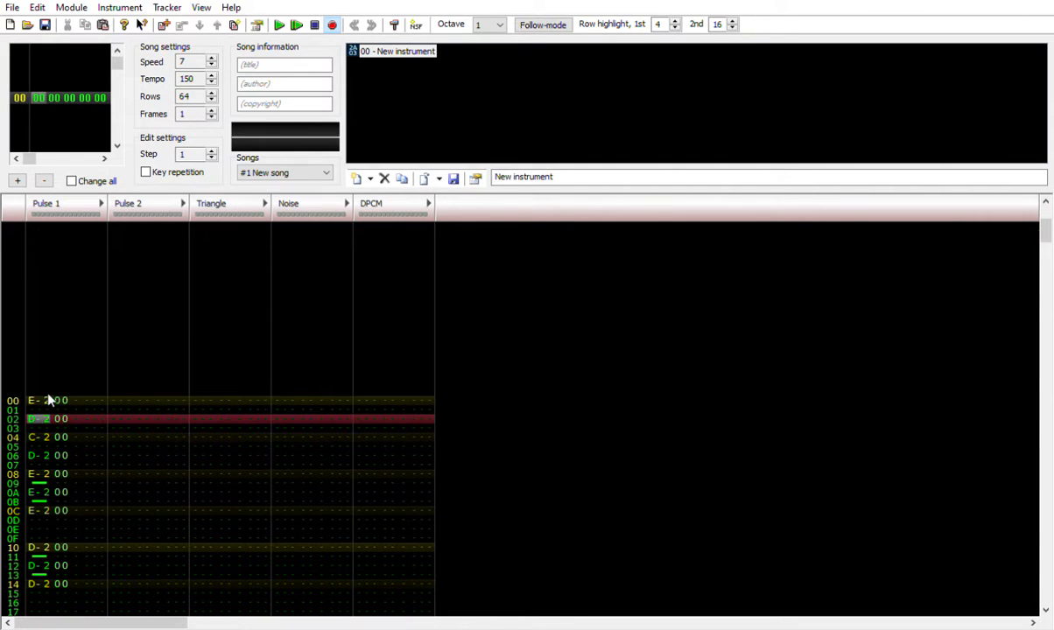
pyautogui.press('Down')
pyautogui.press('Down')
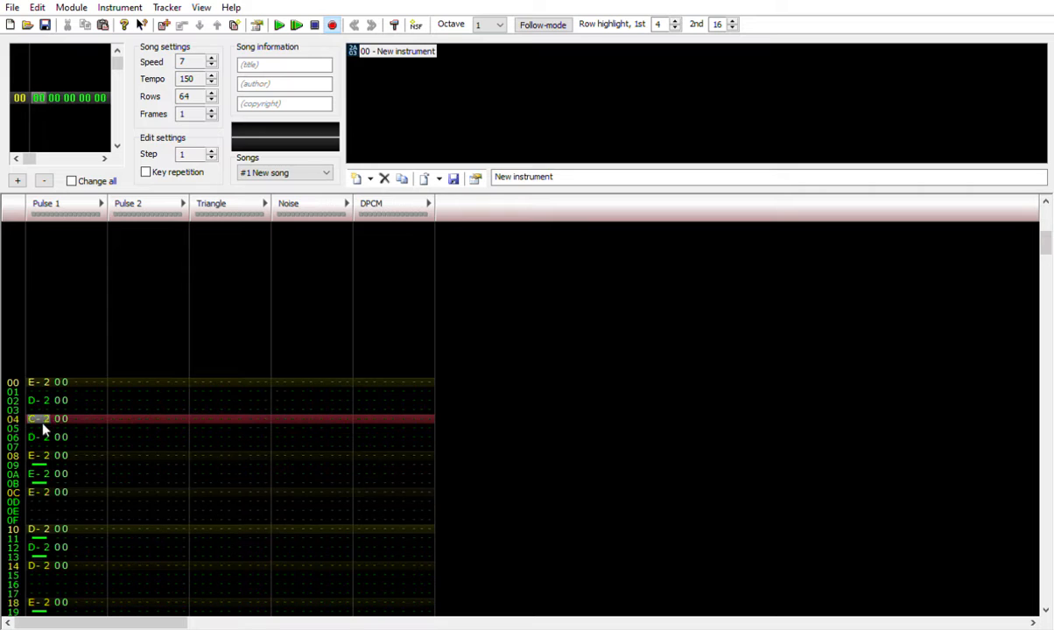
pyautogui.press('Down')
pyautogui.press('Down')
pyautogui.press('Down')
pyautogui.press('Down')
pyautogui.press('Down')
pyautogui.press('Down')
pyautogui.press('Down')
pyautogui.press('Down')
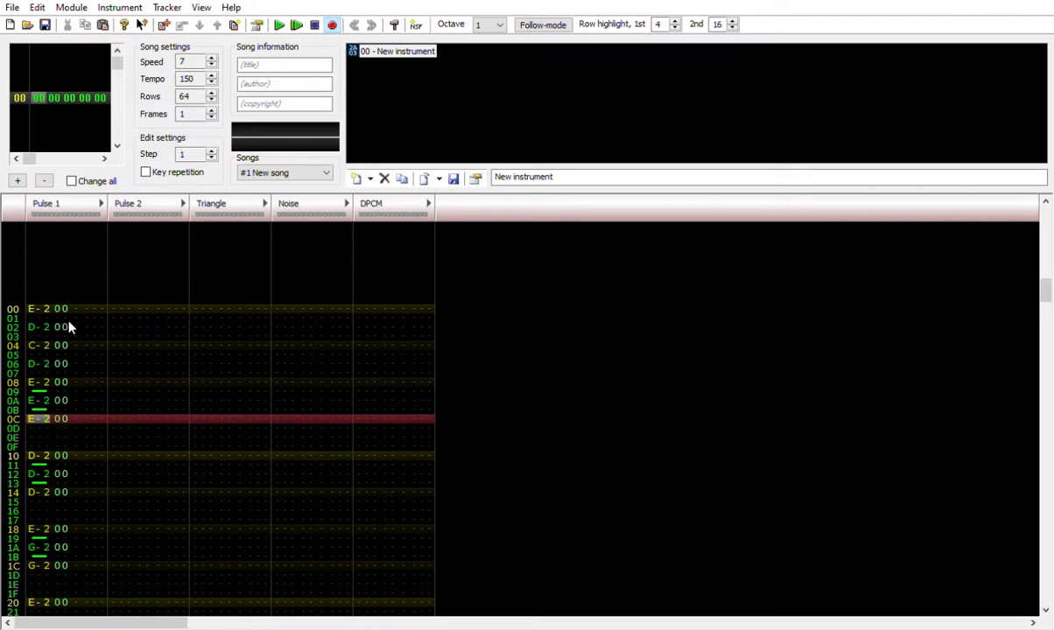
pyautogui.press('Up')
pyautogui.press('Up')
pyautogui.press('Up')
pyautogui.press('Up')
pyautogui.press('Up')
pyautogui.press('Up')
pyautogui.press('Up')
pyautogui.press('Up')
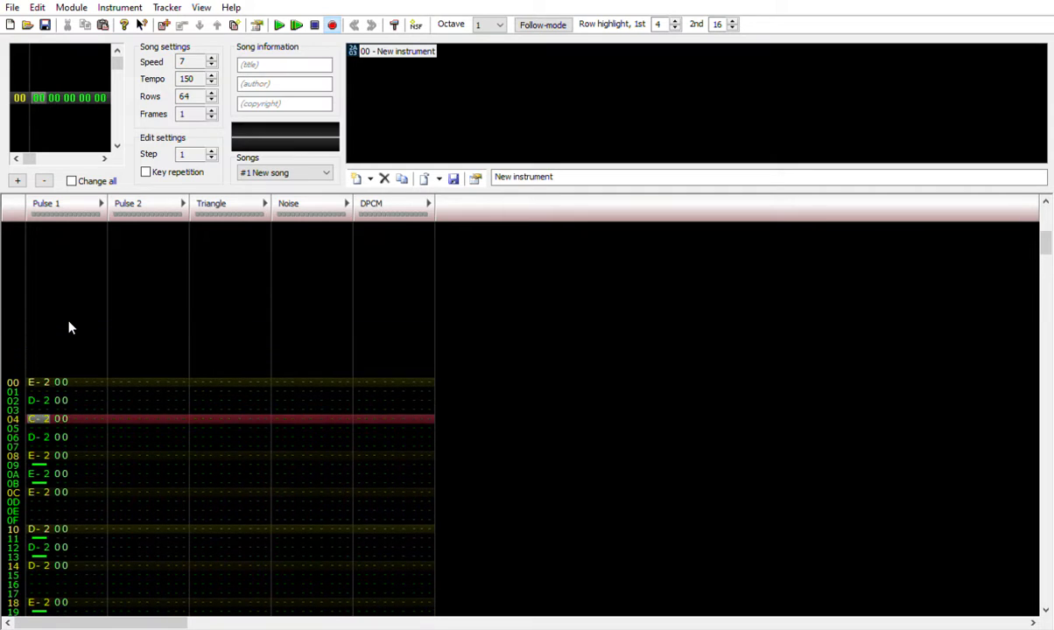
pyautogui.press('Up')
pyautogui.press('Up')
pyautogui.press('Up')
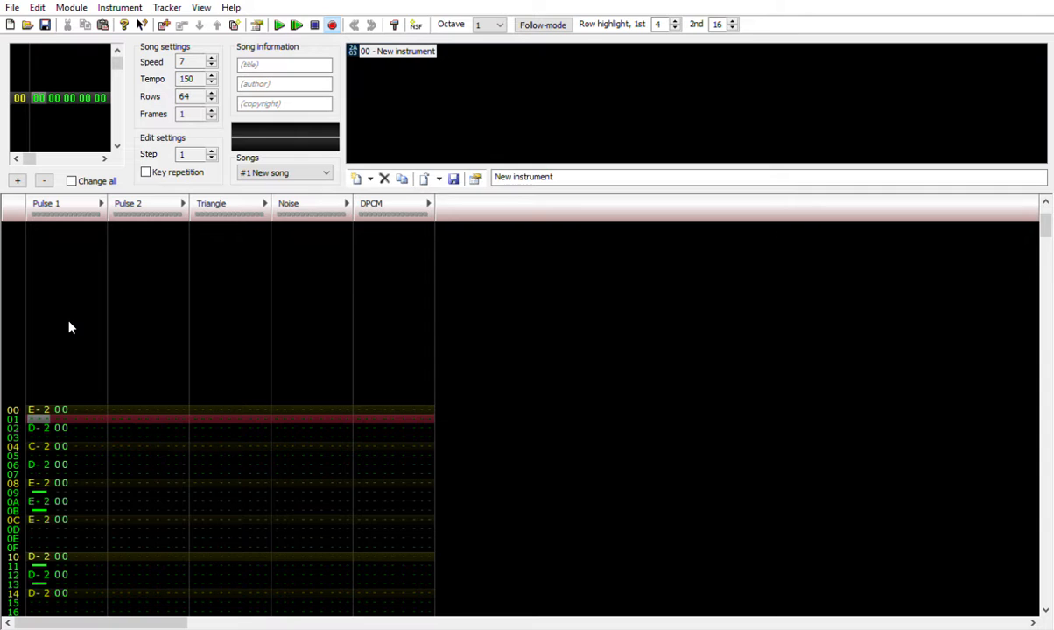
# Examine the instrument number and volume columns of Pulse 1 in the first rows.
pyautogui.press('Right')
pyautogui.press('Up')
pyautogui.press('Right')
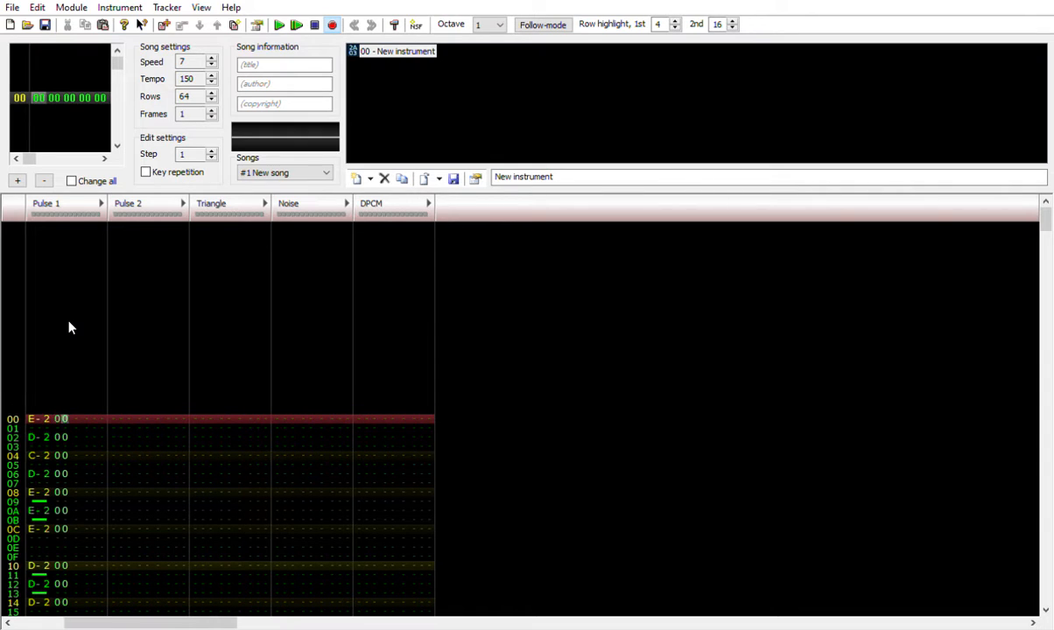
pyautogui.press('Left')
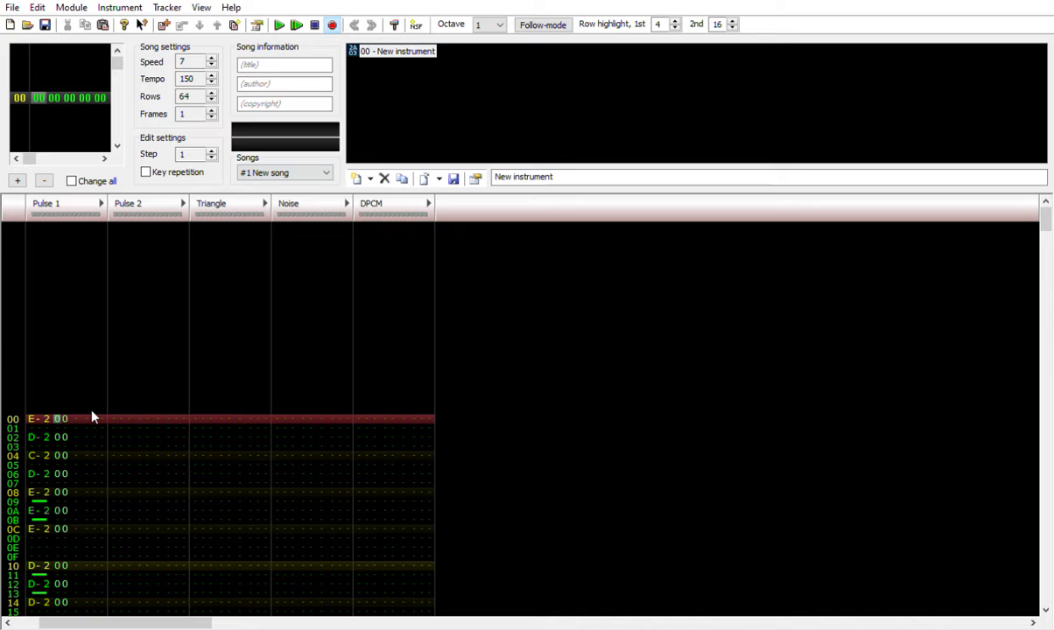
pyautogui.press('Right')
pyautogui.press('Right')
pyautogui.press('Down')
pyautogui.press('Down')
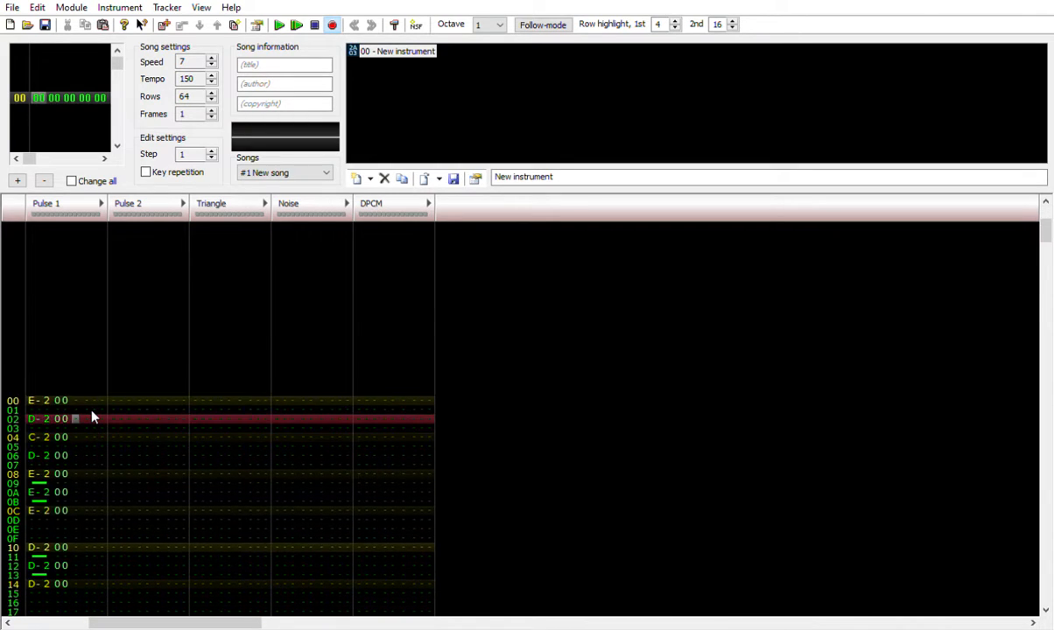
pyautogui.press('Up')
pyautogui.press('Up')
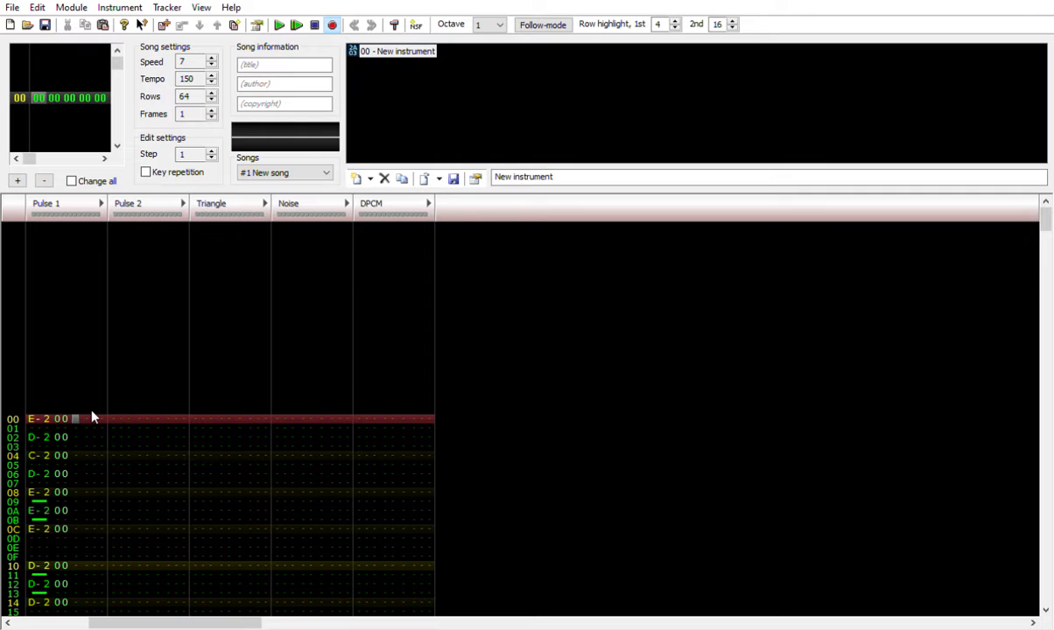
# Enter the volume values 0 through 9 in Pulse 1, one per row from row 00 to row 09.
pyautogui.write('09')
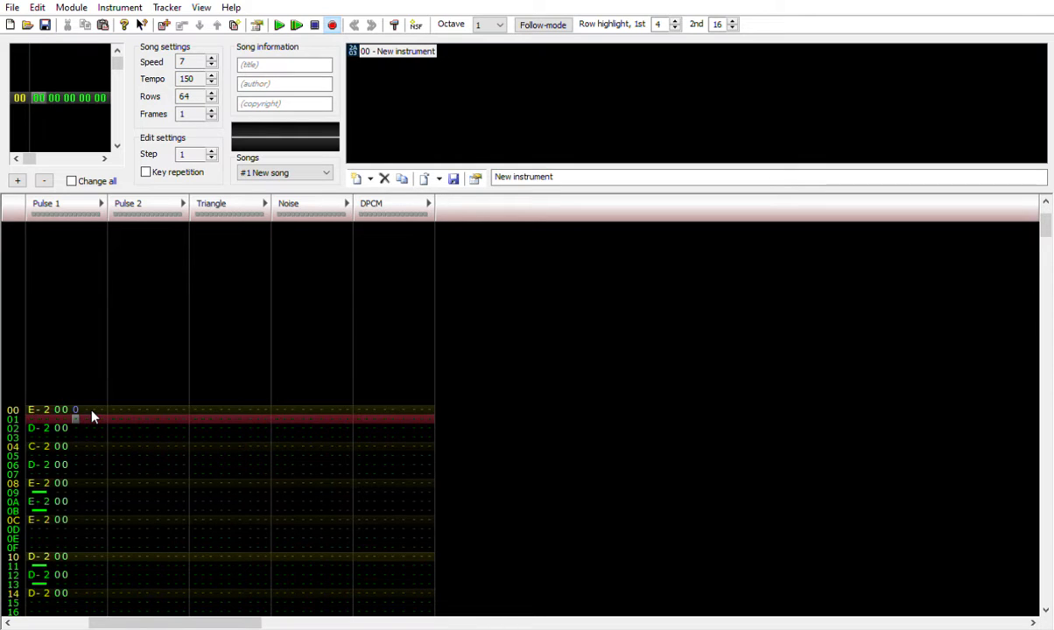
pyautogui.press('Up')
pyautogui.write('1234')
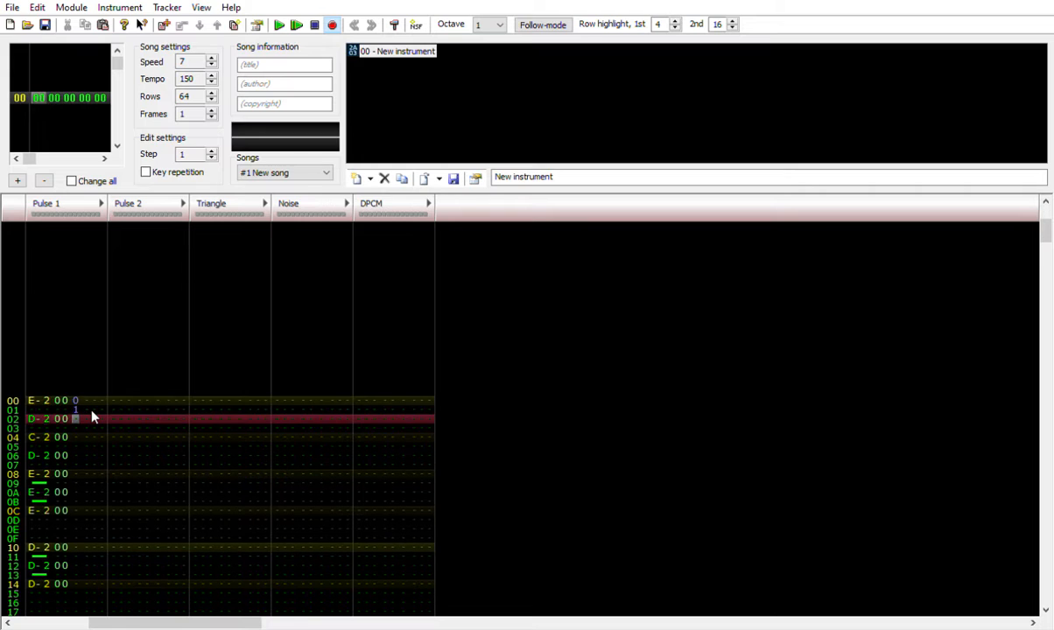
pyautogui.write('56789')
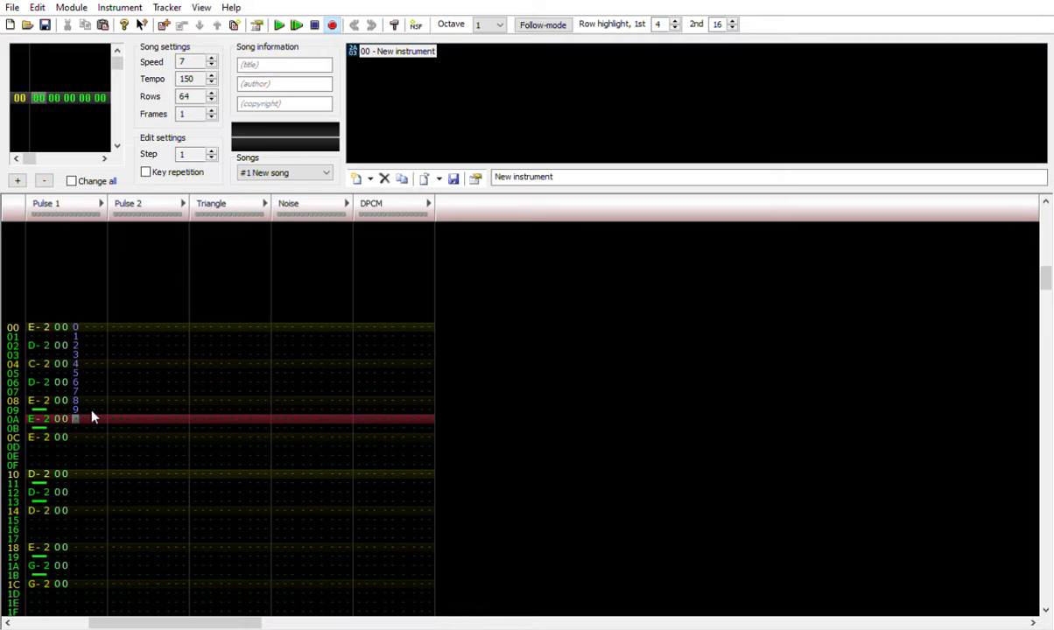
pyautogui.press('Up')
pyautogui.press('Up')
pyautogui.press('Down')
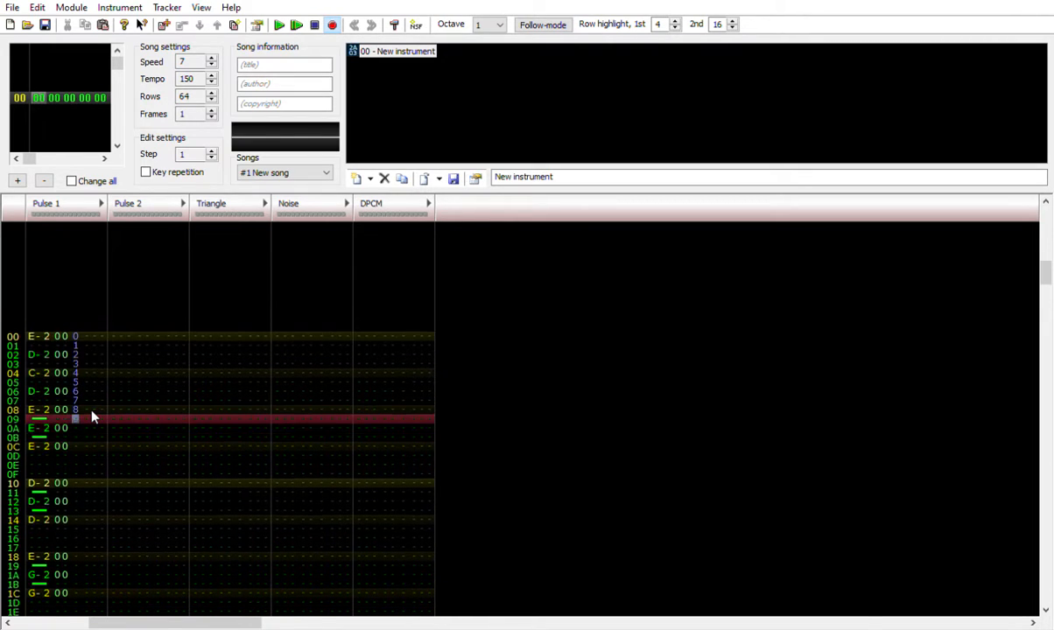
# Clear the volume values in Pulse 1 from row 00 to row 09 and return to row 00.
pyautogui.press('Up')
pyautogui.press('Up')
pyautogui.press('Up')
pyautogui.press('Up')
pyautogui.press('Up')
pyautogui.press('Up')
pyautogui.press('Up')
pyautogui.press('Up')
pyautogui.press('Up')
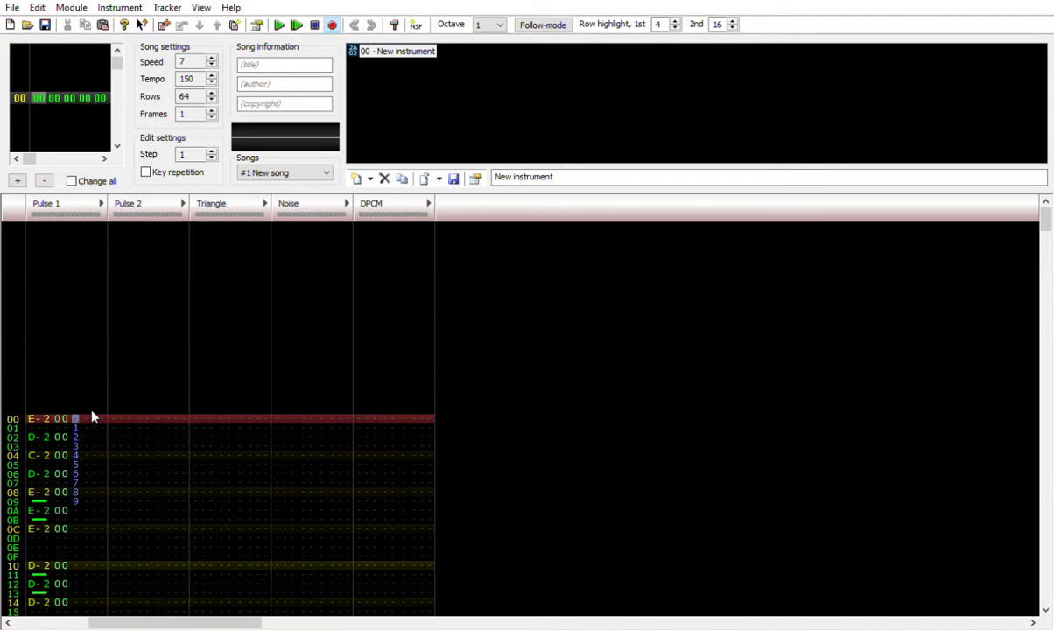
pyautogui.press('Down')
pyautogui.press('Down')
pyautogui.press('Down')
pyautogui.press('Down')
pyautogui.press('Down')
pyautogui.press('Down')
pyautogui.press('Down')
pyautogui.press('Down')
pyautogui.press('Down')
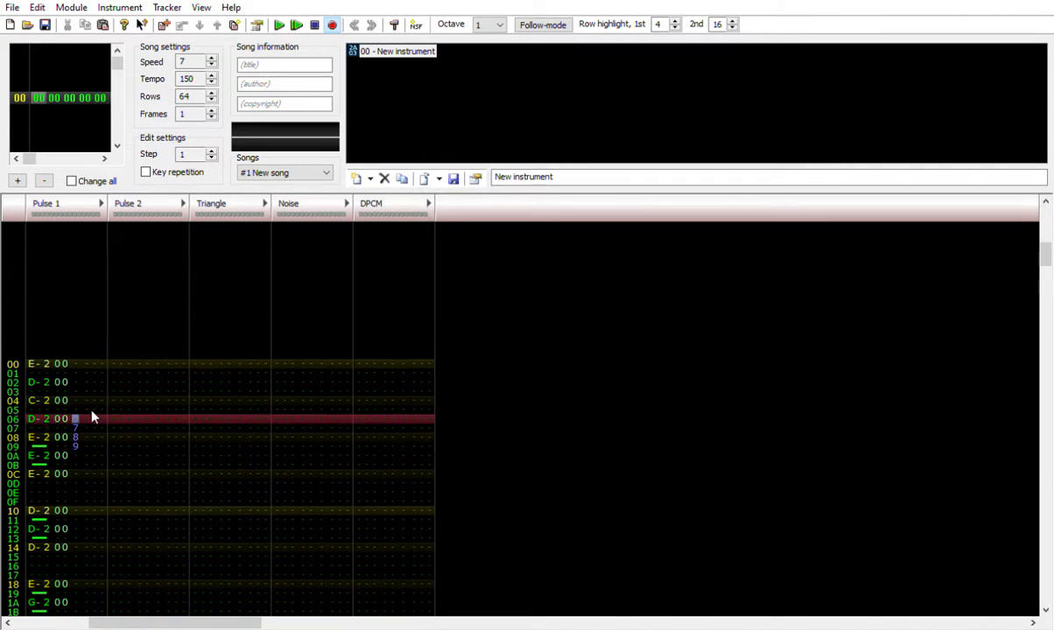
pyautogui.press('End')
pyautogui.press('Home')
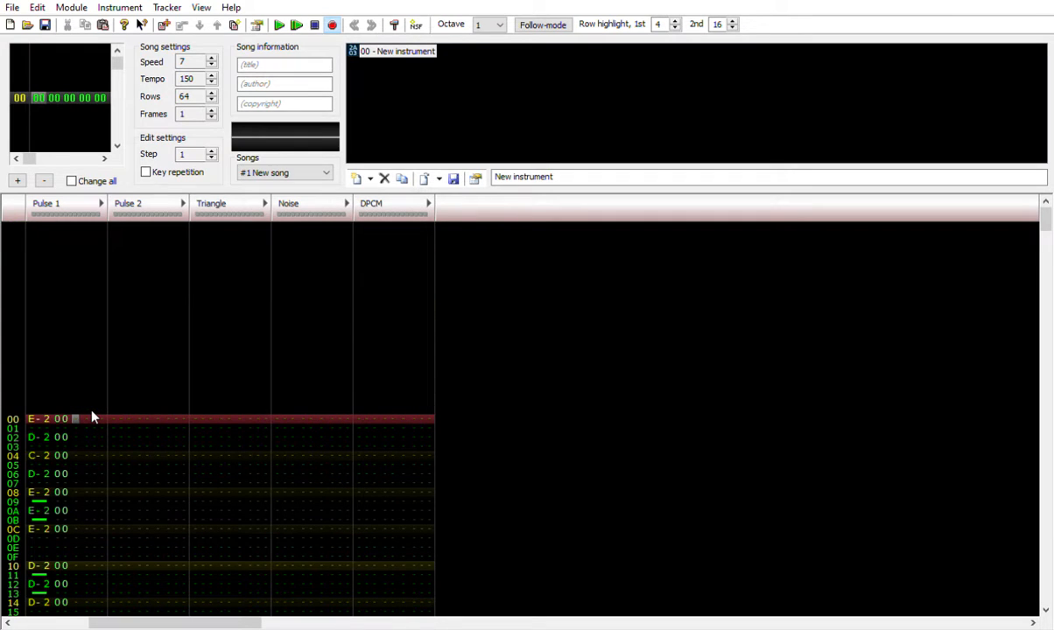
# Try volume 5 on the first Pulse 1 note with a short playback and undo the entry.
pyautogui.write('5')
pyautogui.press('Return')
pyautogui.press('Return')
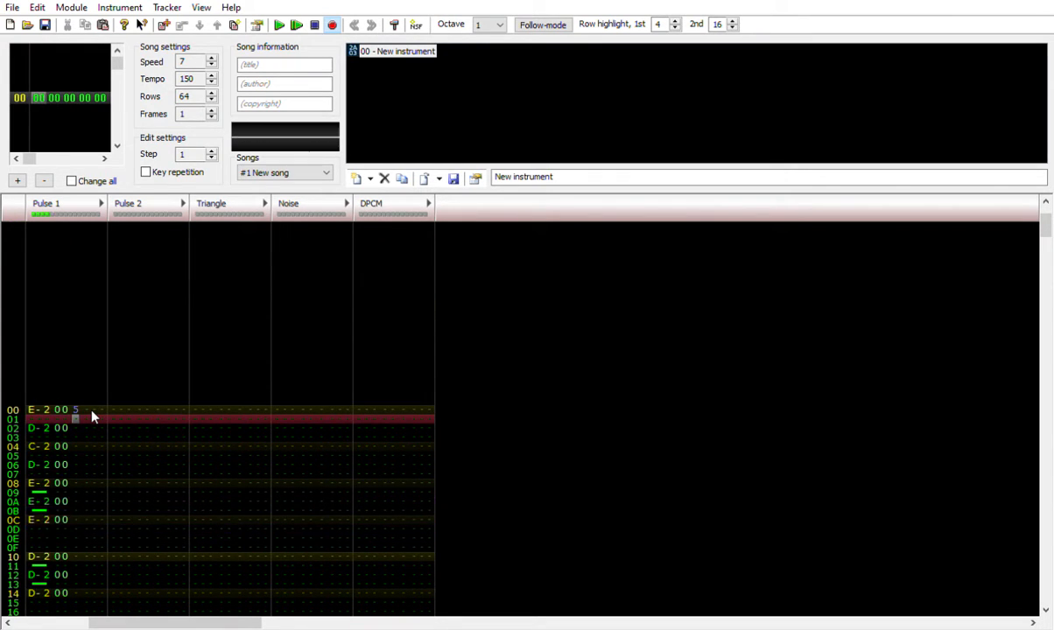
pyautogui.hotkey('ctrl', 'z')
# Enter the ascending volume values 1 through F in Pulse 1, one per note row from row 00 to row 22.
pyautogui.write('1')
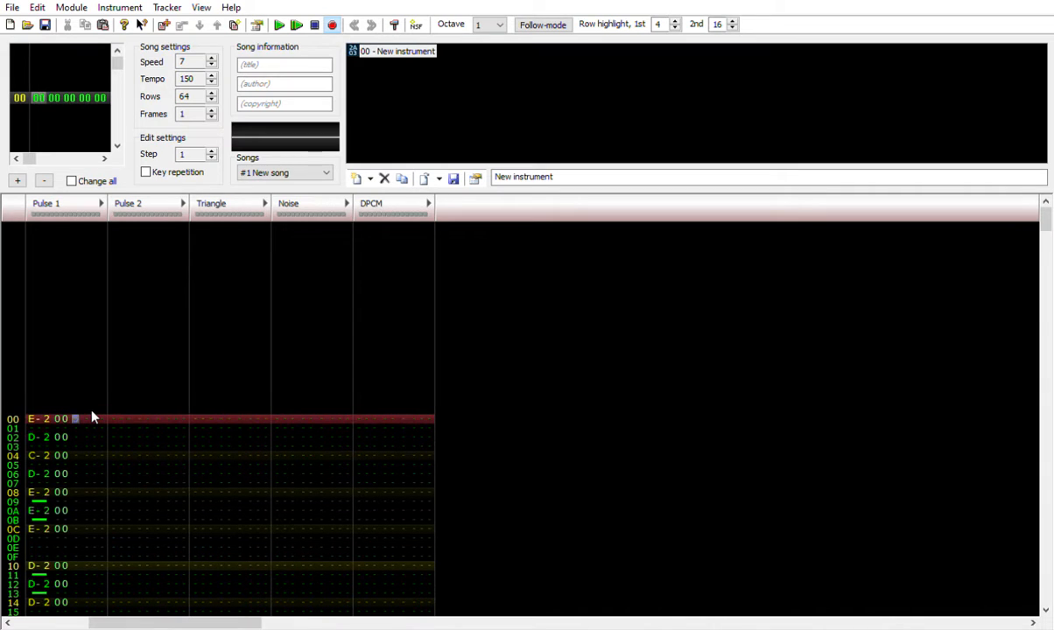
pyautogui.press('Down')
pyautogui.press('2')
pyautogui.press('Down')
pyautogui.press('3')
pyautogui.press('Down')
pyautogui.press('4')
pyautogui.press('Down')
pyautogui.press('5')
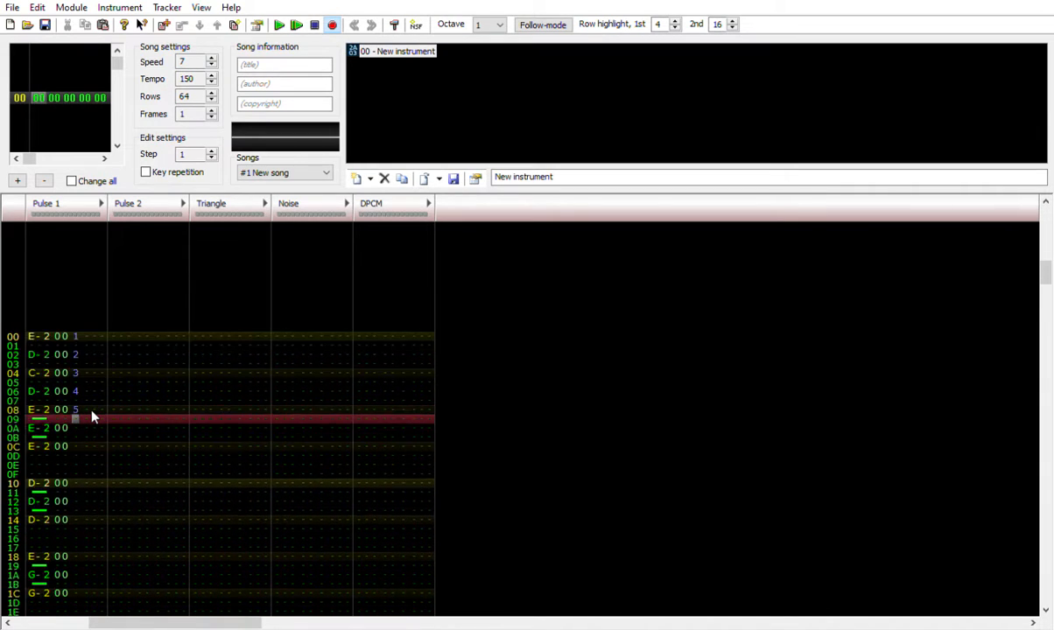
pyautogui.press('Down')
pyautogui.press('6')
pyautogui.press('Down')
pyautogui.press('7')
pyautogui.press('Down')
pyautogui.press('Down')
pyautogui.press('Down')
pyautogui.press('8')
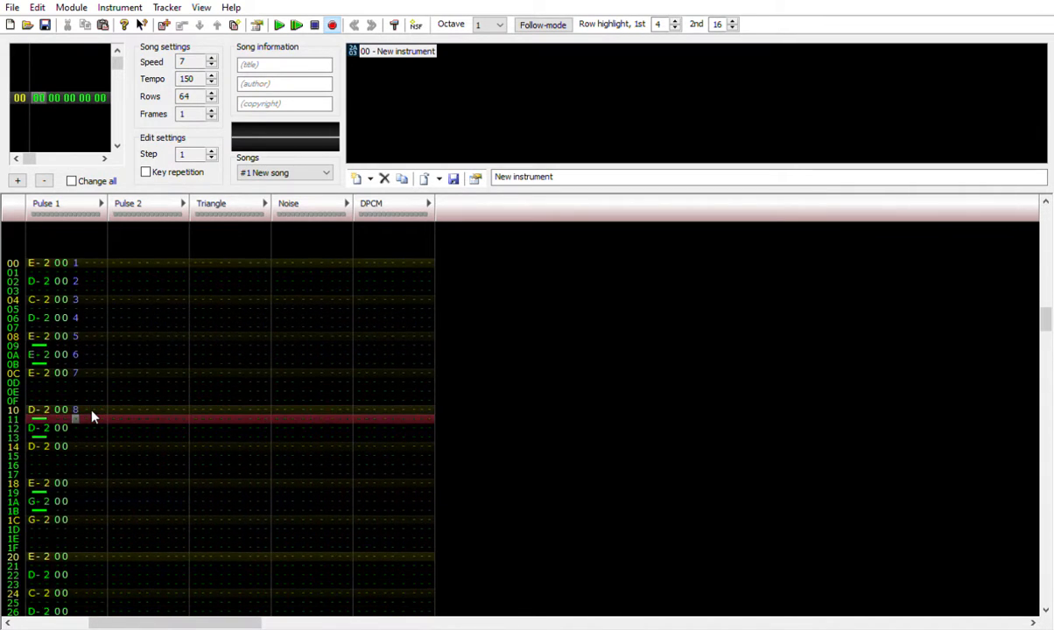
pyautogui.press('Down')
pyautogui.press('9')
pyautogui.press('Down')
pyautogui.press('a')
pyautogui.press('Down')
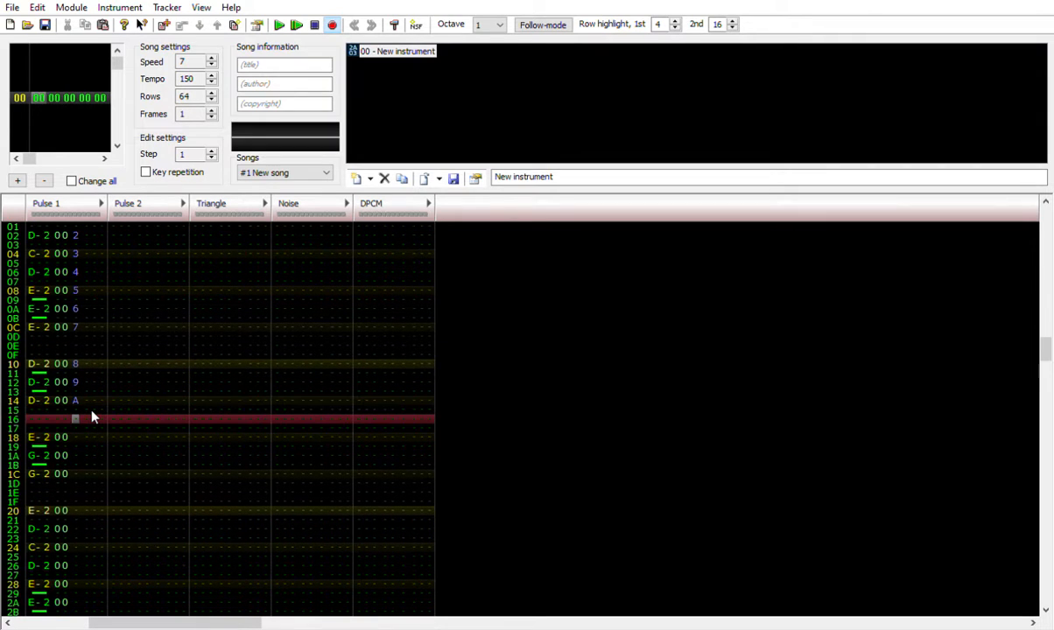
pyautogui.press('Down')
pyautogui.press('Down')
pyautogui.press('b')
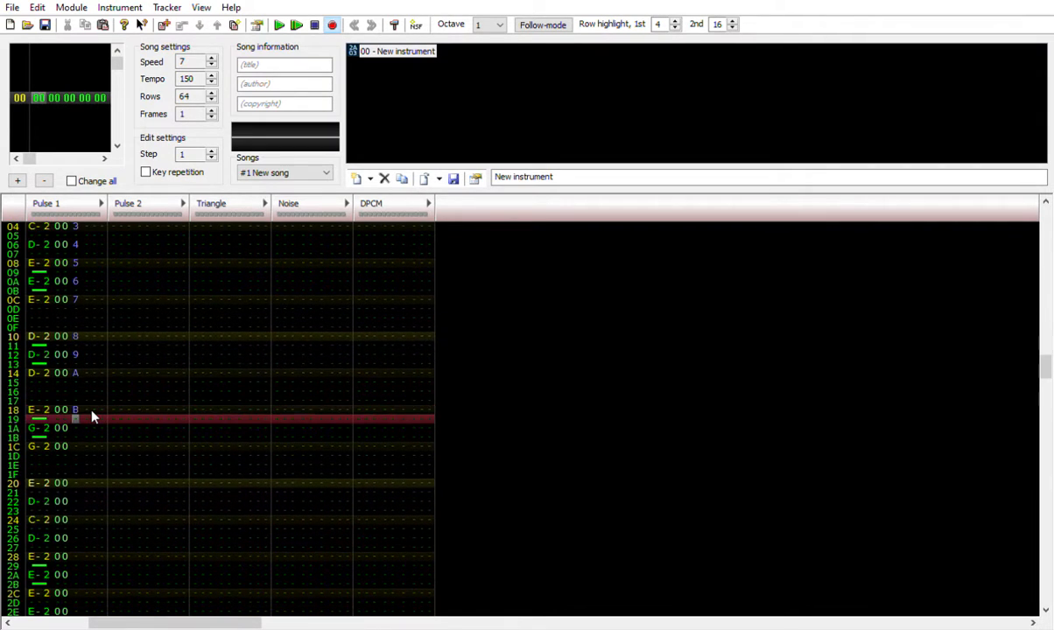
pyautogui.press('Down')
pyautogui.press('c')
pyautogui.press('Down')
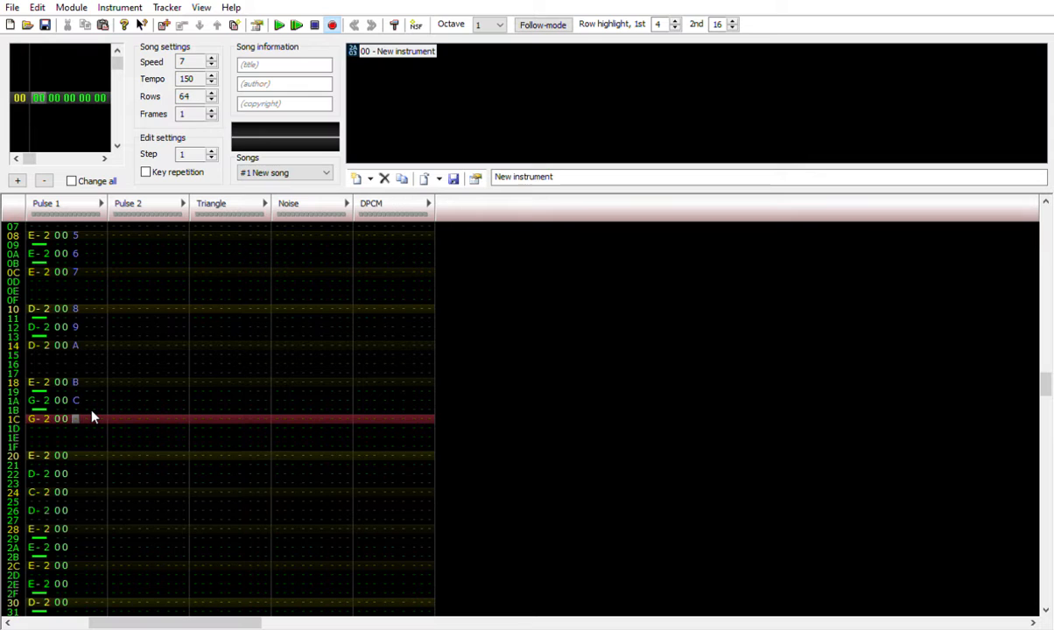
pyautogui.press('d')
pyautogui.press('Down')
pyautogui.press('Down')
pyautogui.press('Down')
pyautogui.press('e')
pyautogui.press('Down')
pyautogui.press('f')
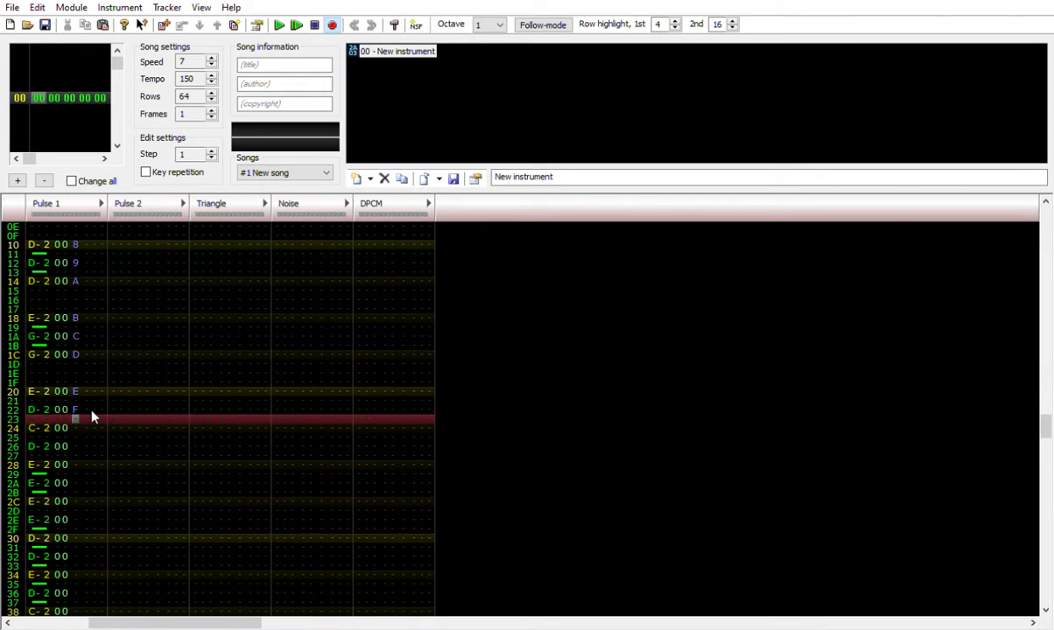
# Play the pattern to hear the rising volume, stop playback and go back towards the first rows.
pyautogui.press('Return')
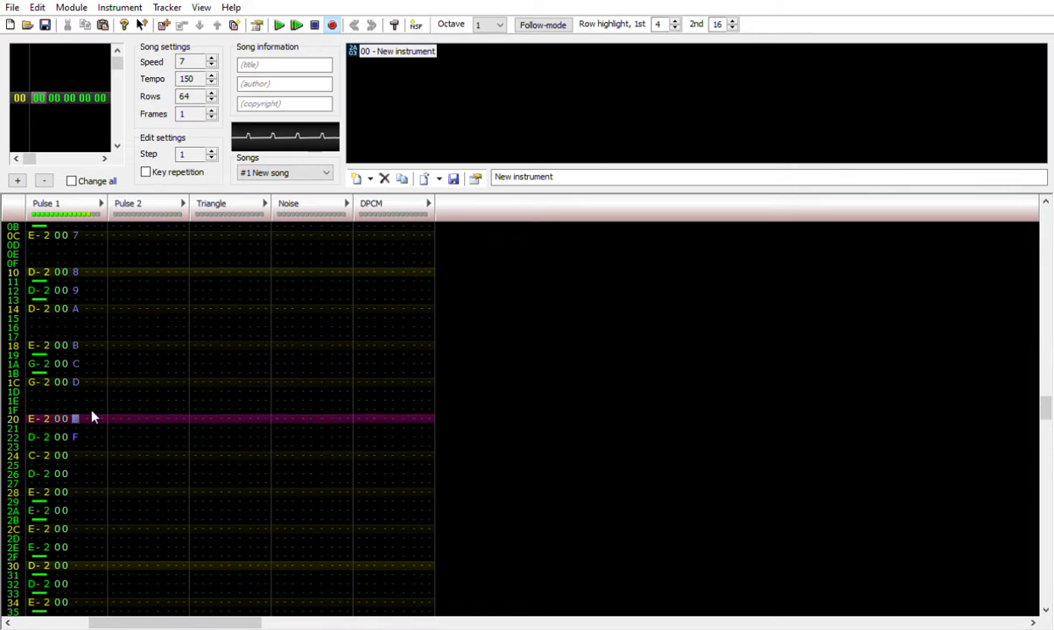
pyautogui.press('Return')
pyautogui.scroll(7, 92, 418)
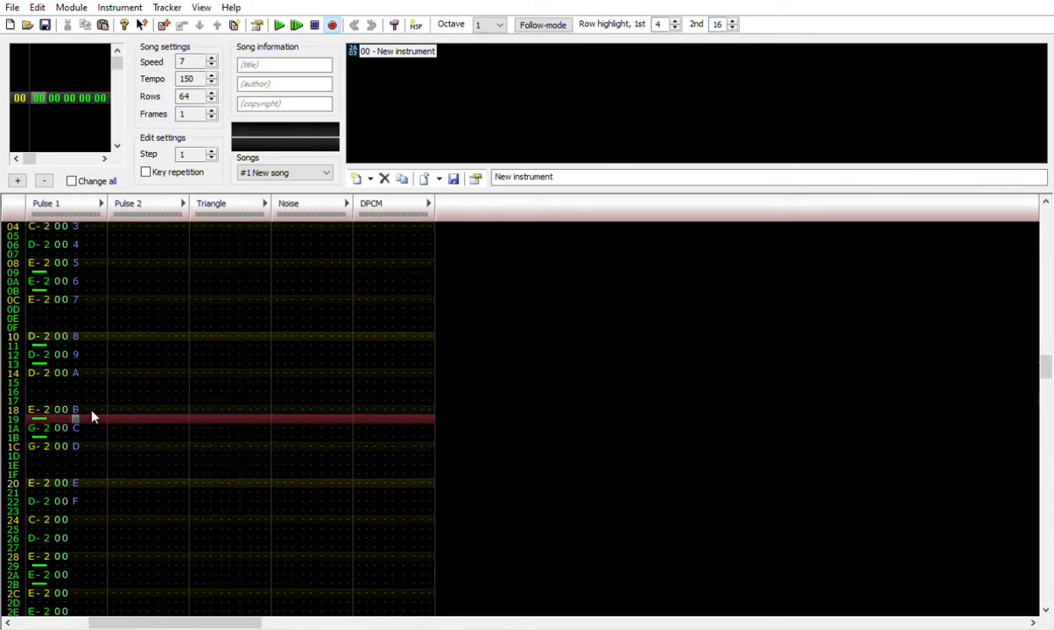
pyautogui.scroll(2, 91, 418)
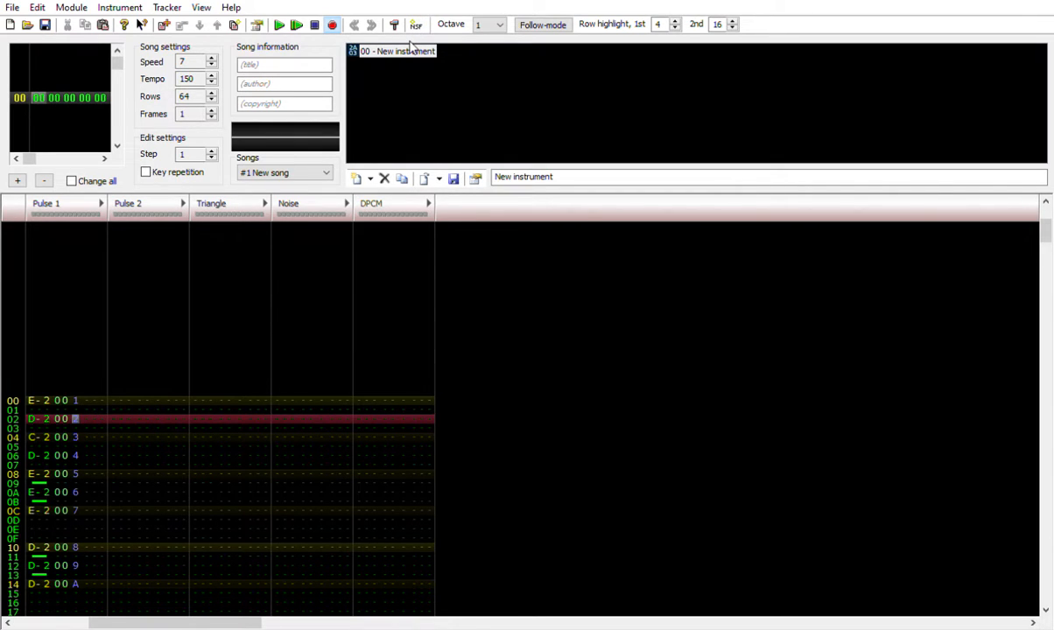
# Expand Pulse 1 to view its additional effect columns fx2 to fx4 and collapse it again.
pyautogui.scroll(-5, 121, 352)
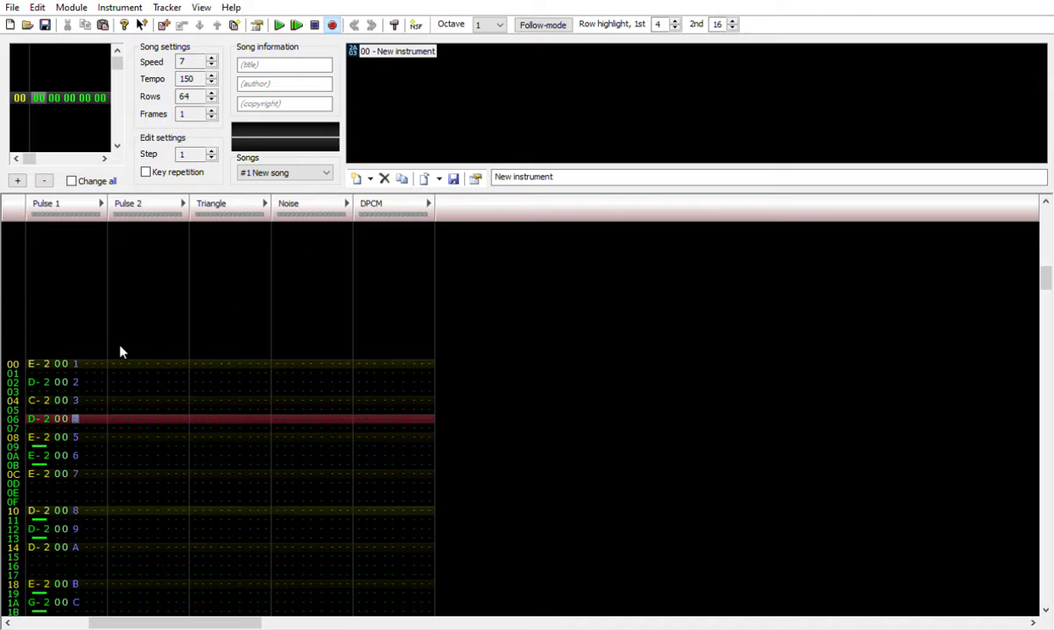
pyautogui.scroll(5, 118, 367)
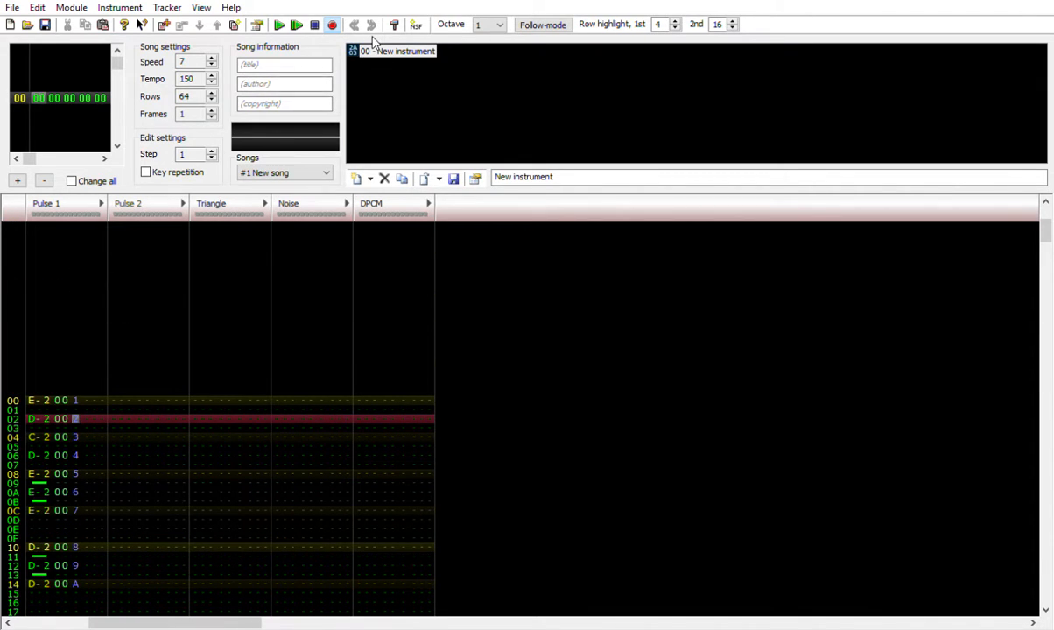
pyautogui.click(101, 203)
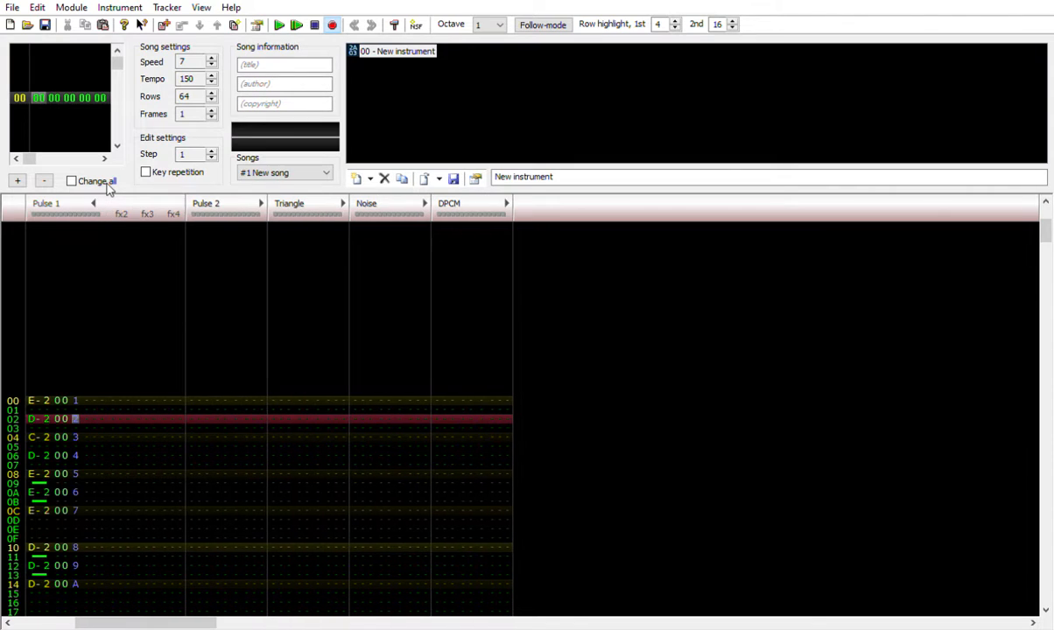
pyautogui.click(93, 203)
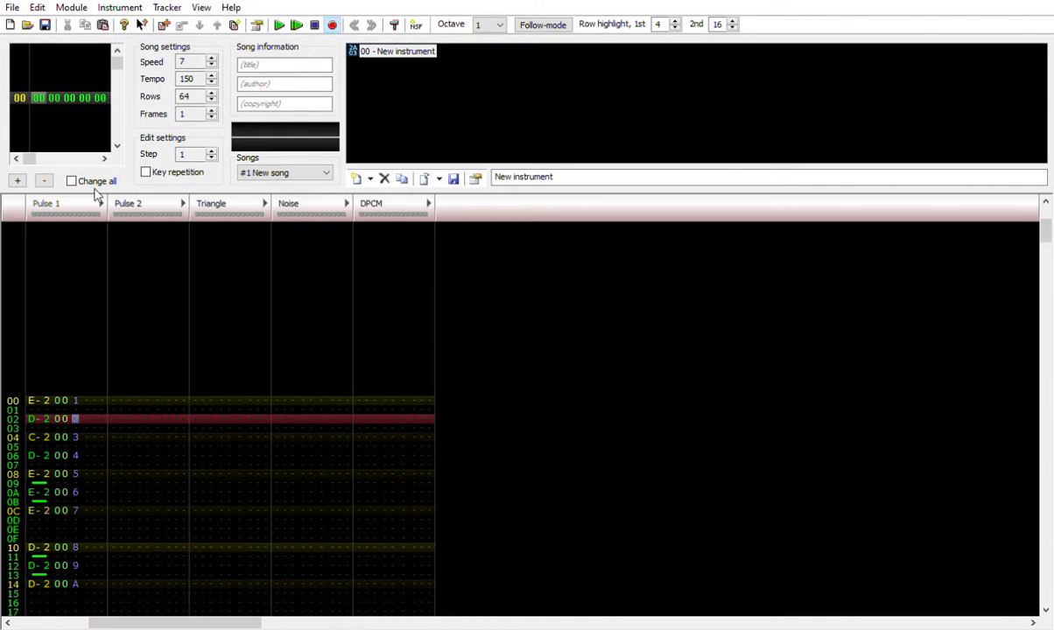
# Clear the ascending volume values in Pulse 1 from row 00 to row 1C.
pyautogui.click(85, 396)
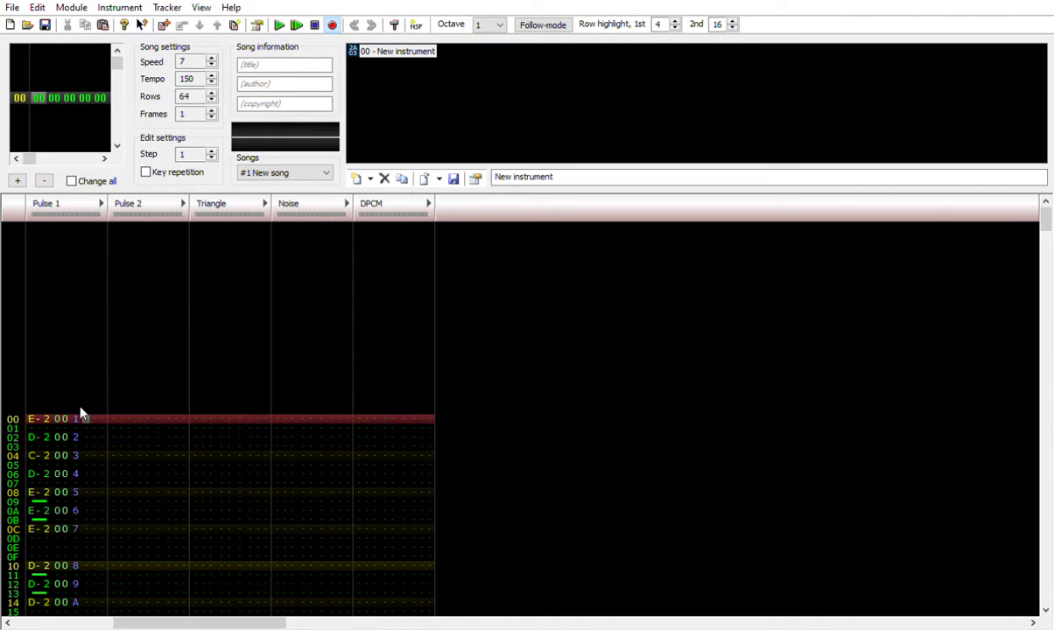
pyautogui.click(80, 411)
pyautogui.press('Down')
pyautogui.press('Down')
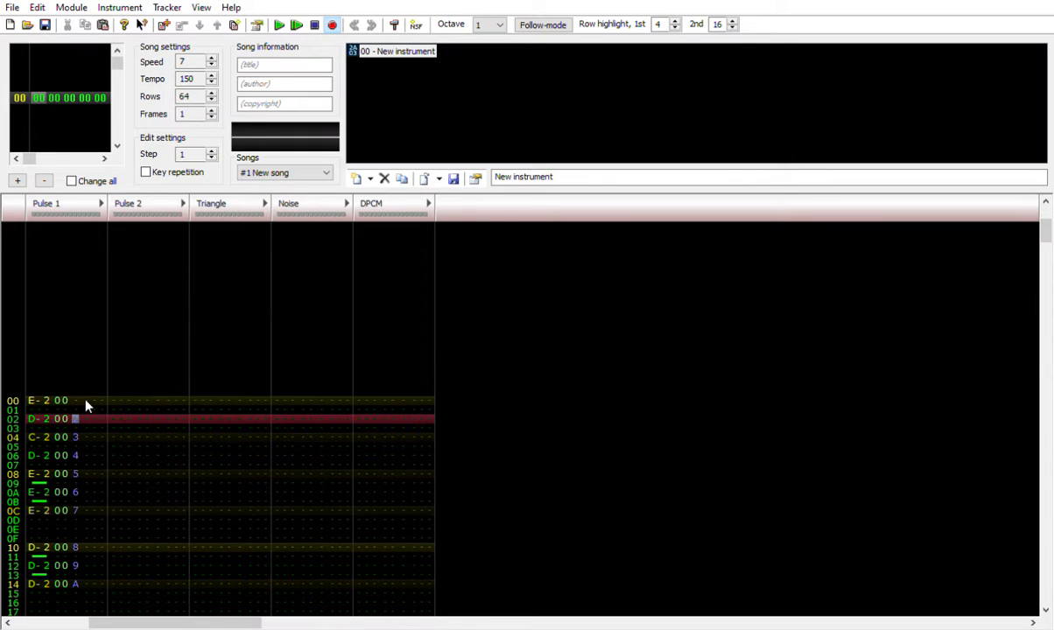
pyautogui.press('Delete')
pyautogui.press('Delete')
pyautogui.press('Delete')
pyautogui.press('Delete')
pyautogui.press('Delete')
pyautogui.press('Delete')
pyautogui.press('Delete')
pyautogui.press('Delete')
pyautogui.press('Delete')
pyautogui.press('Delete')
pyautogui.press('Delete')
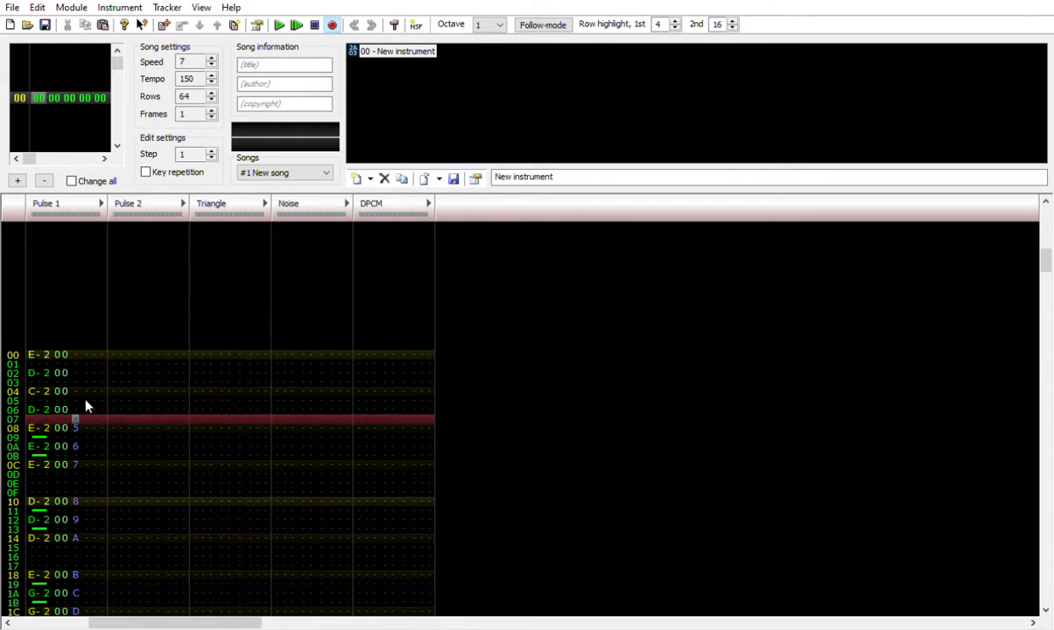
pyautogui.press('Delete')
pyautogui.press('Delete')
pyautogui.press('Delete')
pyautogui.press('Delete')
pyautogui.press('Delete')
pyautogui.press('Delete')
pyautogui.press('Delete')
pyautogui.press('Delete')
pyautogui.press('Delete')
pyautogui.press('Delete')
pyautogui.press('Delete')
pyautogui.press('Delete')
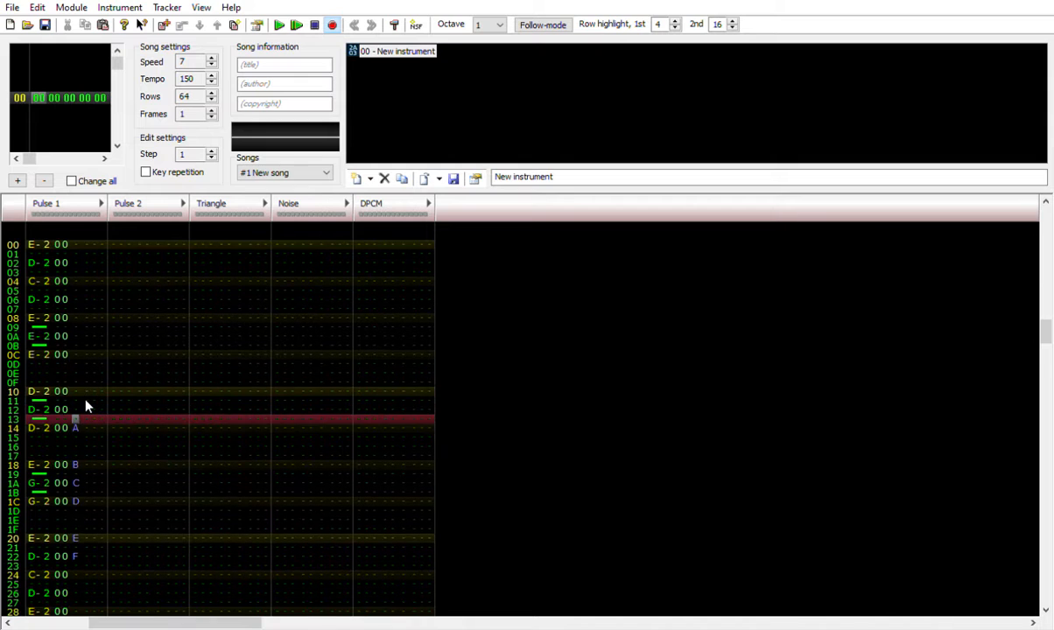
pyautogui.press('Delete')
pyautogui.press('Delete')
pyautogui.press('Delete')
pyautogui.press('Delete')
pyautogui.press('Delete')
pyautogui.press('Delete')
pyautogui.press('Delete')
pyautogui.press('Delete')
pyautogui.press('Delete')
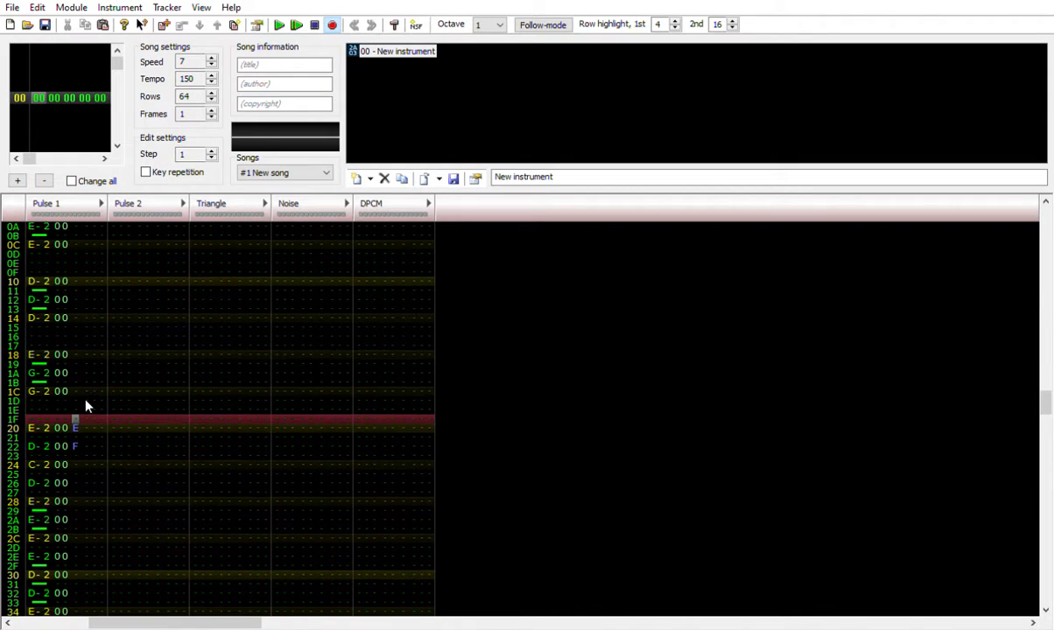
# Try the effect A00 in the effect column of Pulse 1 on row 00 and remove it.
pyautogui.press('Up')
pyautogui.press('Up')
pyautogui.press('Up')
pyautogui.press('Up')
pyautogui.press('Up')
pyautogui.press('Up')
pyautogui.press('Up')
pyautogui.press('Up')
pyautogui.press('Up')
pyautogui.press('Up')
pyautogui.press('Up')
pyautogui.press('Up')
pyautogui.press('Up')
pyautogui.press('Up')
pyautogui.press('Up')
pyautogui.press('Up')
pyautogui.press('Up')
pyautogui.press('Up')
pyautogui.press('Up')
pyautogui.press('Up')
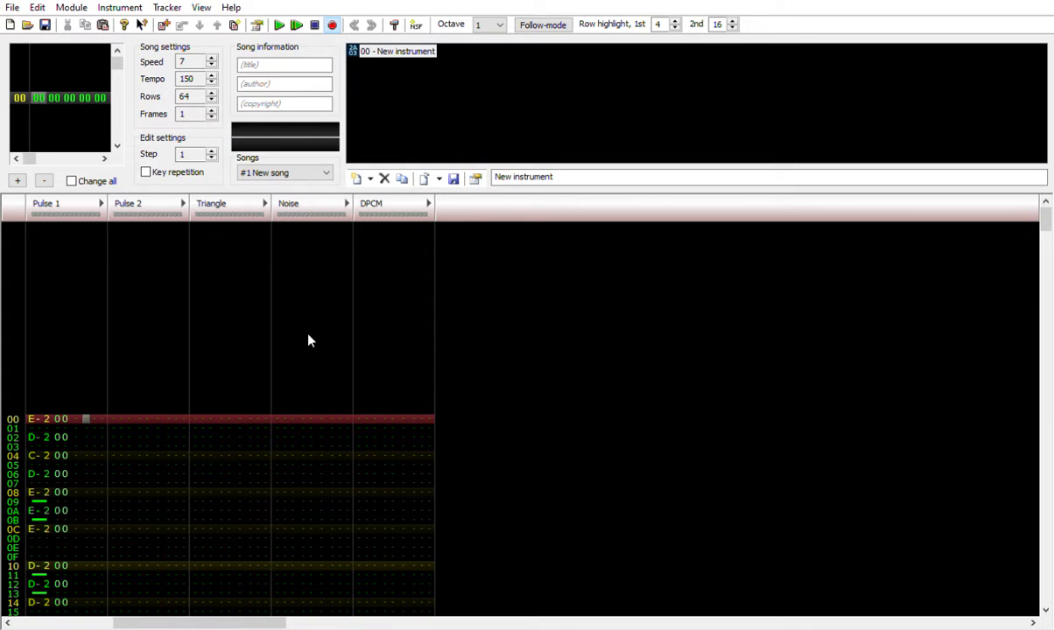
pyautogui.write('a')
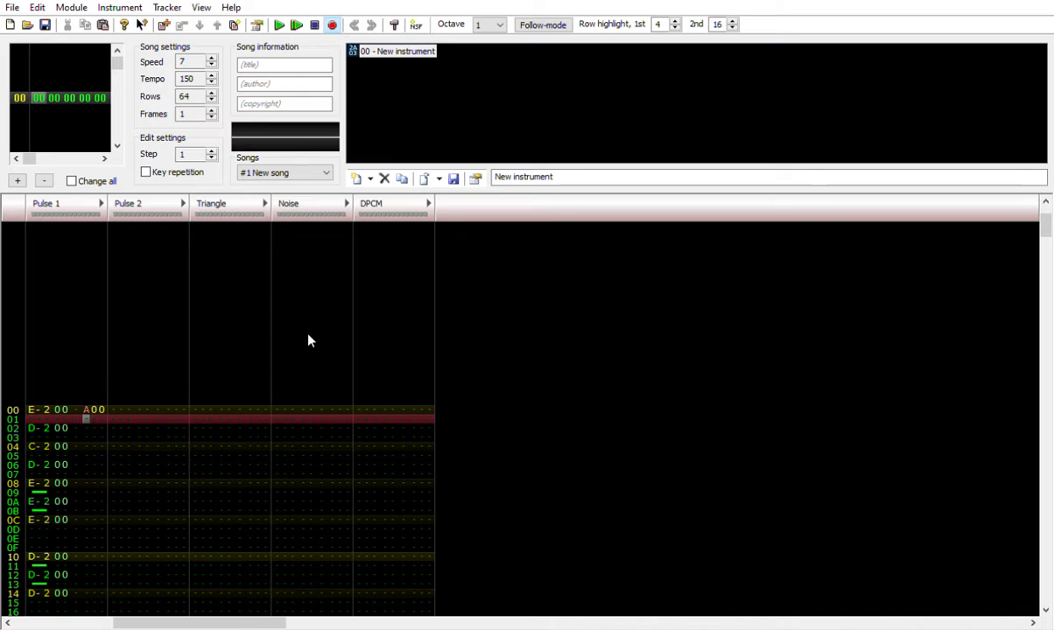
pyautogui.press('Up')
pyautogui.press('Left')
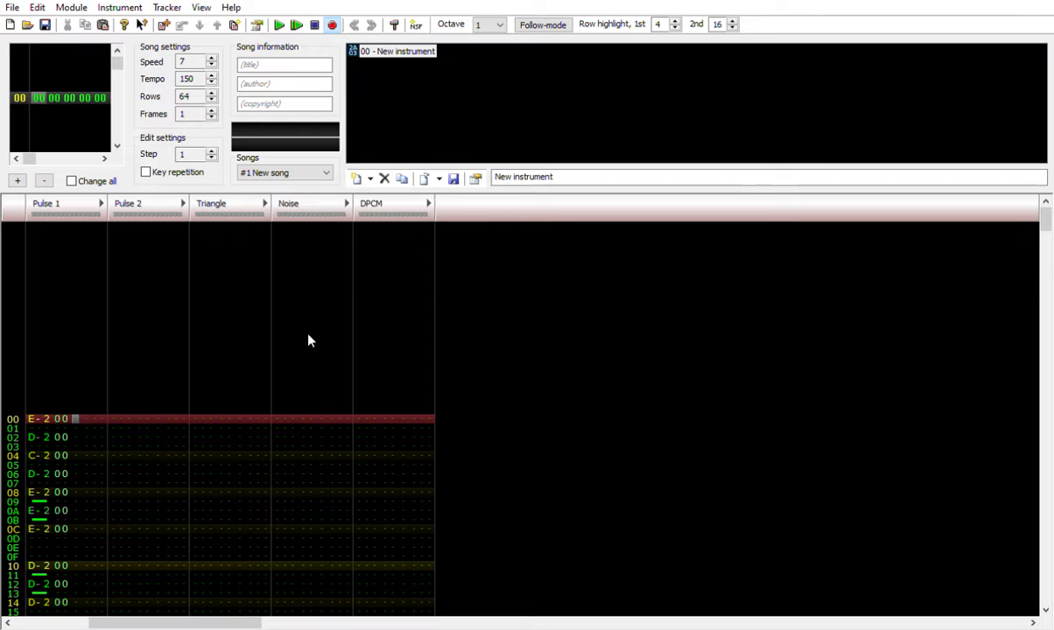
# Enter the descending volume values F through 0 in Pulse 1, one per row from row 00 to row 0F, and play them.
pyautogui.press('f')
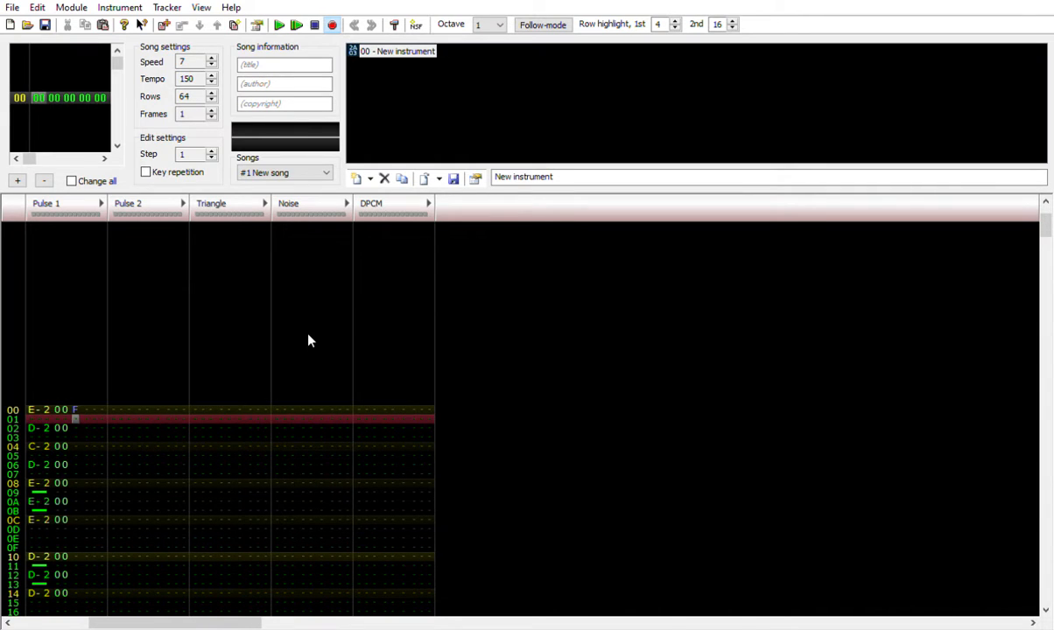
pyautogui.press('Up')
pyautogui.press('Down')
pyautogui.press('e')
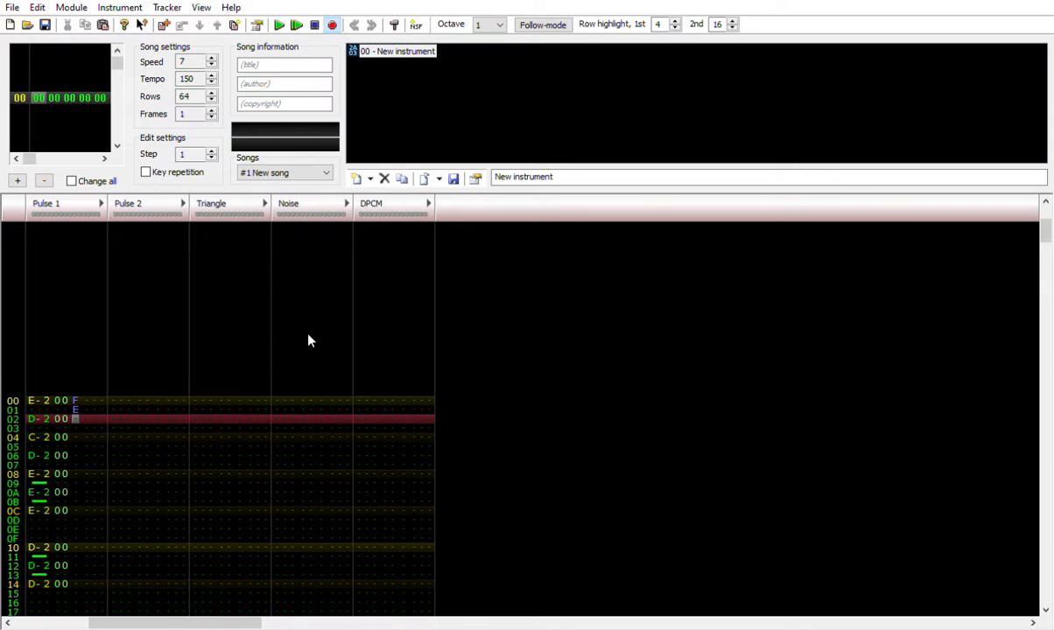
pyautogui.press('d')
pyautogui.press('c')
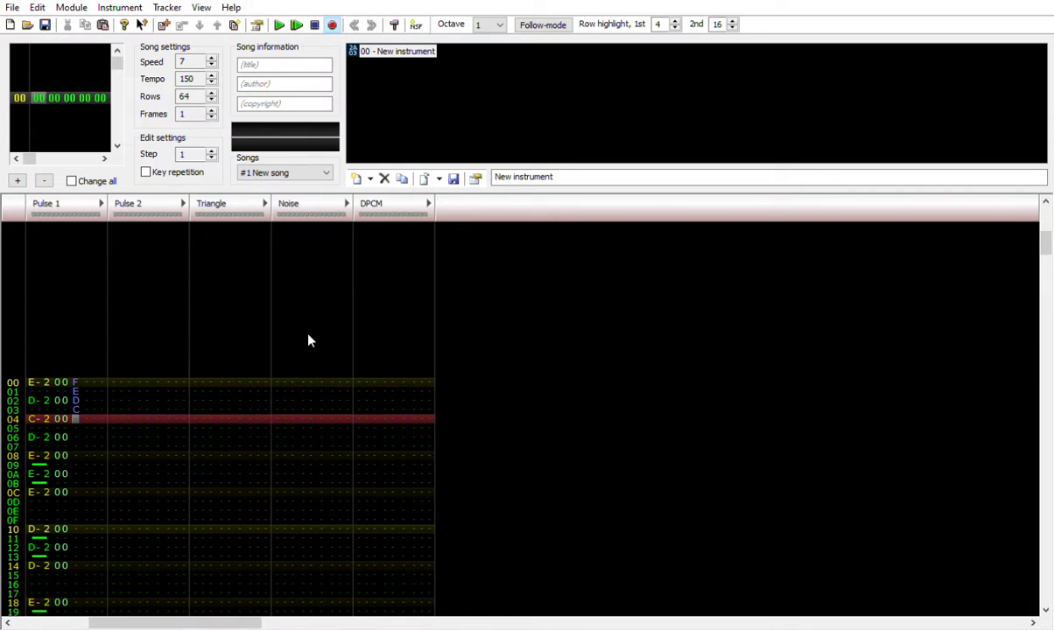
pyautogui.press('b')
pyautogui.press('a')
pyautogui.press('9')
pyautogui.press('8')
pyautogui.press('7')
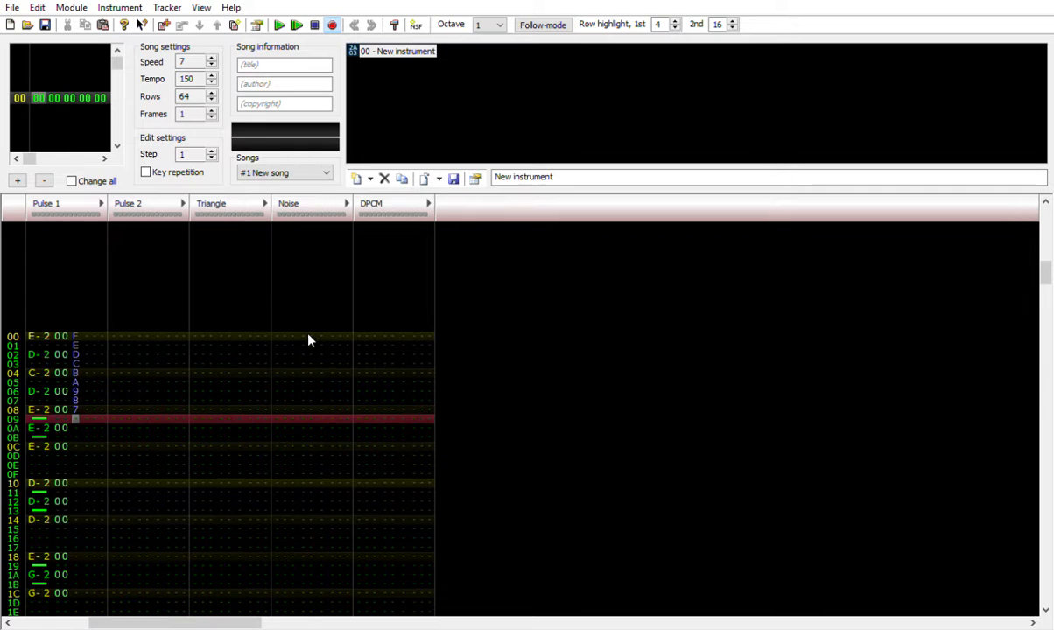
pyautogui.press('6')
pyautogui.press('5')
pyautogui.press('4')
pyautogui.press('3')
pyautogui.press('2')
pyautogui.press('1')
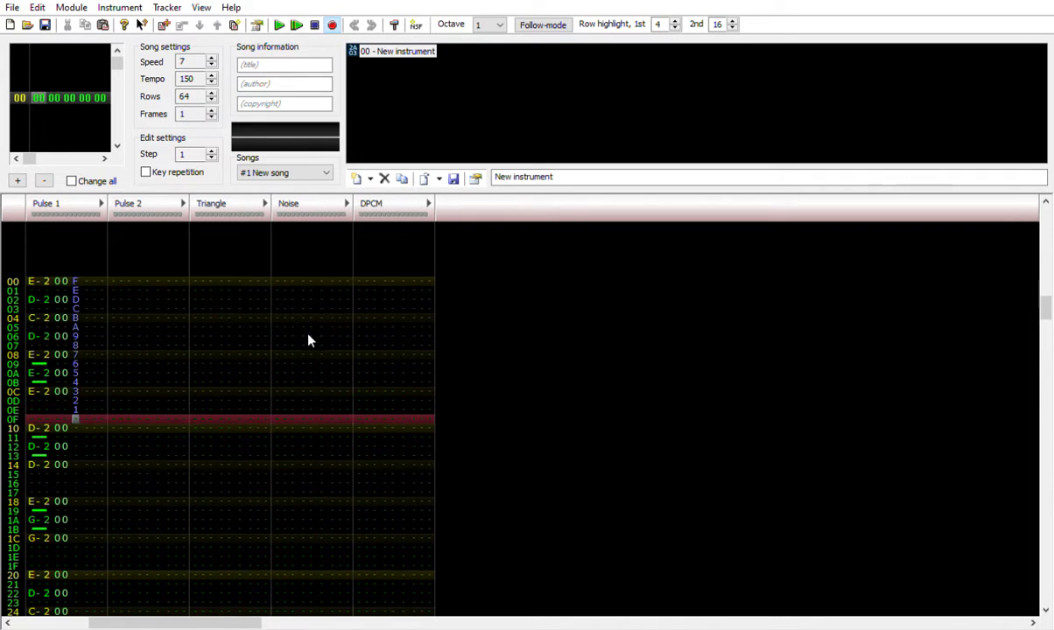
pyautogui.press('0')
pyautogui.press('Return')
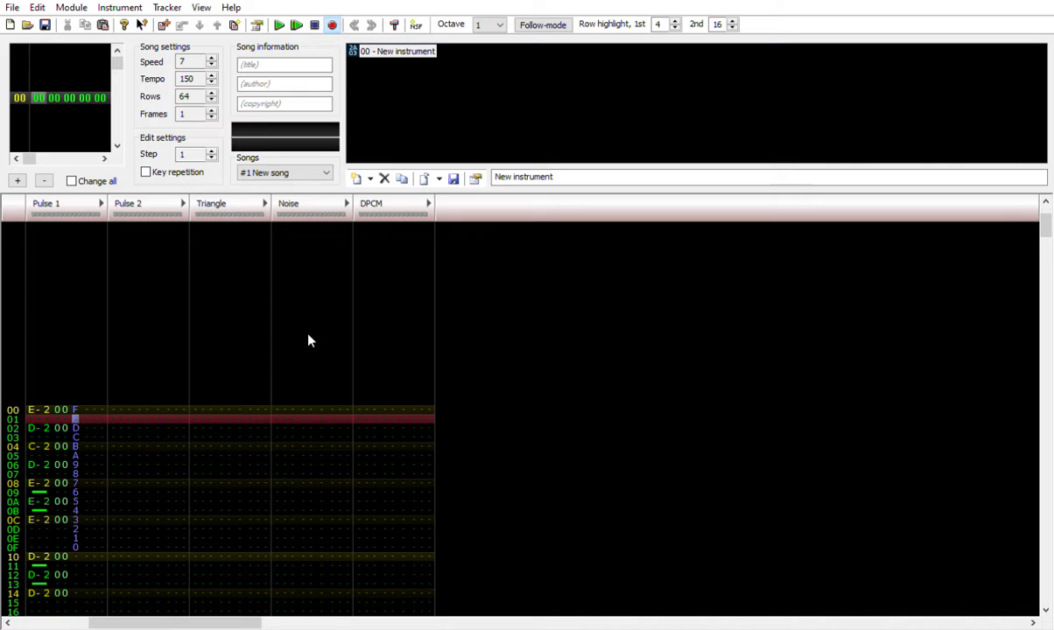
# Clear the descending volume values in Pulse 1 from row 00 to row 0F.
pyautogui.press('Up')
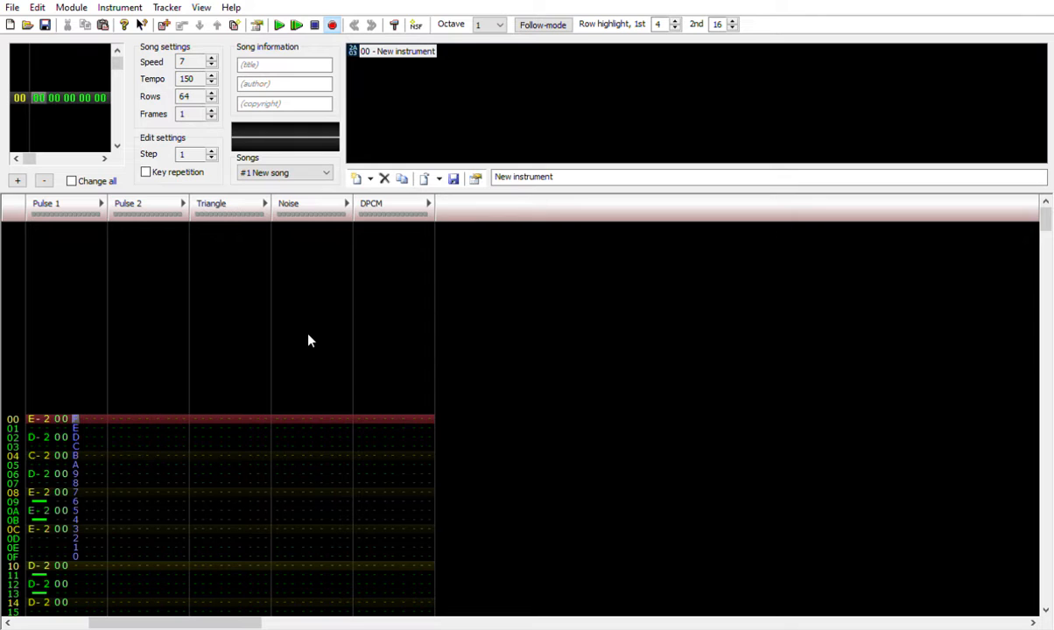
pyautogui.press('Down')
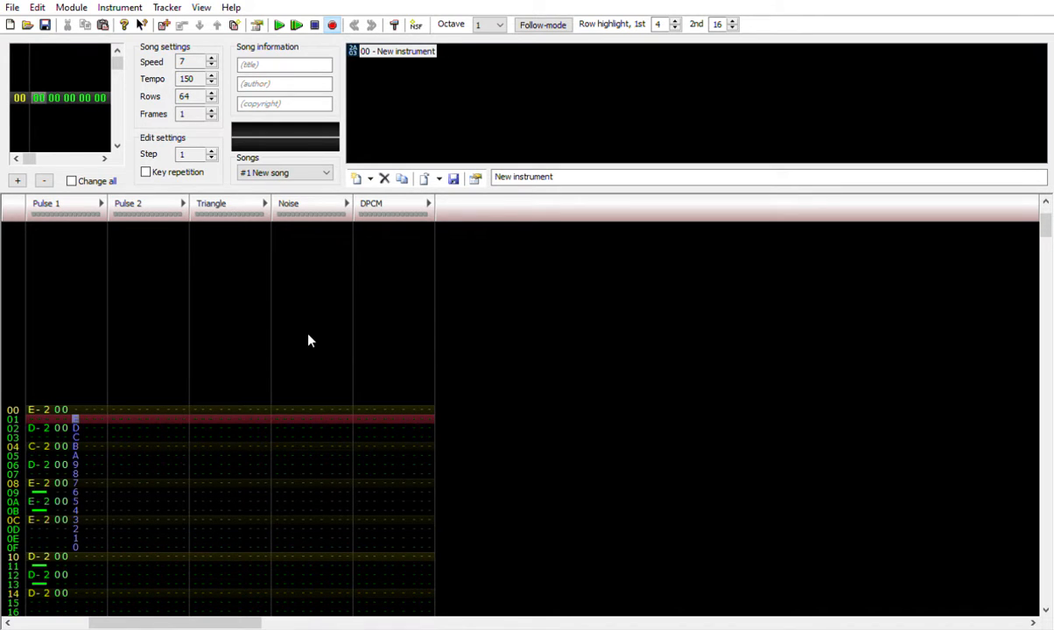
pyautogui.press('Return')
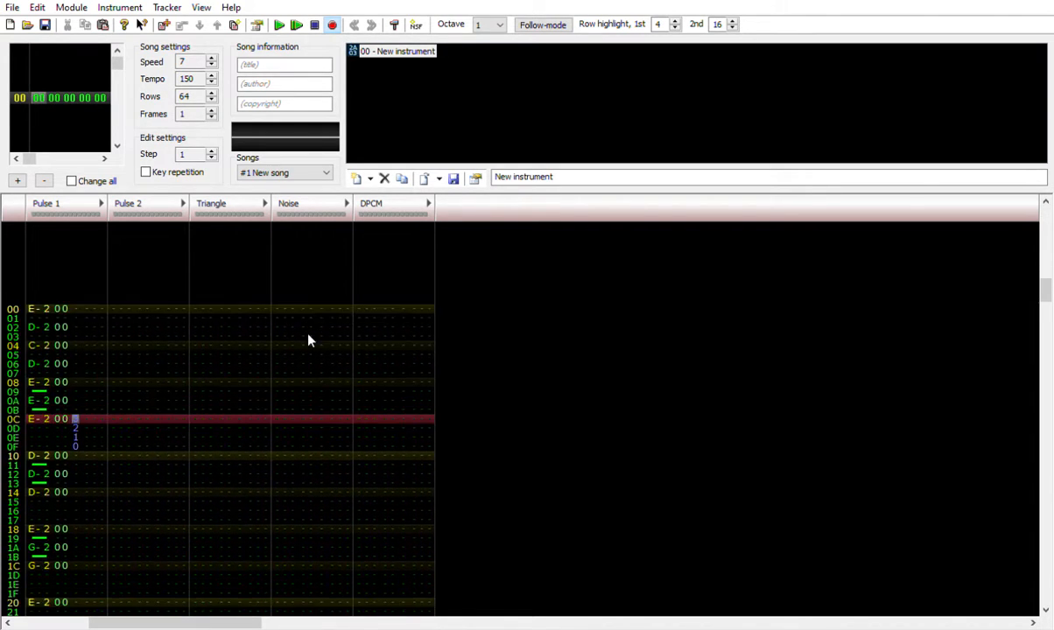
pyautogui.press('Return')
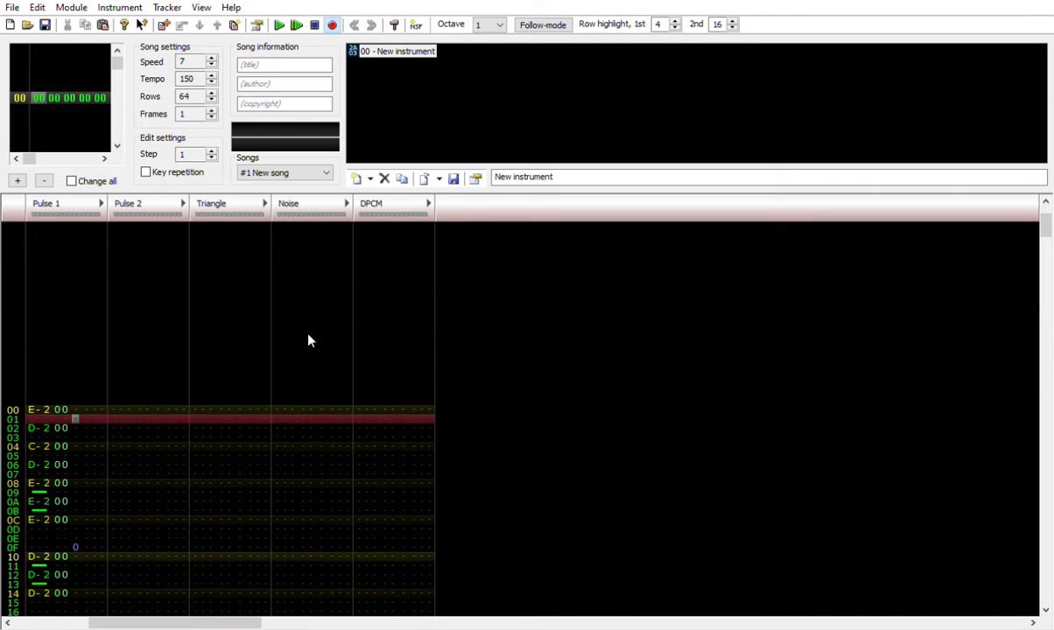
pyautogui.press('Return')
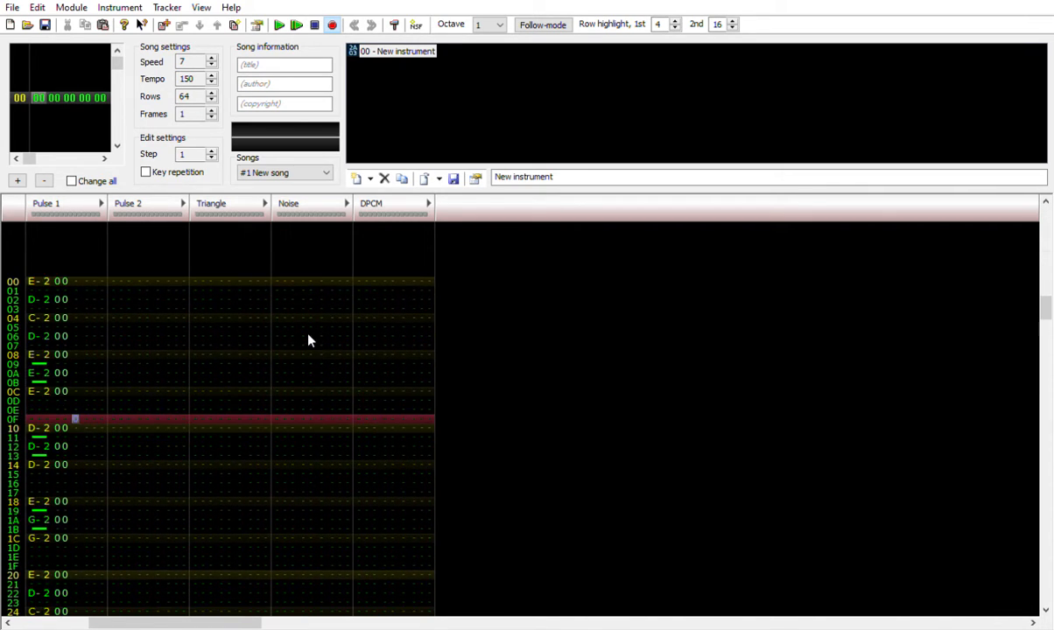
# Set volume F and effect A01 on row 00 of Pulse 1 and play the pattern.
pyautogui.press('Return')
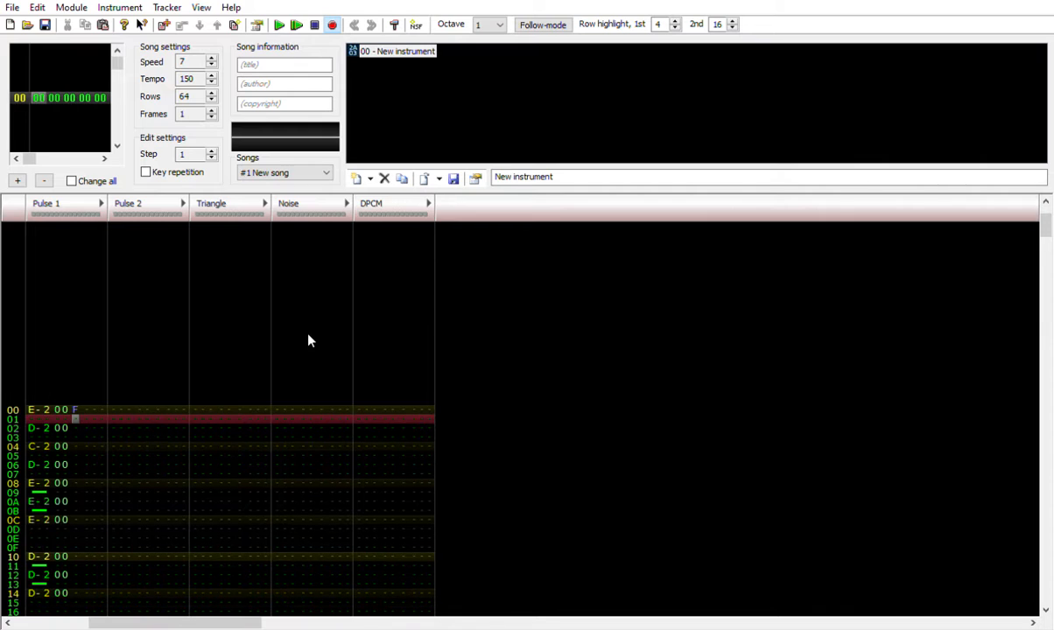
pyautogui.press('Up')
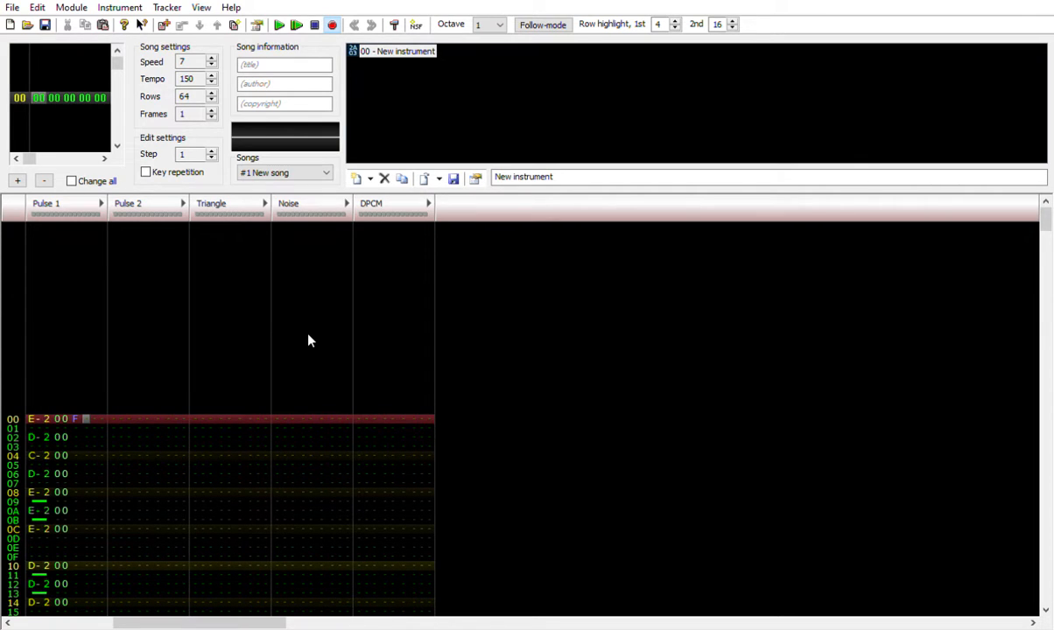
pyautogui.write('a')
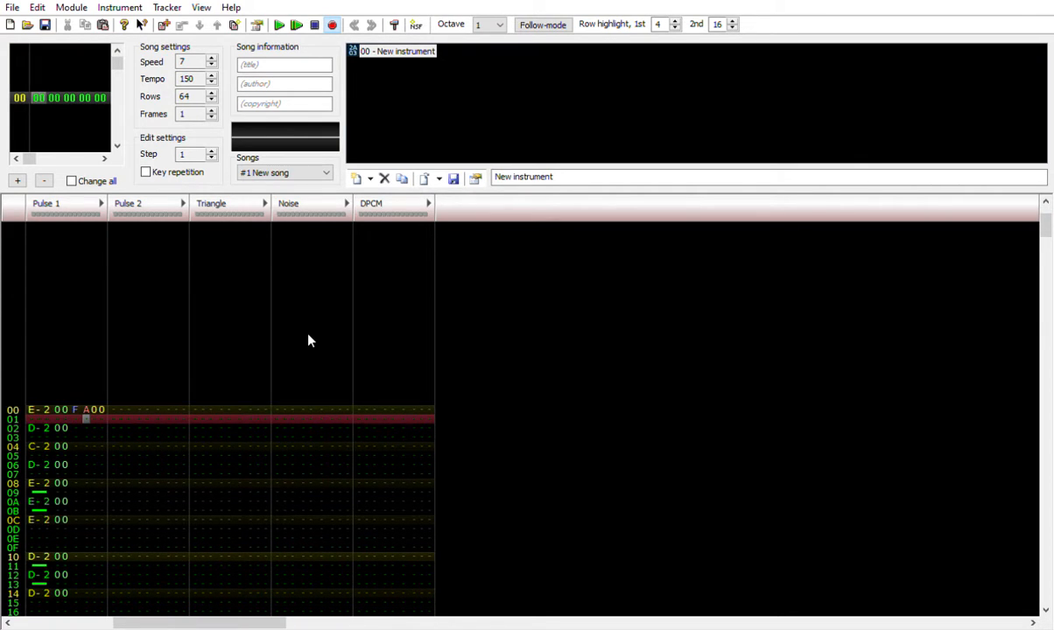
pyautogui.press('Up')
pyautogui.press('Right')
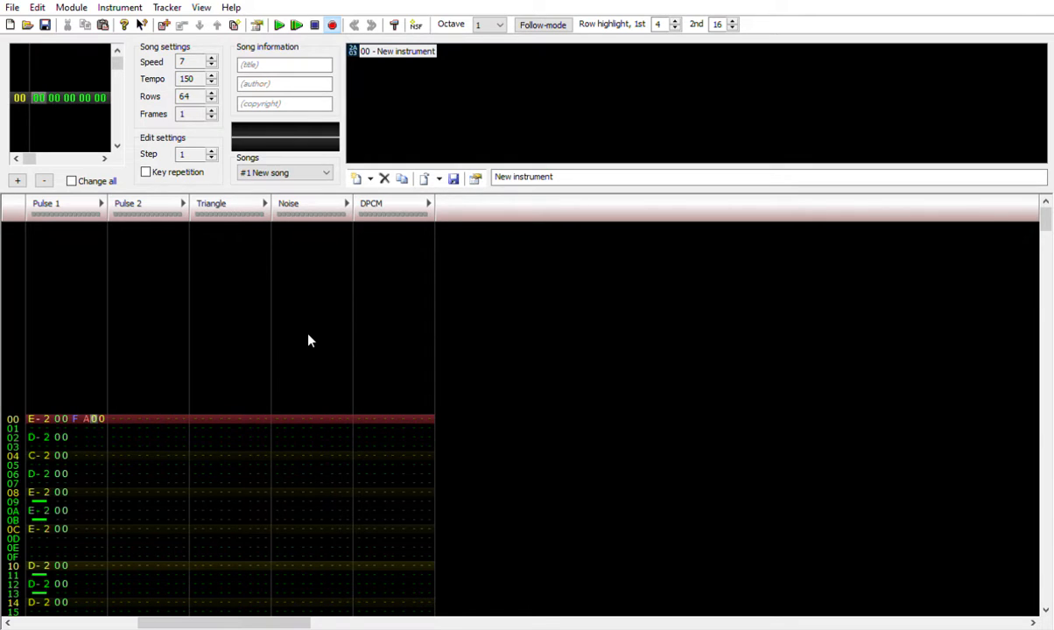
pyautogui.press('Right')
pyautogui.write('1')
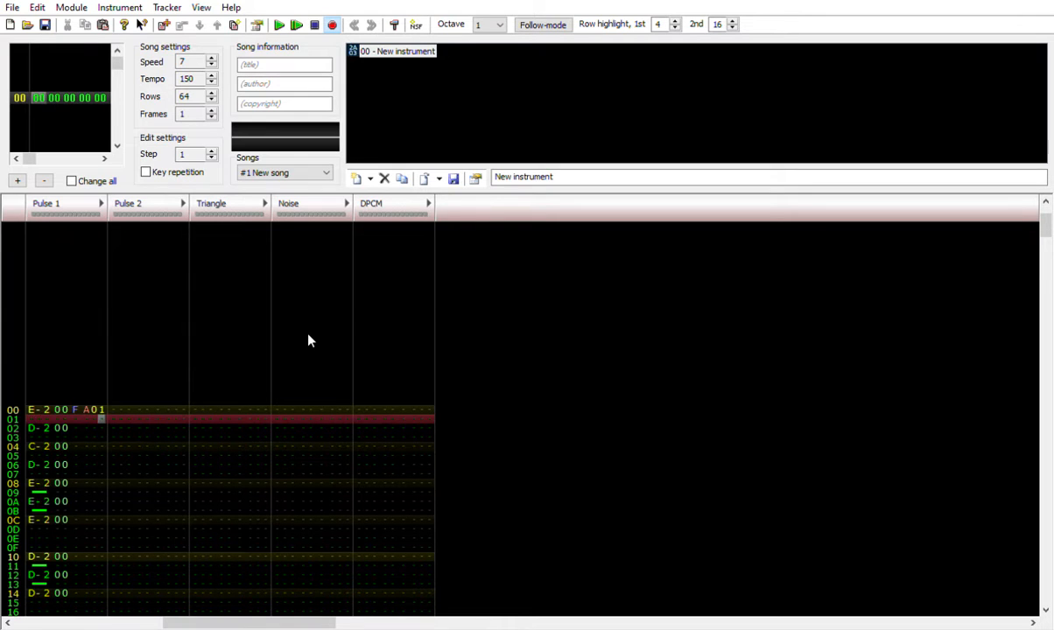
pyautogui.press('Return')
pyautogui.press('Left')
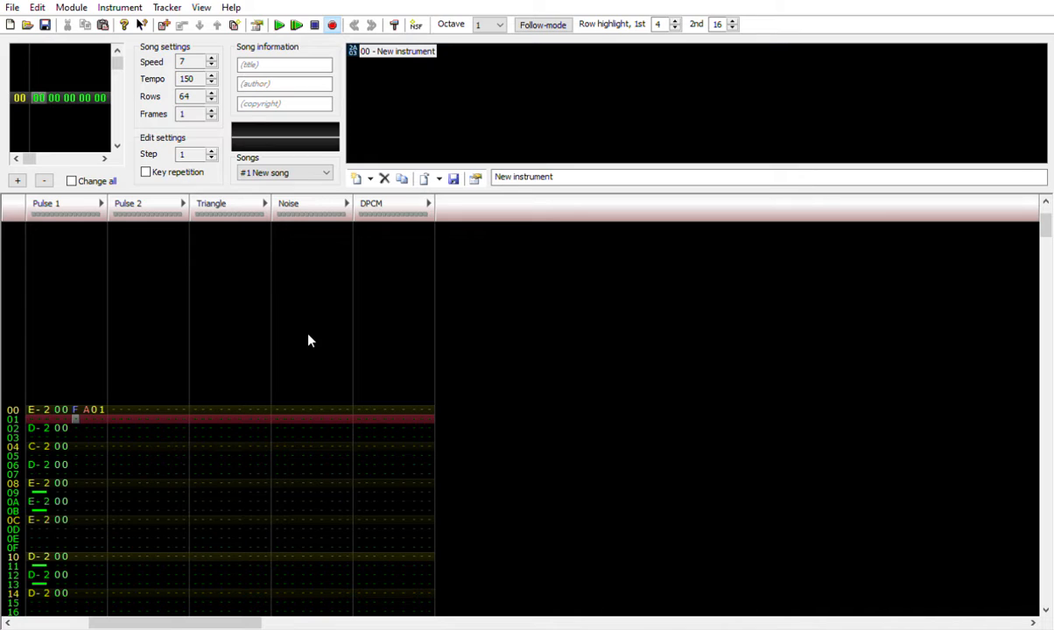
# Examine the letter and the two parameter digits of the effect A01 on row 00 of Pulse 1.
pyautogui.press('Up')
pyautogui.press('Right')
pyautogui.press('Right')
pyautogui.press('Right')
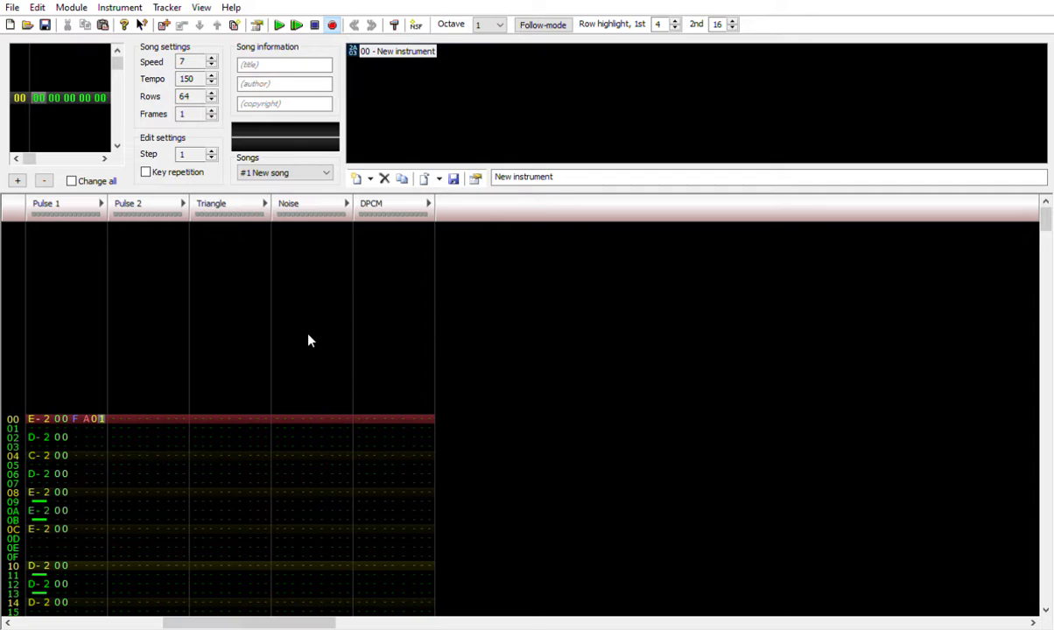
pyautogui.press('Left')
pyautogui.press('Right')
pyautogui.press('Left')
pyautogui.press('Left')
pyautogui.press('Right')
pyautogui.press('Left')
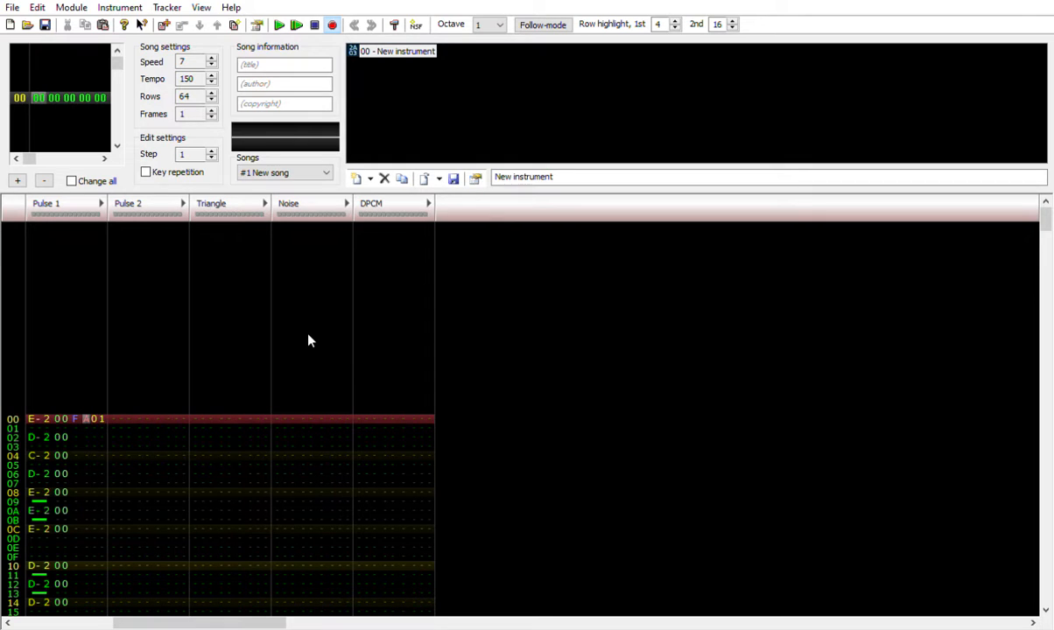
pyautogui.press('Right')
pyautogui.press('Right')
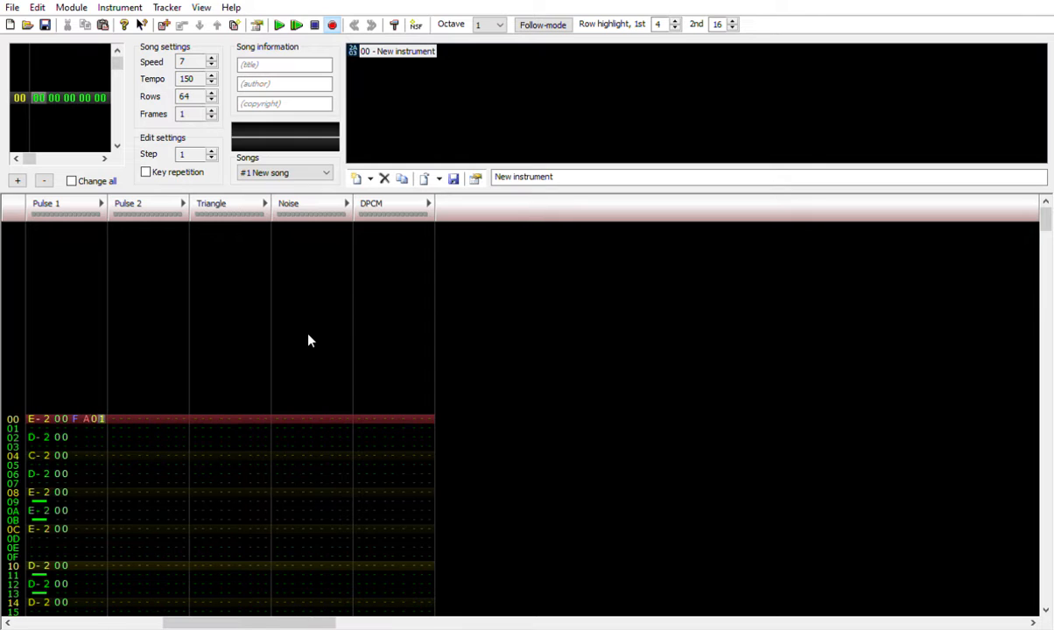
# Go through the Pulse 1 rows below the A01 effect down to row 0B and return to the start.
pyautogui.press('Down')
pyautogui.press('Down')
pyautogui.press('Down')
pyautogui.press('Down')
pyautogui.press('Down')
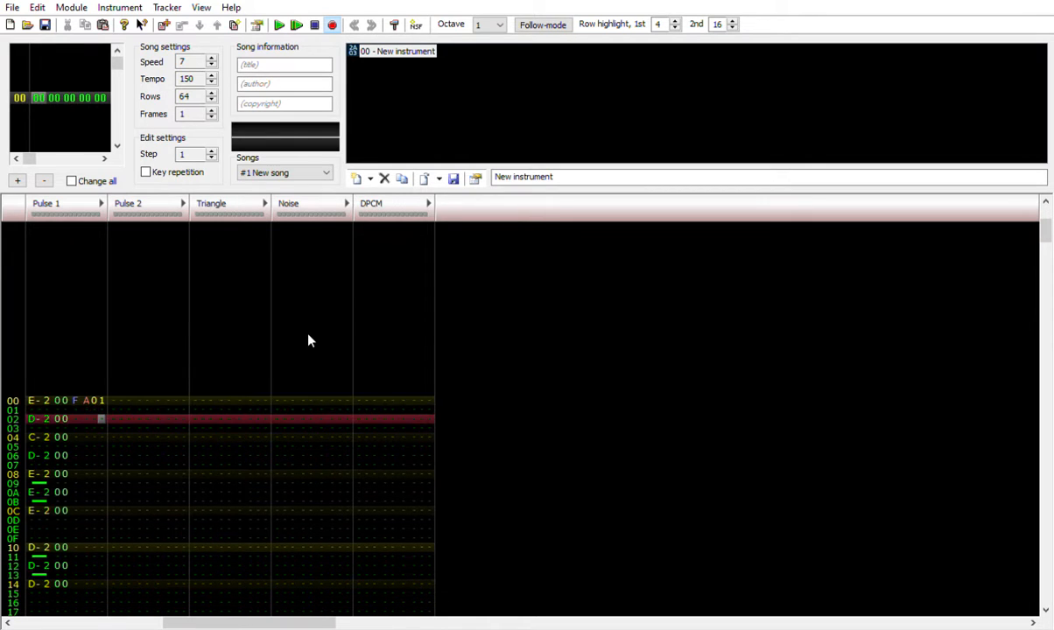
pyautogui.press('Down')
pyautogui.press('Down')
pyautogui.press('Down')
pyautogui.press('Down')
pyautogui.press('Down')
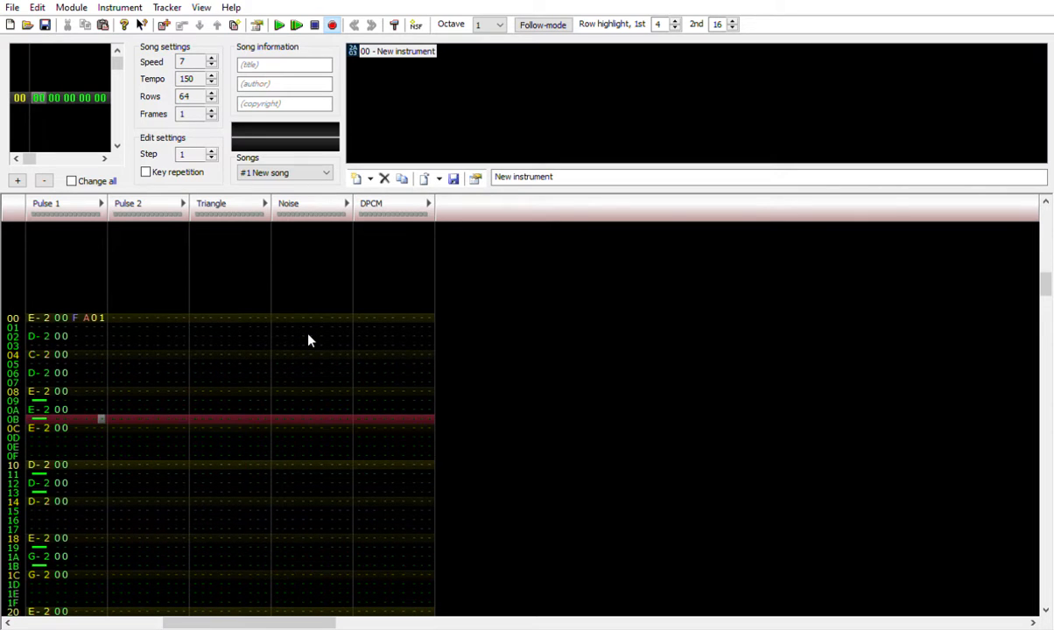
pyautogui.press('Up')
pyautogui.press('Up')
pyautogui.press('Up')
pyautogui.press('Up')
pyautogui.press('Up')
pyautogui.press('Up')
pyautogui.press('Up')
pyautogui.press('Up')
pyautogui.press('Up')
# Change row 00 of Pulse 1 to volume 0 with effect A10.
pyautogui.press('Left')
pyautogui.press('Left')
pyautogui.press('Up')
pyautogui.press('Left')
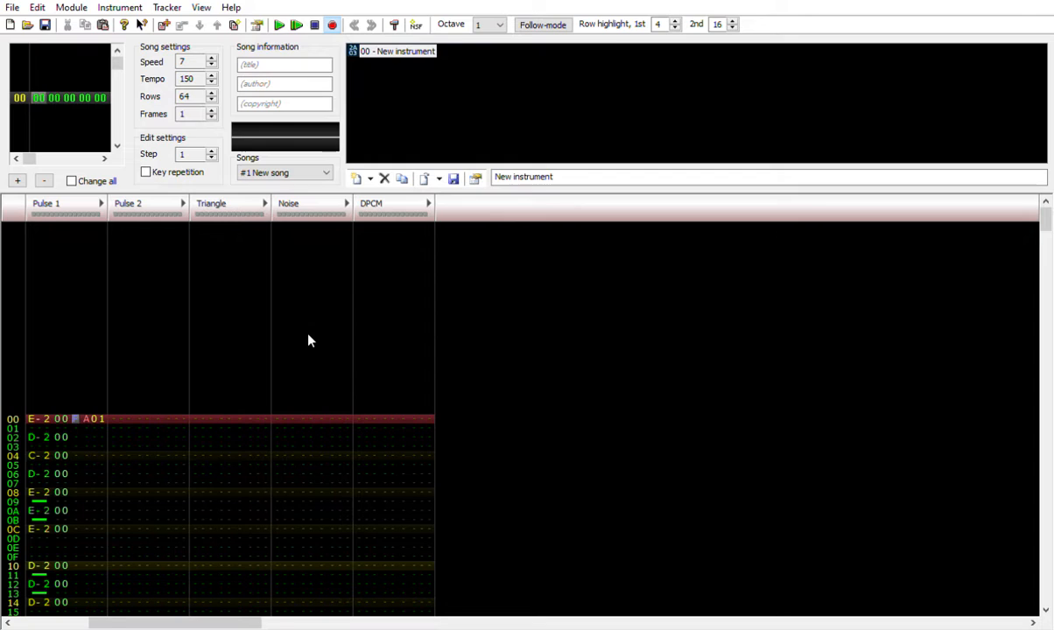
pyautogui.press('f')
pyautogui.press('Right')
pyautogui.press('Right')
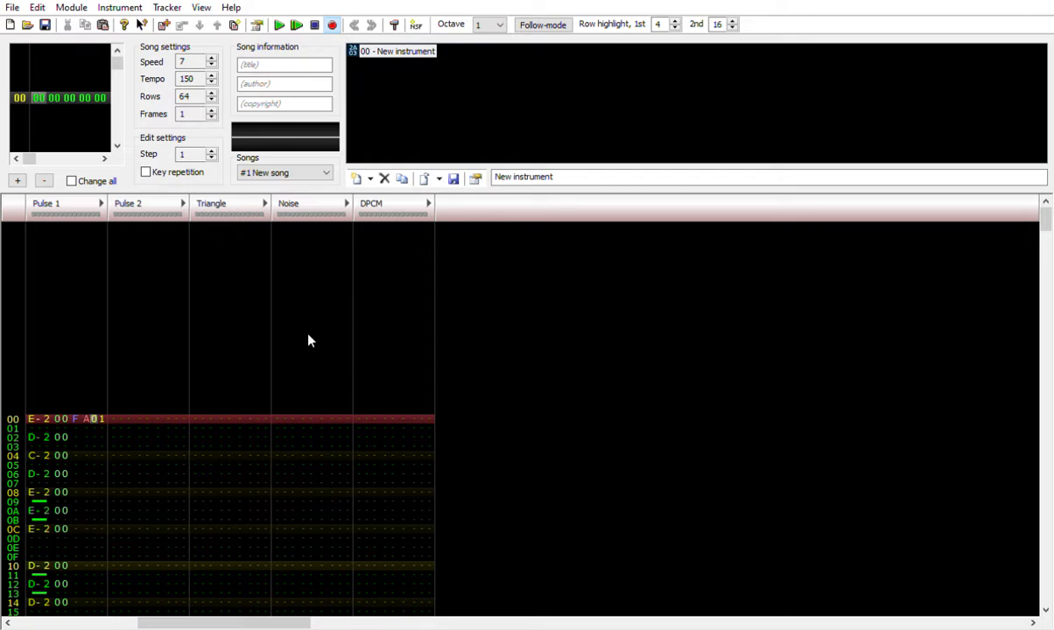
pyautogui.press('Left')
pyautogui.press('Left')
pyautogui.press('0')
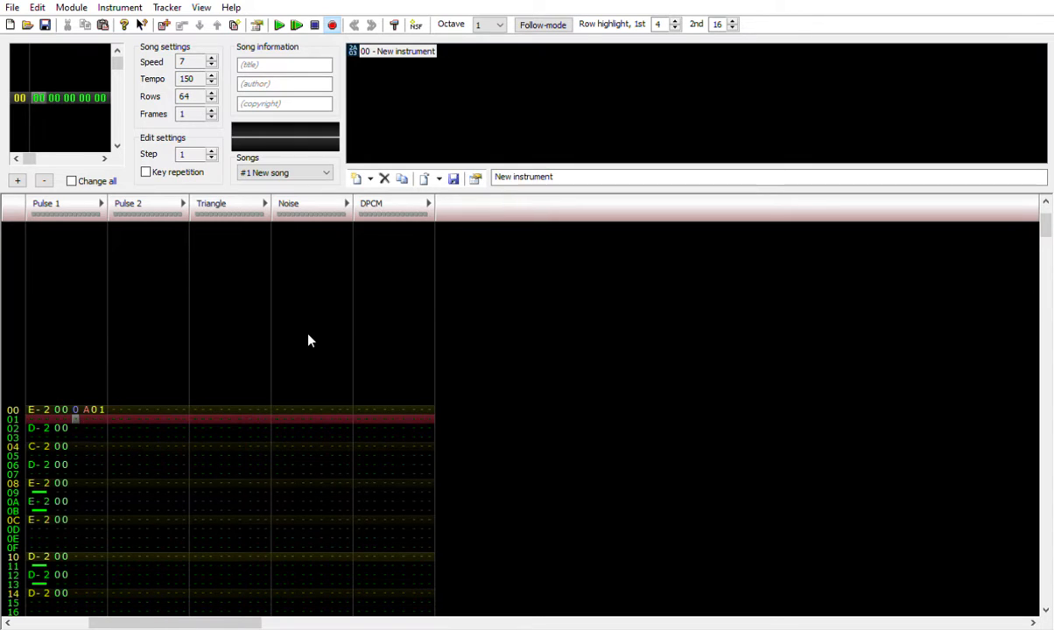
pyautogui.press('Up')
pyautogui.press('Right')
pyautogui.press('Right')
pyautogui.press('1')
pyautogui.press('Up')
pyautogui.press('Right')
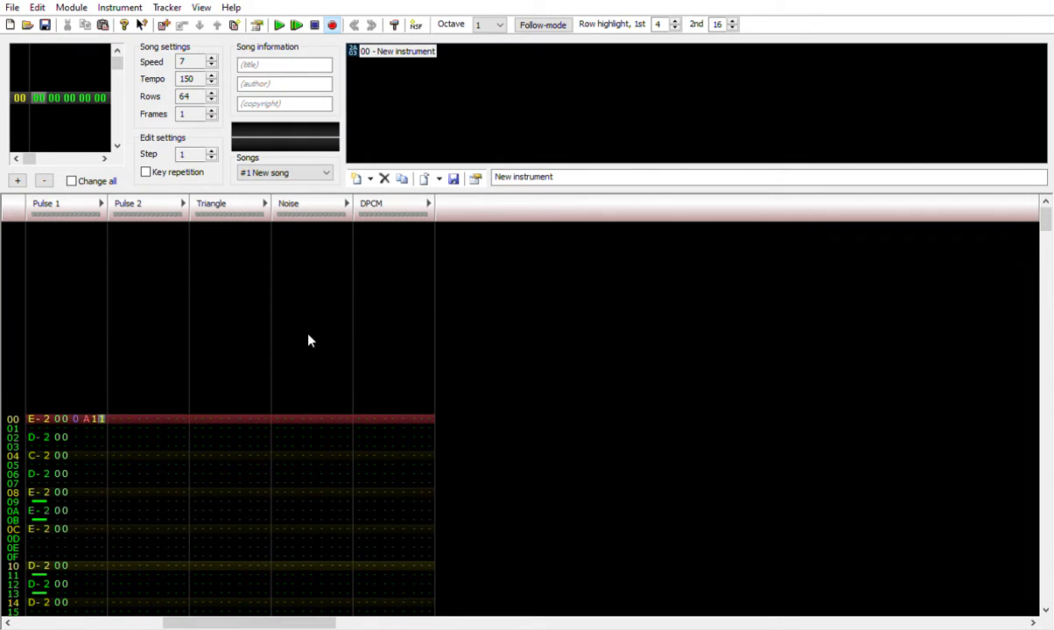
pyautogui.press('0')
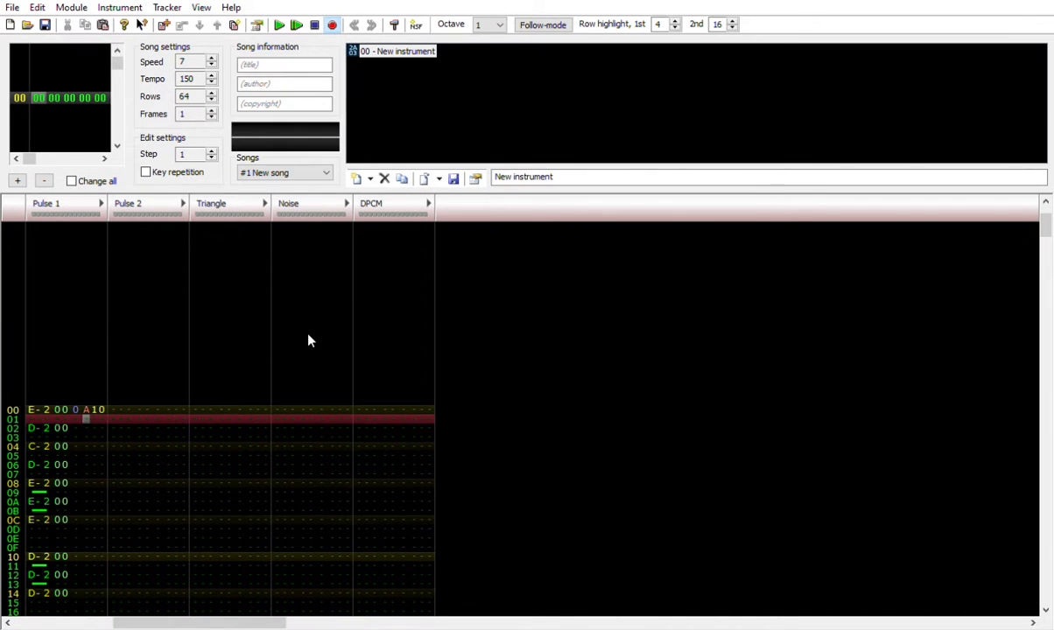
# Look through Pulse 1 rows 01 to 07 below the A10 effect and play the pattern.
pyautogui.press('Up')
pyautogui.press('Left')
pyautogui.press('Left')
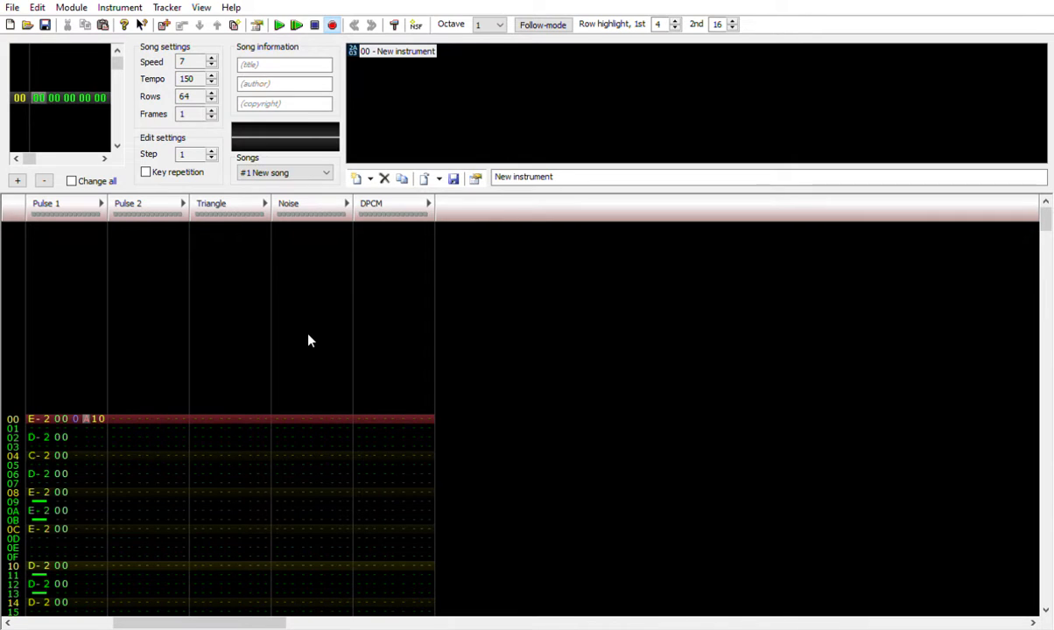
pyautogui.press('Down')
pyautogui.press('Down')
pyautogui.press('Down')
pyautogui.press('Down')
pyautogui.press('Down')
pyautogui.press('Down')
pyautogui.press('Down')
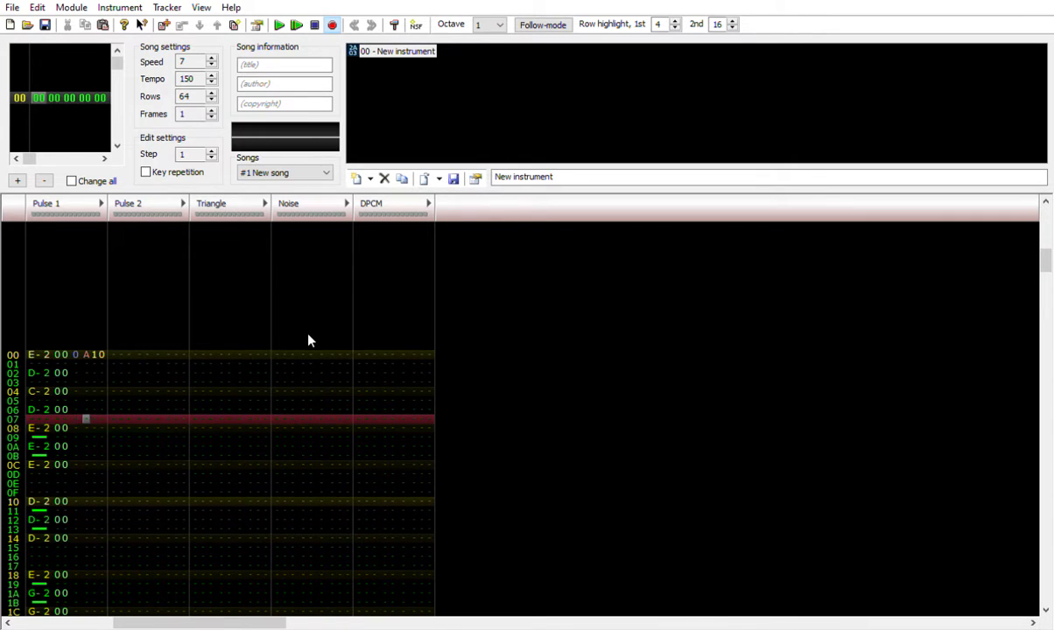
pyautogui.press('Return')
pyautogui.press('Up')
pyautogui.press('Return')
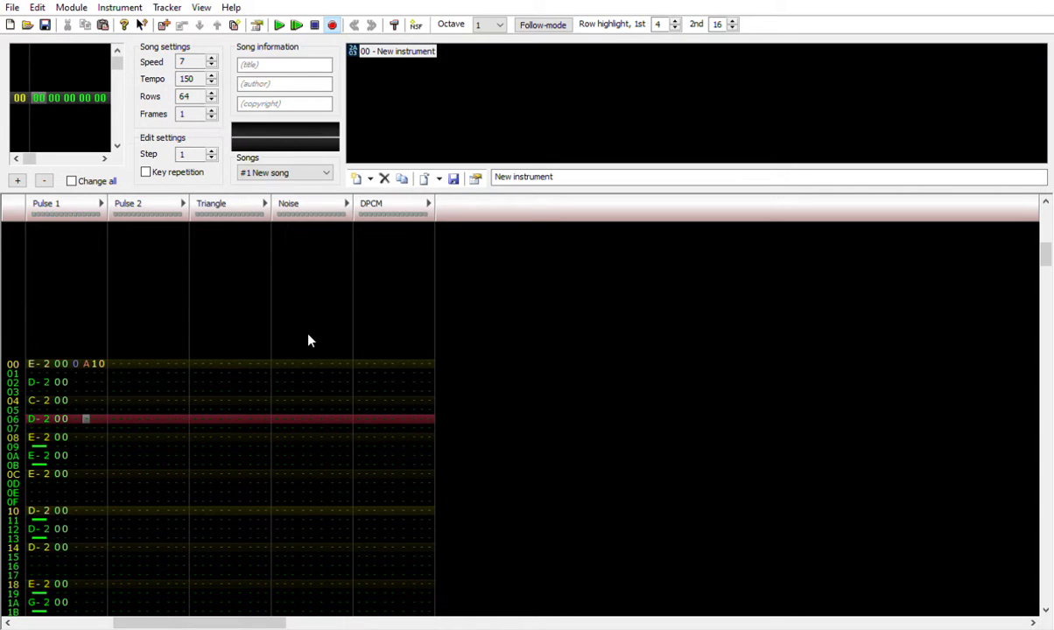
# Remove the volume 0 and the effect A10 from row 00 of Pulse 1.
pyautogui.press('Up')
pyautogui.press('Up')
pyautogui.press('Up')
pyautogui.press('Up')
pyautogui.press('Up')
pyautogui.press('Up')
pyautogui.press('Up')
pyautogui.press('Up')
pyautogui.press('Up')
pyautogui.press('Down')
pyautogui.press('Down')
pyautogui.press('Down')
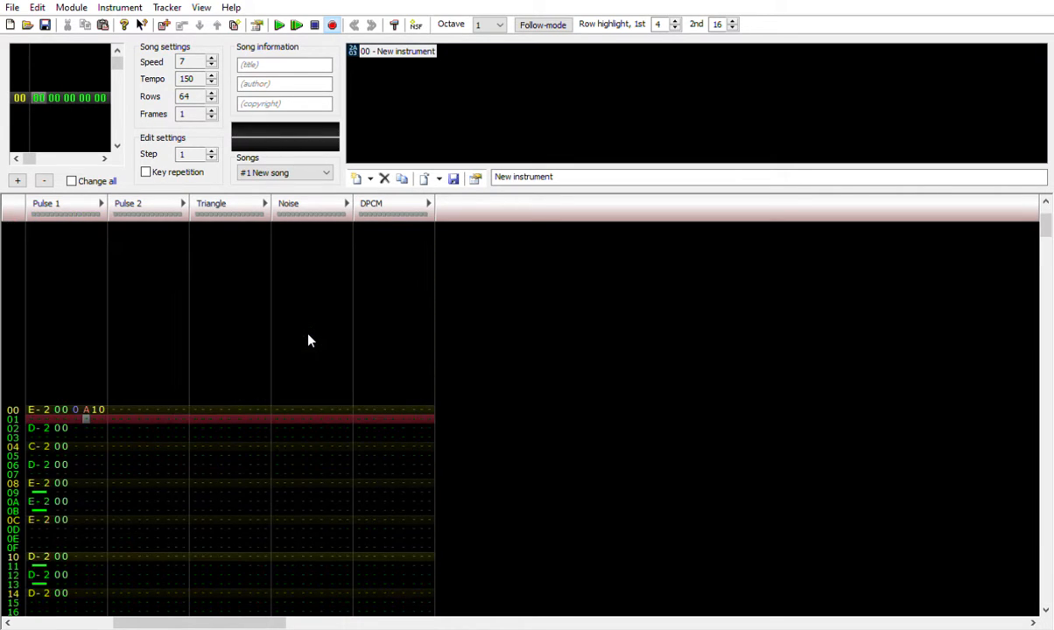
pyautogui.press('Delete')
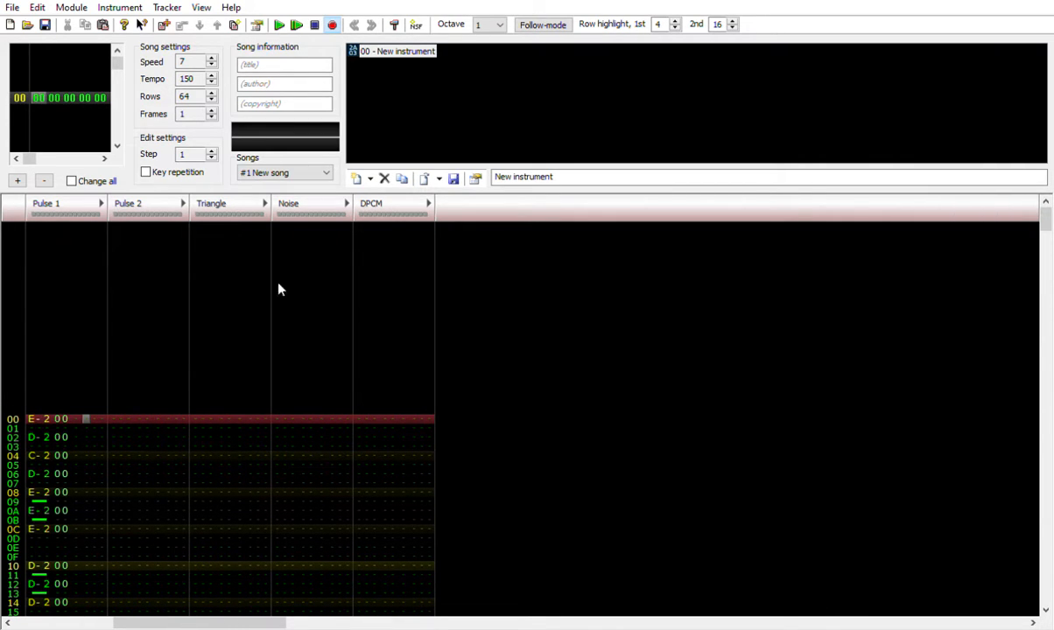
# Try muting and soloing Pulse 1, and finish by soloing the Pulse 2 channel.
pyautogui.click(88, 198)
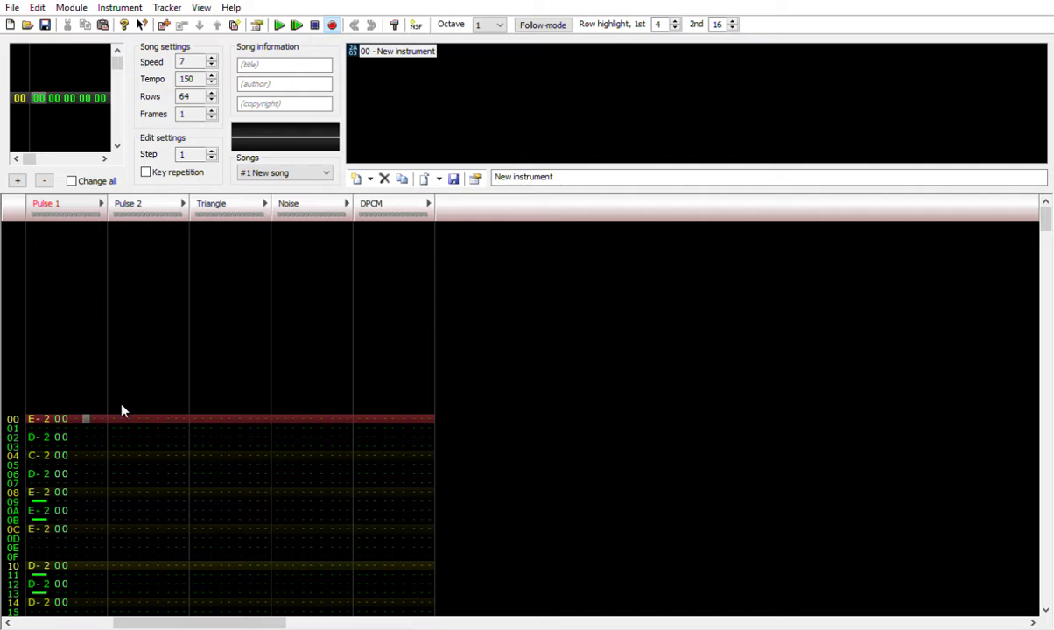
pyautogui.click(114, 380)
pyautogui.doubleClick(62, 199)
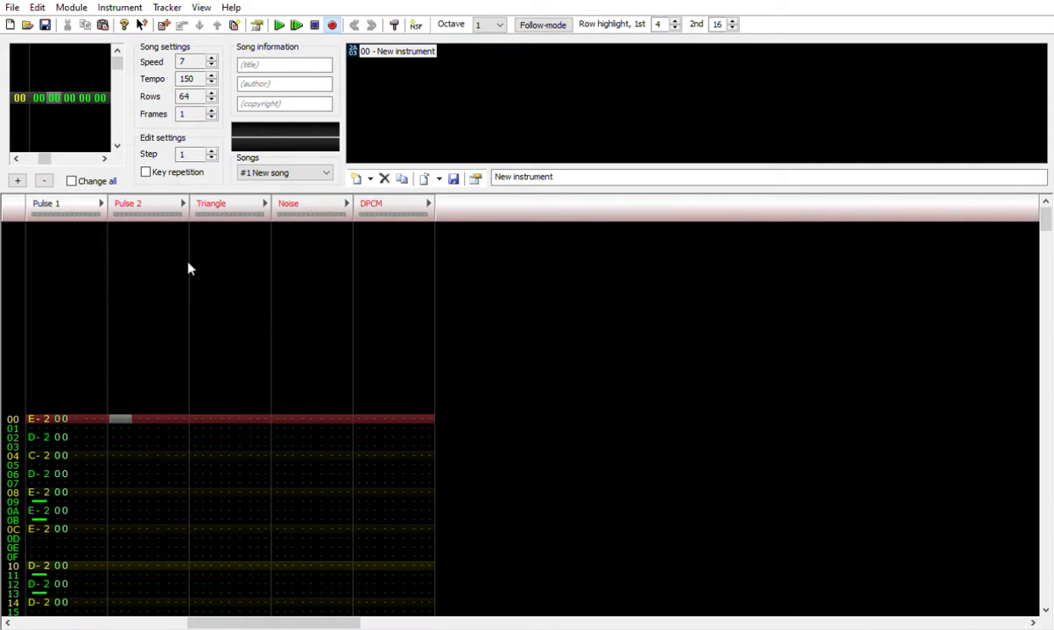
pyautogui.doubleClick(151, 198)
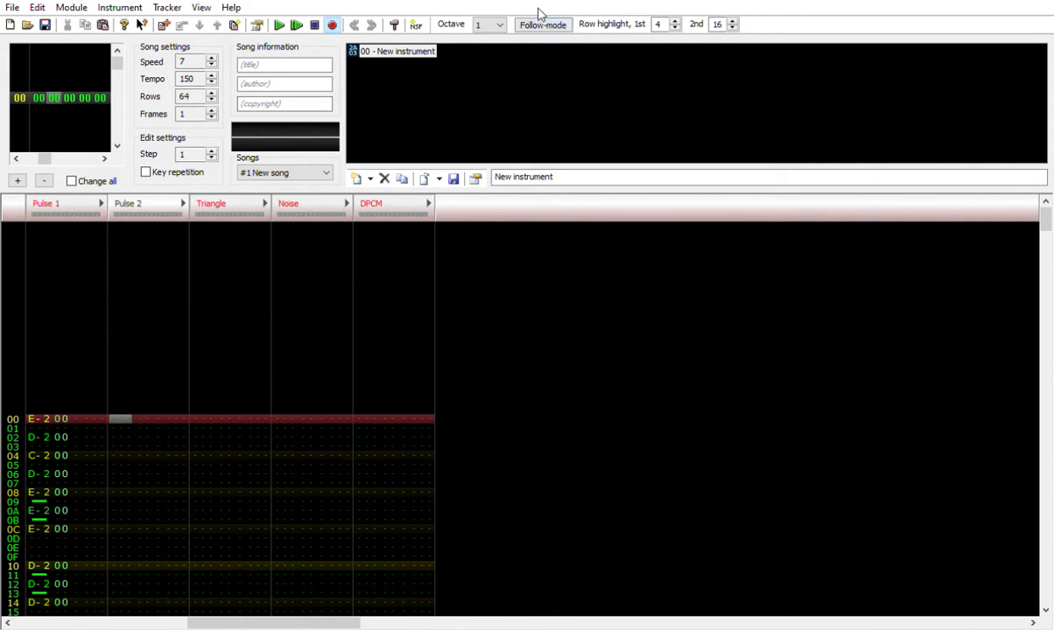
# Lower the input octave to 0 and enable edit mode at row 00 of Pulse 2.
pyautogui.press('space')
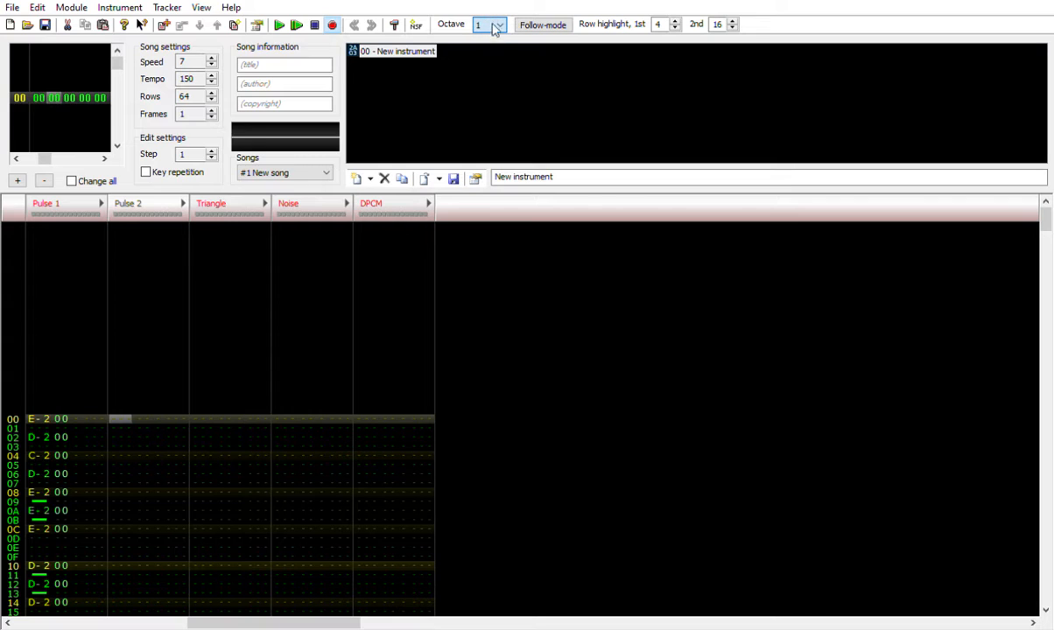
pyautogui.scroll(1, 489, 25)
pyautogui.press('space')
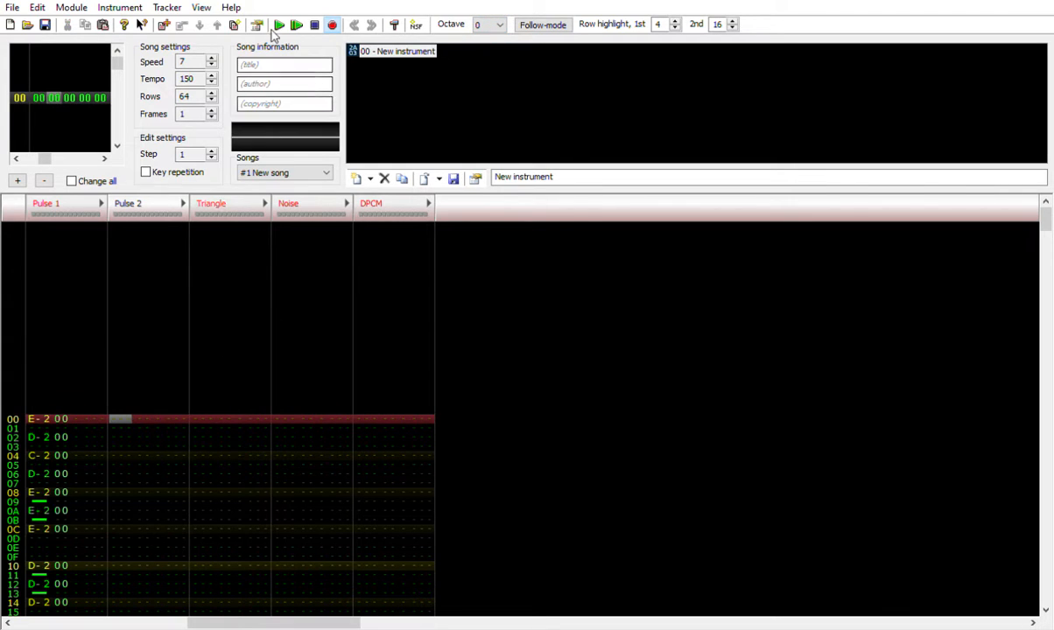
pyautogui.press('Return')
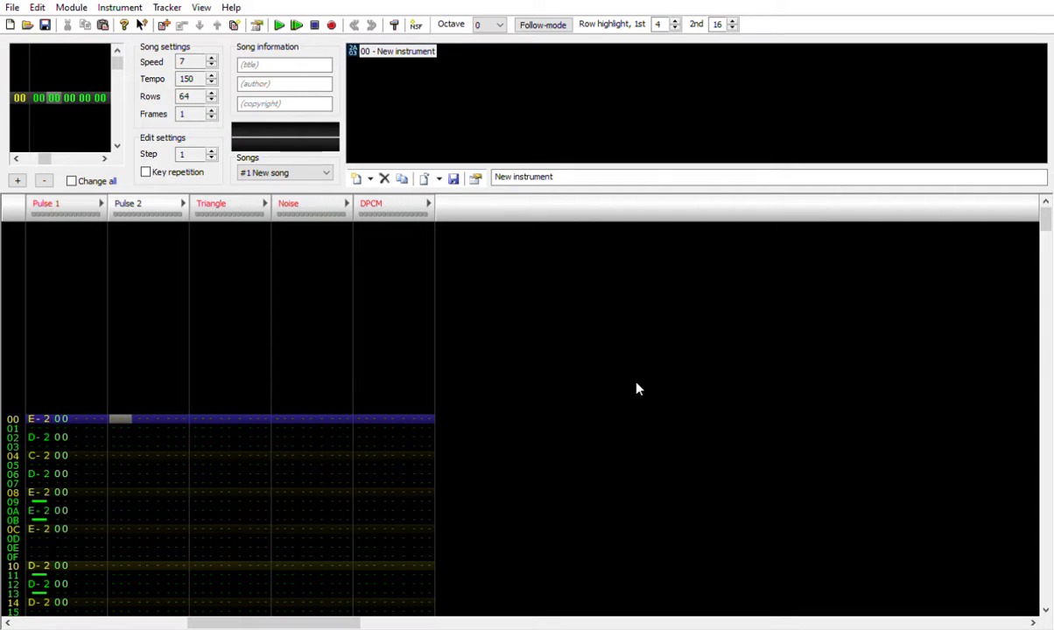
pyautogui.press('space')
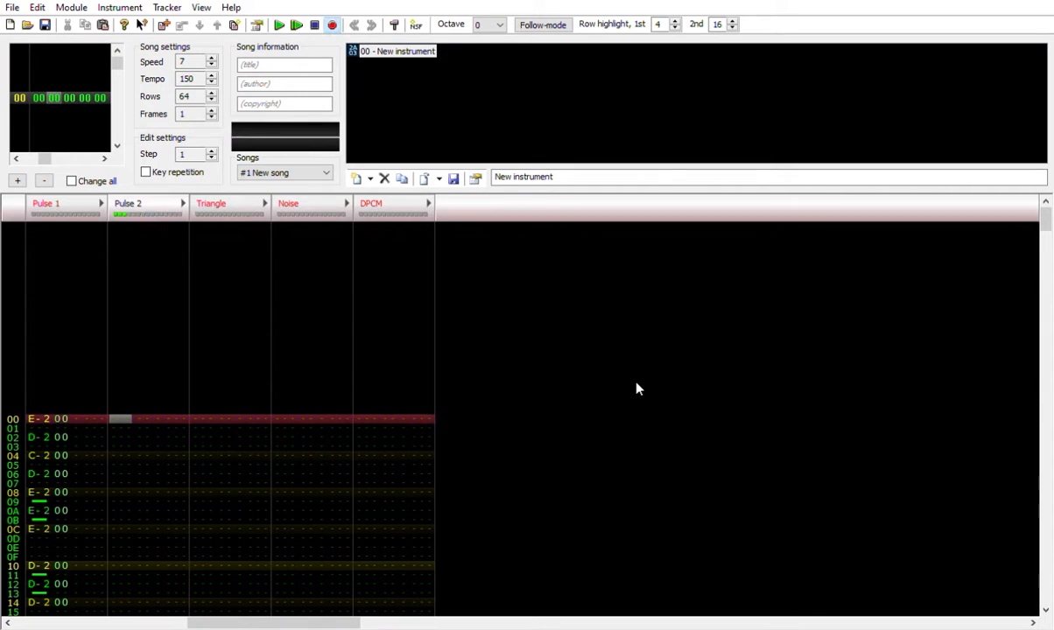
# Enter the notes D-2, A-1, C-2, D-2, C-2, A-1, G-1 and A-1 on every second row from 00 to 0E of Pulse 2.
pyautogui.press('w')
pyautogui.press('n')
pyautogui.press('q')
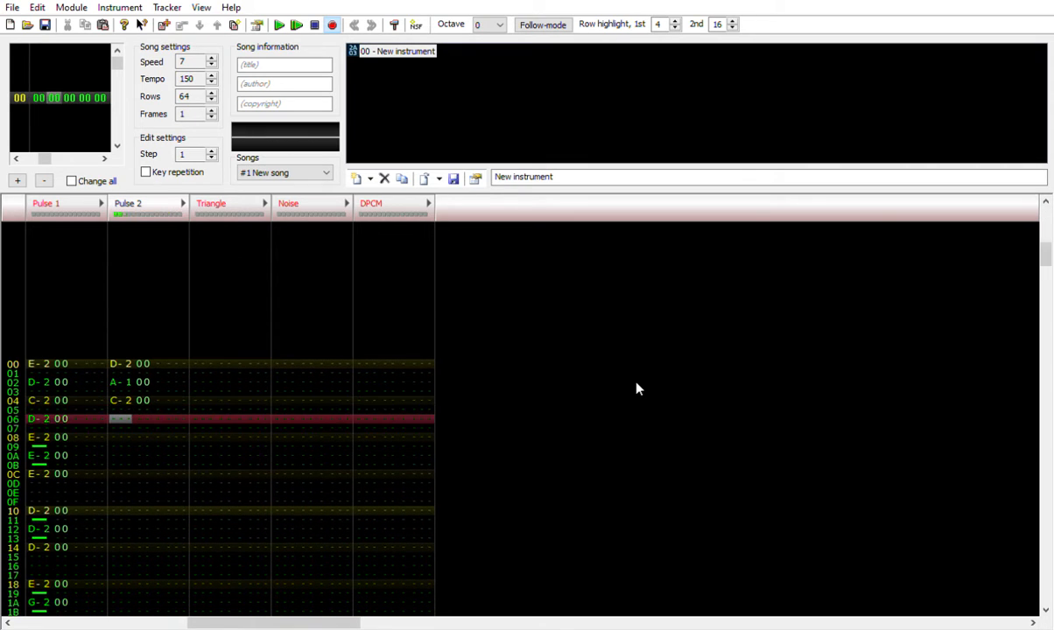
pyautogui.press('w')
pyautogui.press('q')
pyautogui.press('n')
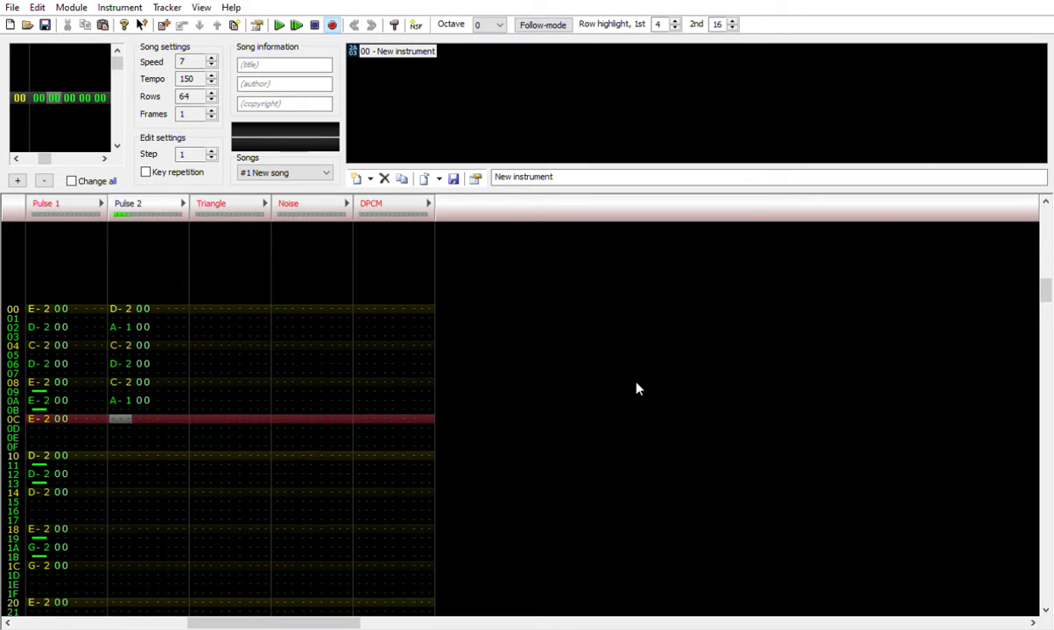
pyautogui.press('b')
pyautogui.press('n')
# Enter D-2, A-1, C-2, D-2, C-2, A-1, G-1 and A-1 on every second row from 10 to 1E of Pulse 2 and play the pattern.
pyautogui.press('w')
pyautogui.press('n')
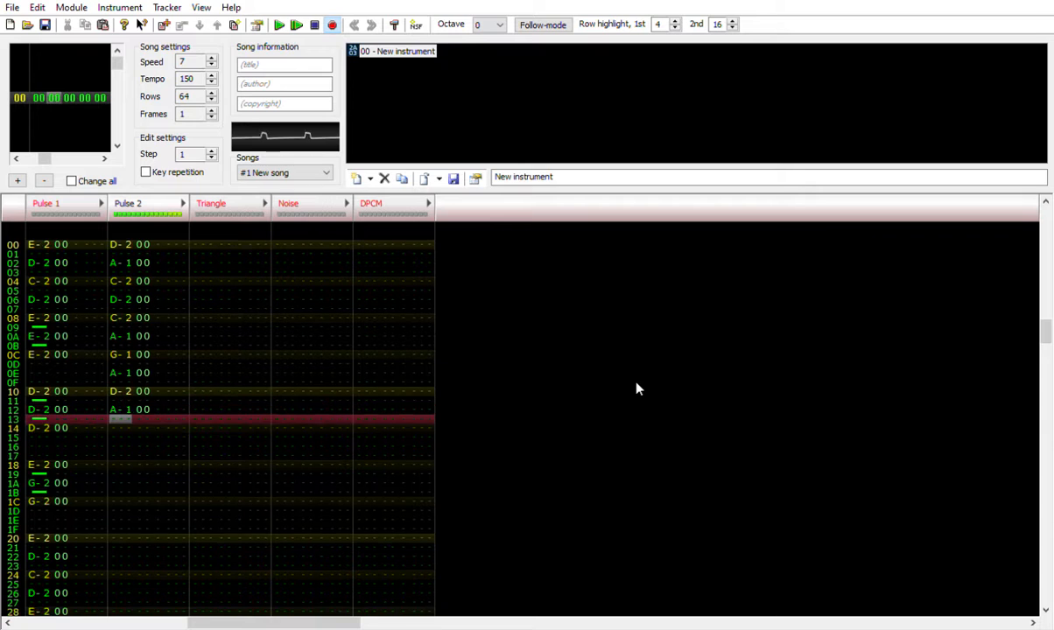
pyautogui.press('q')
pyautogui.press('w')
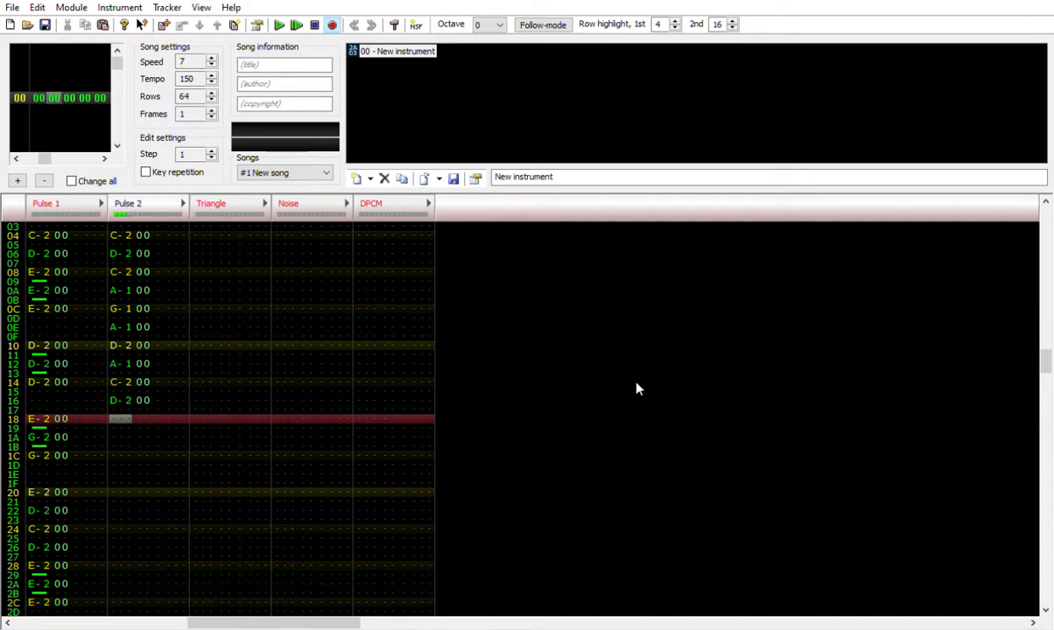
pyautogui.press('q')
pyautogui.press('n')
pyautogui.press('b')
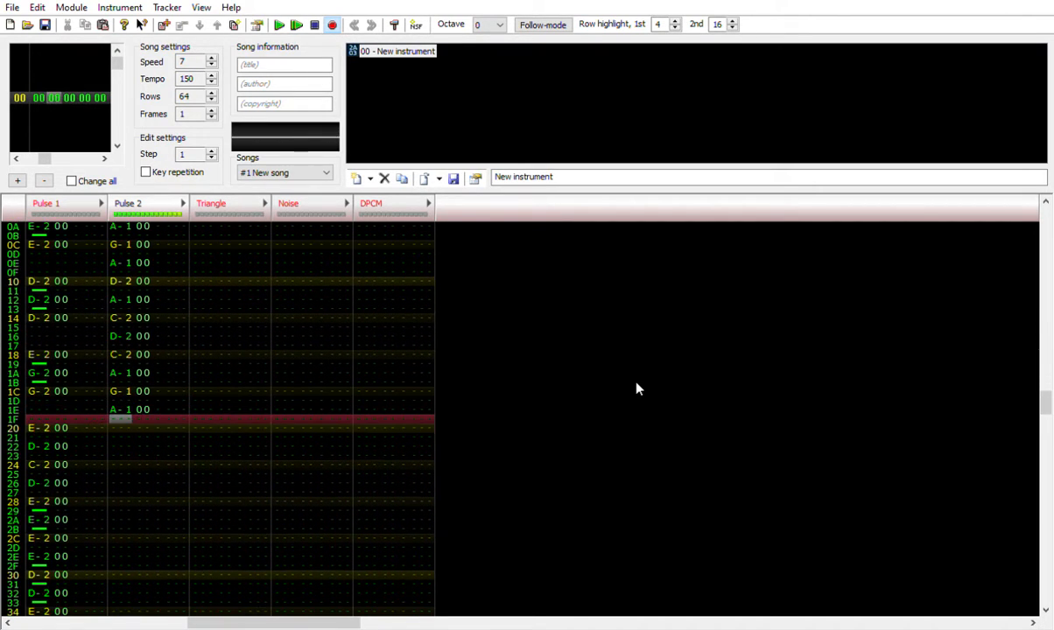
pyautogui.press('n')
pyautogui.press('Right')
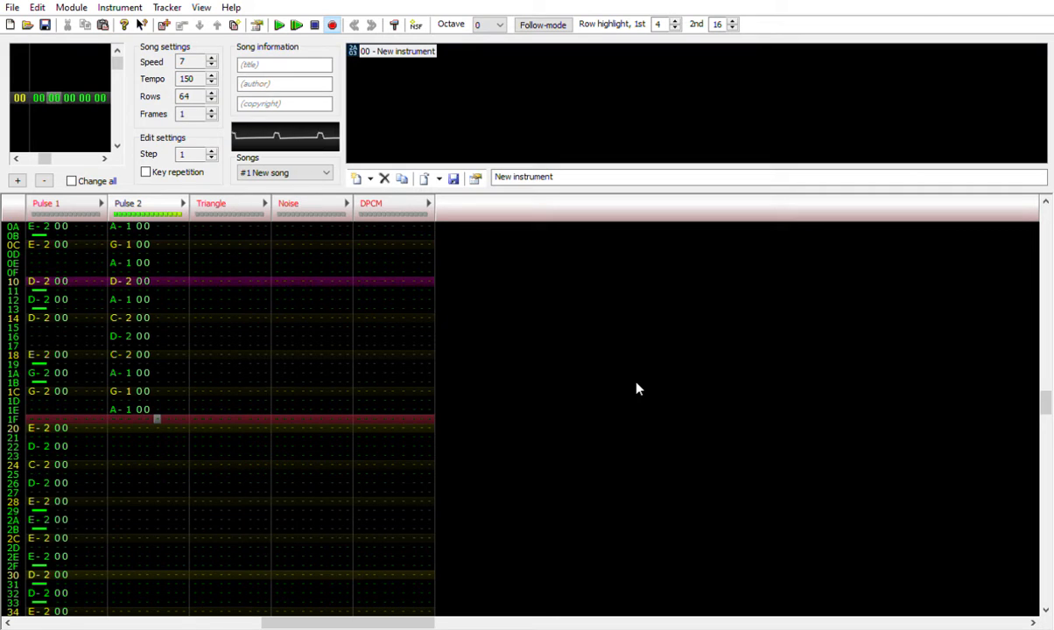
pyautogui.press('Return')
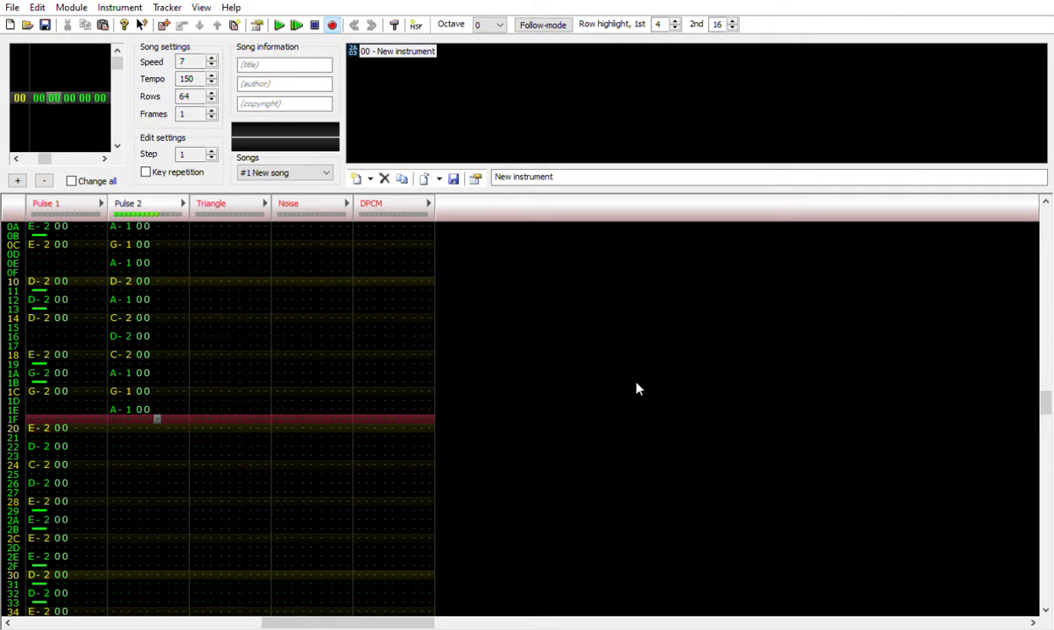
# Add volume F and the effect A0E to the D-2 note in row 00 of Pulse 2.
pyautogui.press('Up')
pyautogui.press('Up')
pyautogui.press('Up')
pyautogui.press('Up')
pyautogui.press('Up')
pyautogui.press('Up')
pyautogui.press('Up')
pyautogui.press('Up')
pyautogui.press('Up')
pyautogui.press('Up')
pyautogui.press('Up')
pyautogui.press('Up')
pyautogui.press('Up')
pyautogui.press('Up')
pyautogui.press('Up')
pyautogui.press('Up')
pyautogui.press('Up')
pyautogui.press('Up')
pyautogui.press('Up')
pyautogui.press('Up')
pyautogui.press('Up')
pyautogui.press('Up')
pyautogui.press('Up')
pyautogui.press('Up')
pyautogui.press('Up')
pyautogui.press('Up')
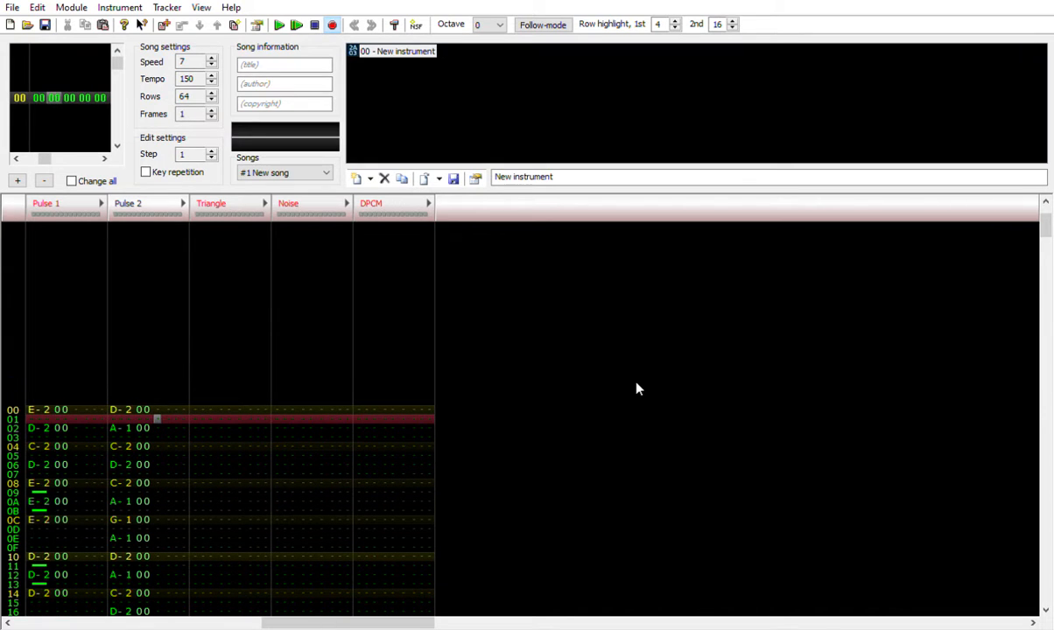
pyautogui.press('Up')
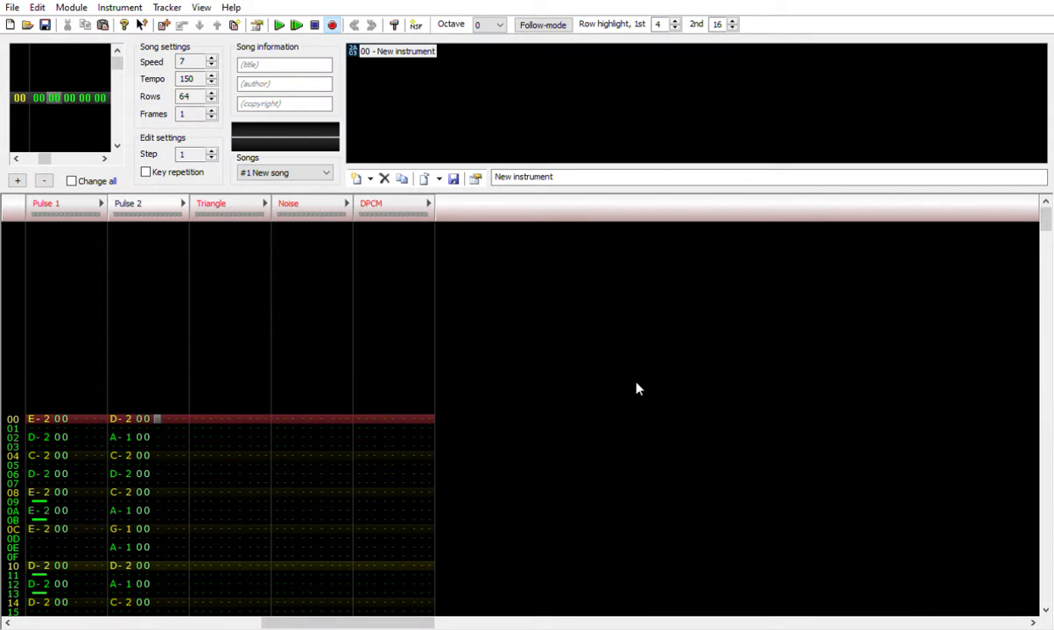
pyautogui.press('Right')
pyautogui.press('Right')
pyautogui.press('Right')
pyautogui.press('Right')
pyautogui.press('Up')
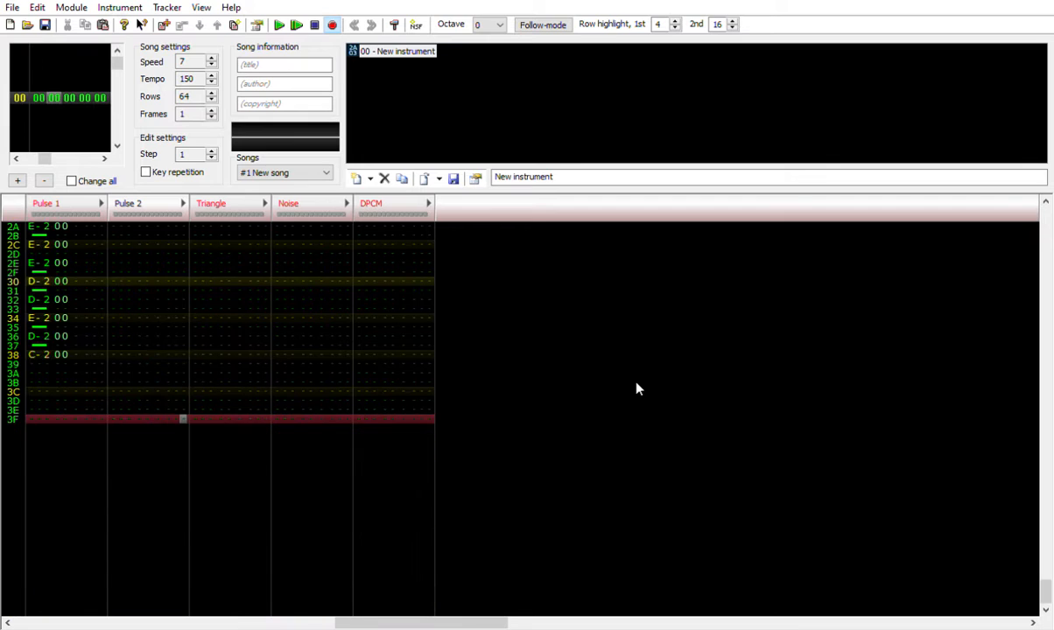
pyautogui.press('Down')
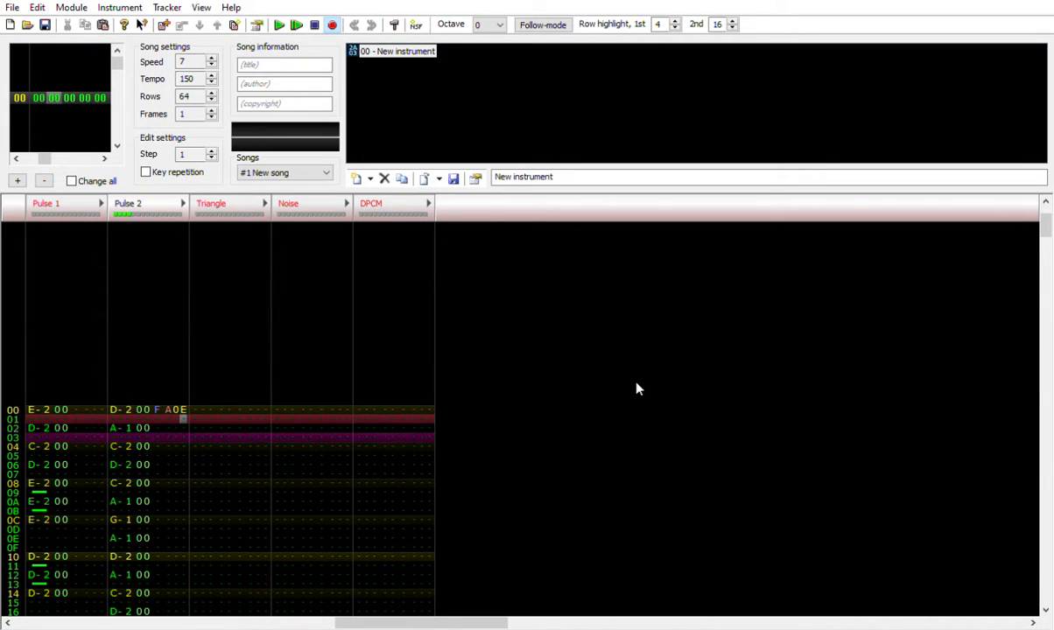
pyautogui.write('e')
pyautogui.press('Left')
pyautogui.press('Up')
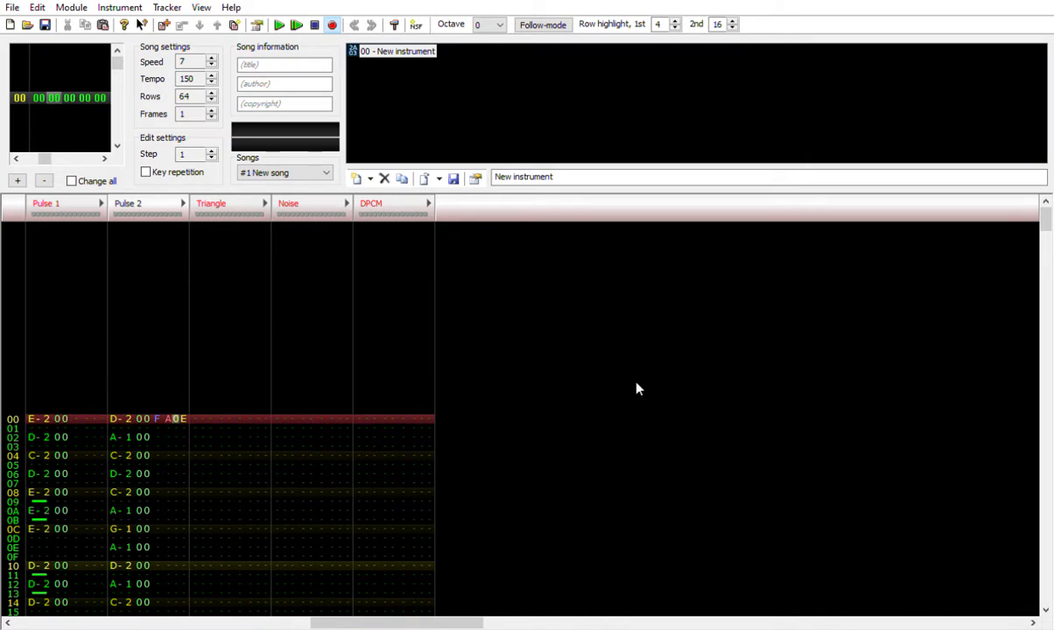
# Play the pattern to hear the A0E effect on Pulse 2 and look through the rows below it.
pyautogui.press('Left')
pyautogui.press('Left')
pyautogui.press('Left')
pyautogui.press('Left')
pyautogui.press('Return')
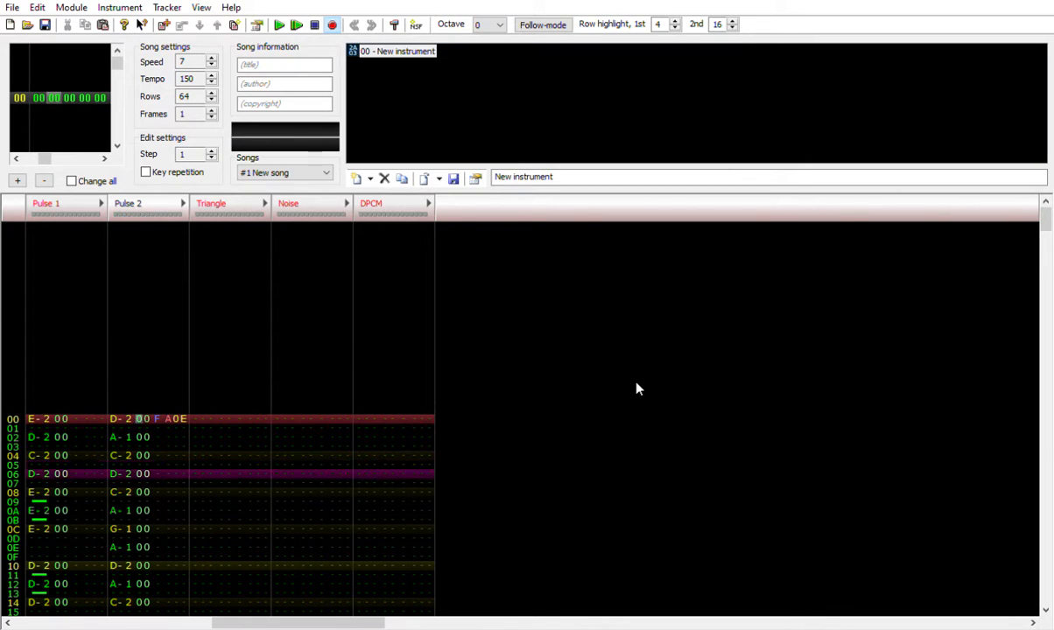
pyautogui.press('Return')
pyautogui.press('Right')
pyautogui.press('Right')
pyautogui.press('Right')
pyautogui.press('Right')
pyautogui.press('Right')
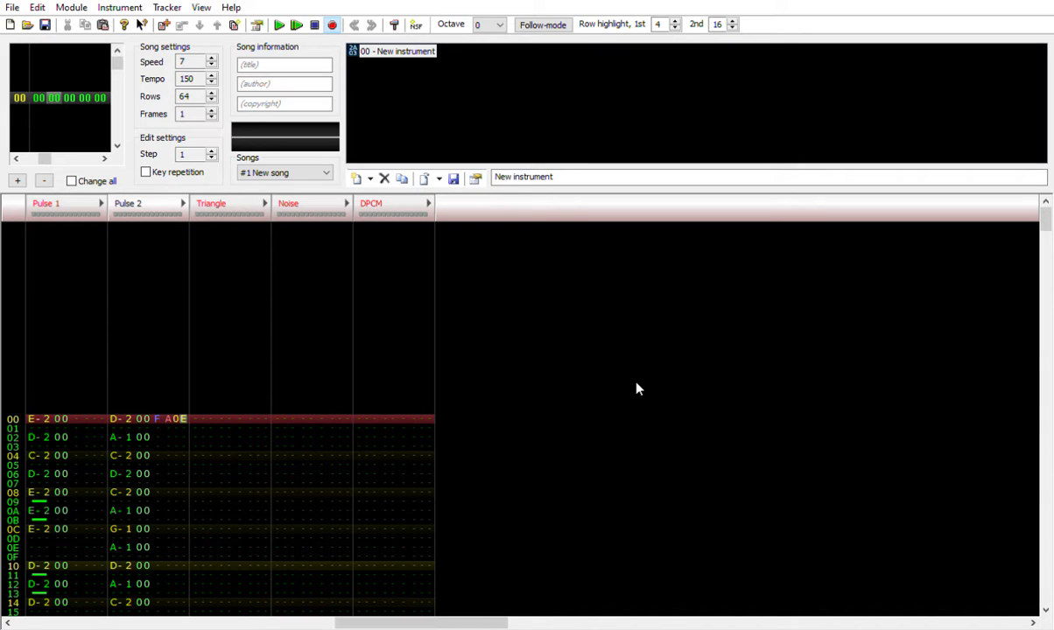
pyautogui.press('Down')
pyautogui.press('Down')
pyautogui.press('Down')
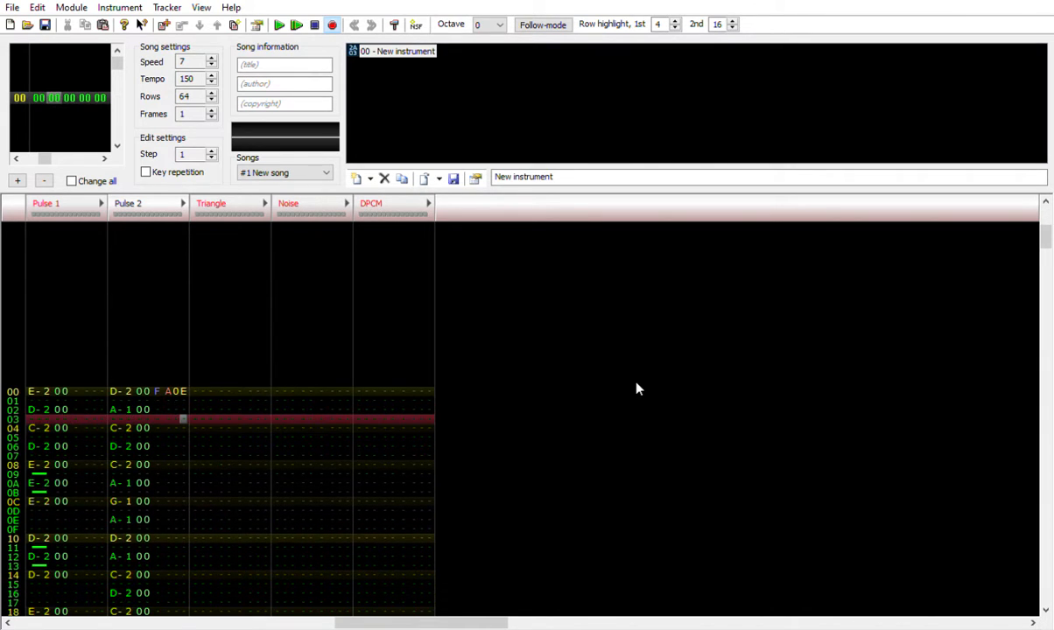
pyautogui.press('Down')
pyautogui.press('Return')
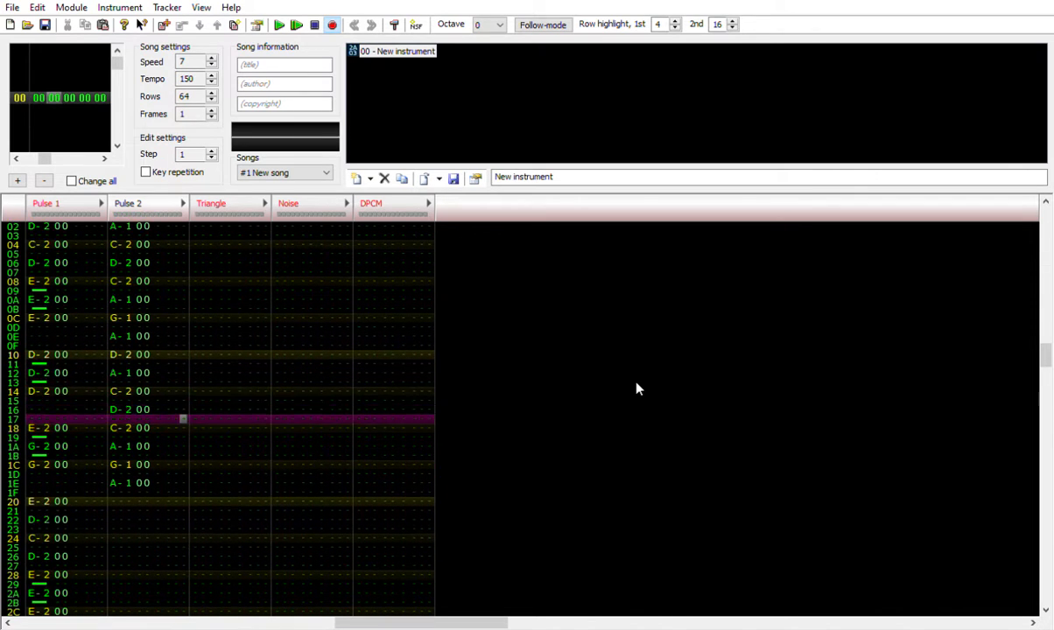
# Set volume F on each Pulse 2 note from row 02 to row 0C.
pyautogui.scroll(6, 637, 388)
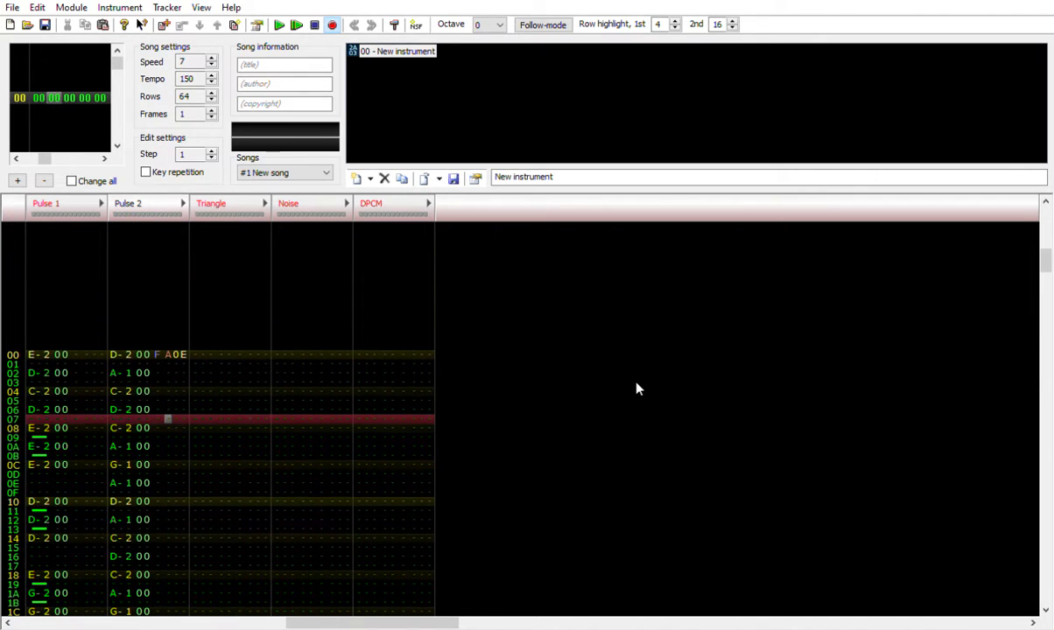
pyautogui.scroll(1, 637, 388)
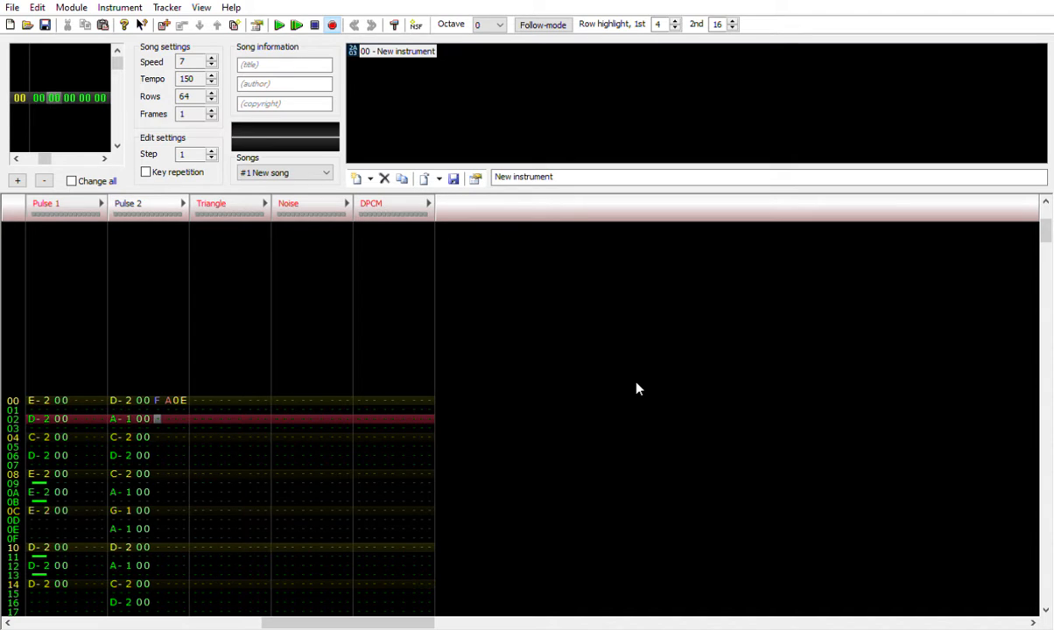
pyautogui.press('f')
pyautogui.press('Down')
pyautogui.press('f')
pyautogui.press('Down')
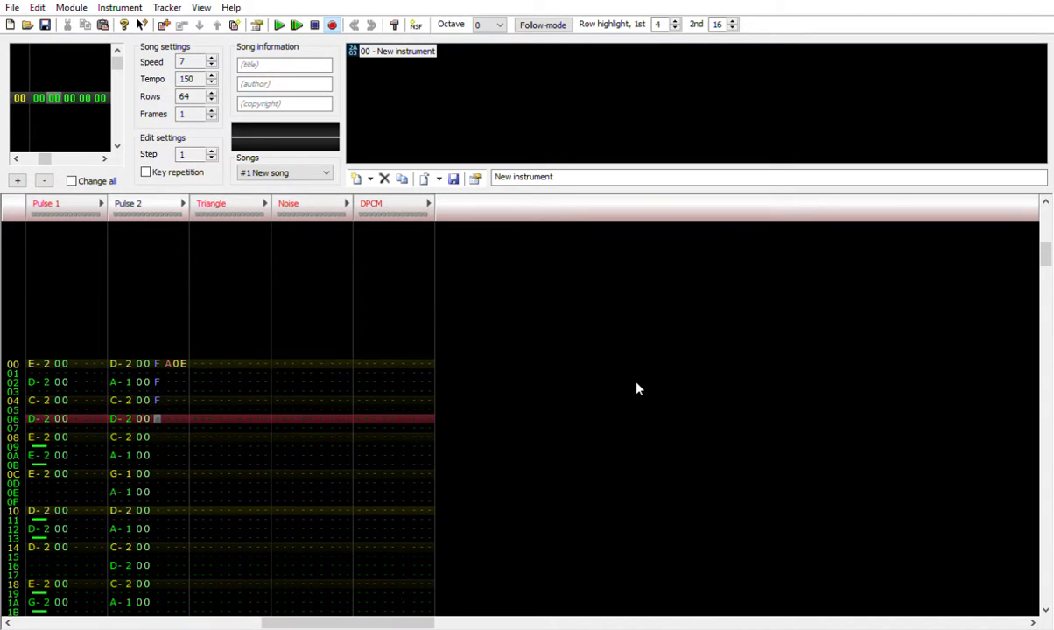
pyautogui.press('f')
pyautogui.press('Down')
pyautogui.press('f')
pyautogui.press('Down')
pyautogui.press('f')
pyautogui.press('Down')
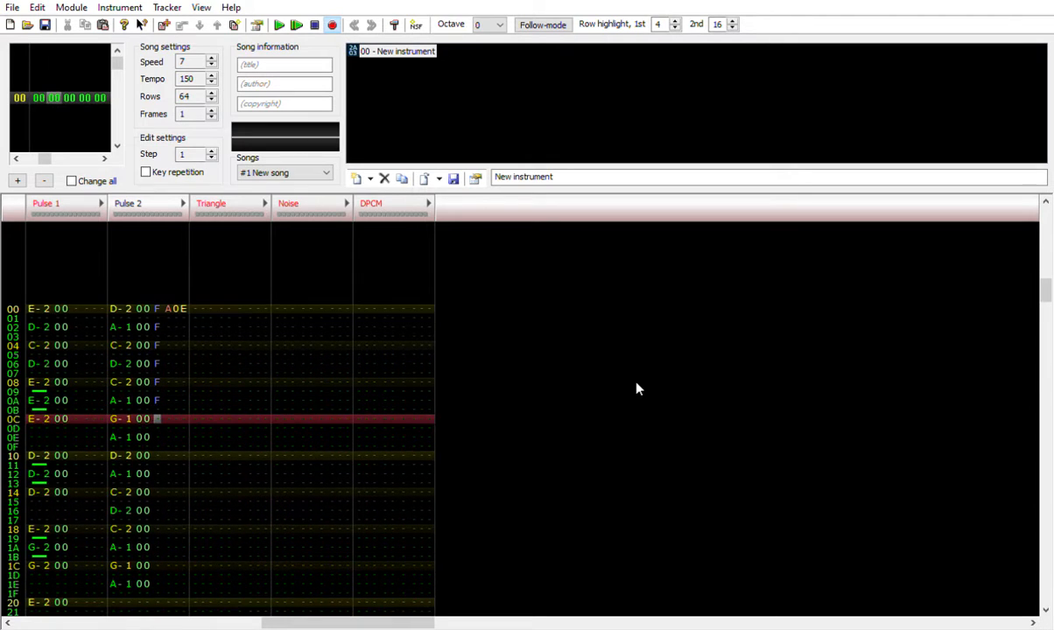
pyautogui.press('Up')
pyautogui.press('Up')
pyautogui.press('Up')
pyautogui.press('Up')
pyautogui.press('Up')
pyautogui.press('Up')
pyautogui.press('Up')
pyautogui.press('Up')
pyautogui.press('Up')
pyautogui.press('Up')
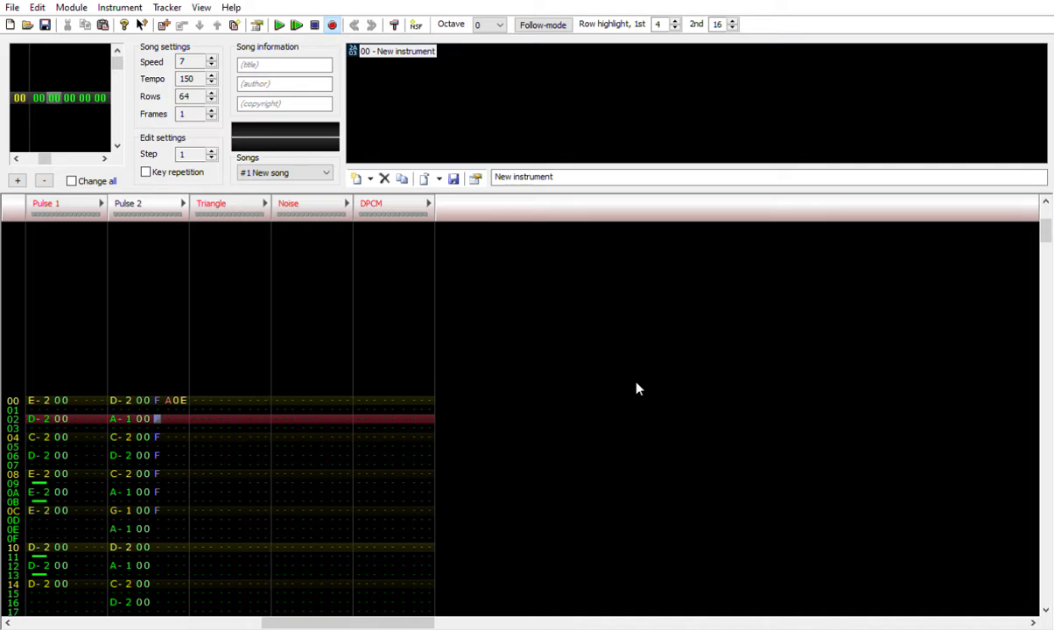
# Set volume F on the remaining Pulse 2 notes from row 0E to row 1E and play the pattern.
pyautogui.press('Right')
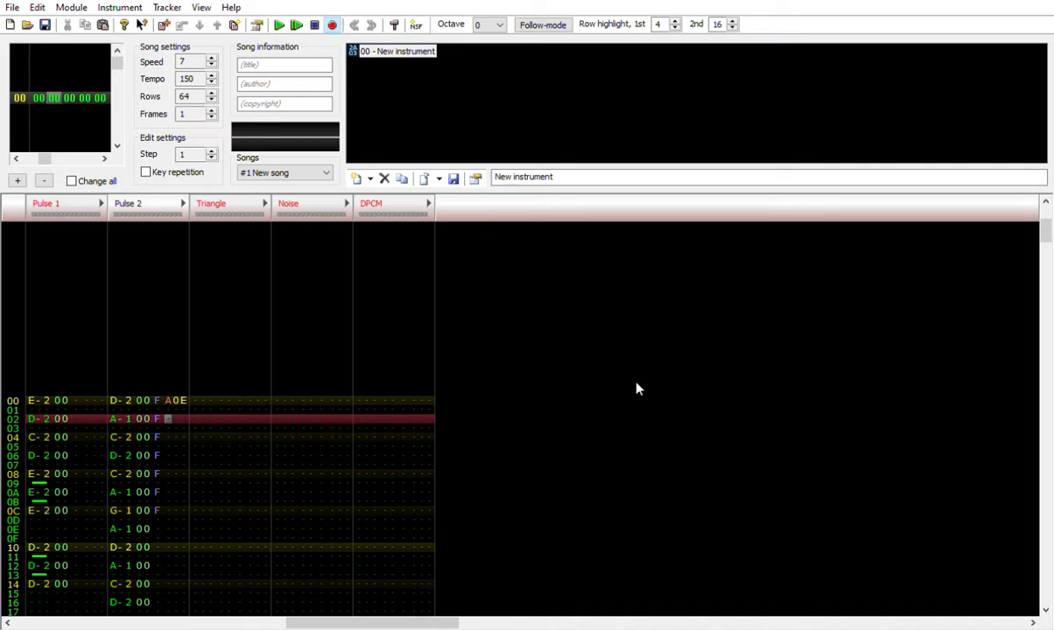
pyautogui.press('Left')
pyautogui.press('Down')
pyautogui.press('Down')
pyautogui.press('Down')
pyautogui.press('Down')
pyautogui.press('Down')
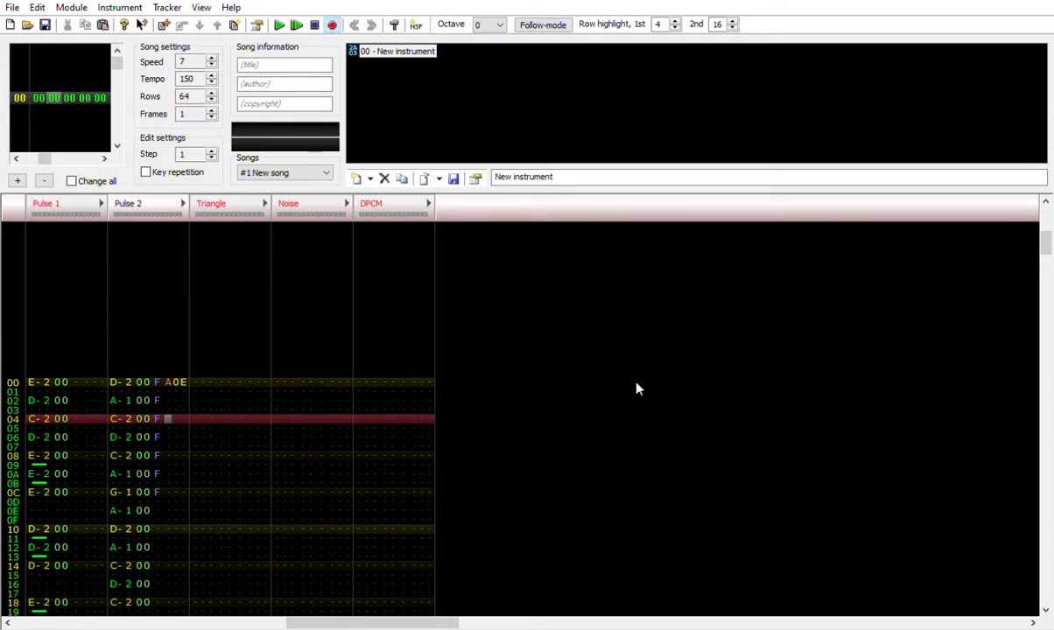
pyautogui.press('Down')
pyautogui.press('Down')
pyautogui.press('Down')
pyautogui.press('Down')
pyautogui.press('Down')
pyautogui.press('Down')
pyautogui.press('Down')
pyautogui.press('Down')
pyautogui.press('Down')
pyautogui.press('Down')
pyautogui.press('Down')
pyautogui.press('Down')
pyautogui.press('Down')
pyautogui.press('Down')
pyautogui.press('Down')
pyautogui.press('Down')
pyautogui.press('Down')
pyautogui.press('Down')
pyautogui.press('Down')
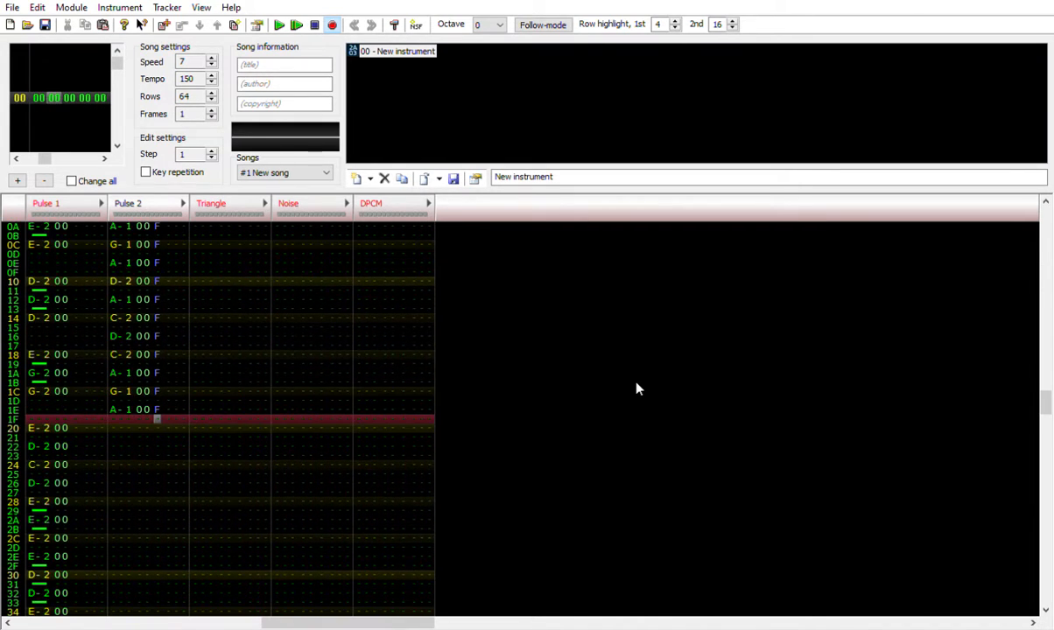
pyautogui.press('Return')
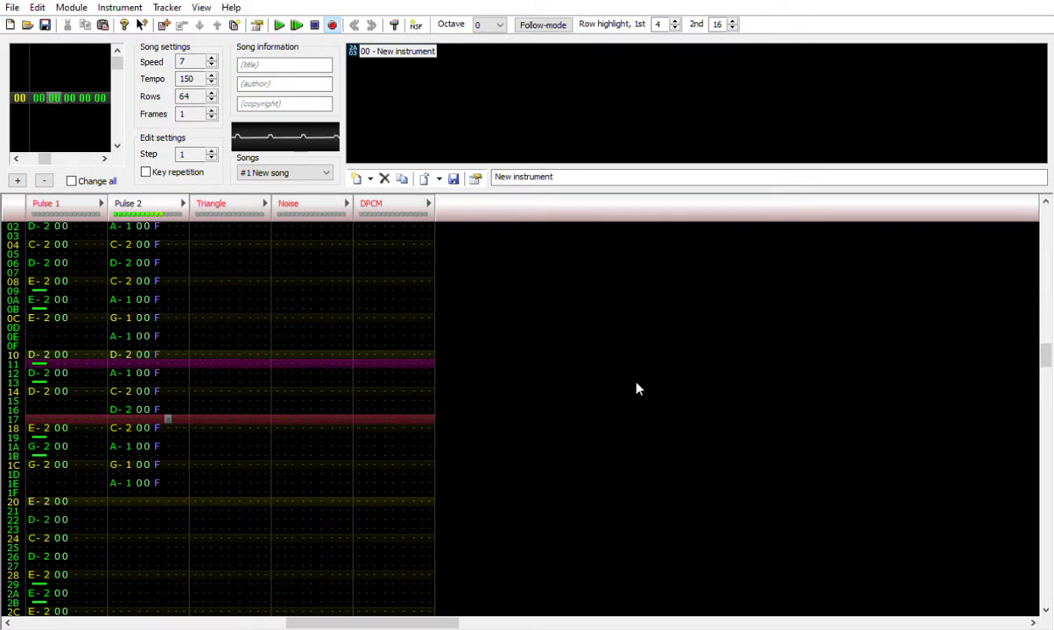
pyautogui.press('Return')
# Try playing the pattern with the A0E effect removed from row 00 of Pulse 2, and undo the removal.
pyautogui.press('Up')
pyautogui.press('Up')
pyautogui.press('Up')
pyautogui.press('Up')
pyautogui.press('Up')
pyautogui.press('Up')
pyautogui.press('Up')
pyautogui.press('Up')
pyautogui.press('Up')
pyautogui.press('Up')
pyautogui.press('Up')
pyautogui.press('Up')
pyautogui.press('Up')
pyautogui.press('Up')
pyautogui.press('Up')
pyautogui.press('Up')
pyautogui.press('Up')
pyautogui.press('Up')
pyautogui.press('Up')
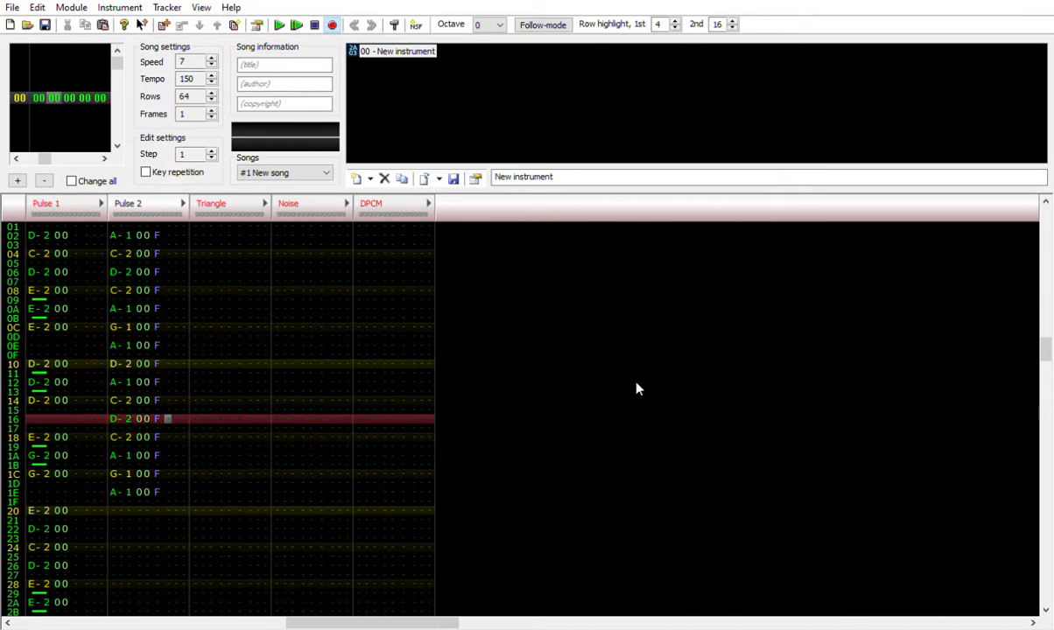
pyautogui.press('Up')
pyautogui.press('Up')
pyautogui.press('Up')
pyautogui.press('Up')
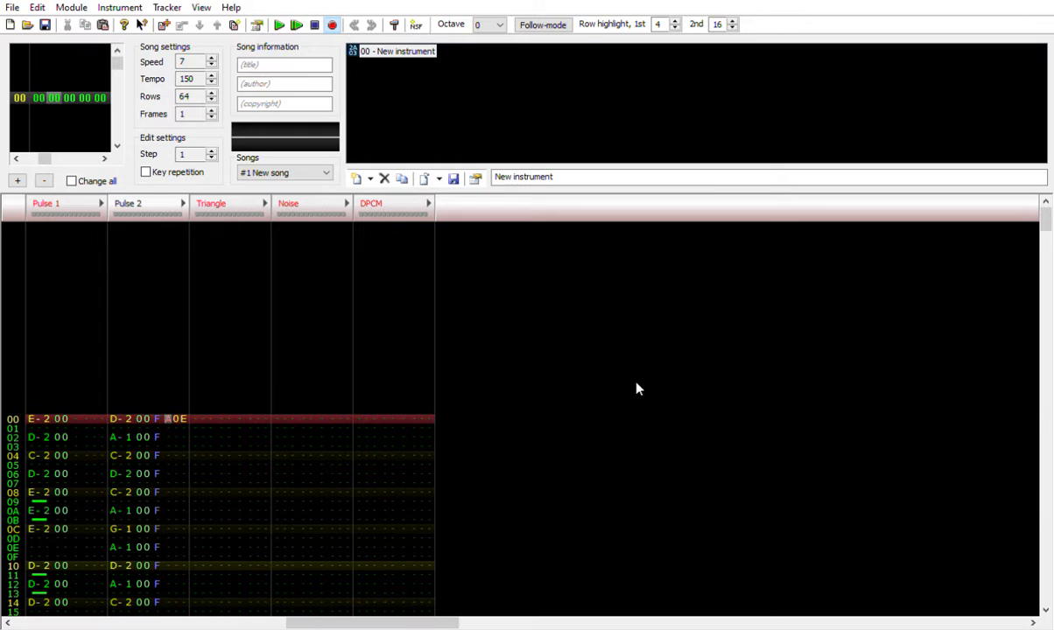
pyautogui.press('Right')
pyautogui.press('Right')
pyautogui.press('Delete')
pyautogui.press('Return')
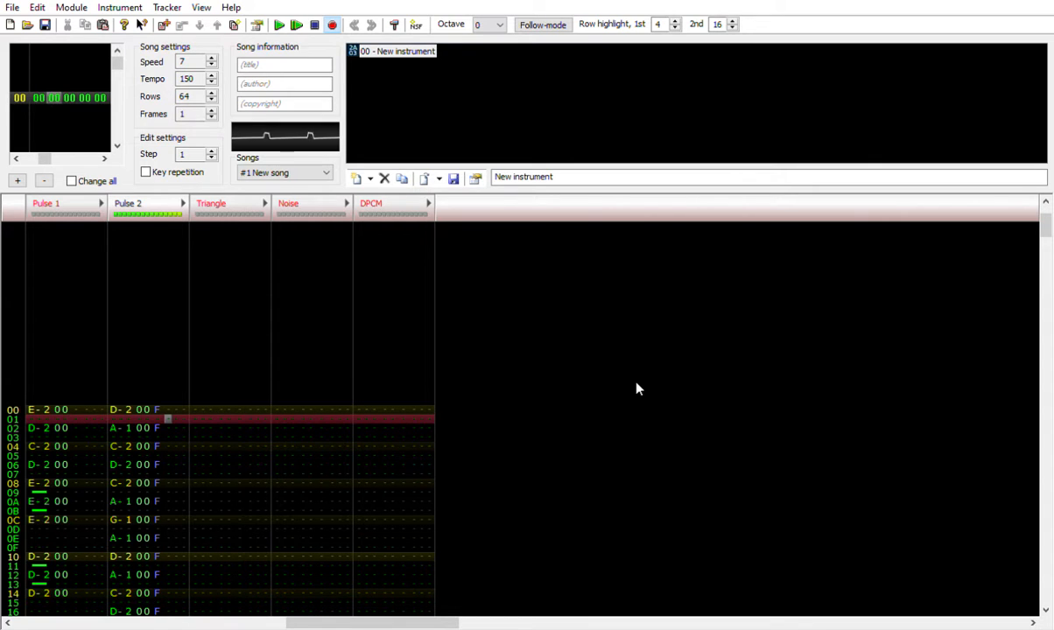
pyautogui.press('Return')
pyautogui.hotkey('ctrl', 'z')
# Play the pattern with the A0E effect in place and look through Pulse 2 rows 01 to 11.
pyautogui.press('Return')
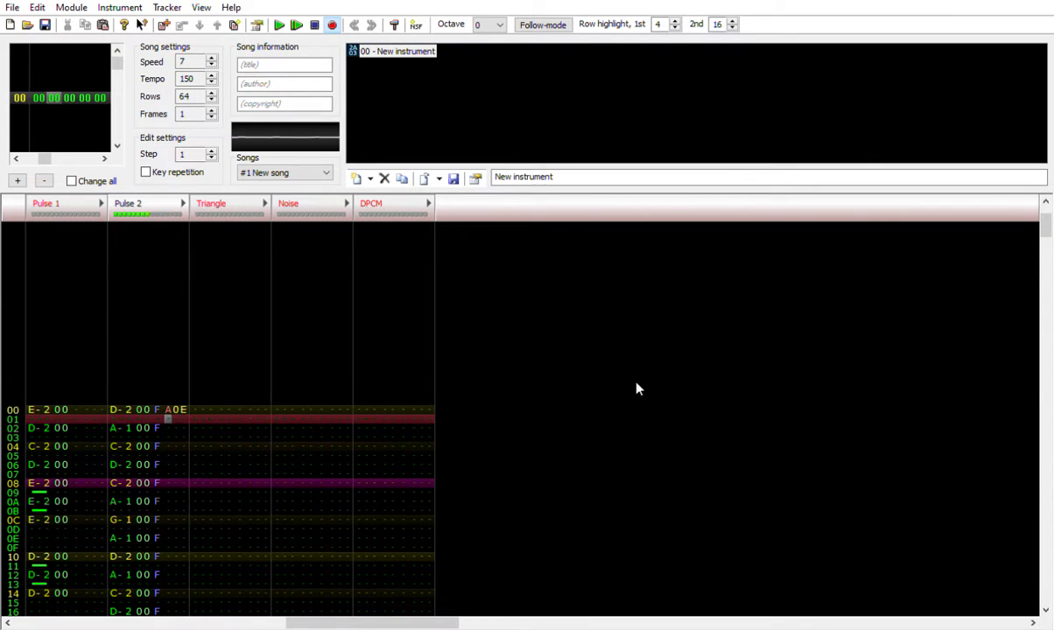
pyautogui.press('Down')
pyautogui.press('Down')
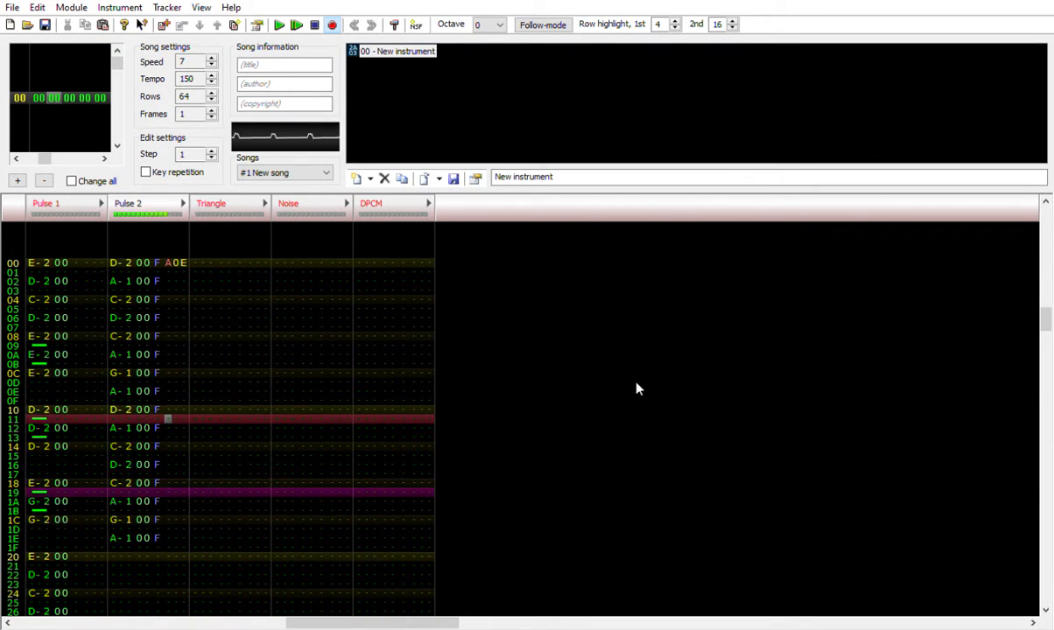
pyautogui.press('Return')
pyautogui.press('Up')
pyautogui.press('Up')
pyautogui.press('Up')
pyautogui.press('Up')
pyautogui.press('Up')
pyautogui.press('Up')
pyautogui.press('Up')
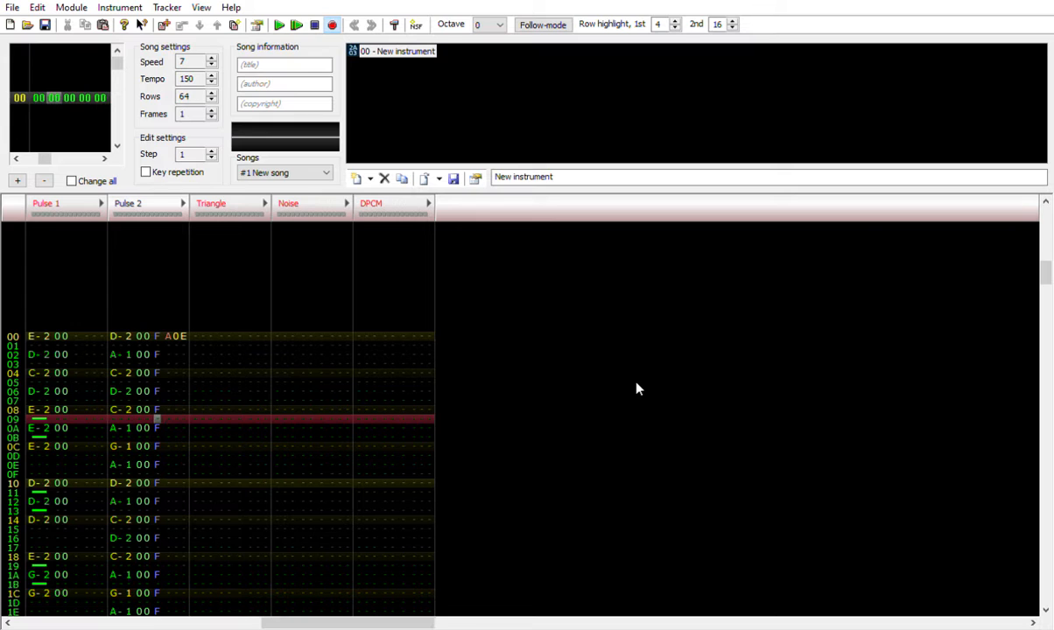
# Examine the opening Pulse 2 notes and their volume values from row 09 back to row 01.
pyautogui.press('Up')
pyautogui.press('Up')
pyautogui.press('Up')
pyautogui.press('Up')
pyautogui.press('Up')
pyautogui.press('Up')
pyautogui.press('Up')
pyautogui.press('Left')
pyautogui.press('Left')
pyautogui.press('Left')
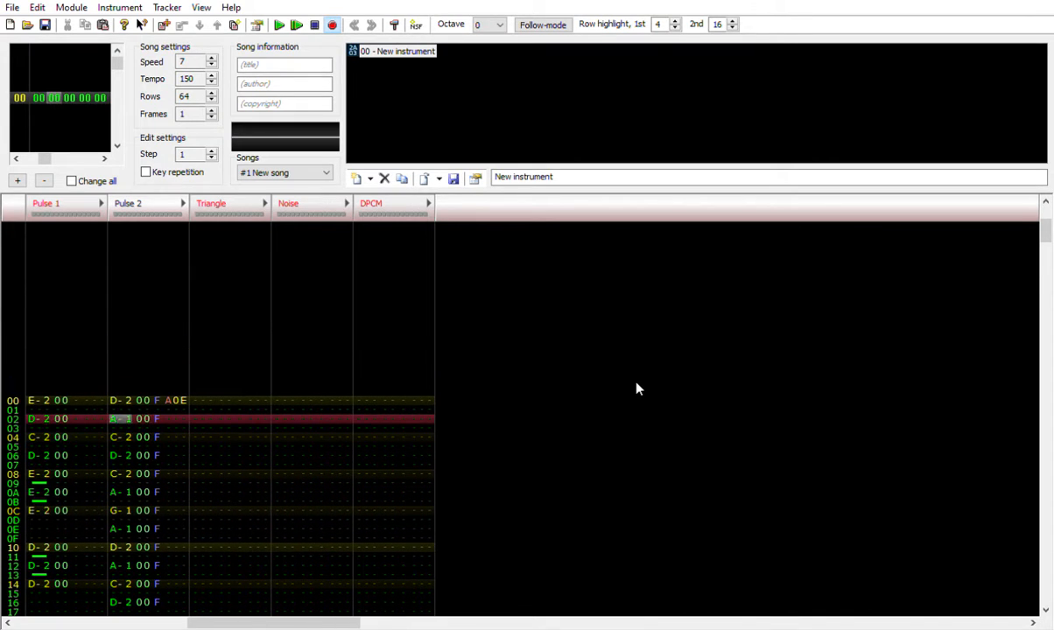
pyautogui.press('Up')
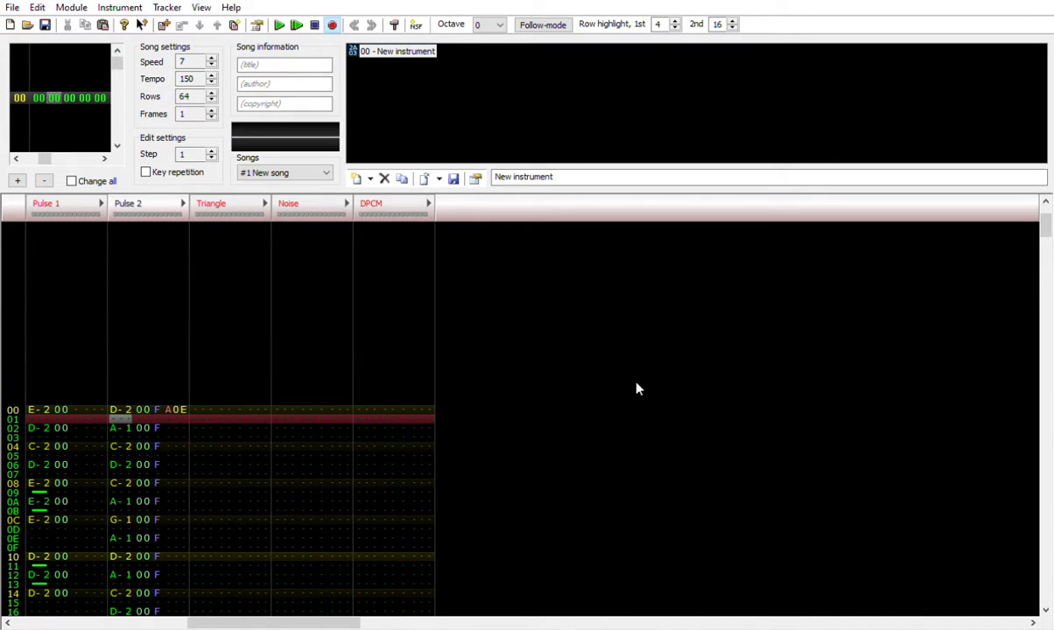
pyautogui.press('Down')
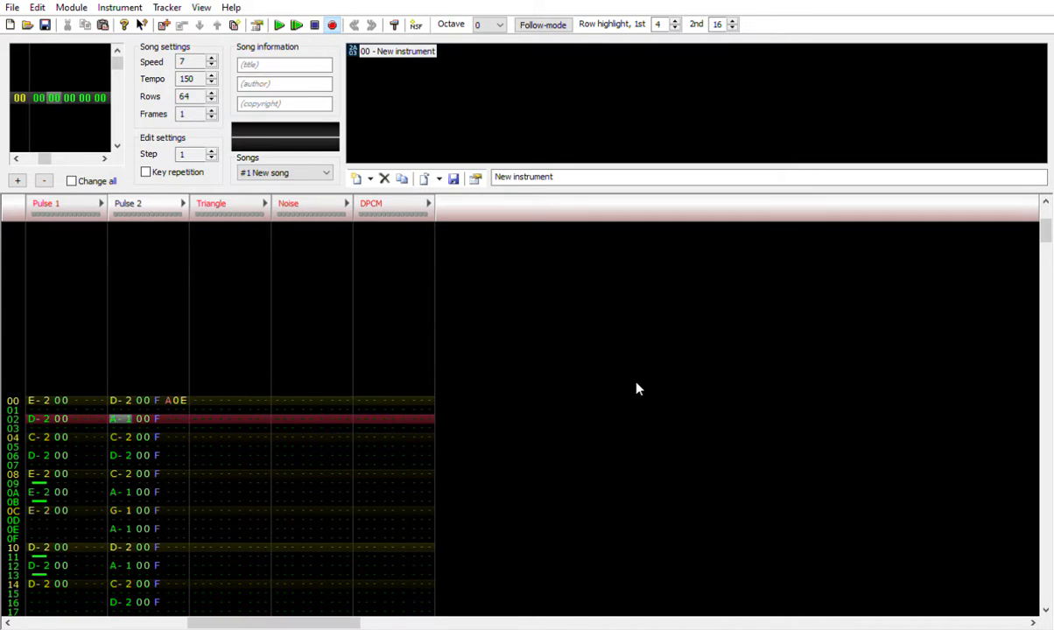
# Change the Pulse 2 effect in row 00 to A0A and play the pattern.
pyautogui.press('Up')
pyautogui.press('Right')
pyautogui.press('Right')
pyautogui.press('Right')
pyautogui.press('Up')
pyautogui.press('Right')
pyautogui.press('Right')
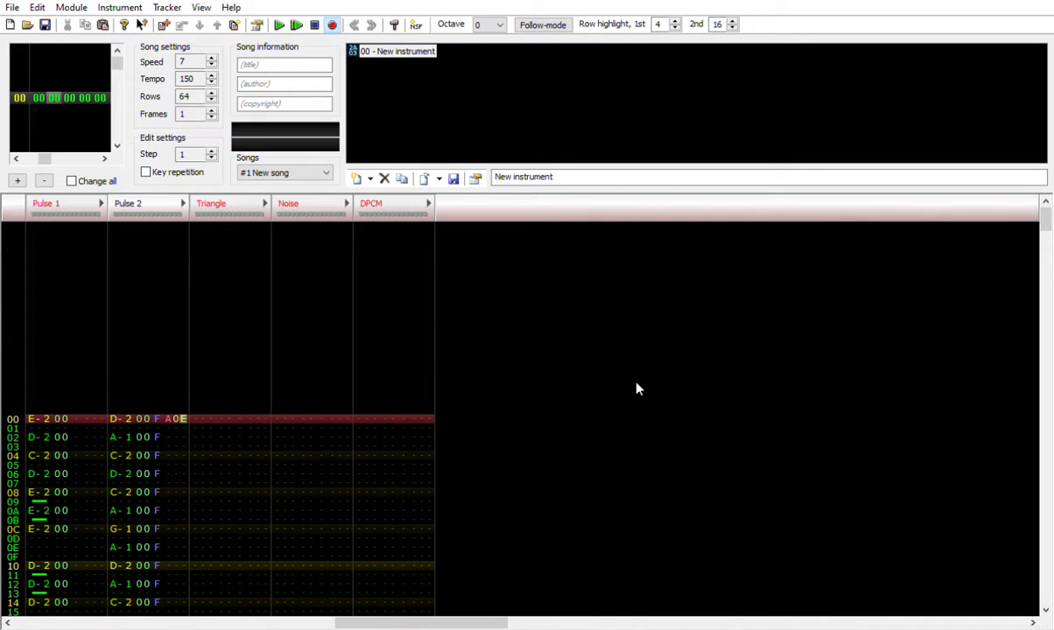
pyautogui.press('a')
pyautogui.press('Return')
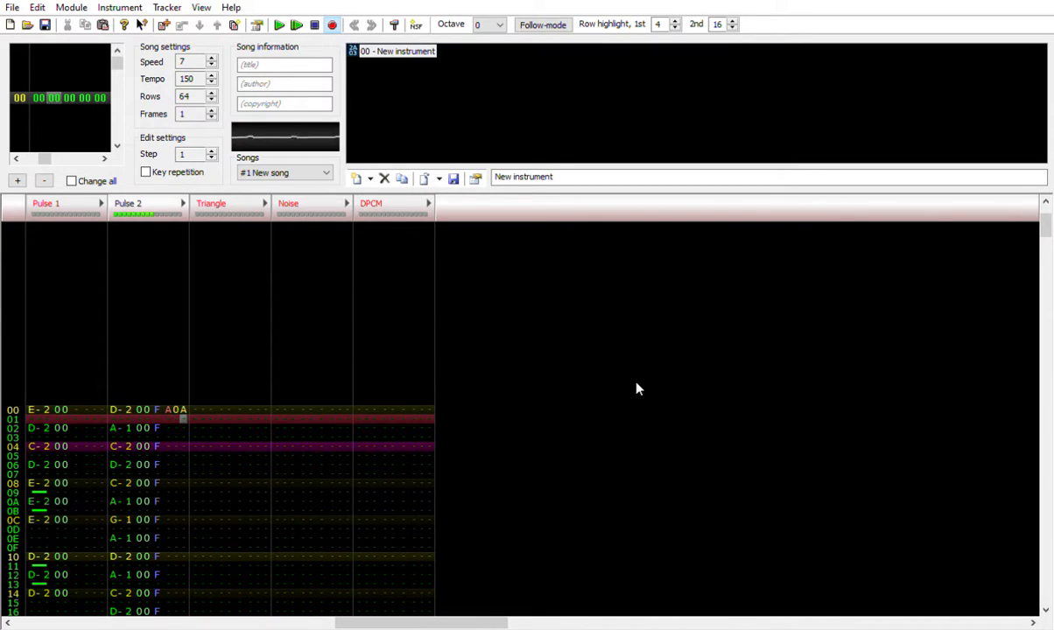
pyautogui.press('Up')
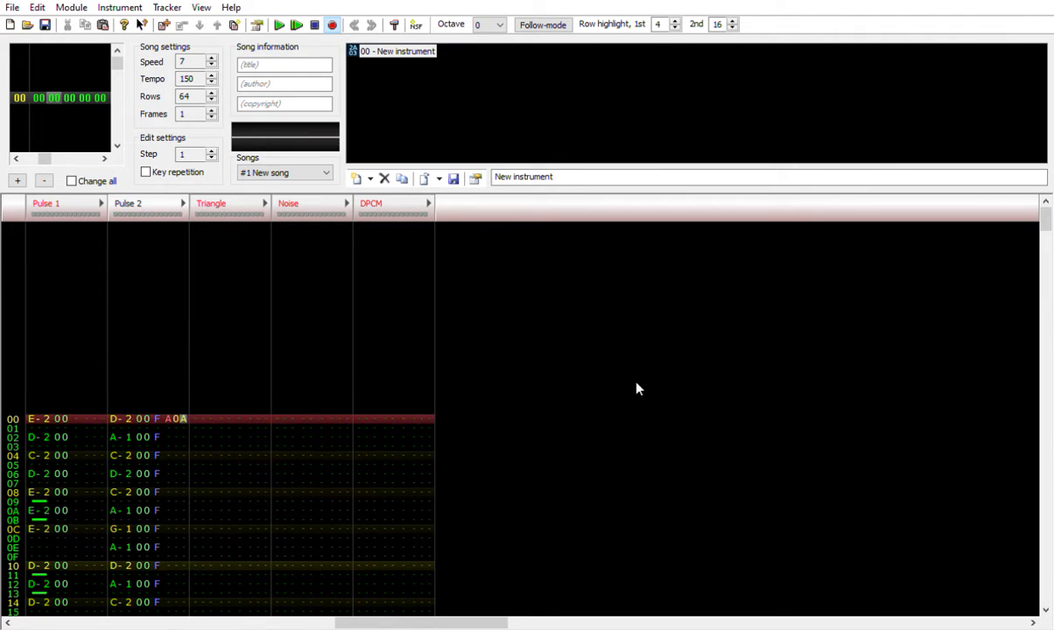
pyautogui.press('Down')
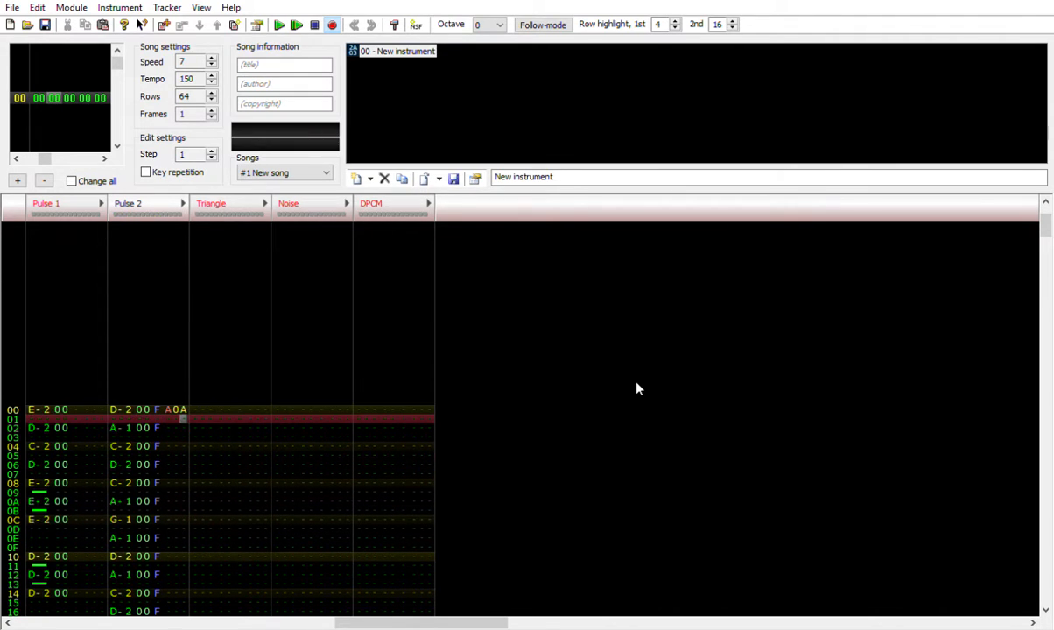
# Try a volume value of 5 in row 01 of Pulse 2, between the first two notes.
pyautogui.press('Left')
pyautogui.press('Left')
pyautogui.press('Left')
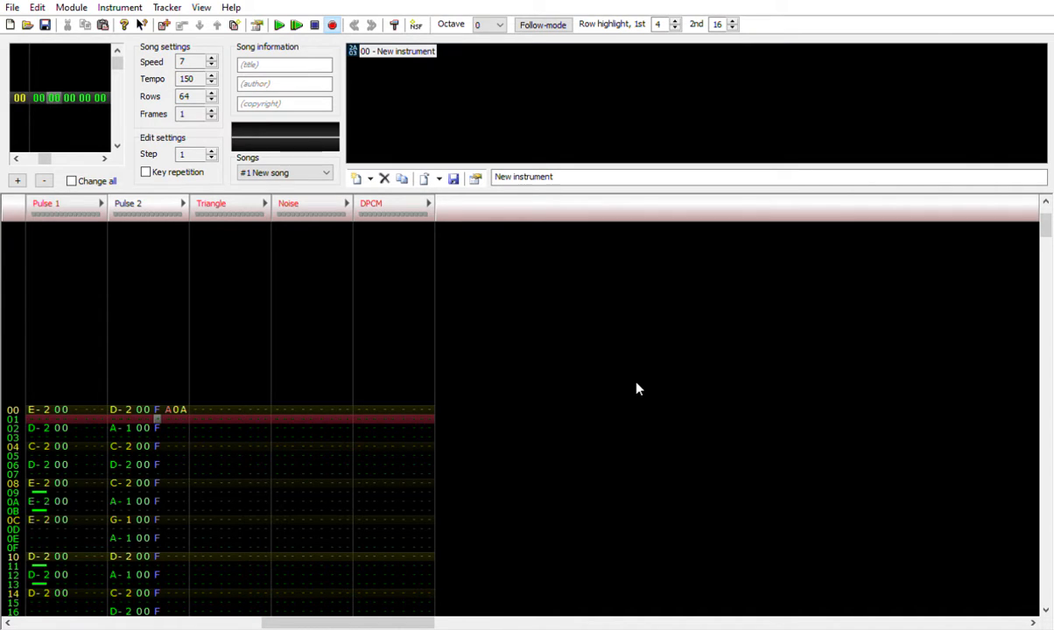
pyautogui.press('Down')
pyautogui.press('Up')
pyautogui.press('Up')
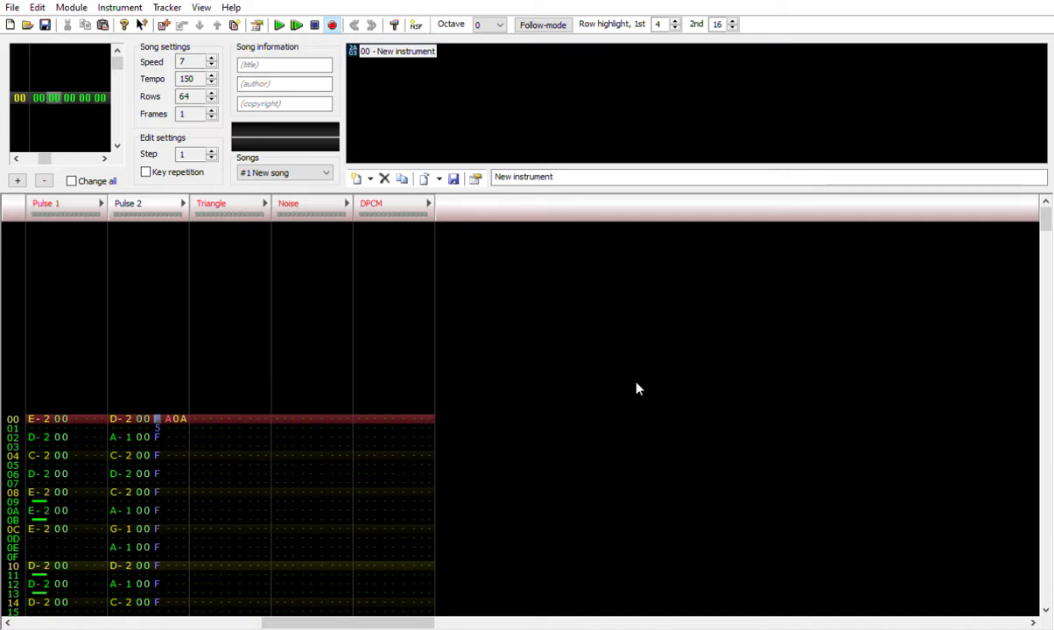
pyautogui.press('Up')
pyautogui.press('Down')
pyautogui.press('Down')
pyautogui.press('Down')
pyautogui.press('Down')
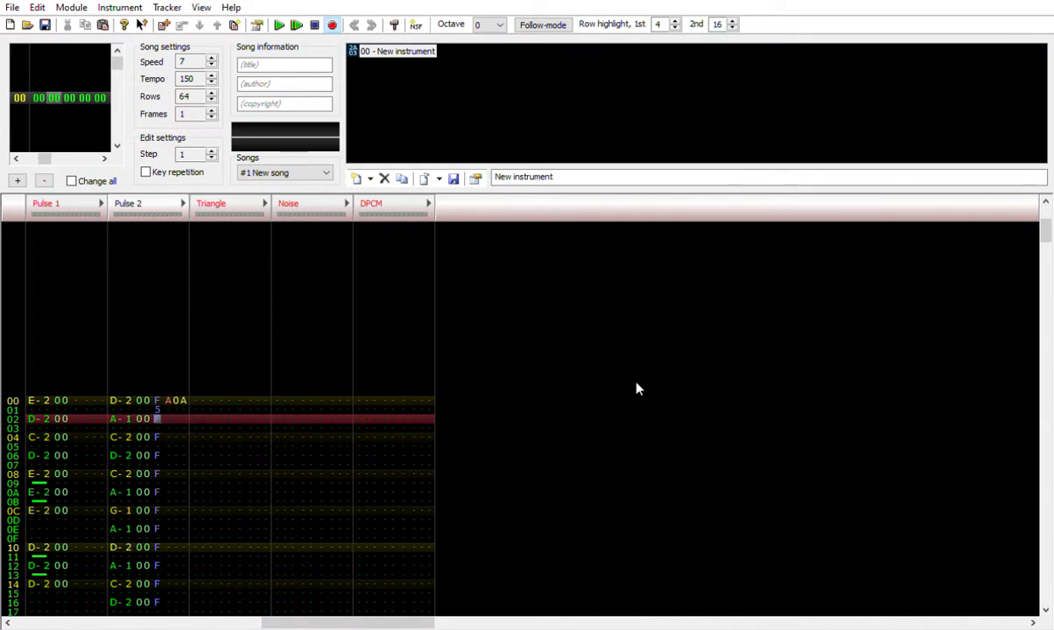
# Look through Pulse 2 rows 02 to 07 and remove the volume value 5 from row 01.
pyautogui.press('Down')
pyautogui.press('Down')
pyautogui.press('Down')
pyautogui.press('Down')
pyautogui.press('Down')
pyautogui.press('Down')
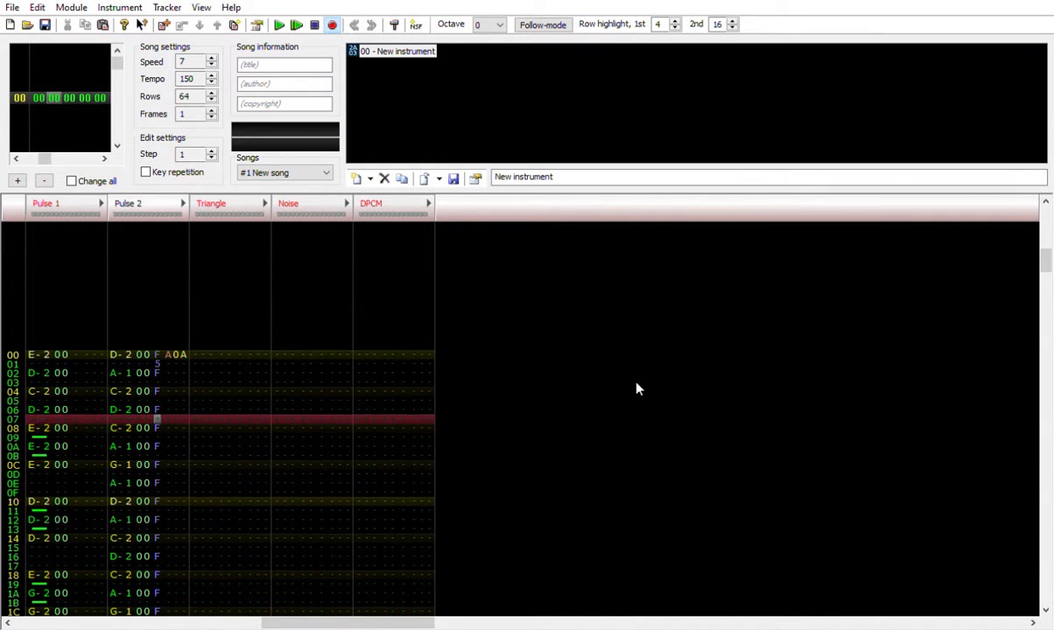
pyautogui.press('Up')
pyautogui.press('Up')
pyautogui.press('Up')
pyautogui.press('Up')
pyautogui.press('Up')
pyautogui.press('Up')
pyautogui.press('Up')
pyautogui.press('Up')
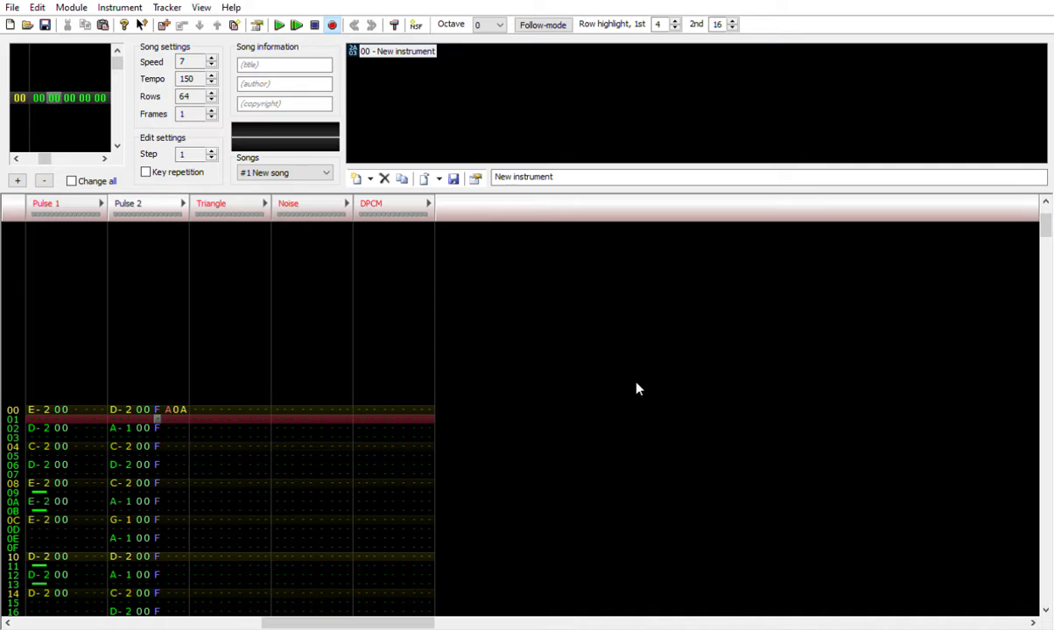
# Mute Pulse 2, make Triangle the only audible channel and move to its row 00.
pyautogui.press('Left')
pyautogui.press('Left')
pyautogui.press('Left')
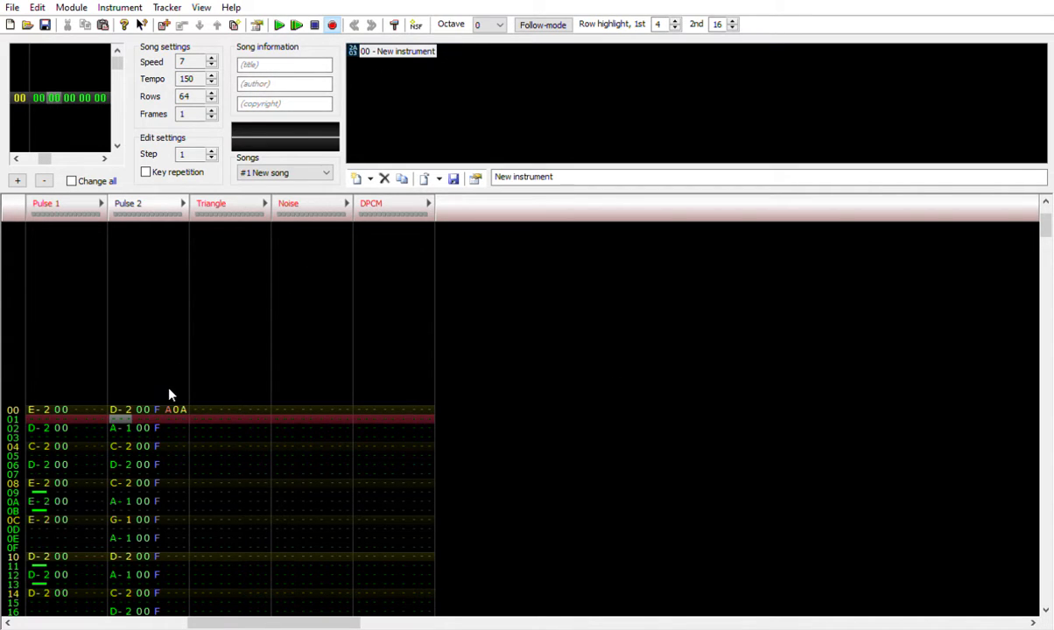
pyautogui.press('Right')
pyautogui.press('Right')
pyautogui.press('Right')
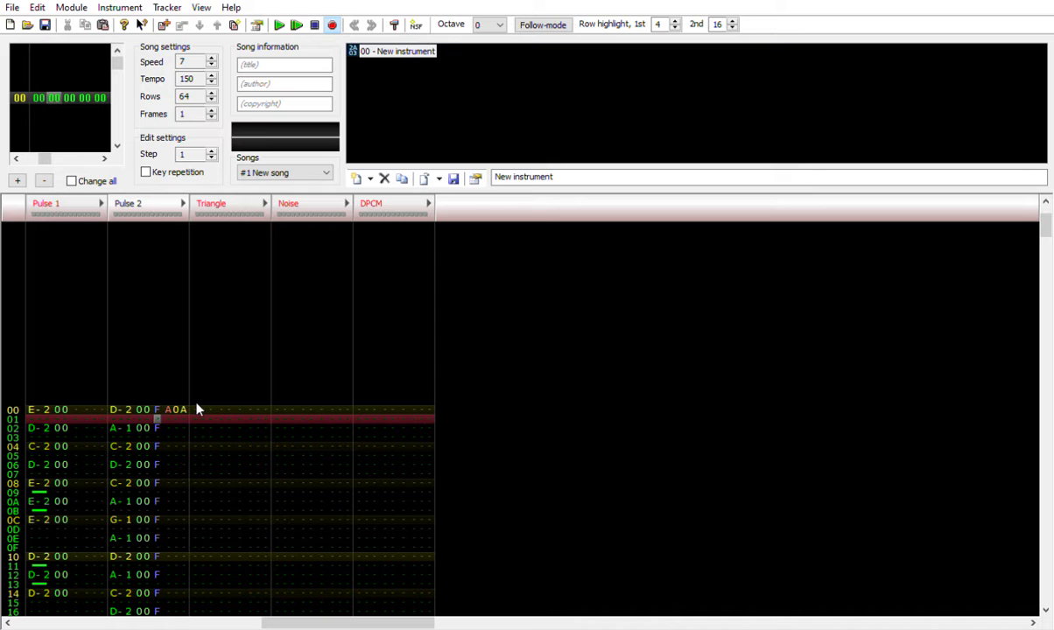
pyautogui.press('Right')
pyautogui.press('Up')
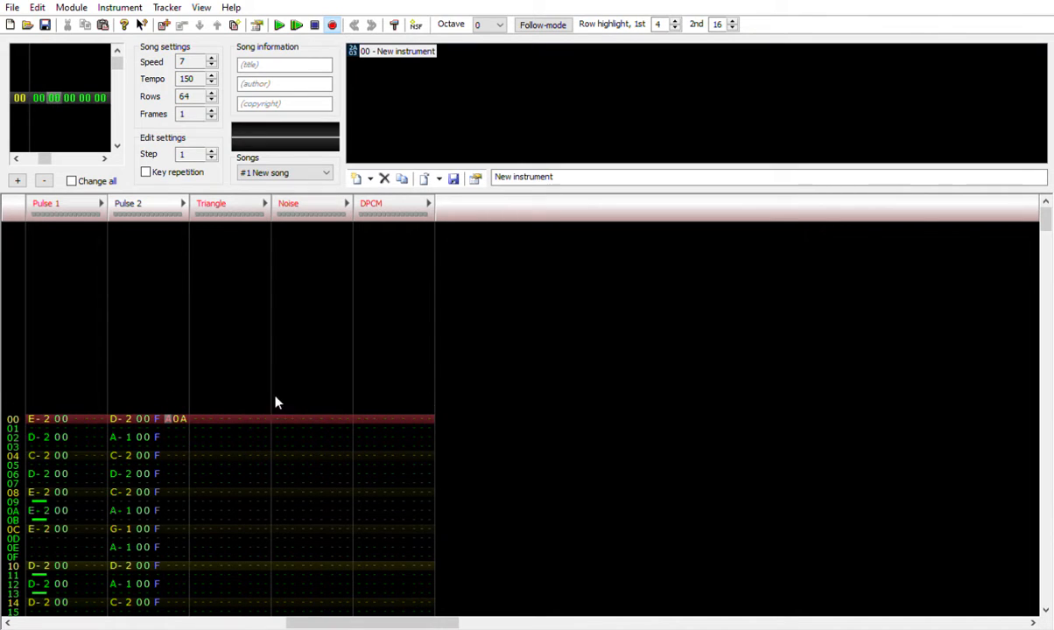
pyautogui.click(166, 427)
pyautogui.click(159, 409)
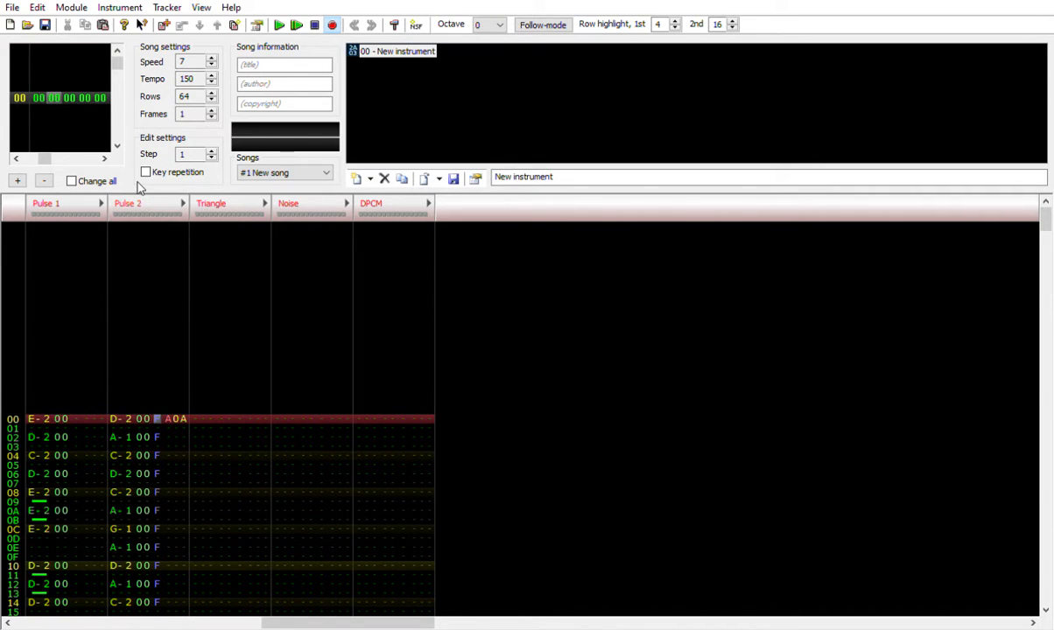
pyautogui.press('Tab')
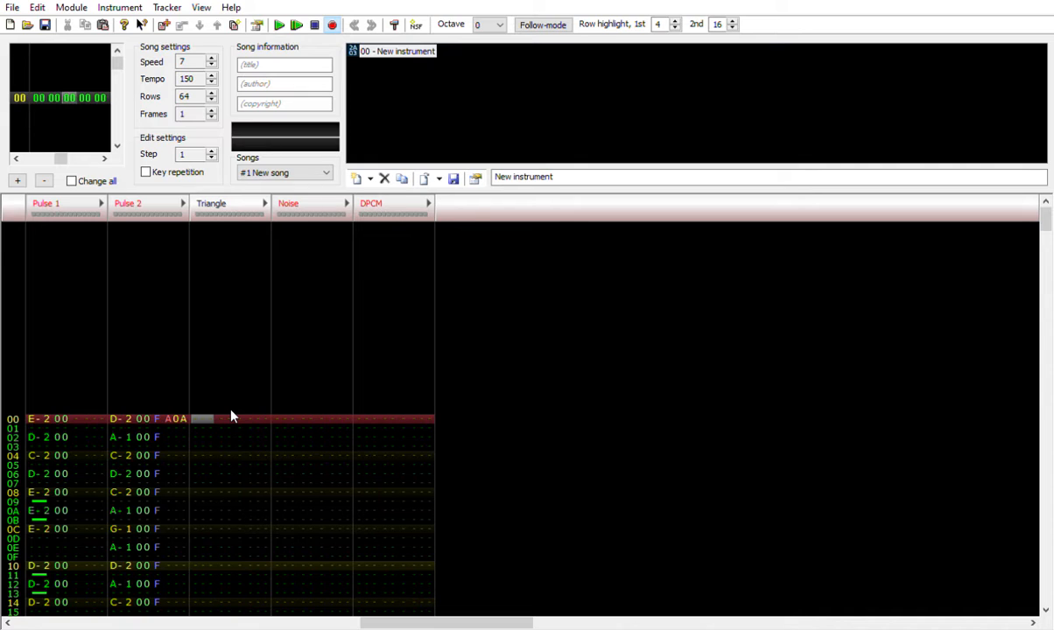
# Try the note G-1 in rows 00 and 01 of the Triangle channel, and undo both entries.
pyautogui.press('t')
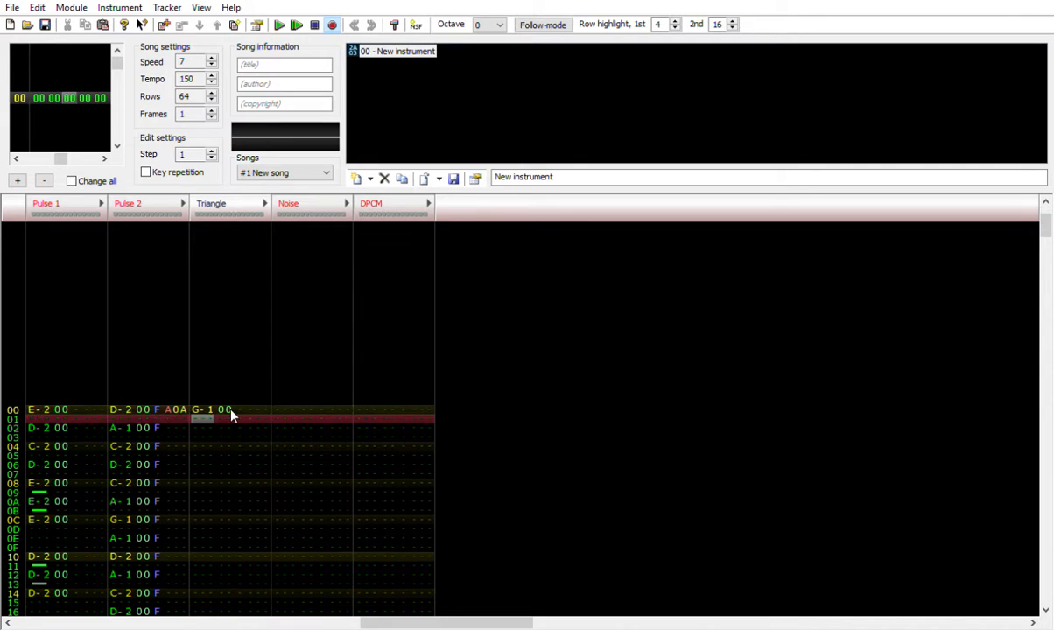
pyautogui.press('t')
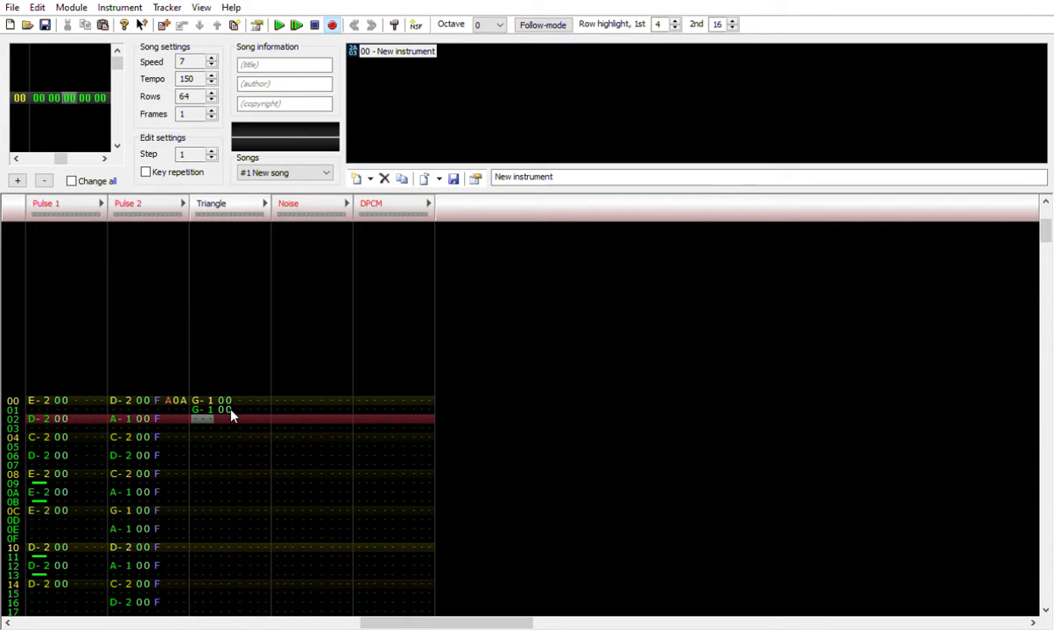
pyautogui.press('Up')
pyautogui.press('Up')
pyautogui.hotkey('ctrl', 'z')
pyautogui.hotkey('ctrl', 'z')
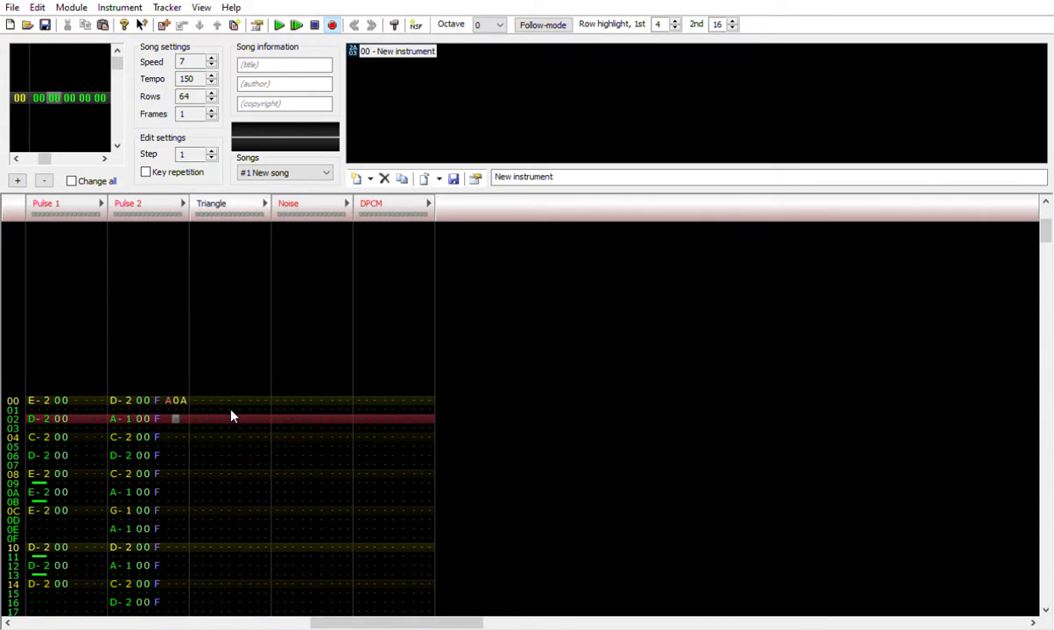
pyautogui.press('Left')
pyautogui.press('Left')
pyautogui.press('Left')
pyautogui.press('Left')
pyautogui.press('Left')
pyautogui.press('Left')
pyautogui.press('Left')
pyautogui.press('Left')
pyautogui.press('Left')
pyautogui.press('Left')
pyautogui.press('Left')
pyautogui.press('Left')
pyautogui.press('Left')
pyautogui.press('Left')
pyautogui.press('Left')
pyautogui.press('Right')
pyautogui.press('Right')
pyautogui.press('Right')
pyautogui.press('Right')
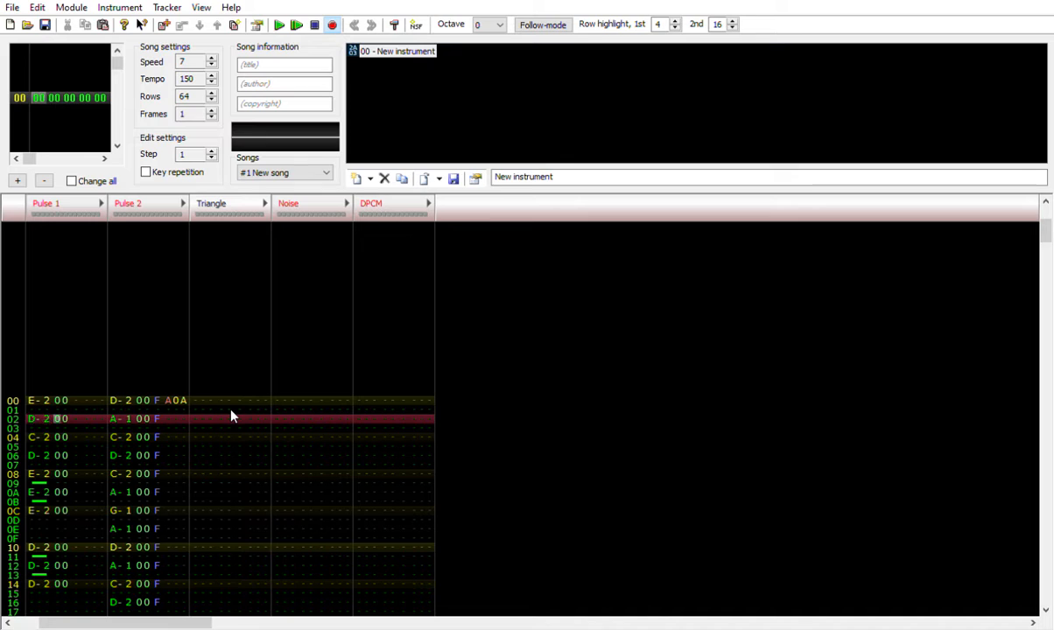
pyautogui.press('Left')
pyautogui.press('Right')
pyautogui.press('Right')
# Set the octave to 2 and enter C-4 in row 00 of the Triangle channel.
pyautogui.press('Tab')
pyautogui.press('Tab')
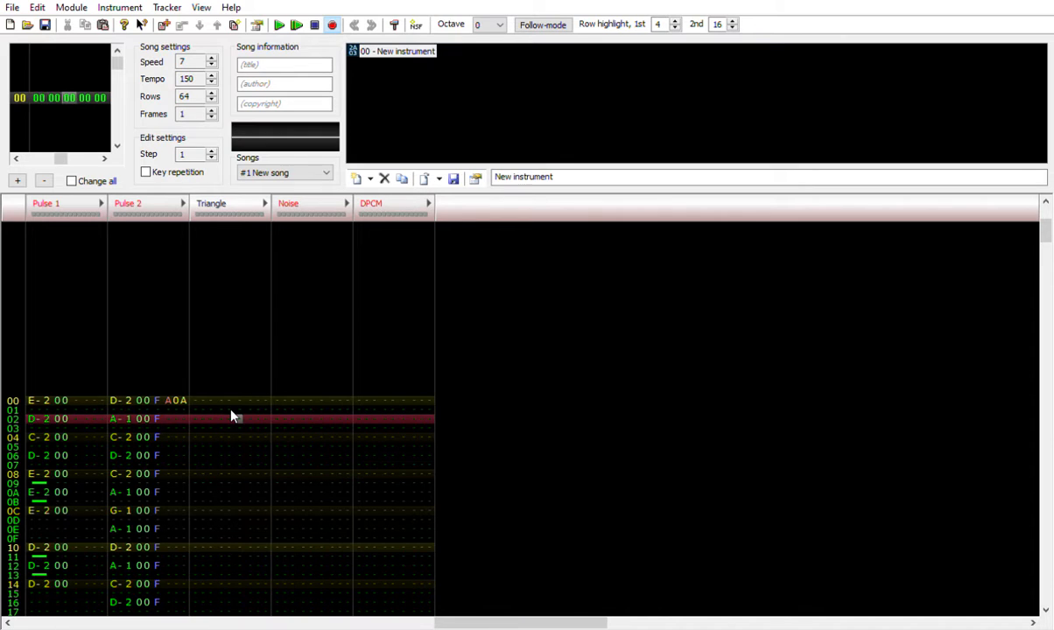
pyautogui.press('Left')
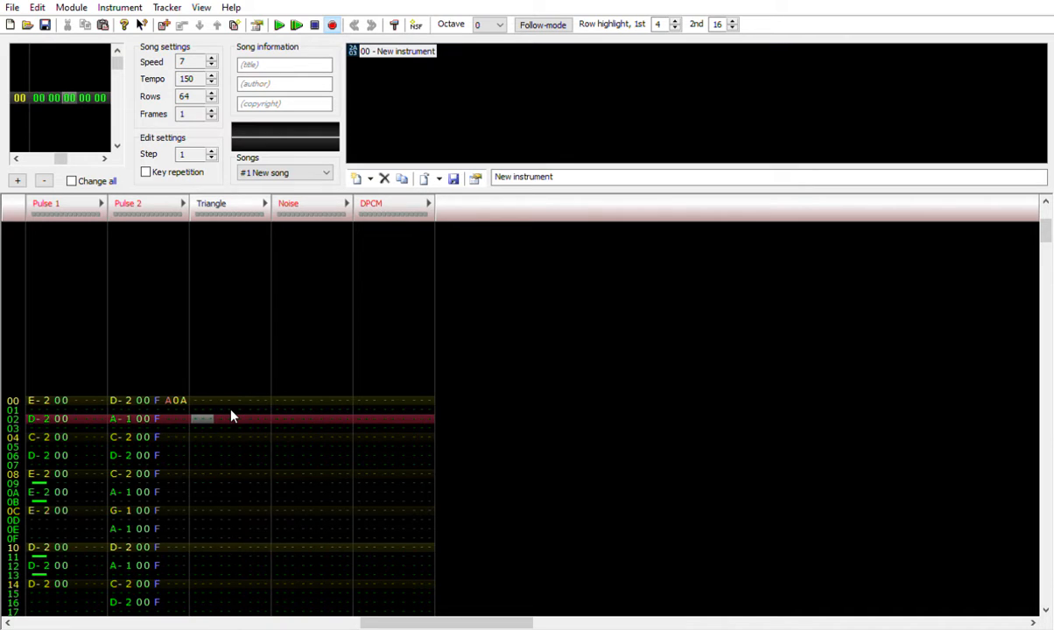
pyautogui.press('Up')
pyautogui.press('Up')
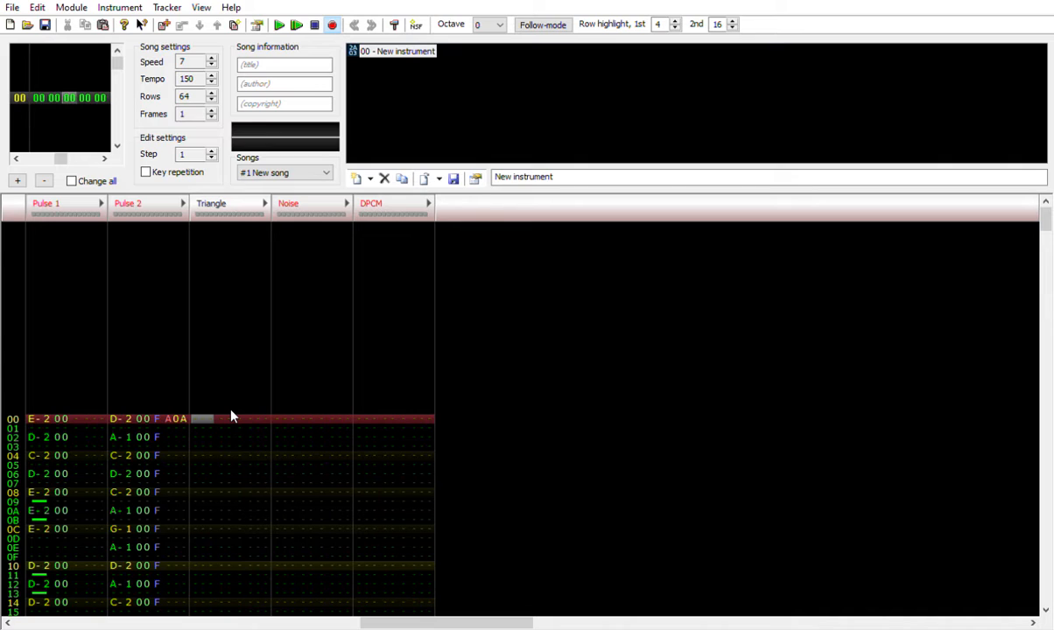
pyautogui.click(483, 24)
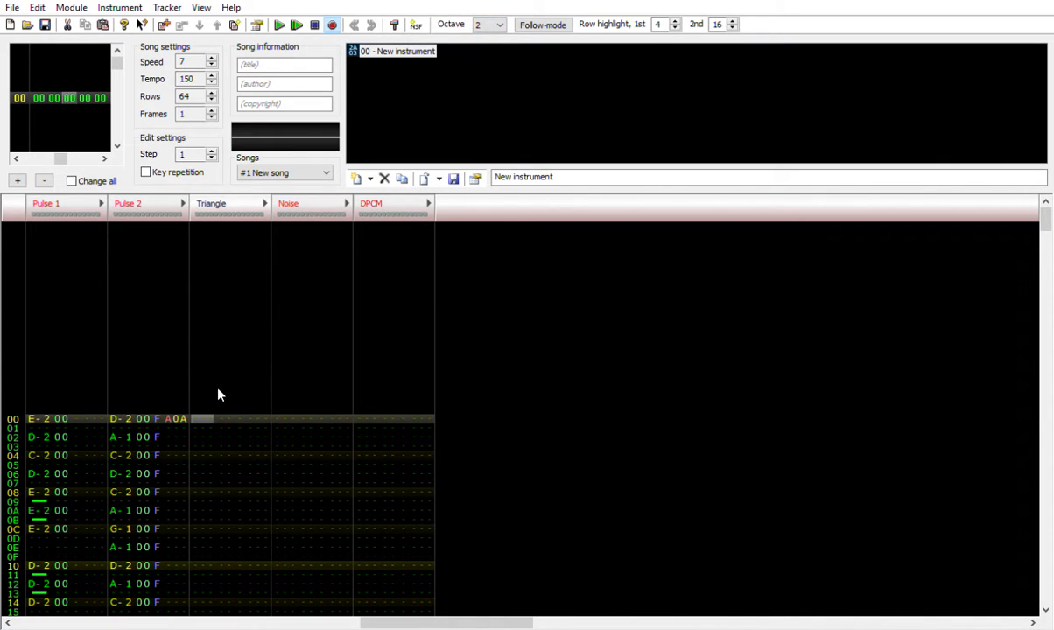
pyautogui.click(210, 413)
pyautogui.press('space')
pyautogui.press('z')
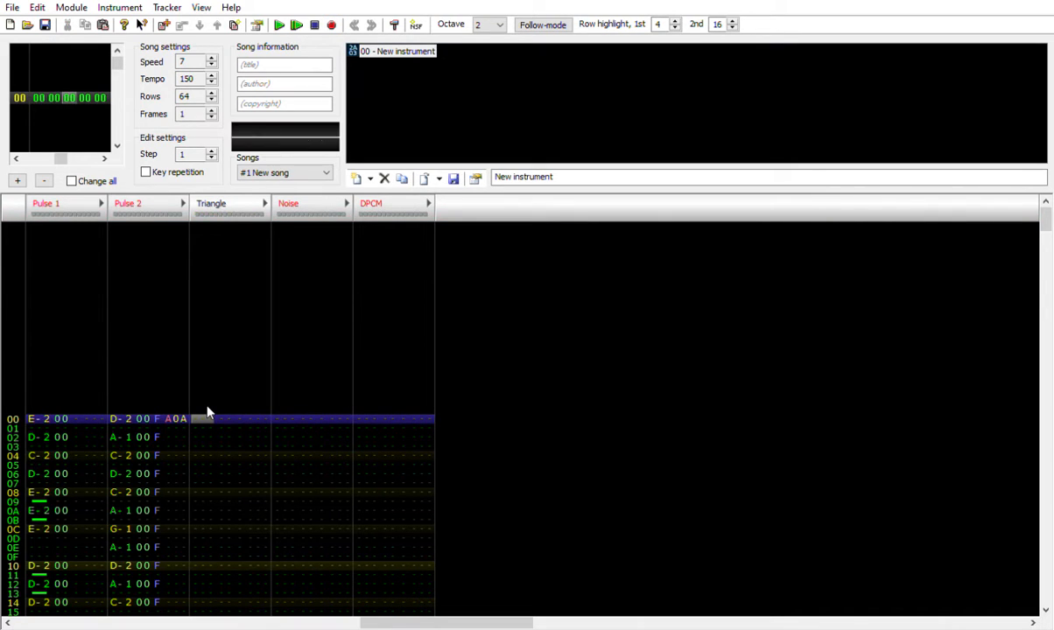
pyautogui.press('space')
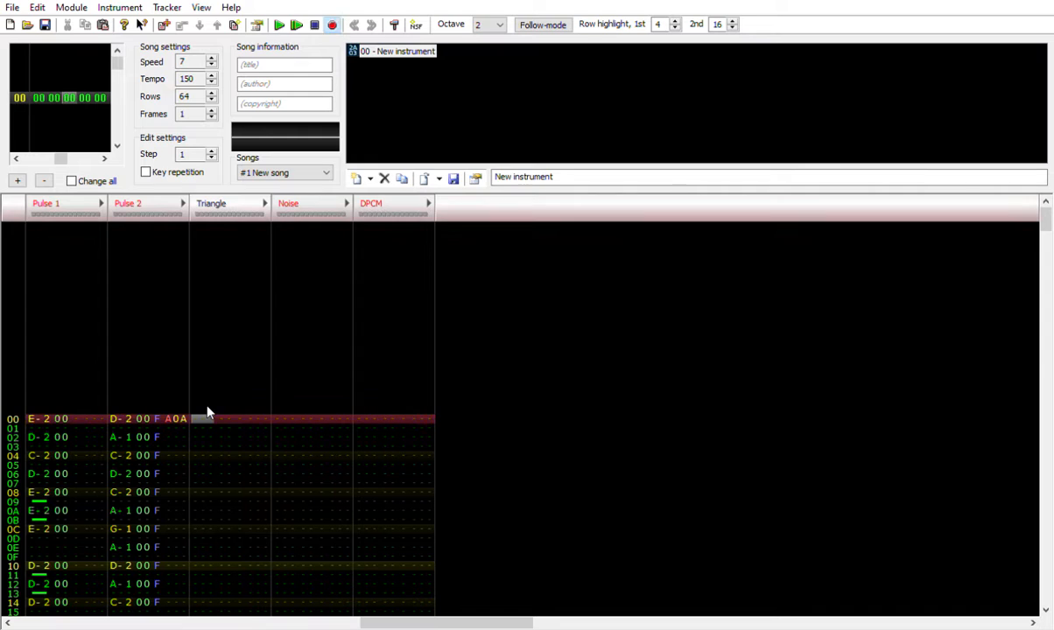
pyautogui.press('i')
pyautogui.press('Down')
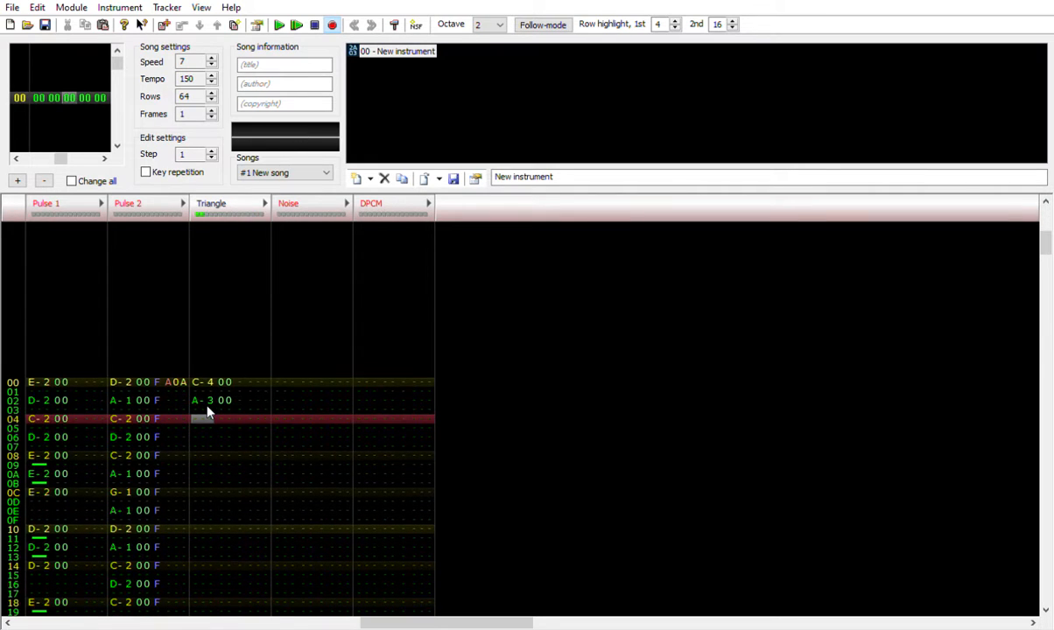
# Enter G-3 in row 02, A-3 in row 04 and E-3 in row 06 of the Triangle channel.
pyautogui.press('t')
pyautogui.press('Down')
pyautogui.press('y')
pyautogui.press('Down')
pyautogui.press('e')
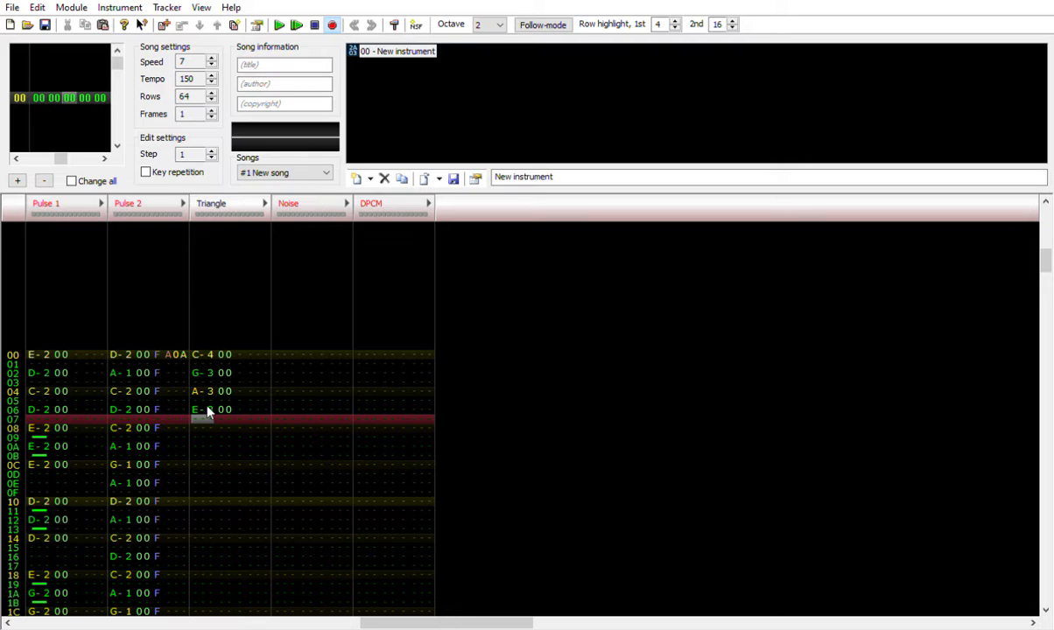
pyautogui.press('Down')
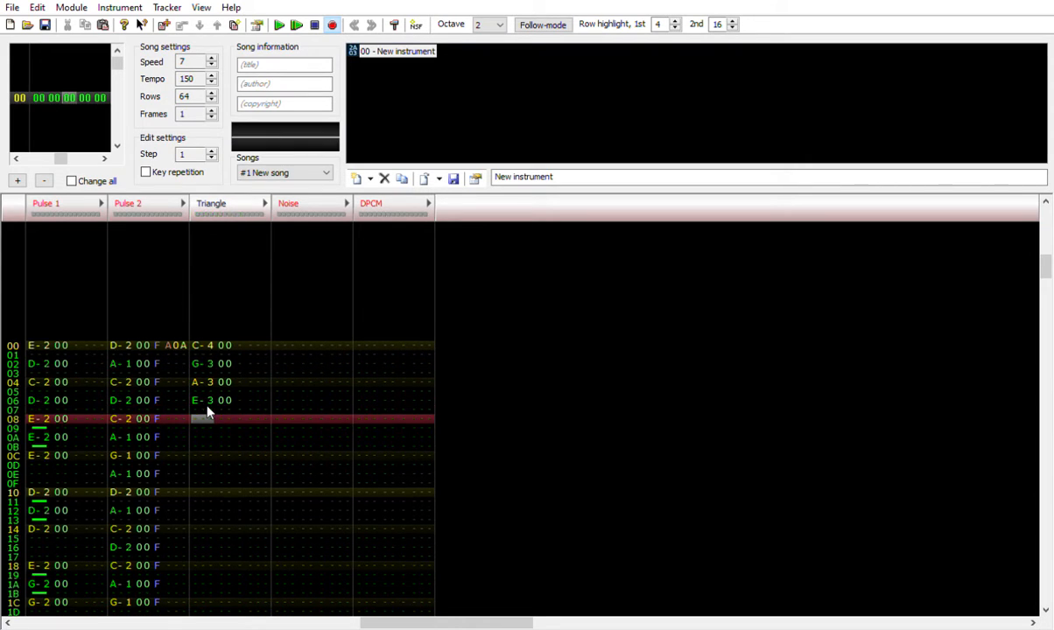
# Enter G-3 in row 08 and A-3 in row 0A of the Triangle channel, leaving row 0C empty.
pyautogui.press('r')
pyautogui.press('Up')
pyautogui.press('t')
pyautogui.press('Down')
pyautogui.press('y')
pyautogui.press('Down')
pyautogui.press('Down')
pyautogui.press('Down')
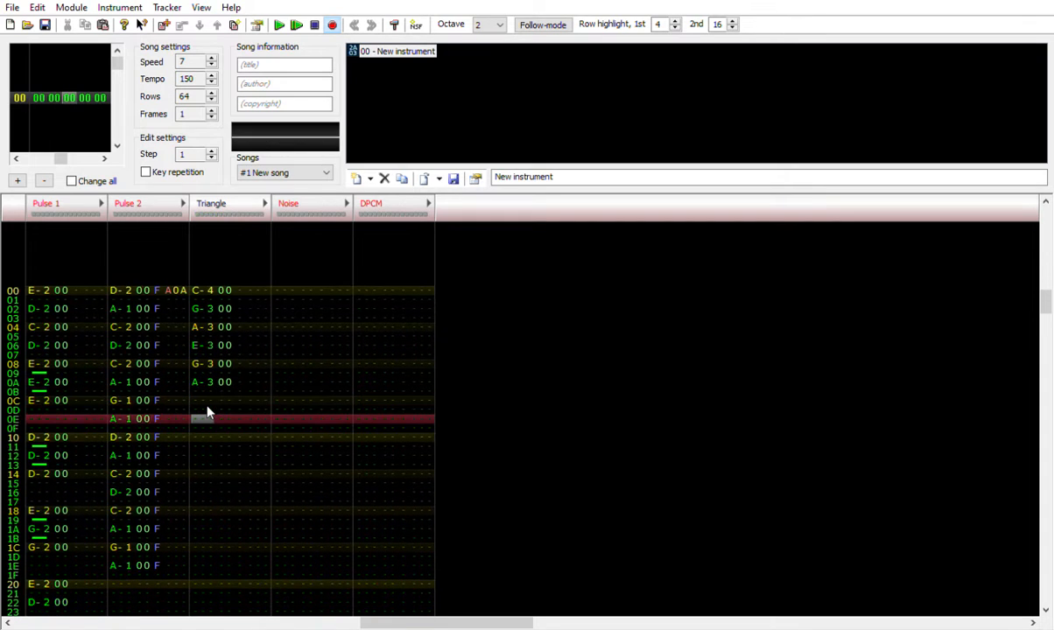
# Enter C-4 in row 0E, B-3 in row 10 and A-3 in row 12 of the Triangle channel.
pyautogui.press('u')
pyautogui.press('Up')
pyautogui.press('i')
pyautogui.press('Down')
pyautogui.press('u')
pyautogui.press('Down')
pyautogui.press('y')
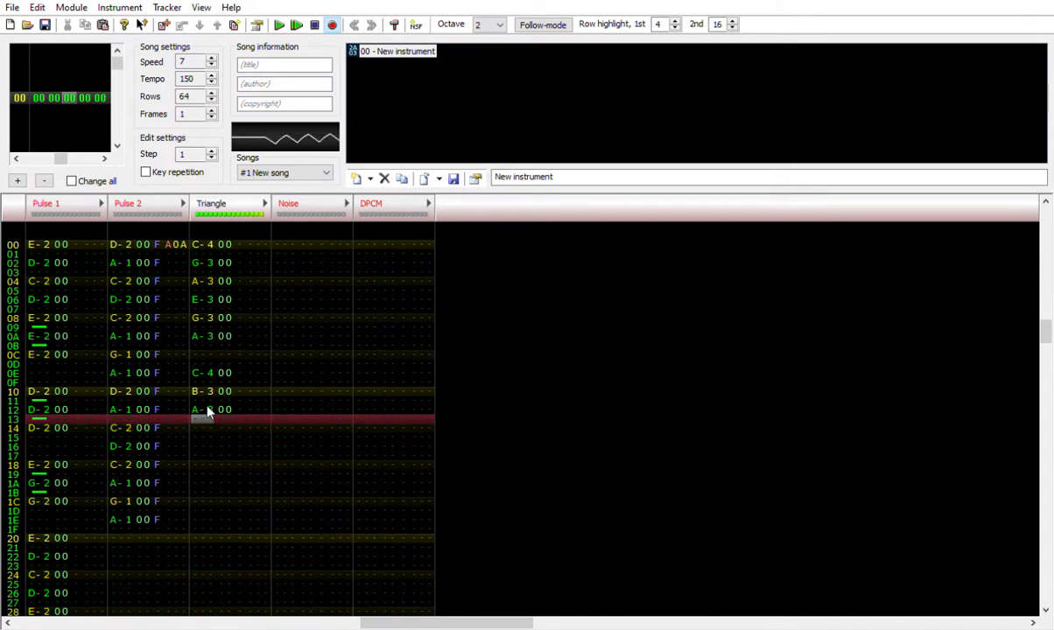
# Enter B-3 in row 14 and G-3 in row 16 of the Triangle channel, and play the pattern.
pyautogui.press('Down')
pyautogui.press('u')
pyautogui.press('Down')
pyautogui.press('t')
pyautogui.press('Down')
pyautogui.press('Down')
pyautogui.press('Down')
pyautogui.press('Down')
pyautogui.press('Return')
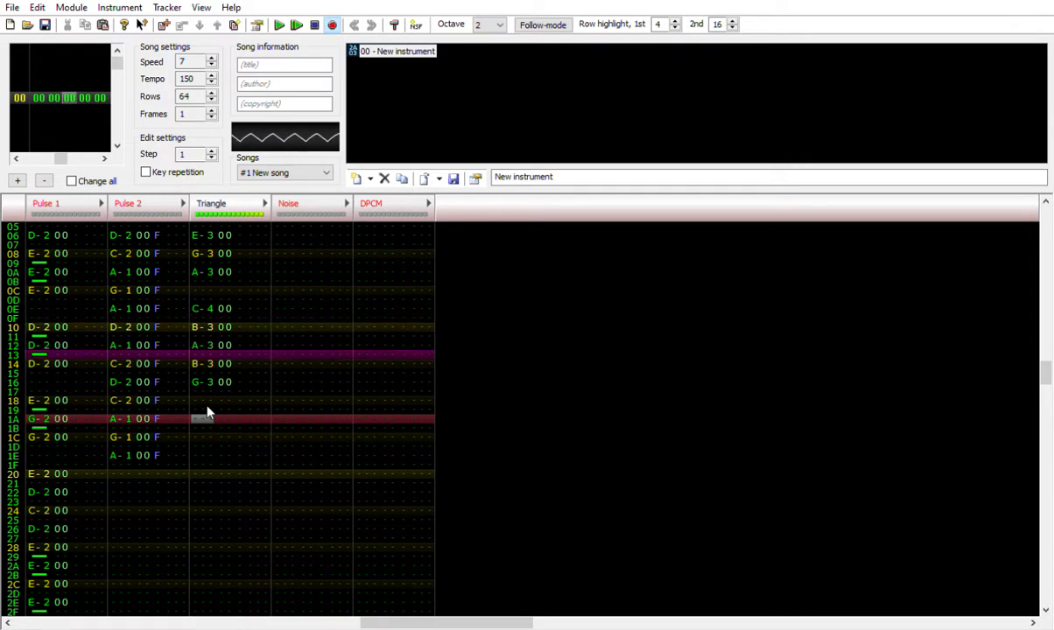
pyautogui.press('Return')
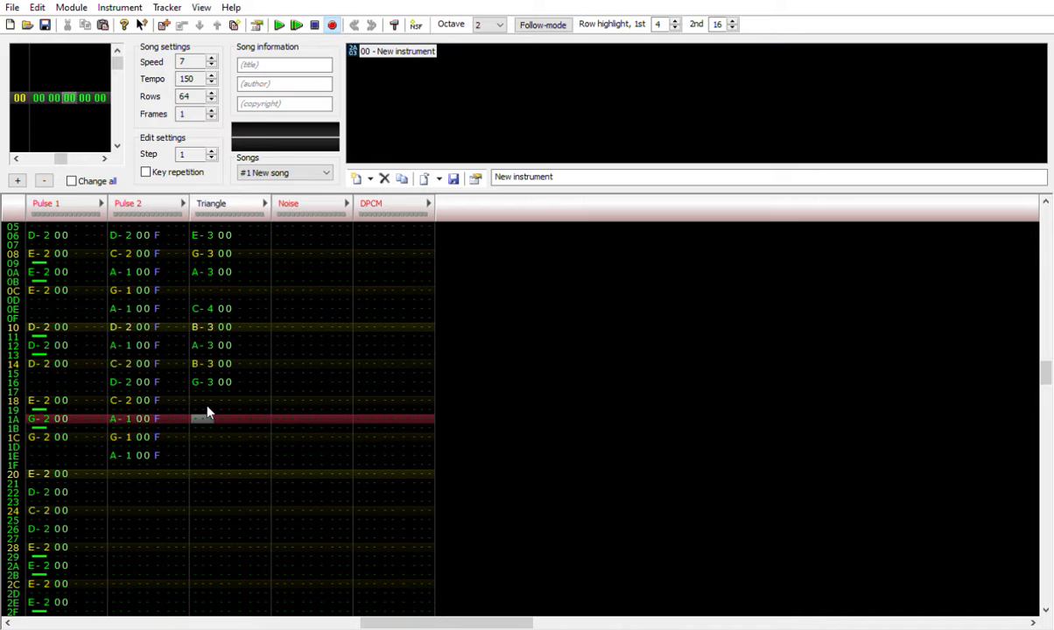
# Play the pattern from its first row to listen to the Triangle melody, and stop playback.
pyautogui.press('Up')
pyautogui.press('Up')
pyautogui.press('Up')
pyautogui.press('Up')
pyautogui.press('Up')
pyautogui.press('Up')
pyautogui.press('Up')
pyautogui.press('Up')
pyautogui.press('Up')
pyautogui.press('Up')
pyautogui.press('Up')
pyautogui.press('Up')
pyautogui.press('Up')
pyautogui.press('Up')
pyautogui.press('Up')
pyautogui.press('Up')
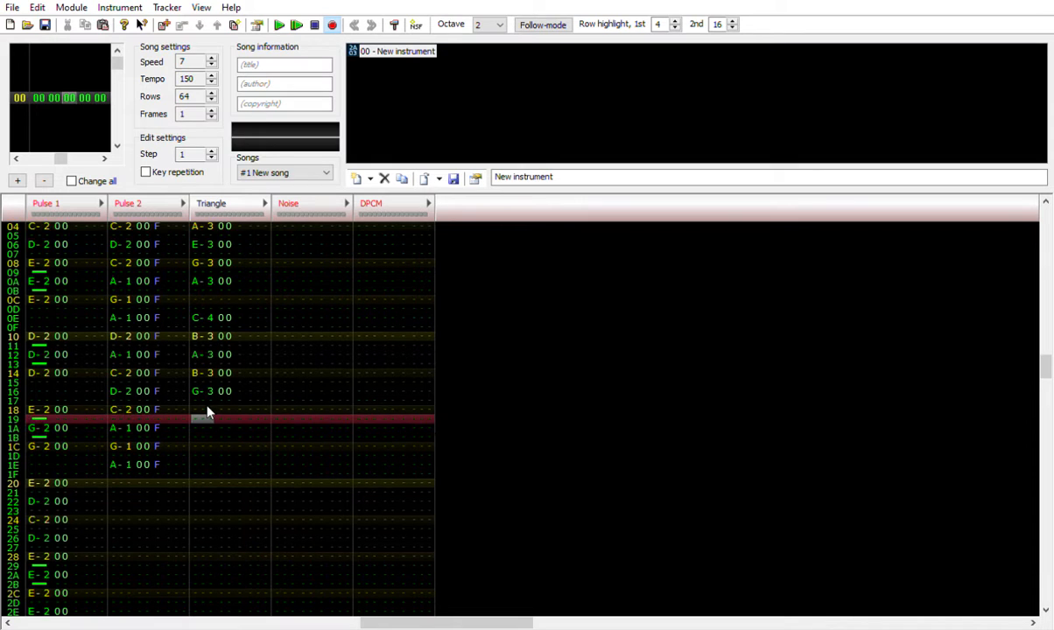
pyautogui.press('Return')
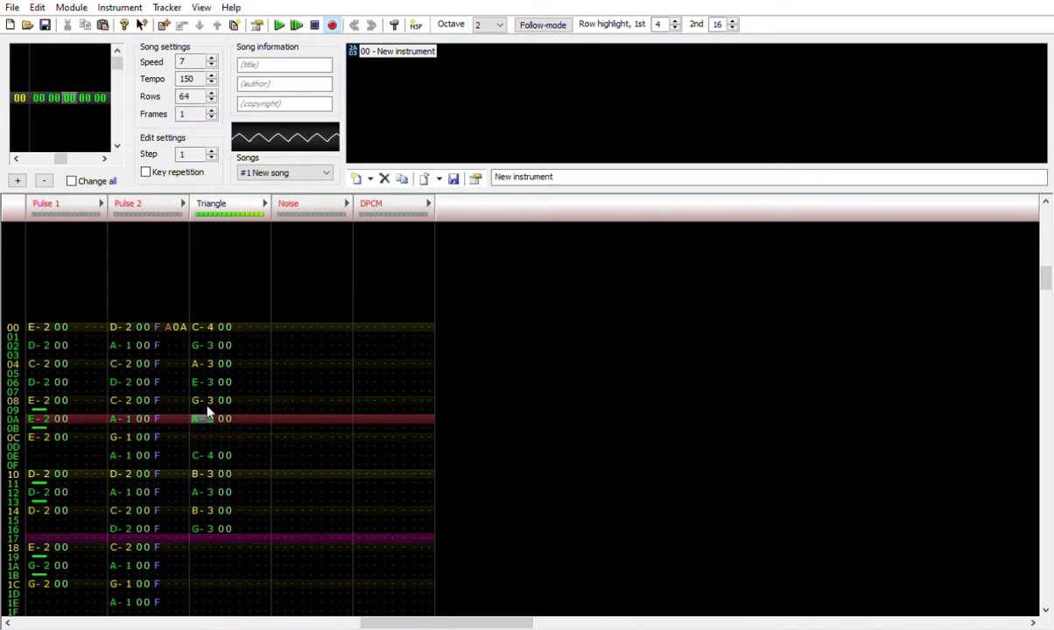
pyautogui.press('Return')
# Set volume F on the C-4 note in row 00 of the Triangle channel.
pyautogui.press('Up')
pyautogui.press('Up')
pyautogui.press('Up')
pyautogui.press('Up')
pyautogui.press('Up')
pyautogui.press('Up')
pyautogui.press('Up')
pyautogui.press('Up')
pyautogui.press('Up')
pyautogui.press('Up')
pyautogui.press('Right')
pyautogui.press('Right')
pyautogui.press('Right')
pyautogui.press('f')
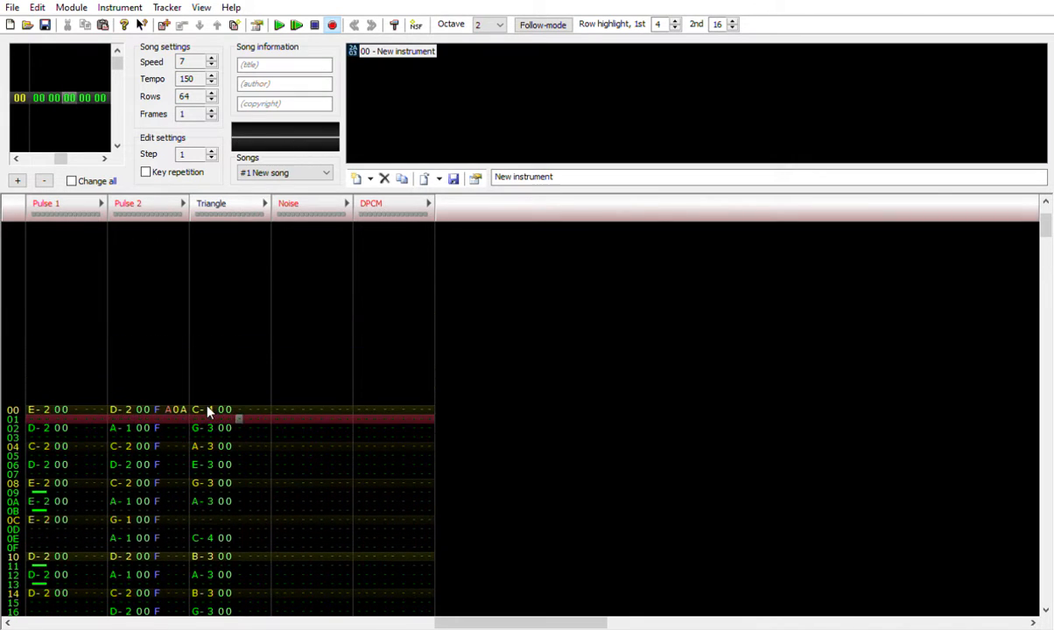
# Add the volume slide effect A0A to row 00 of the Triangle channel and play the pattern.
pyautogui.press('Up')
pyautogui.press('Right')
pyautogui.press('a')
pyautogui.press('Up')
pyautogui.press('Right')
pyautogui.press('Right')
pyautogui.press('a')
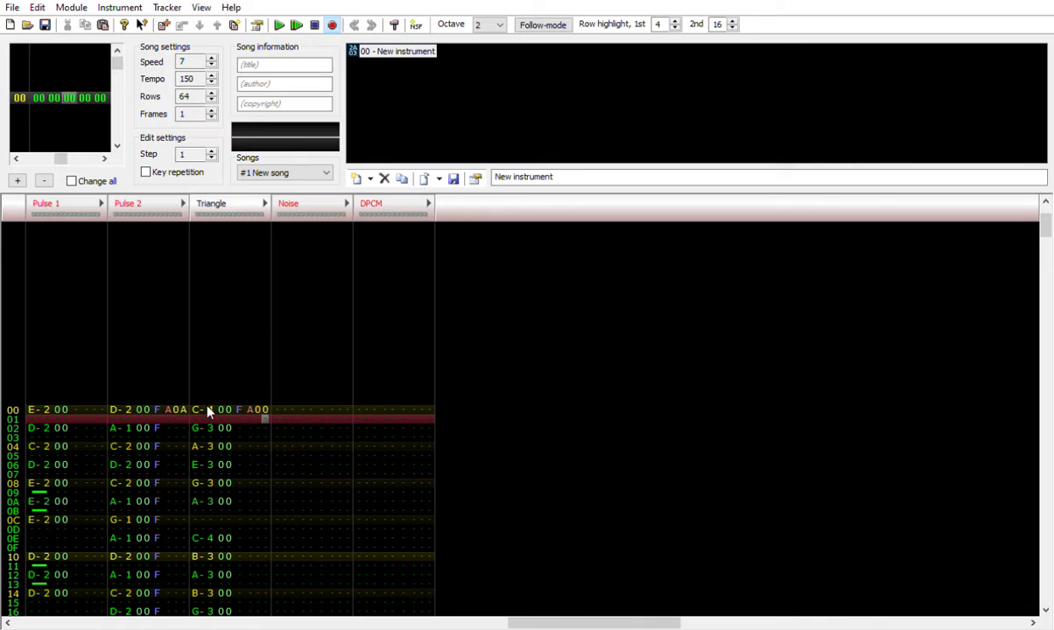
pyautogui.press('Return')
pyautogui.press('Return')
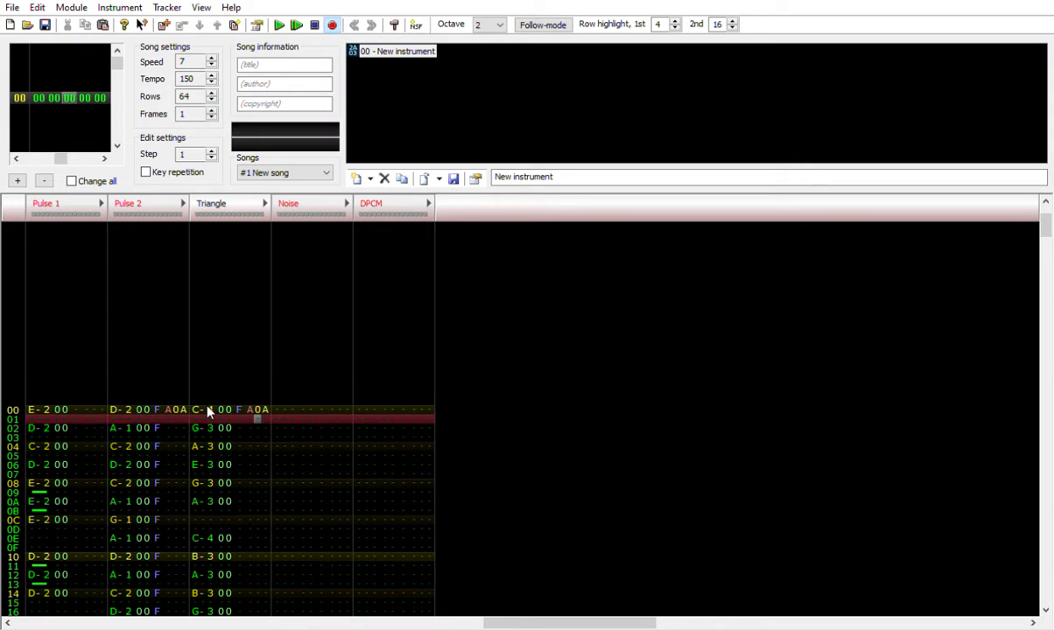
# Remove the A0A effect and the volume value from row 00 of the Triangle channel.
pyautogui.press('Left')
pyautogui.press('Left')
pyautogui.press('Delete')
pyautogui.press('Up')
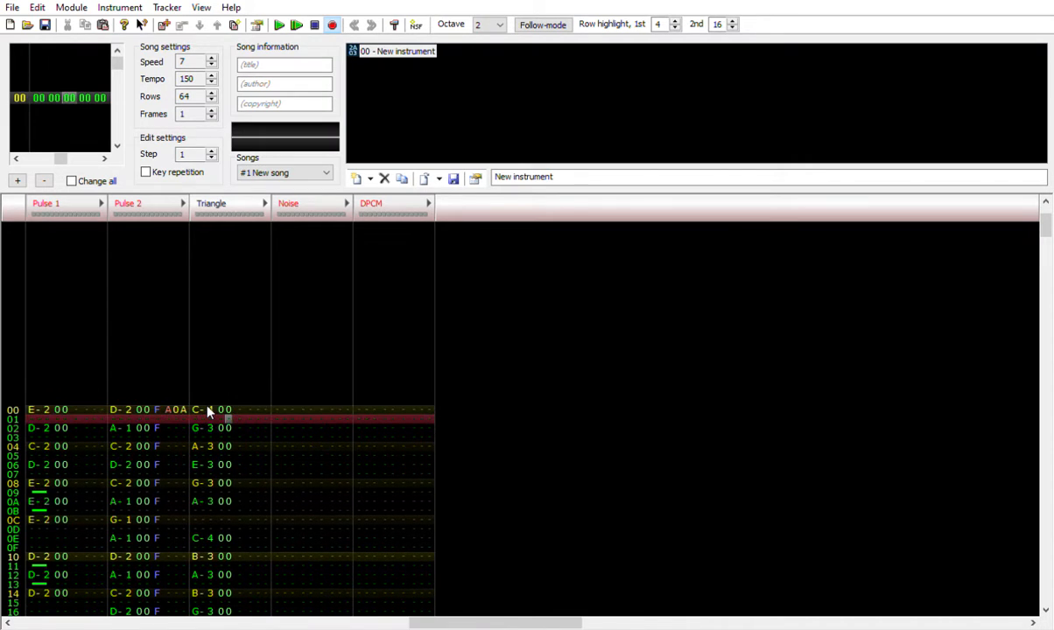
pyautogui.press('Delete')
# Try a note cut in row 01 of the Triangle channel and clear it again.
pyautogui.press('Left')
pyautogui.press('Left')
pyautogui.press('Left')
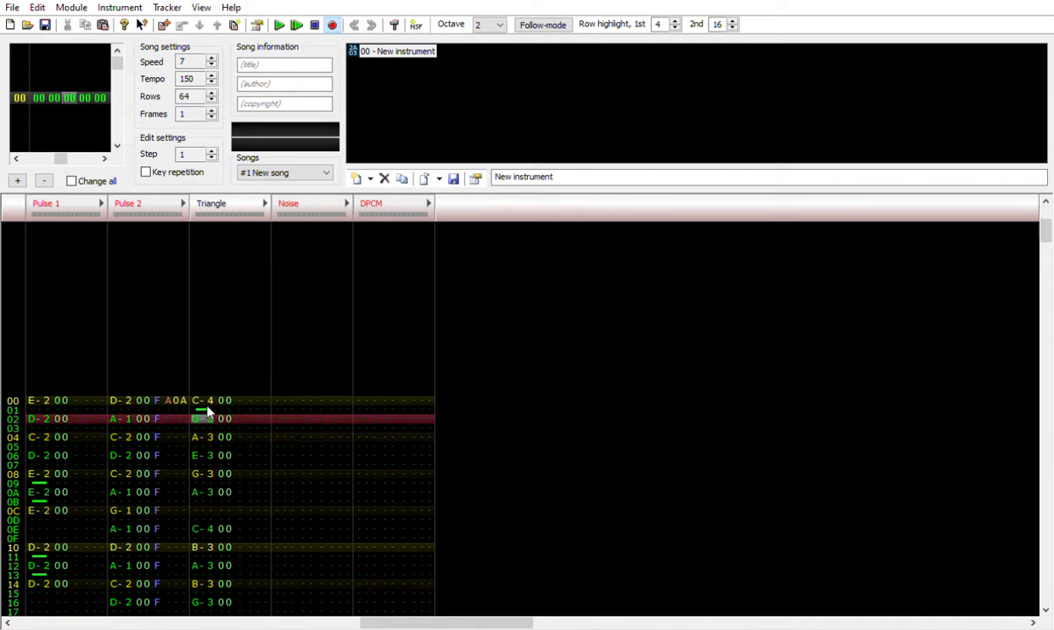
pyautogui.press('Up')
pyautogui.press('Down')
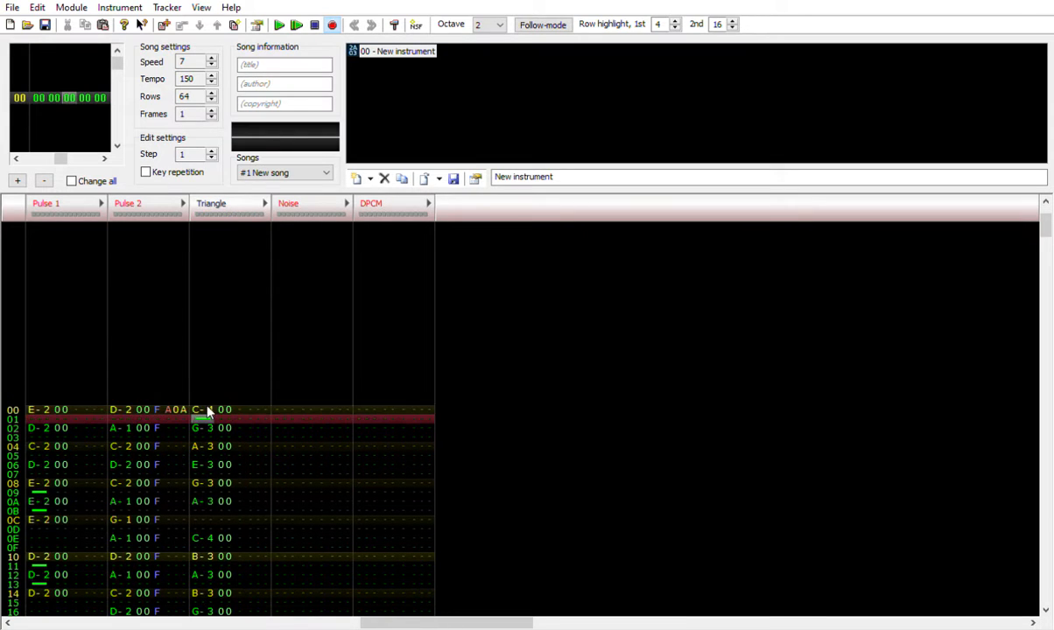
pyautogui.press('Down')
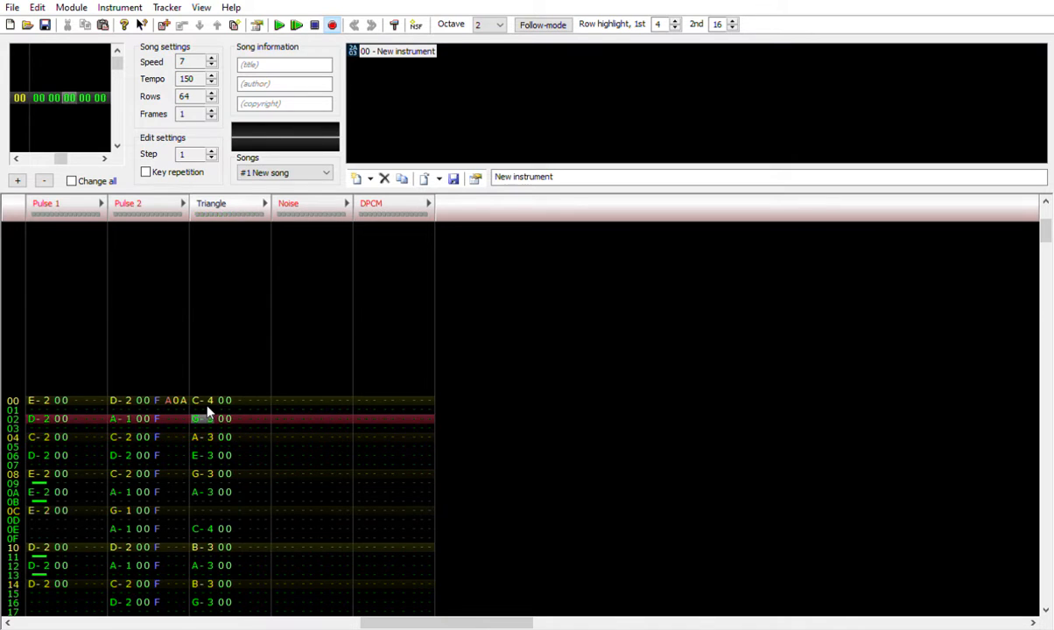
# Transpose the Triangle notes in rows 00 to 16 up one octave, starting at C-5, and play them.
pyautogui.scroll(-3, 210, 411)
pyautogui.click(207, 287)
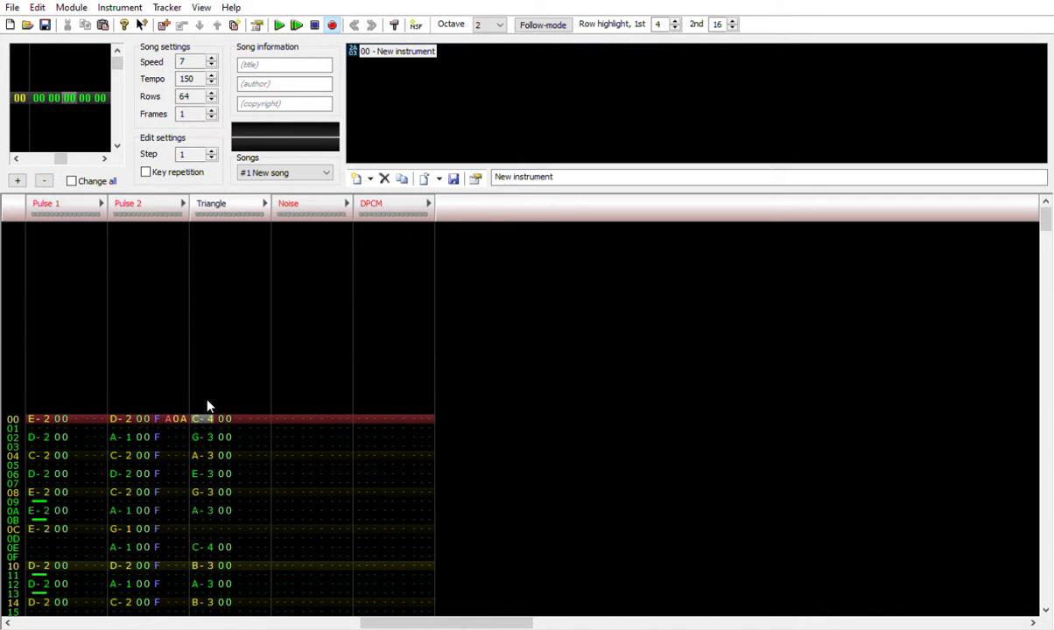
pyautogui.moveTo(208, 418); pyautogui.dragTo(234, 430)
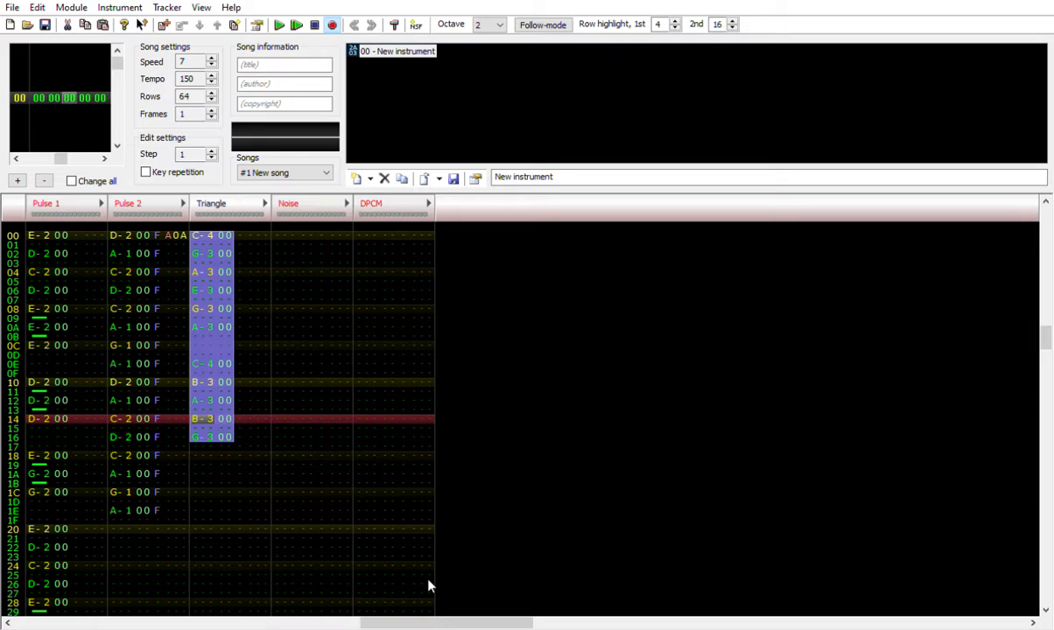
pyautogui.hotkey('ctrl', 'shift', 'F2')
pyautogui.click(221, 331)
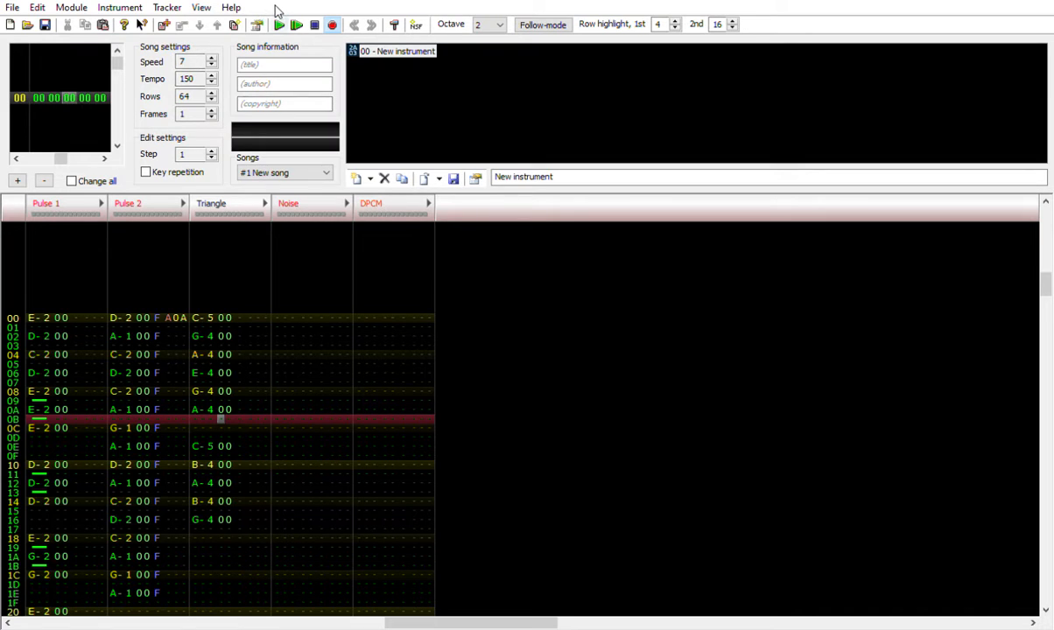
pyautogui.click(278, 24)
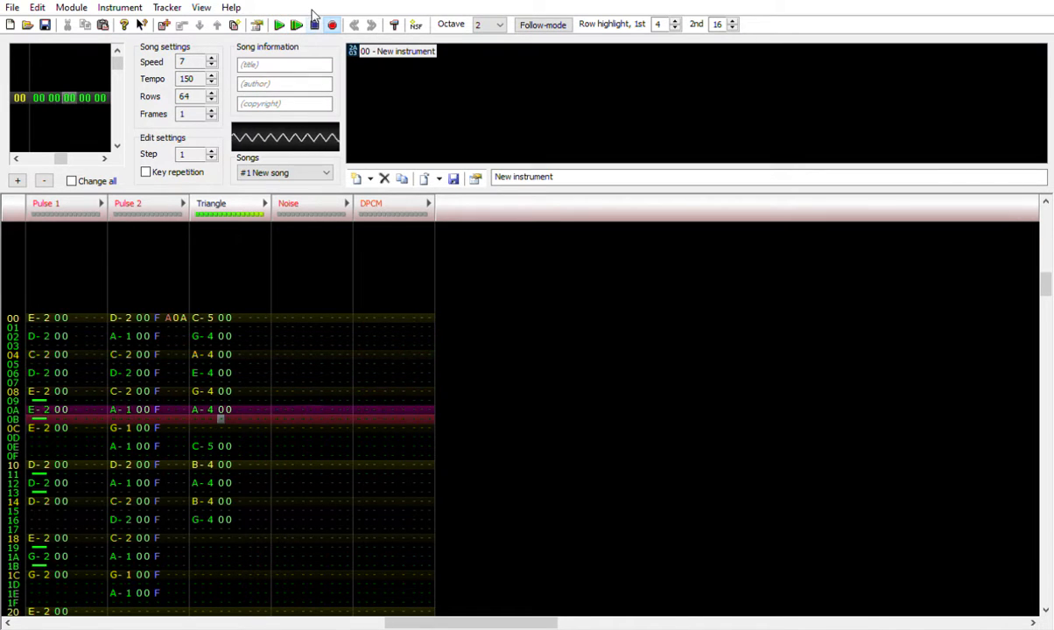
pyautogui.click(314, 25)
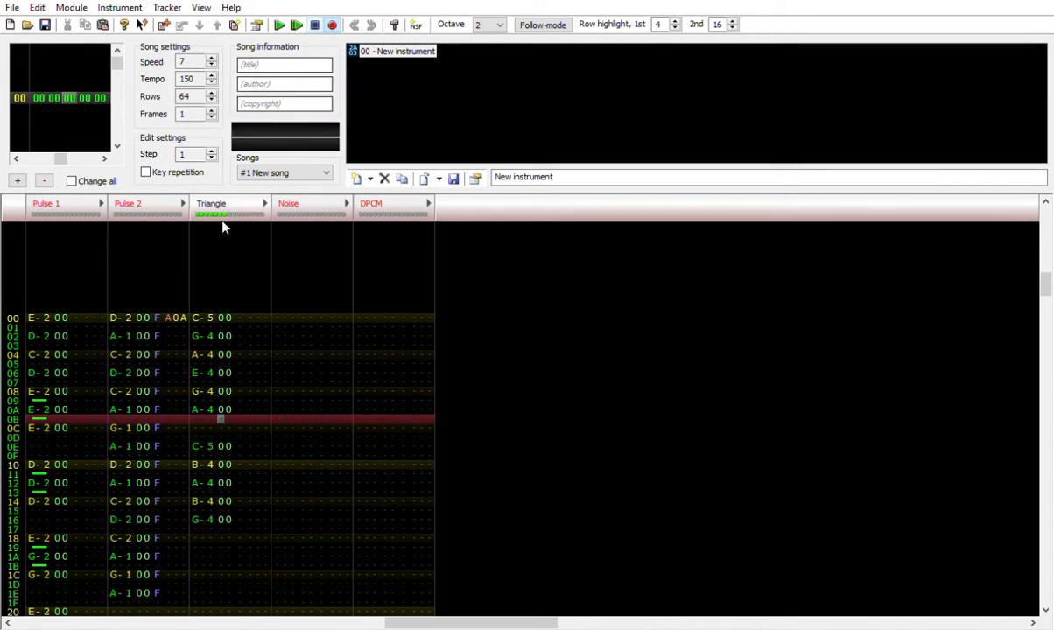
# Raise the Triangle notes in rows 00 to 16 by another octave, starting at C-6, and play them.
pyautogui.click(220, 522)
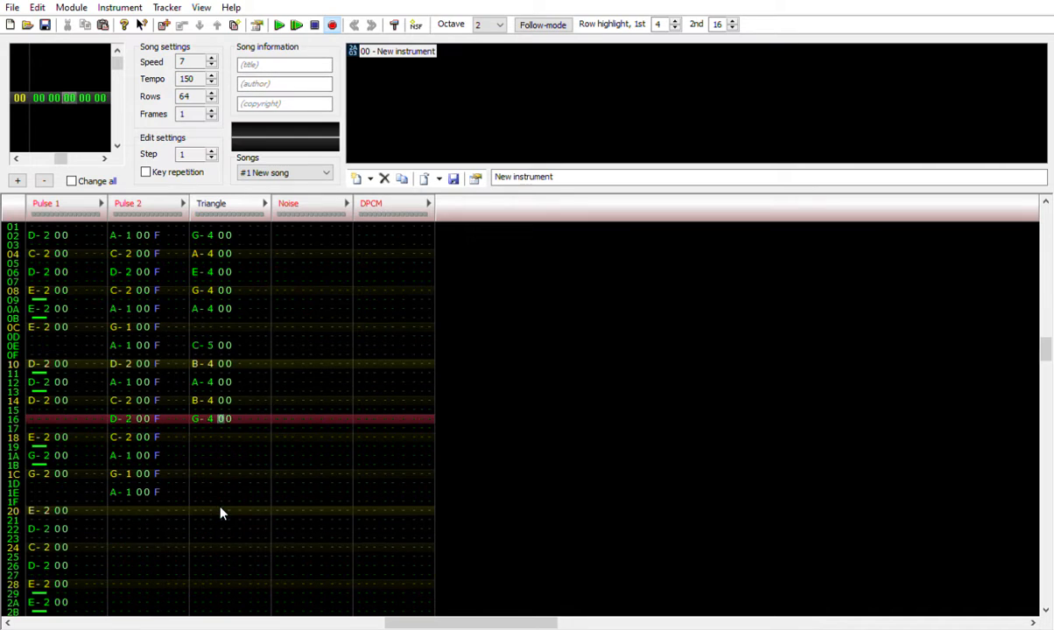
pyautogui.click(202, 410)
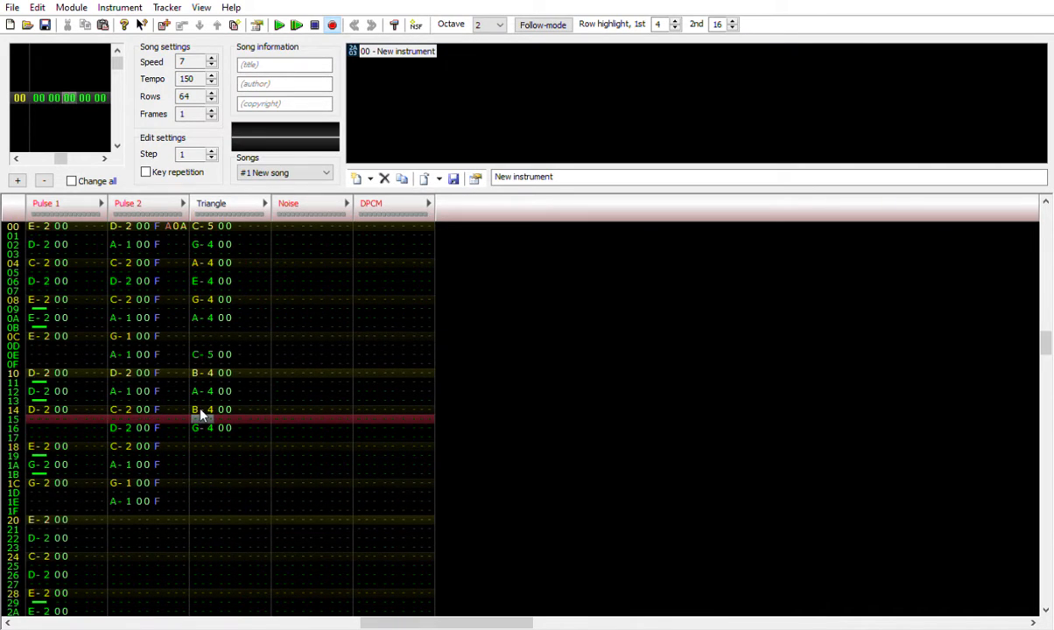
pyautogui.moveTo(202, 416); pyautogui.dragTo(199, 417)
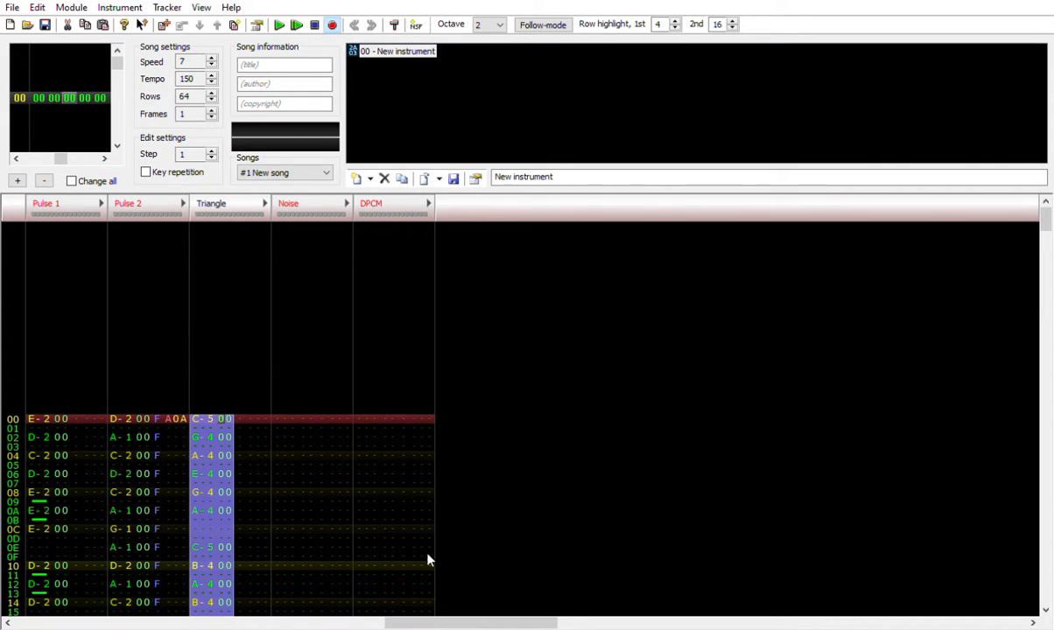
pyautogui.hotkey('ctrl', 'F3')
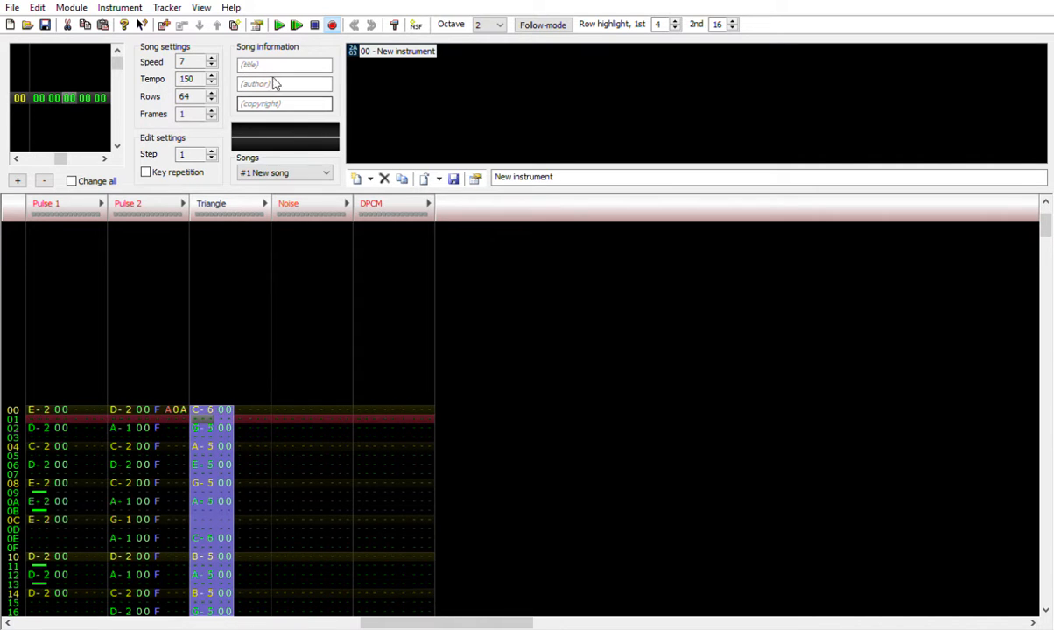
pyautogui.click(281, 23)
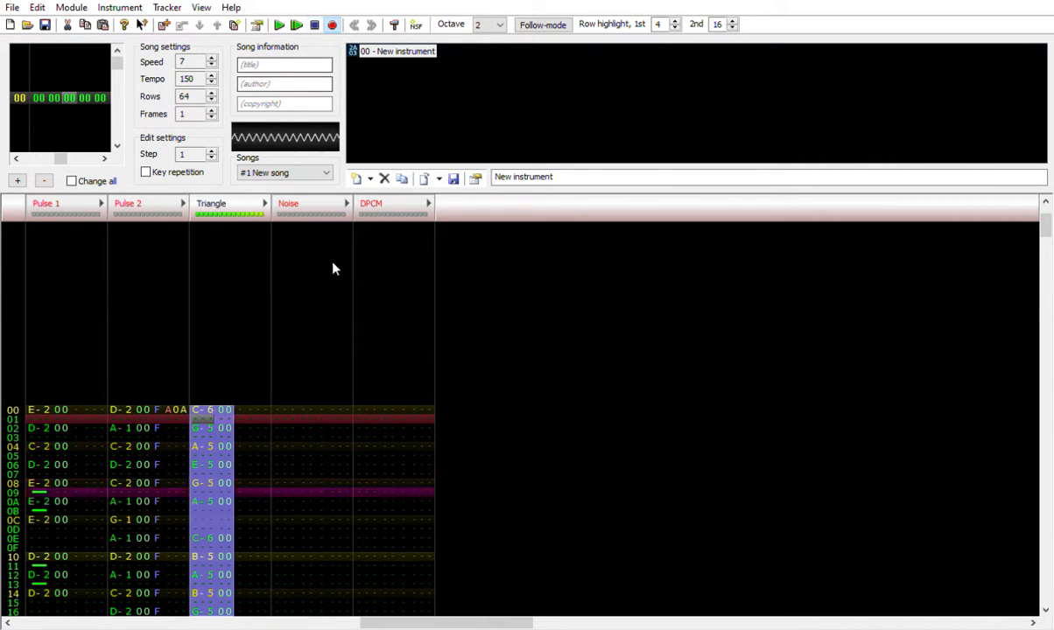
pyautogui.click(314, 25)
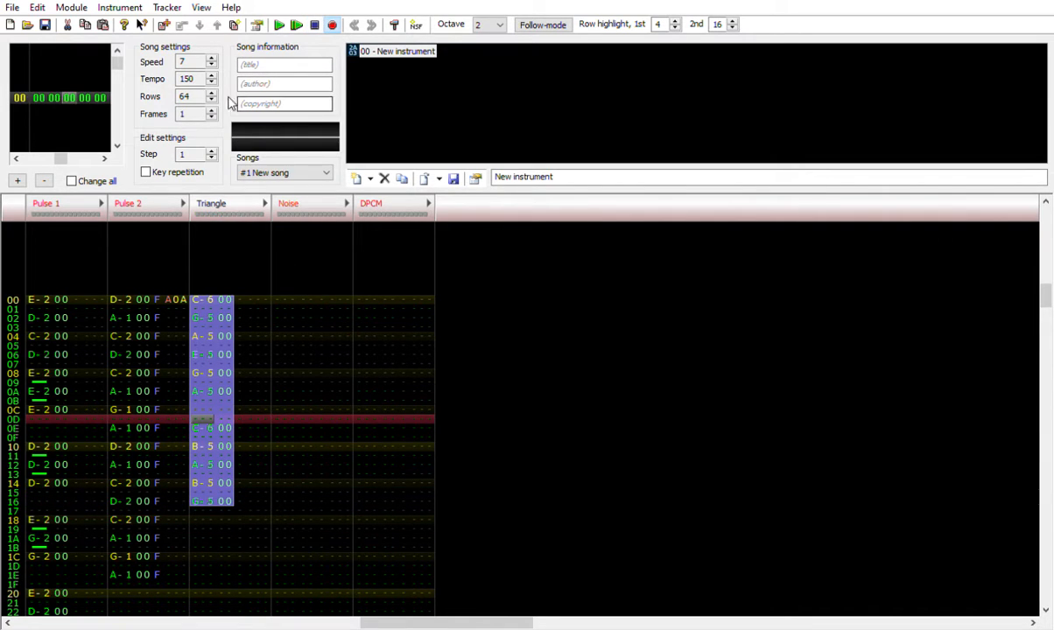
# Delete all notes from the Triangle channel and return to row 00.
pyautogui.click(240, 301)
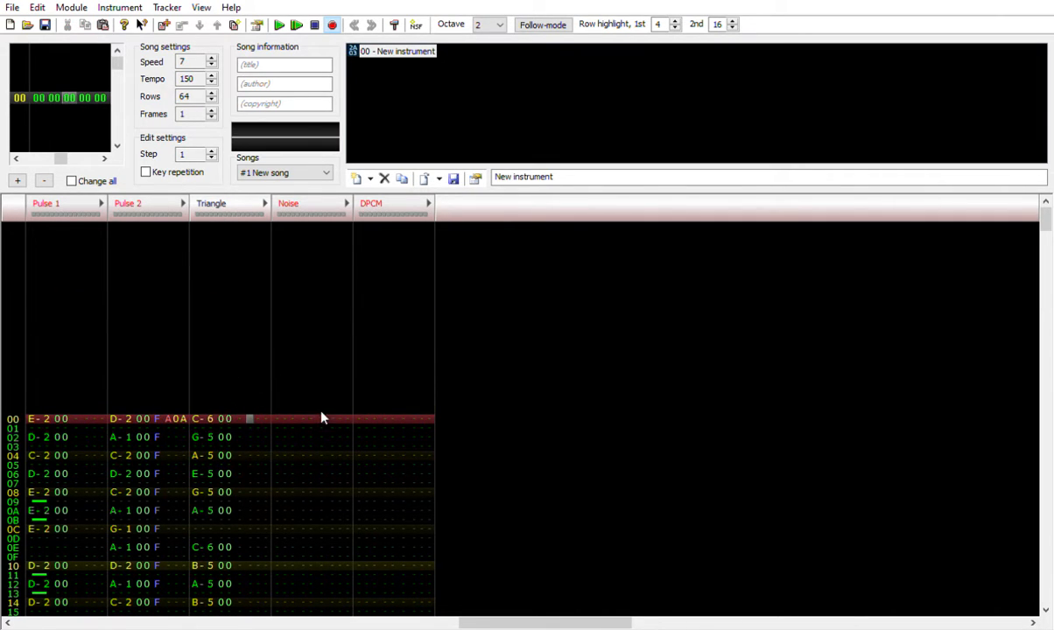
pyautogui.press('Left')
pyautogui.press('Left')
pyautogui.press('Left')
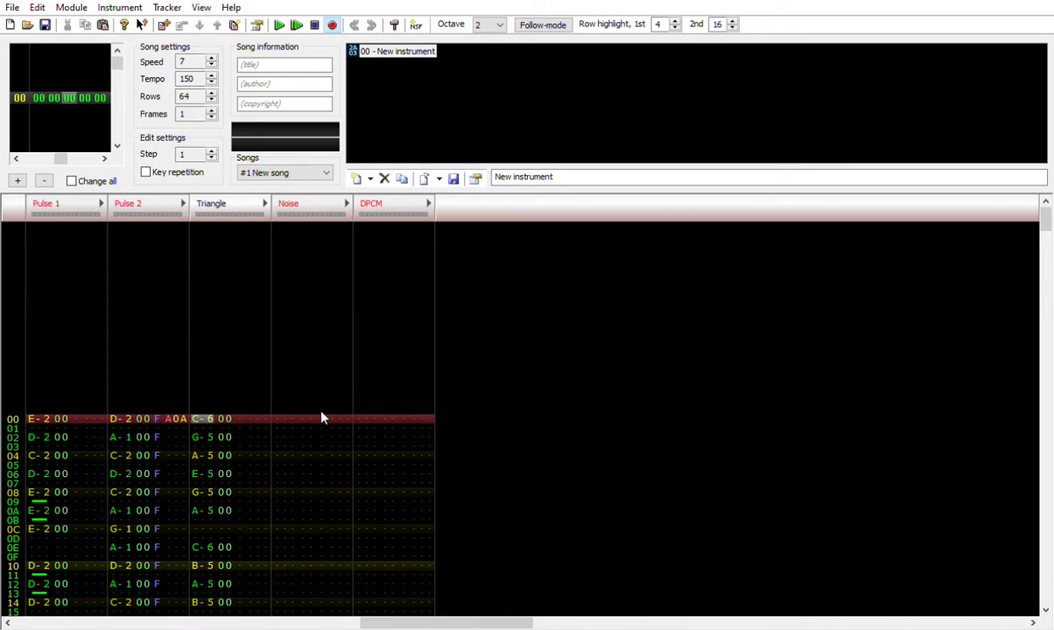
pyautogui.hotkey('ctrl', 'a')
pyautogui.press('Delete')
pyautogui.press('Up')
pyautogui.press('Up')
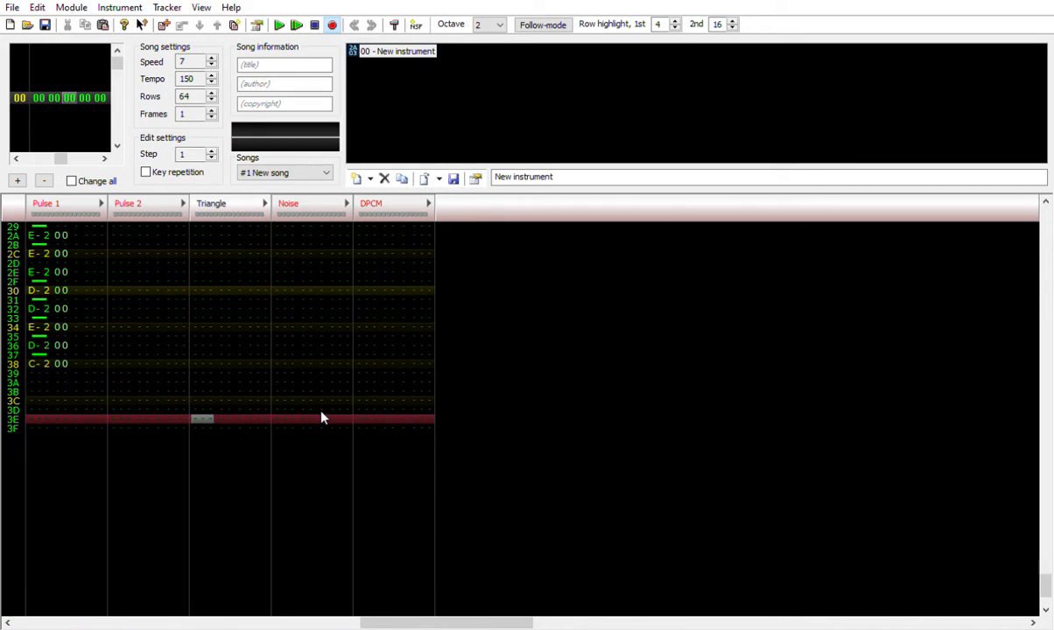
pyautogui.press('Down')
pyautogui.press('Down')
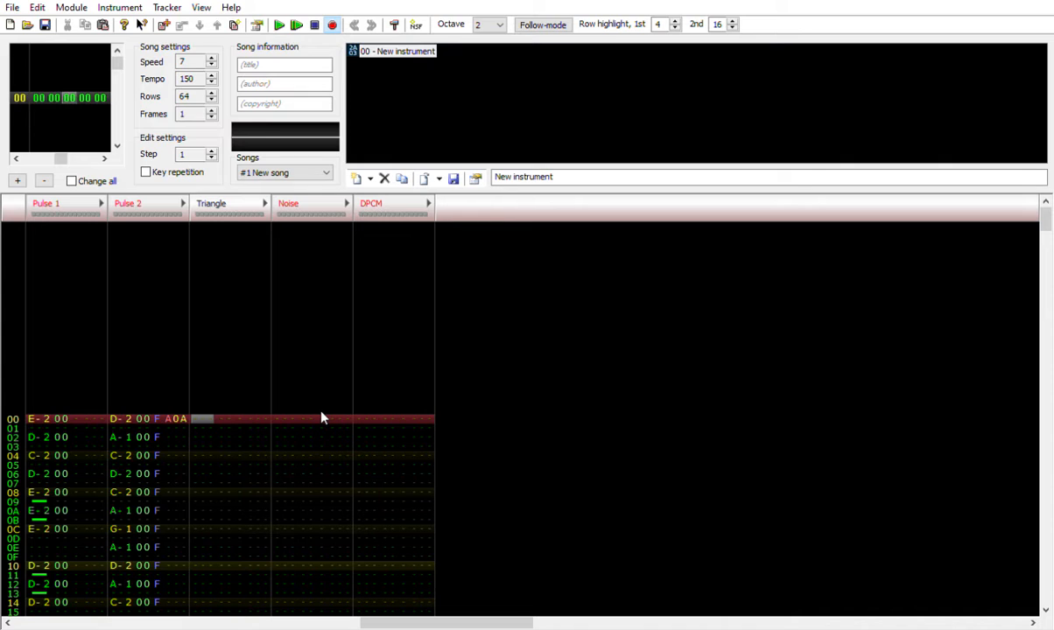
# Set the note entry octave to 4 and enter B-5 with volume F in row 00 of the Triangle channel.
pyautogui.click(487, 25)
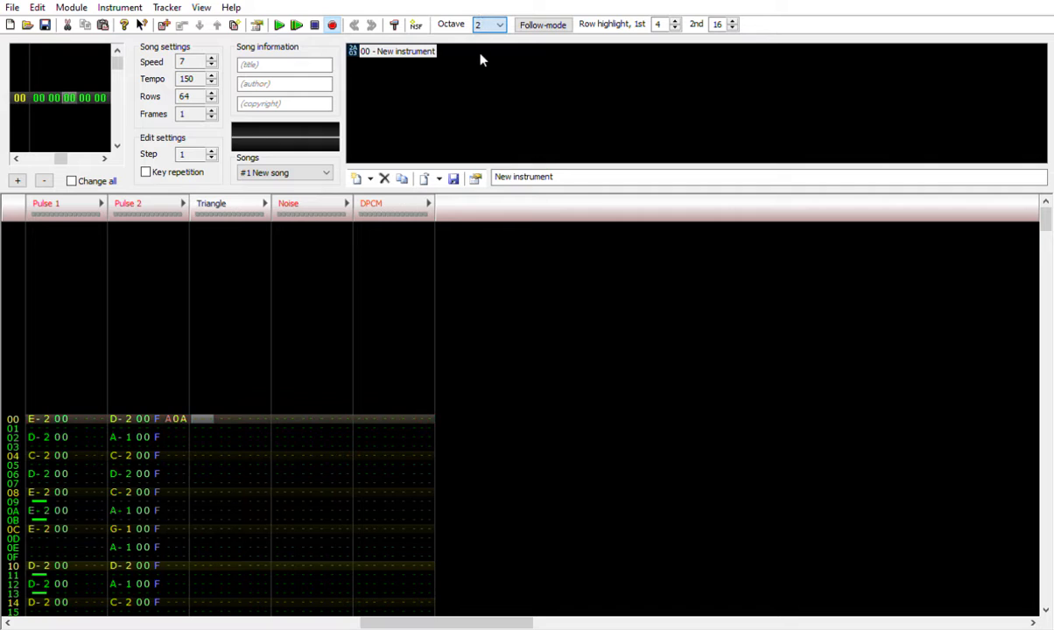
pyautogui.press('Down')
pyautogui.press('Down')
pyautogui.click(194, 426)
pyautogui.click(201, 404)
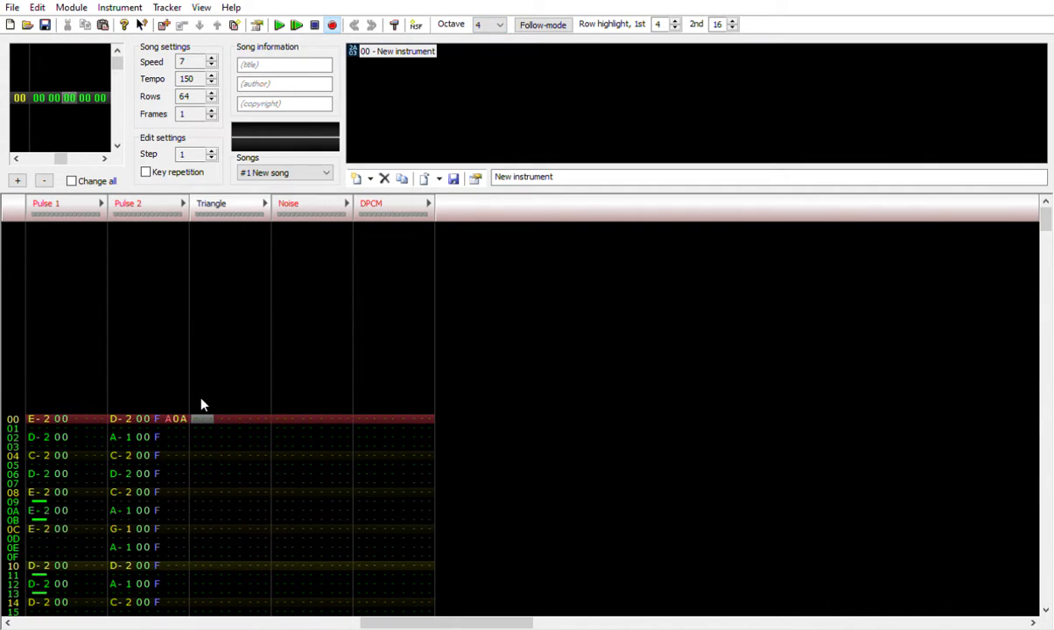
pyautogui.press('u')
pyautogui.press('Right')
pyautogui.press('Right')
pyautogui.press('Right')
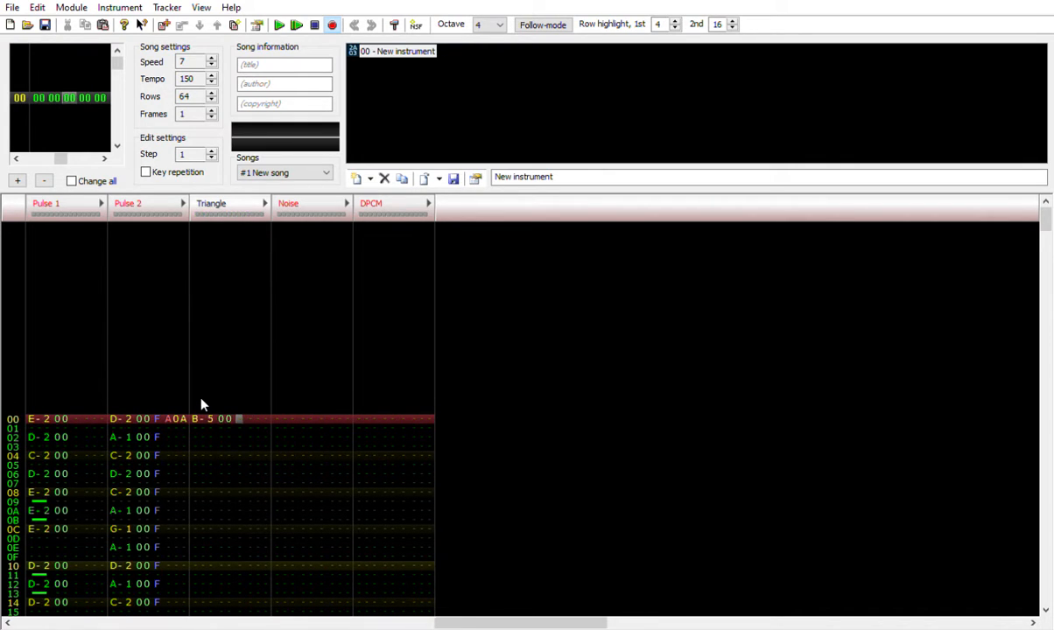
pyautogui.press('f')
pyautogui.press('Right')
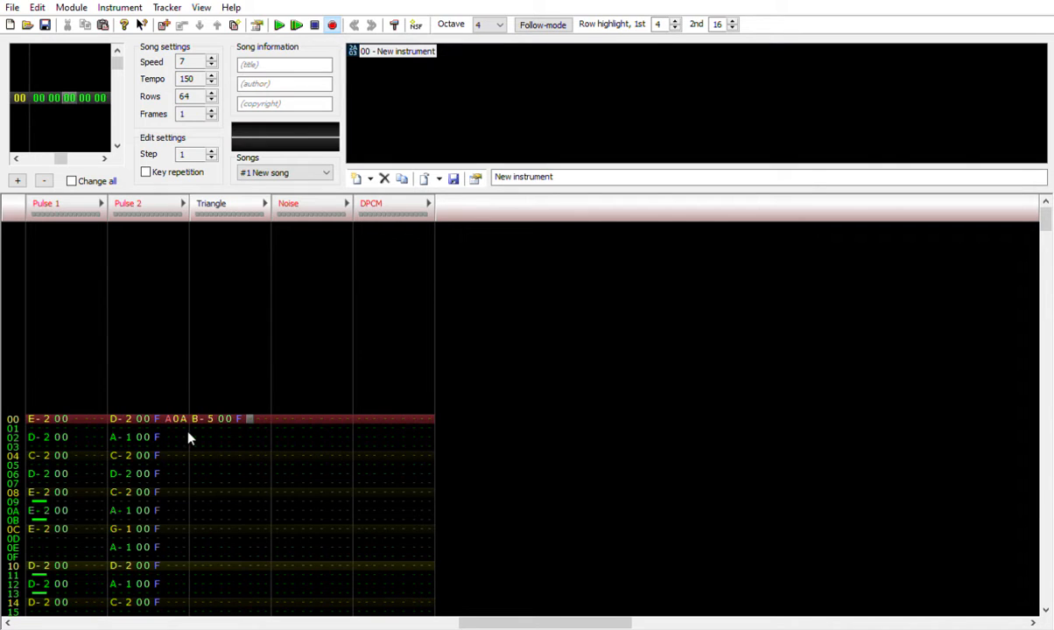
pyautogui.click(173, 411)
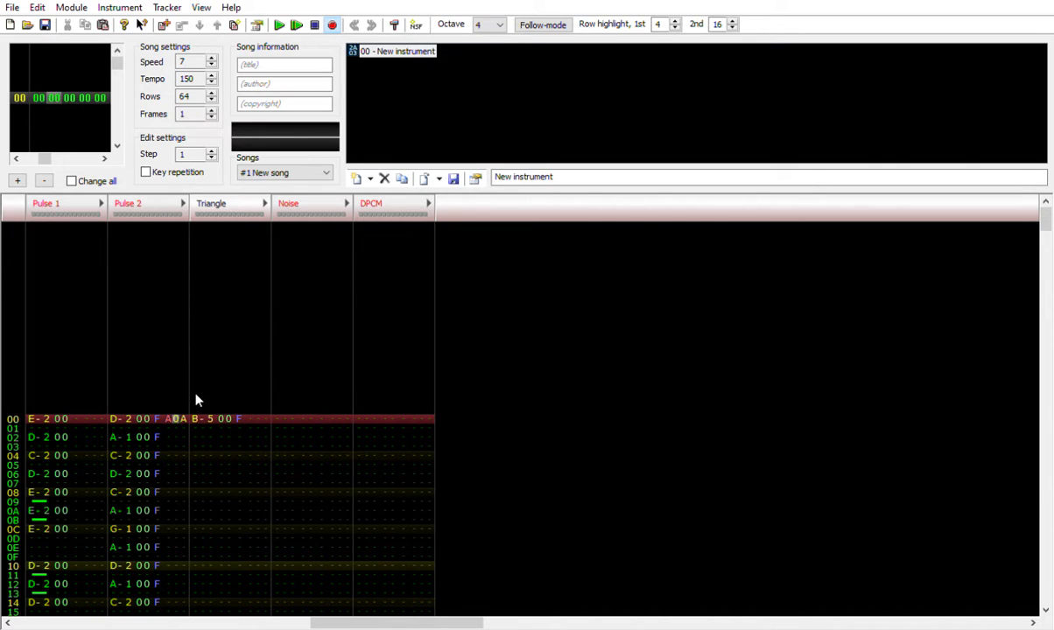
pyautogui.press('Down')
pyautogui.press('Down')
pyautogui.press('Down')
pyautogui.press('Down')
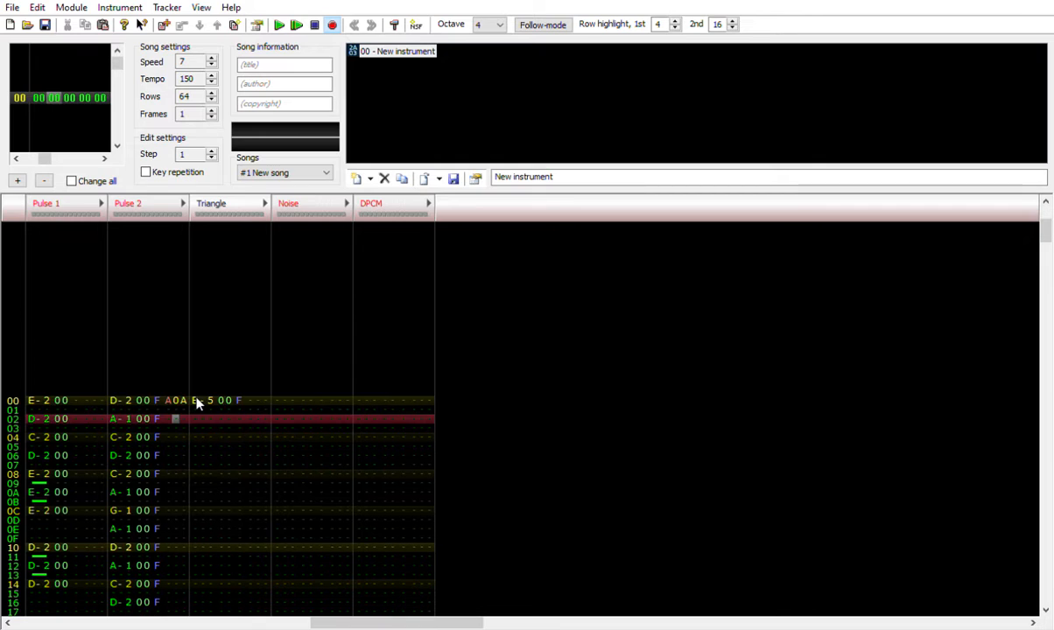
pyautogui.press('Up')
pyautogui.press('Up')
pyautogui.press('Up')
pyautogui.press('Up')
# Add the pitch slide effect 201 to the B-5 note in row 00 of the Triangle channel and play it.
pyautogui.press('Right')
pyautogui.press('Right')
pyautogui.press('Right')
pyautogui.press('Right')
pyautogui.press('Right')
pyautogui.press('Right')
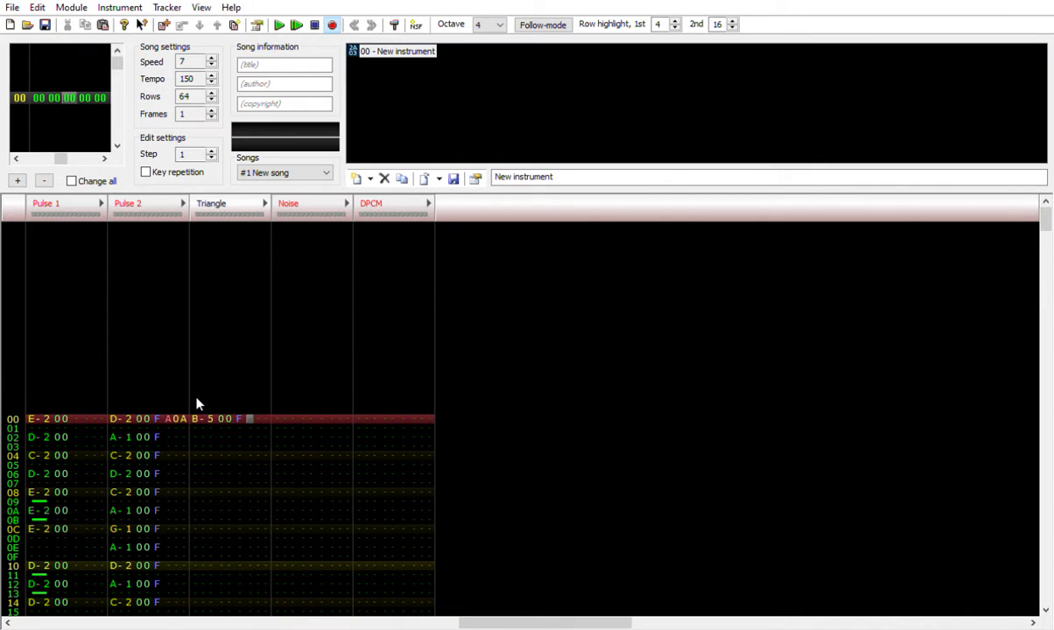
pyautogui.write('200')
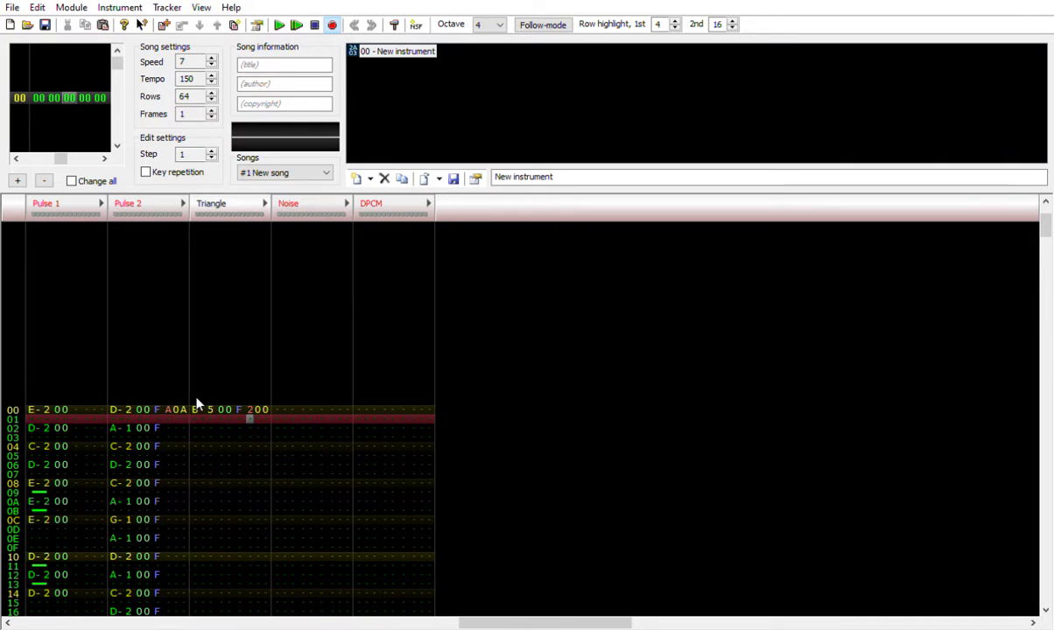
pyautogui.write('1')
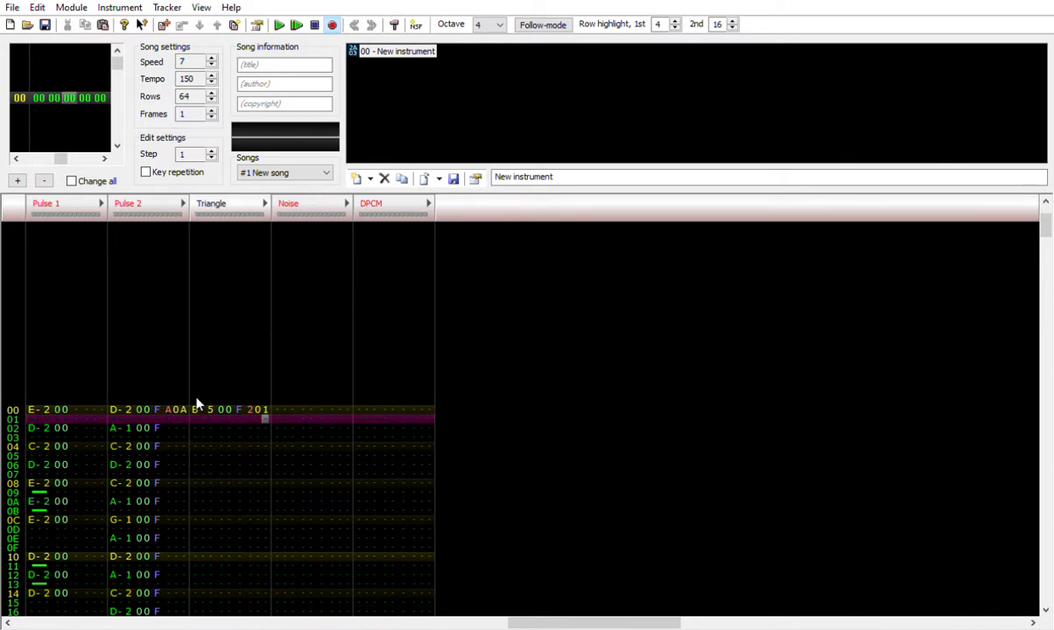
pyautogui.press('Return')
pyautogui.press('Return')
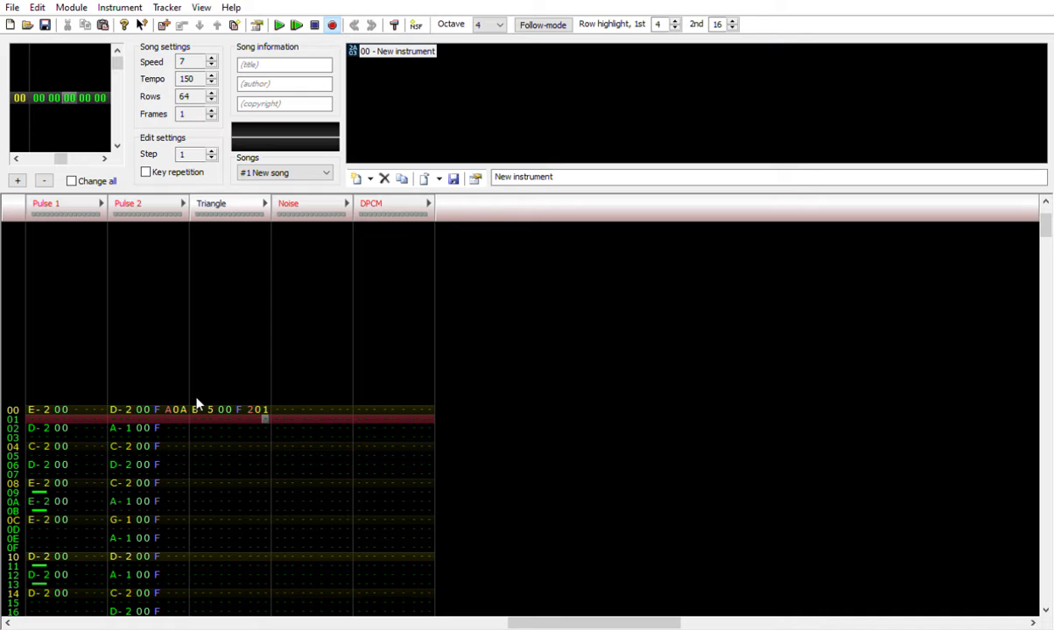
pyautogui.press('Return')
pyautogui.press('Return')
pyautogui.press('Left')
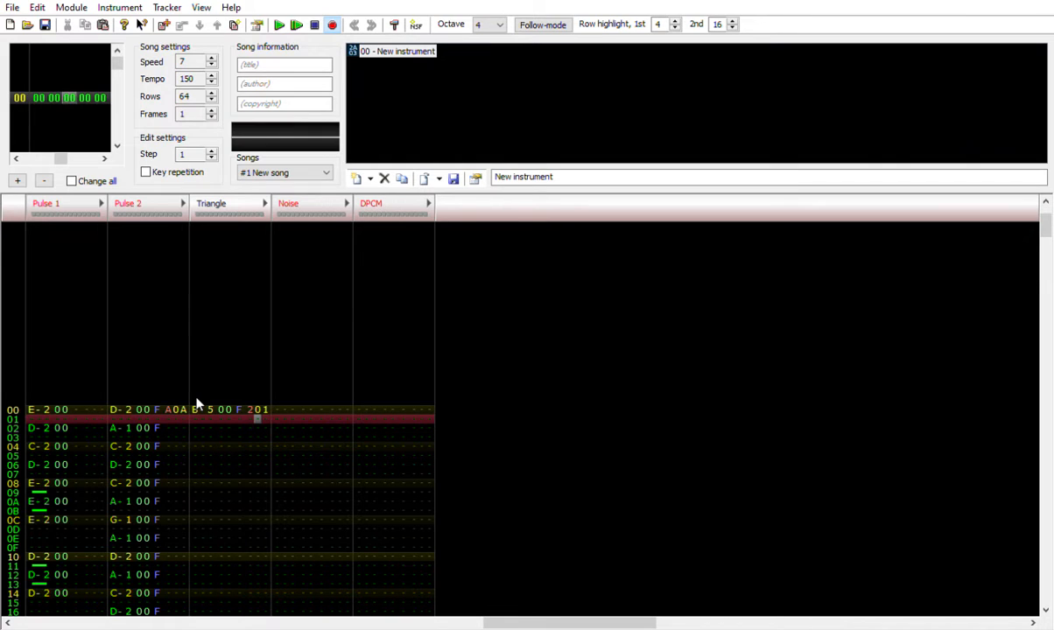
# Change the pitch slide effect on the B-5 note in row 00 of the Triangle channel to 221.
pyautogui.press('Up')
pyautogui.press('Right')
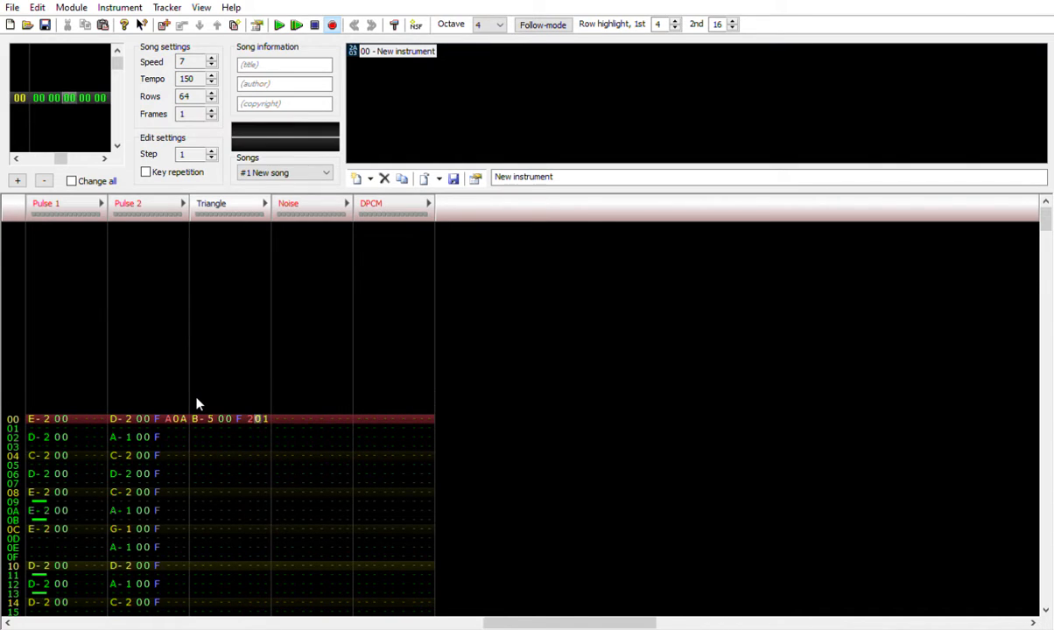
pyautogui.press('Left')
pyautogui.write('2')
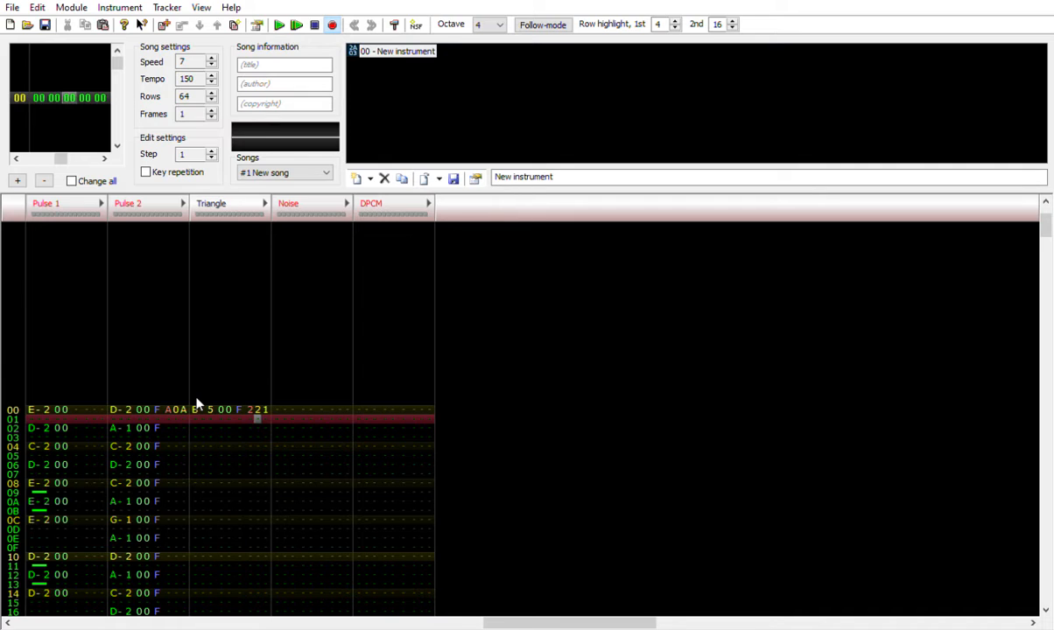
# Enter a D-5 note in row 04 of the Triangle channel and play the pattern.
pyautogui.click(196, 405)
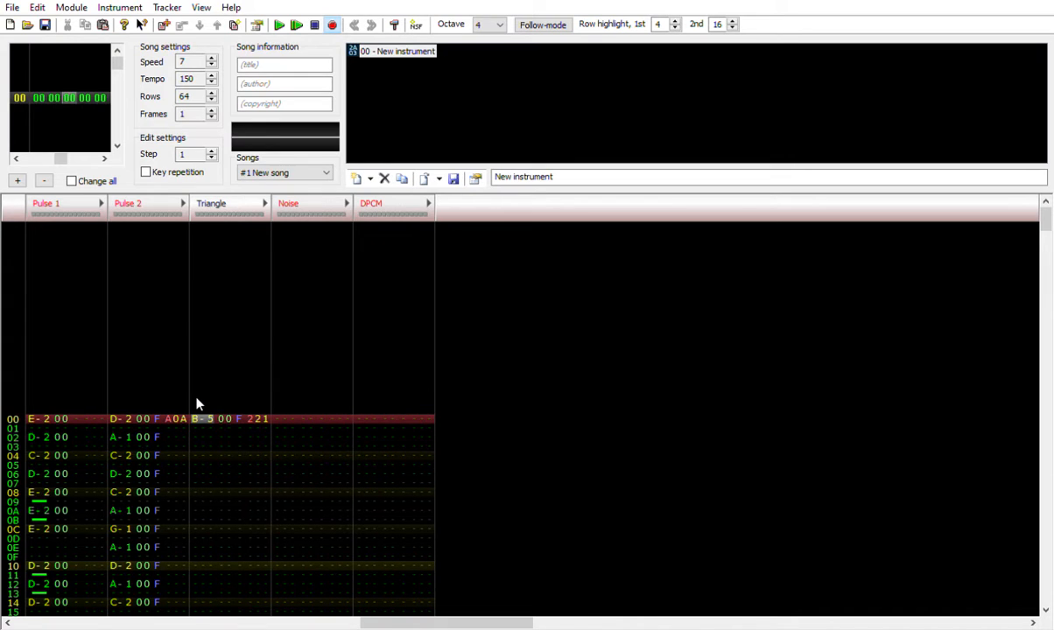
pyautogui.press('Down')
pyautogui.press('Down')
pyautogui.press('Down')
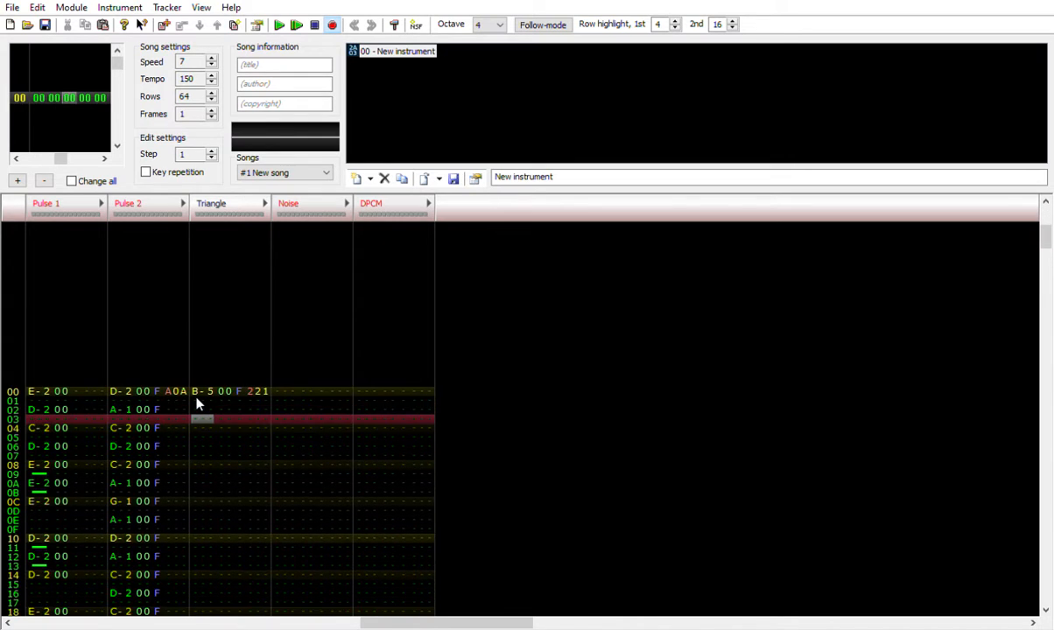
pyautogui.press('Down')
pyautogui.press('w')
pyautogui.press('Up')
pyautogui.press('Right')
pyautogui.press('Up')
pyautogui.press('Up')
pyautogui.press('Up')
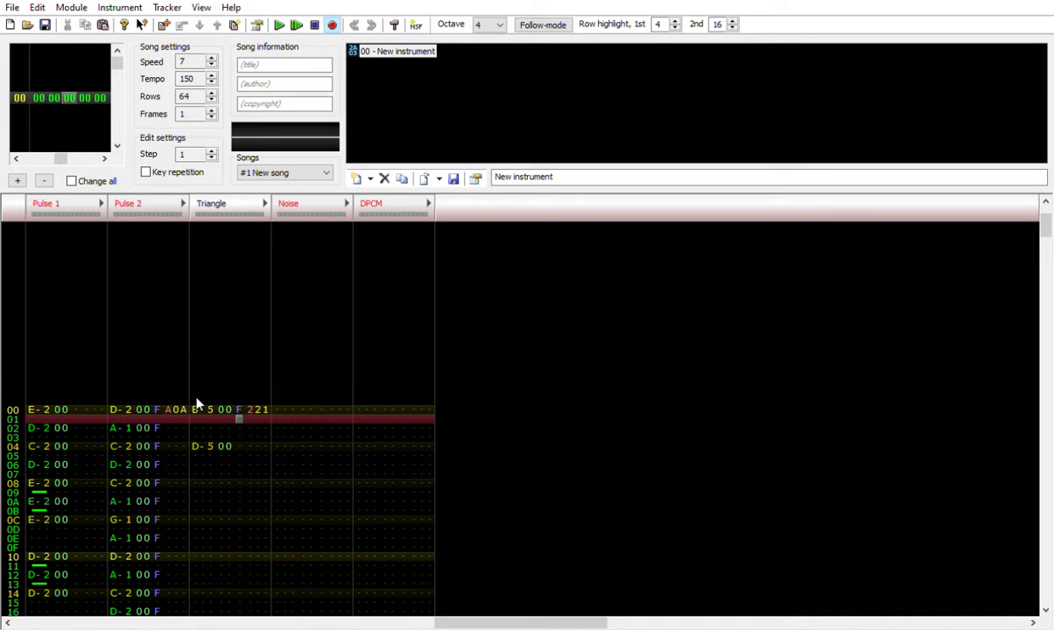
pyautogui.press('Left')
pyautogui.press('Return')
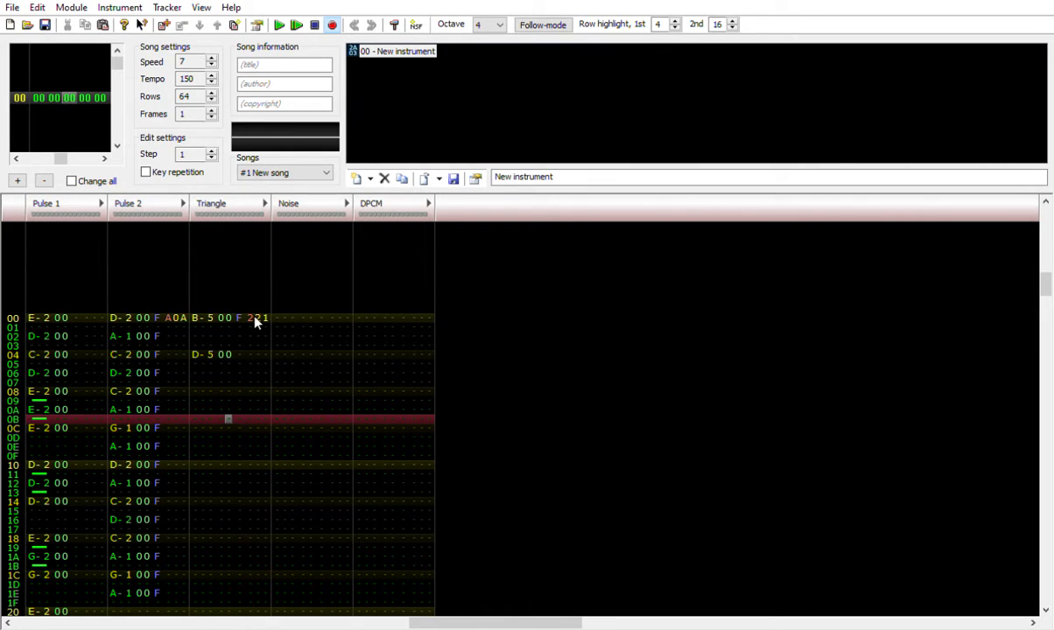
# Show the extra effect columns of Pulse 2, mute the Triangle and Pulse 1 channels, and briefly play the song.
pyautogui.click(182, 201)
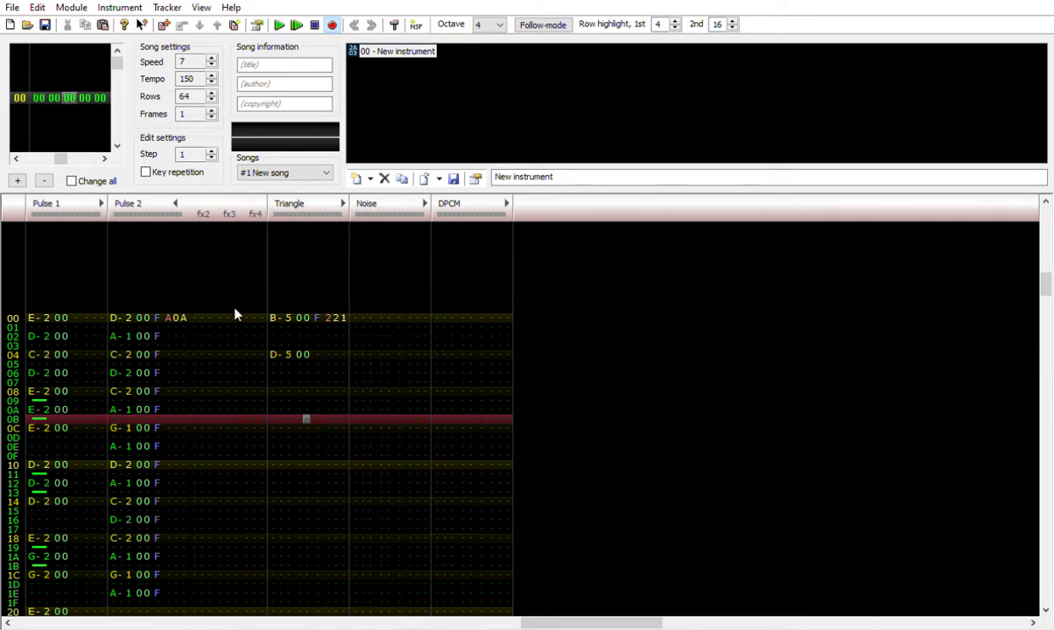
pyautogui.click(289, 203)
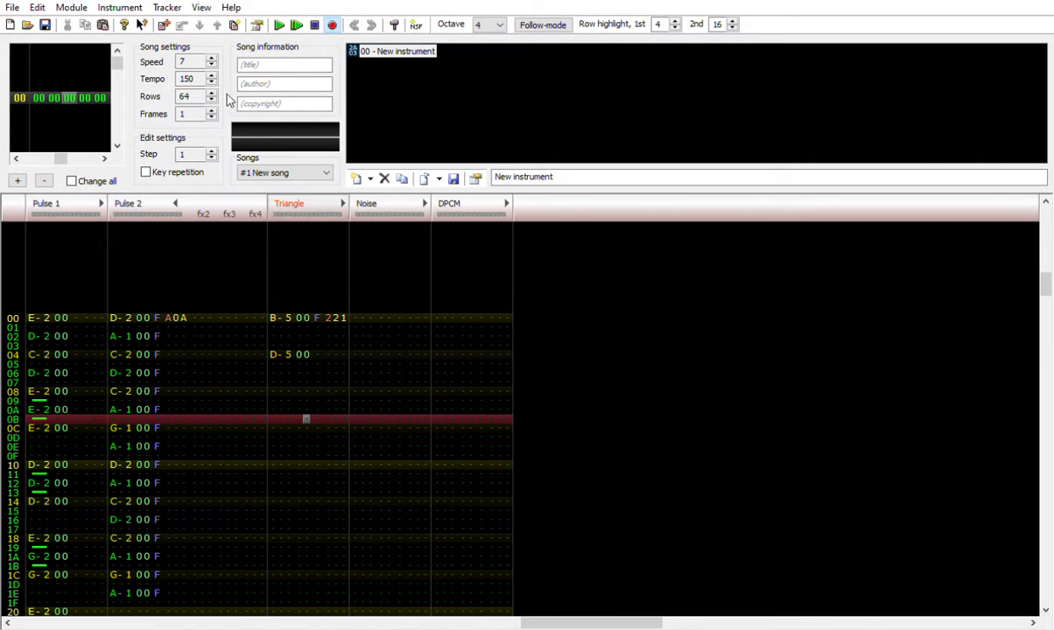
pyautogui.click(66, 202)
pyautogui.click(296, 23)
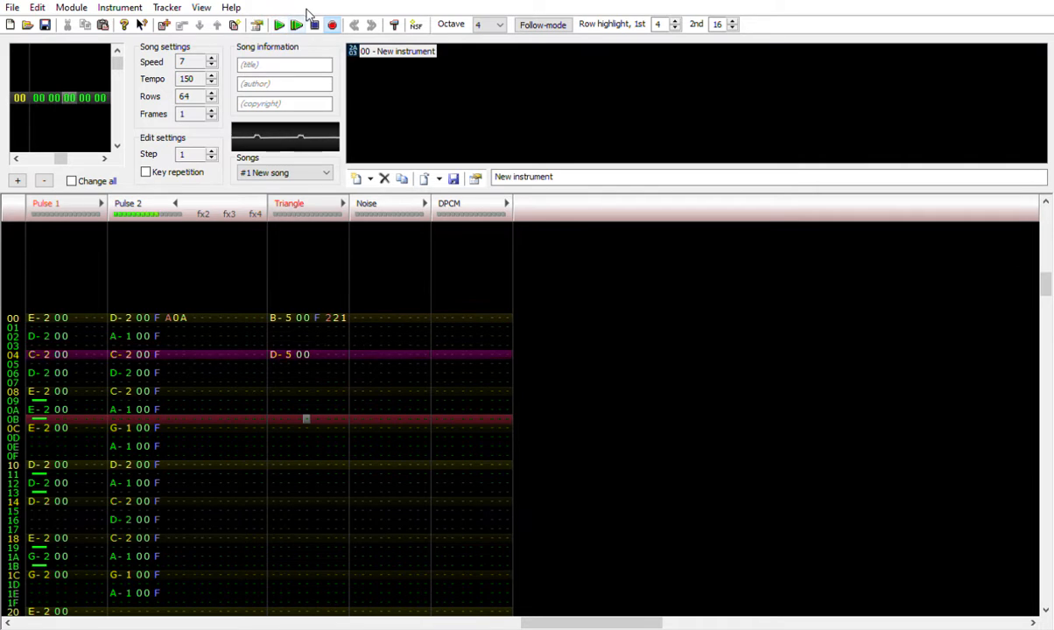
pyautogui.click(315, 23)
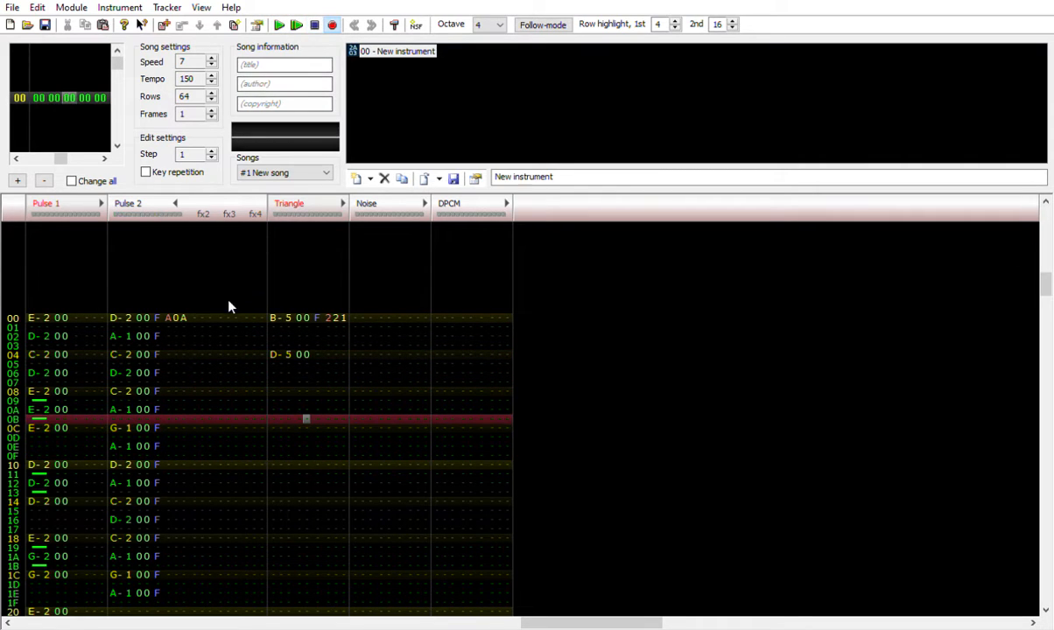
# Add the effect 221 in the second effect column of Pulse 2 at row 00 and play it.
pyautogui.scroll(3, 210, 306)
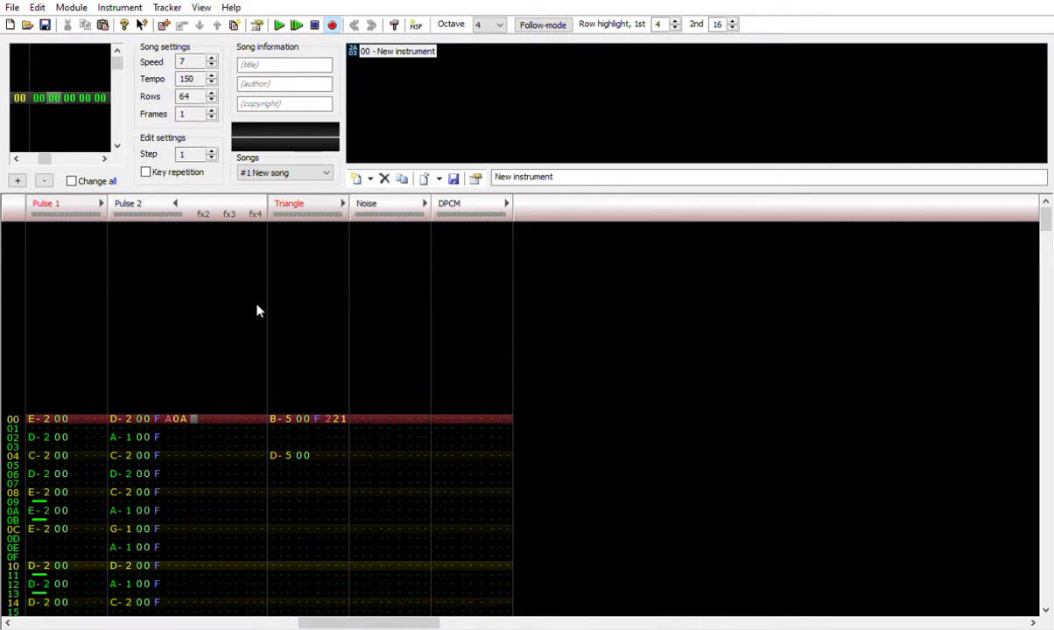
pyautogui.write('221')
pyautogui.press('Return')
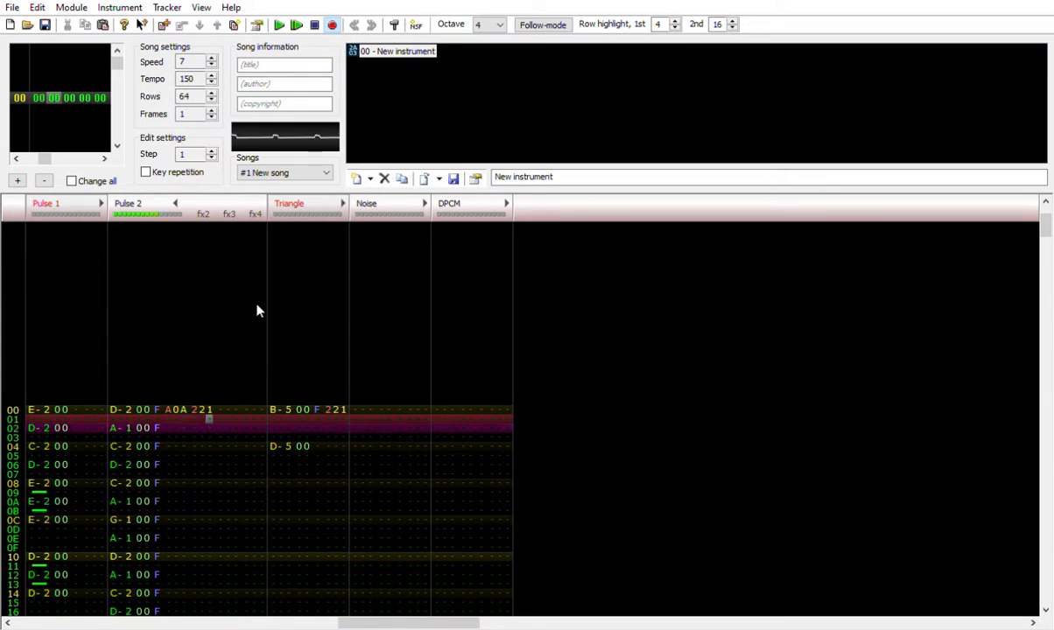
pyautogui.press('Return')
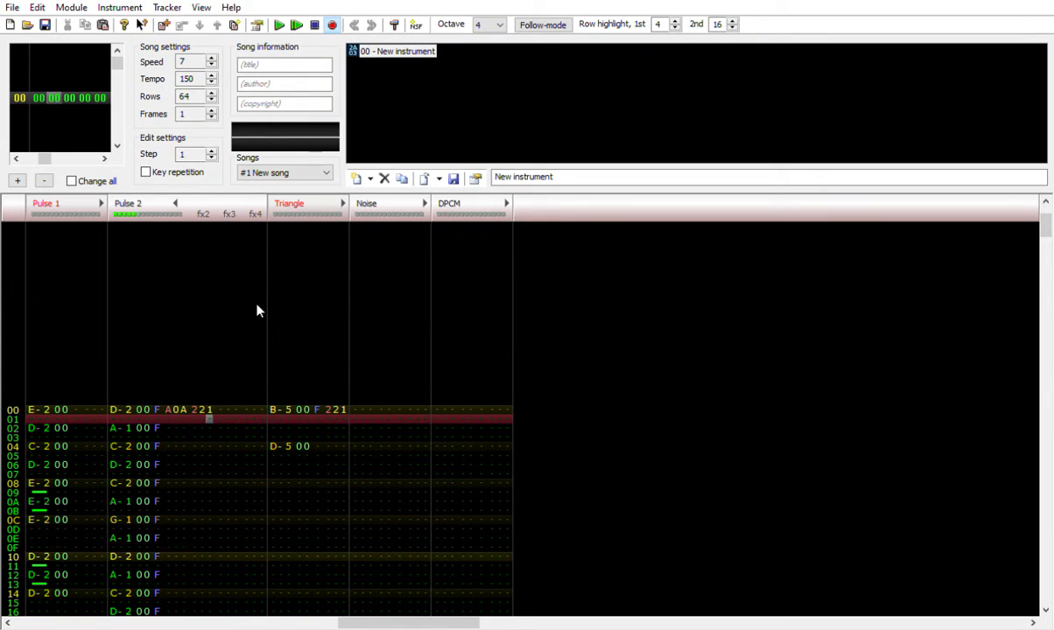
# Delete the effect 221 from the second effect column of Pulse 2 at row 00.
pyautogui.press('Left')
pyautogui.press('Left')
pyautogui.press('End')
pyautogui.press('Home')
pyautogui.press('Down')
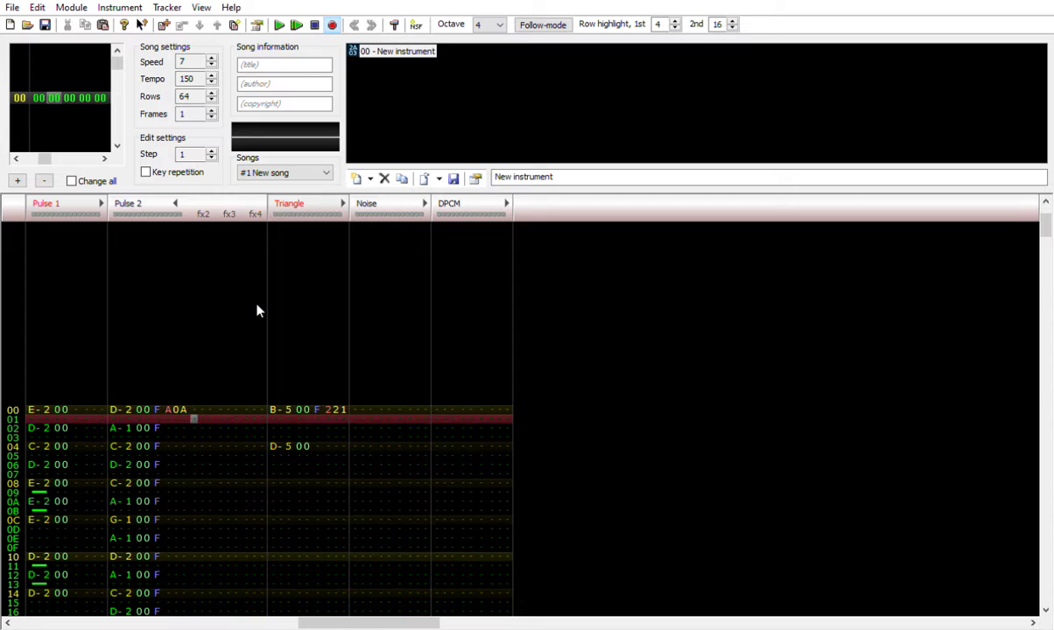
# Enter effect 400 in the second effect column of Pulse 2 at row 00 and delete the A0A effect beside it.
pyautogui.press('Up')
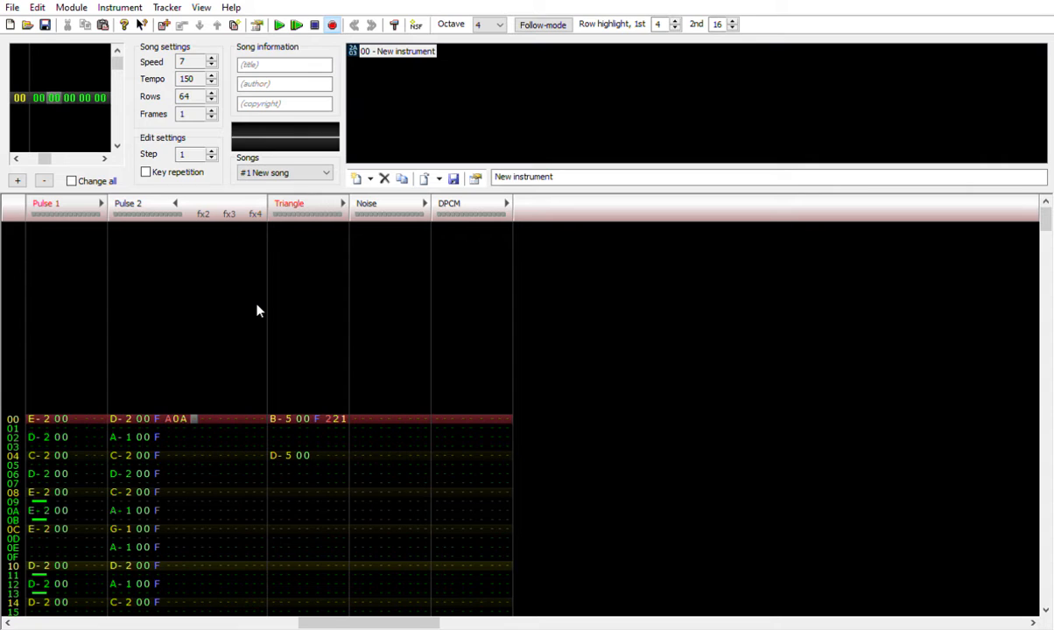
pyautogui.write('400')
pyautogui.press('Left')
pyautogui.press('Left')
pyautogui.press('Left')
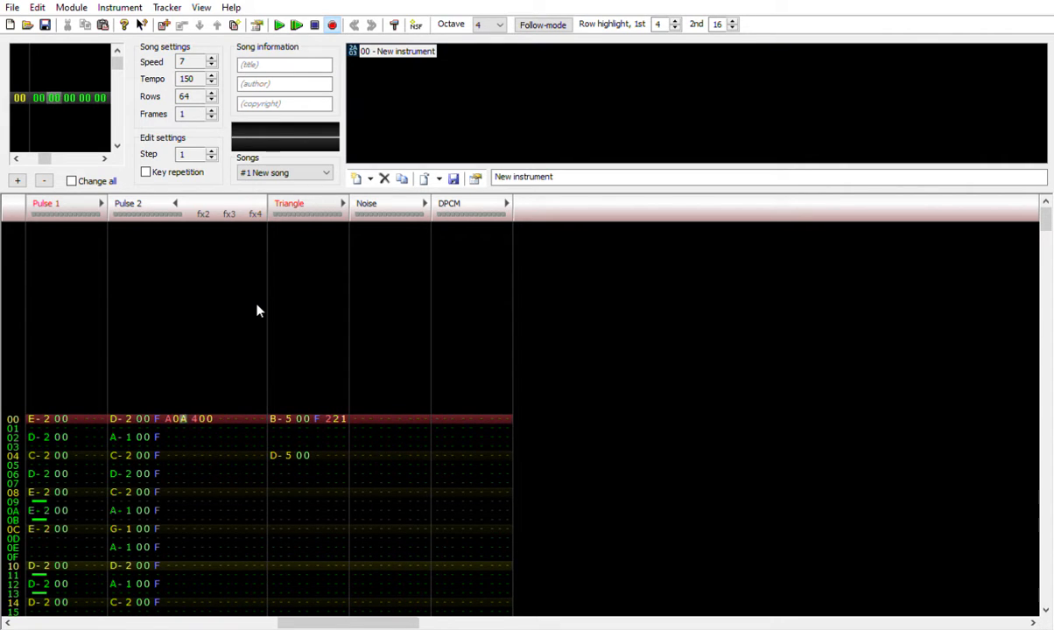
pyautogui.press('Delete')
# Change the last digit of the row 00 Pulse 2 effect so that it reads 404.
pyautogui.press('Right')
pyautogui.press('Right')
pyautogui.press('Right')
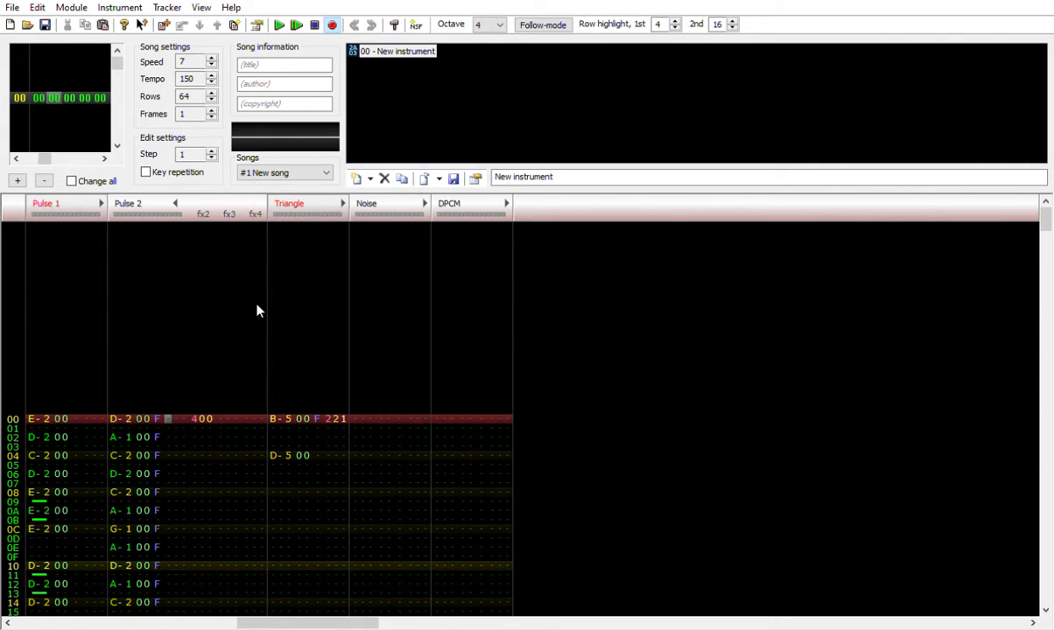
pyautogui.press('Right')
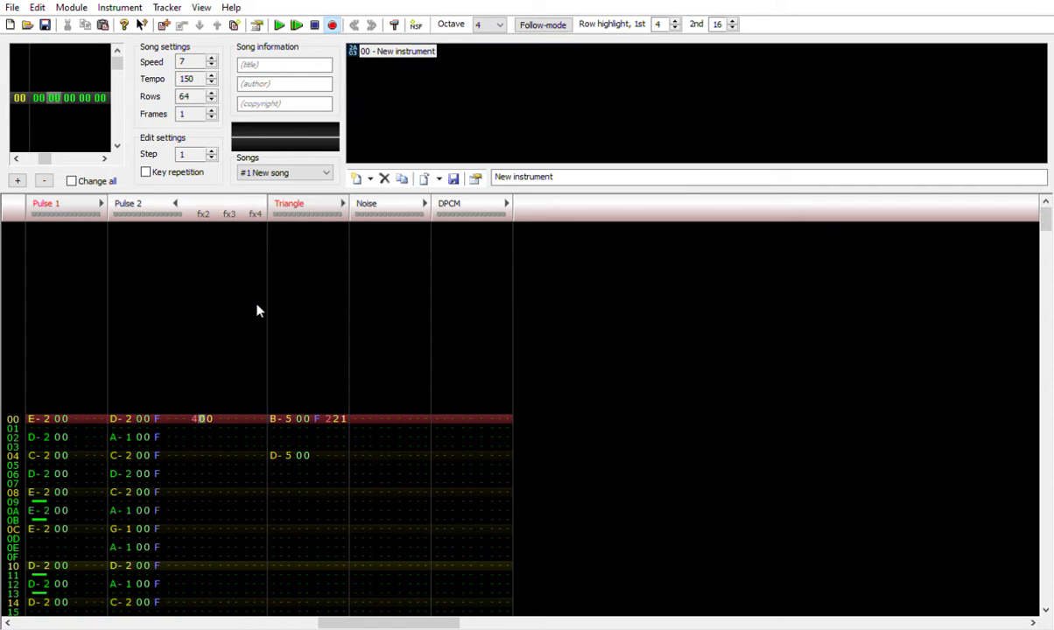
pyautogui.press('Right')
pyautogui.write('4')
pyautogui.press('Up')
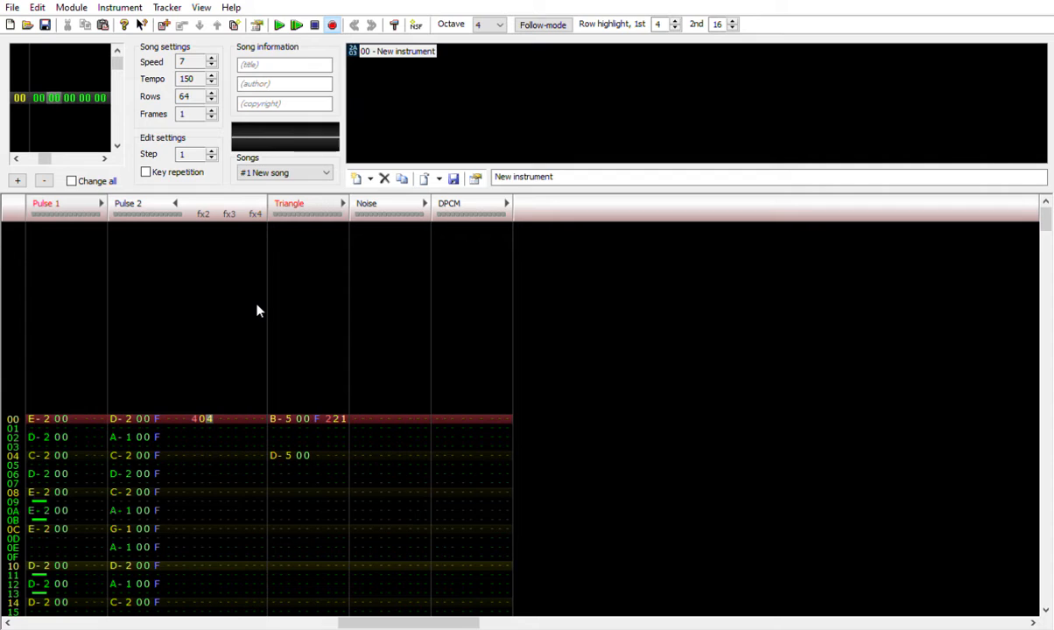
# Set the Pulse 2 effect in row 00 to 444, then play and stop the pattern.
pyautogui.press('Left')
pyautogui.press('Right')
pyautogui.press('Left')
pyautogui.write('4')
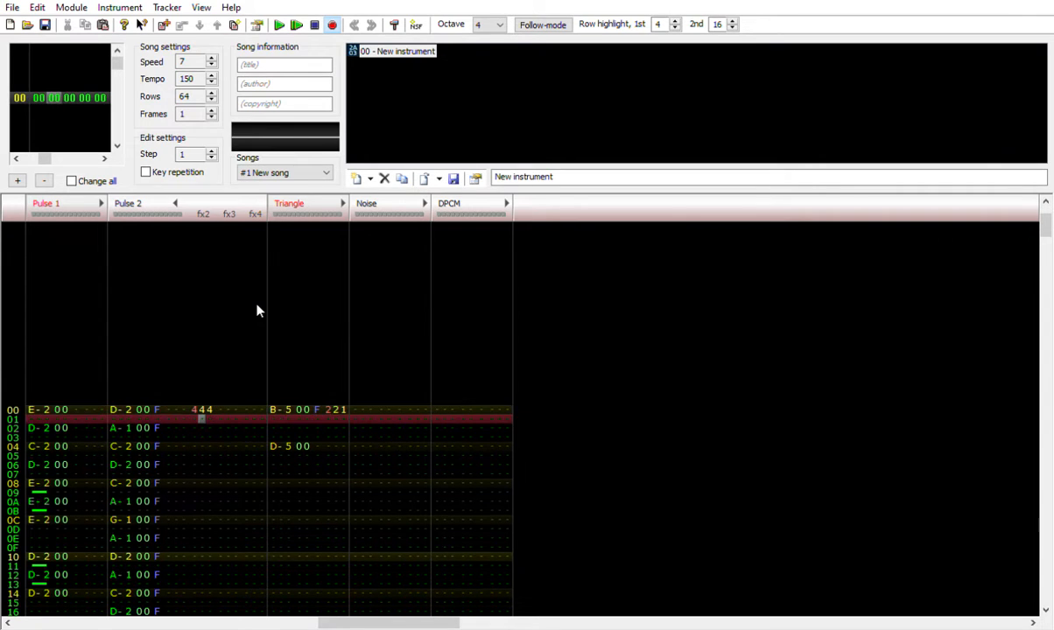
pyautogui.press('Return')
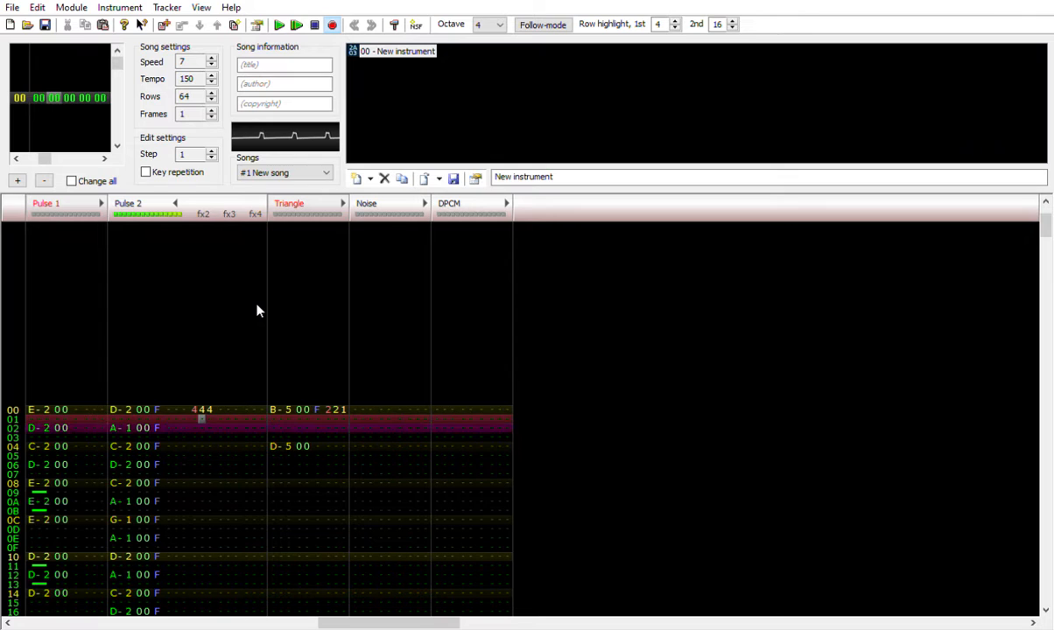
pyautogui.press('Right')
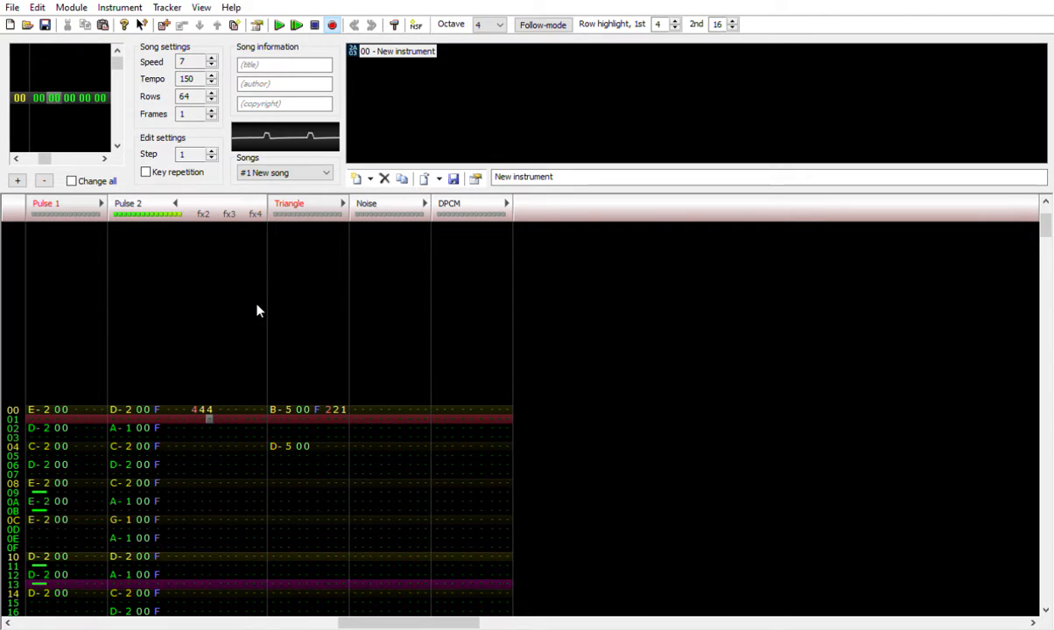
pyautogui.press('Return')
# Set the Pulse 2 effect in row 00 to 488, then play and stop the pattern.
pyautogui.press('Up')
pyautogui.press('Left')
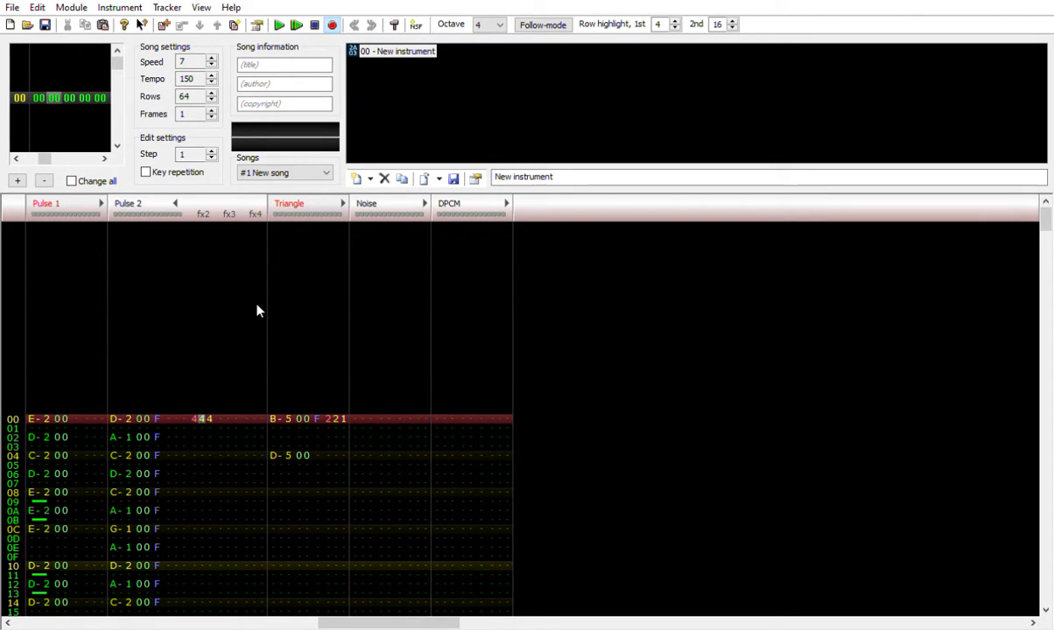
pyautogui.write('88')
pyautogui.press('Return')
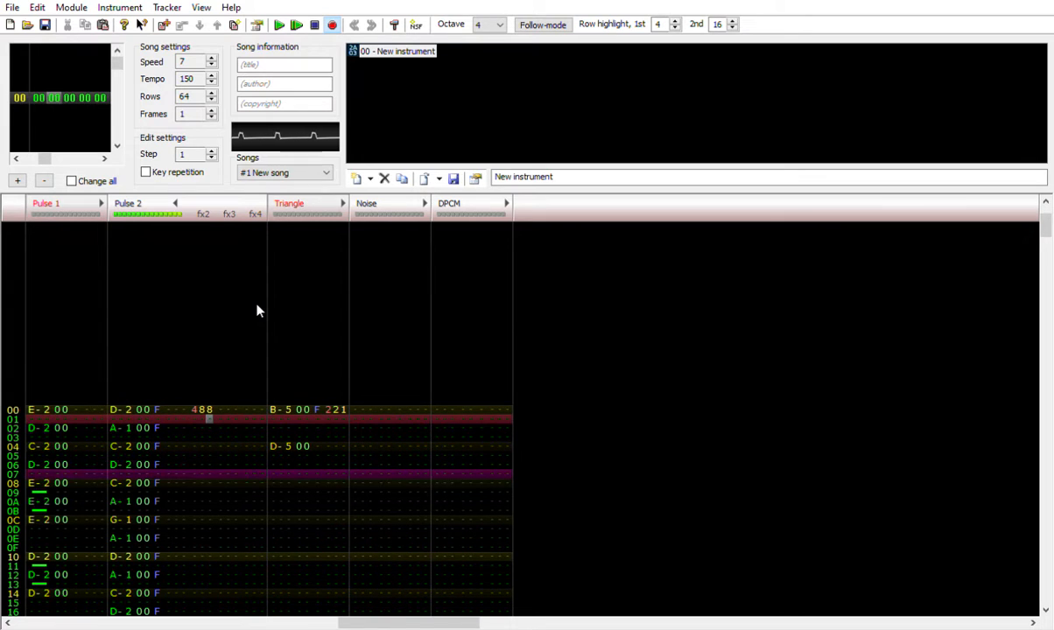
pyautogui.press('Return')
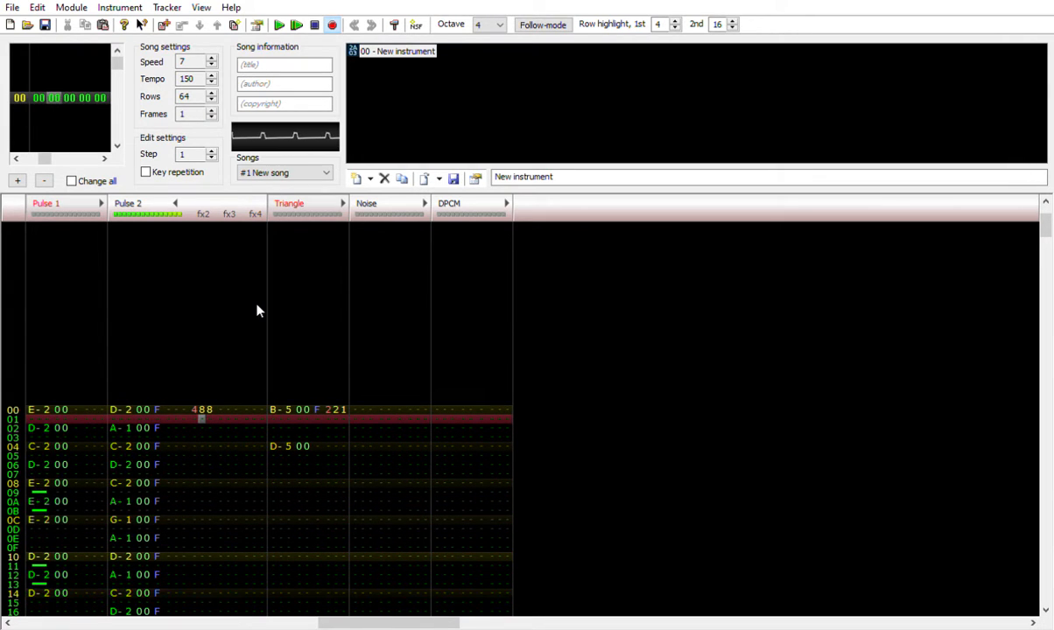
# Set the Pulse 2 effect in row 00 to 4FF, then play and stop the pattern.
pyautogui.press('Up')
pyautogui.press('Right')
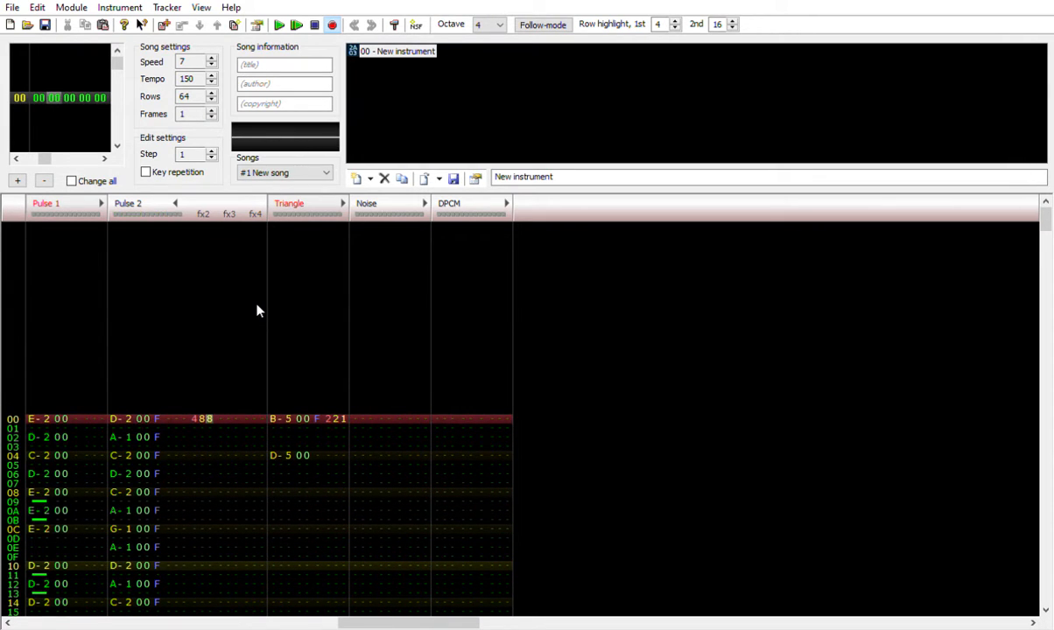
pyautogui.press('Left')
pyautogui.write('ff')
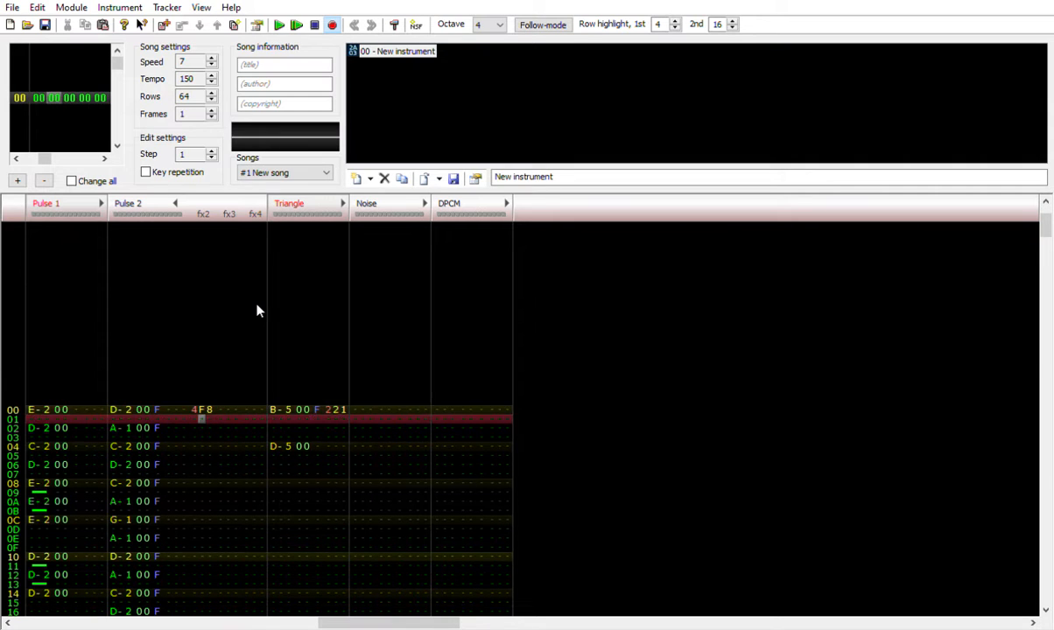
pyautogui.press('Return')
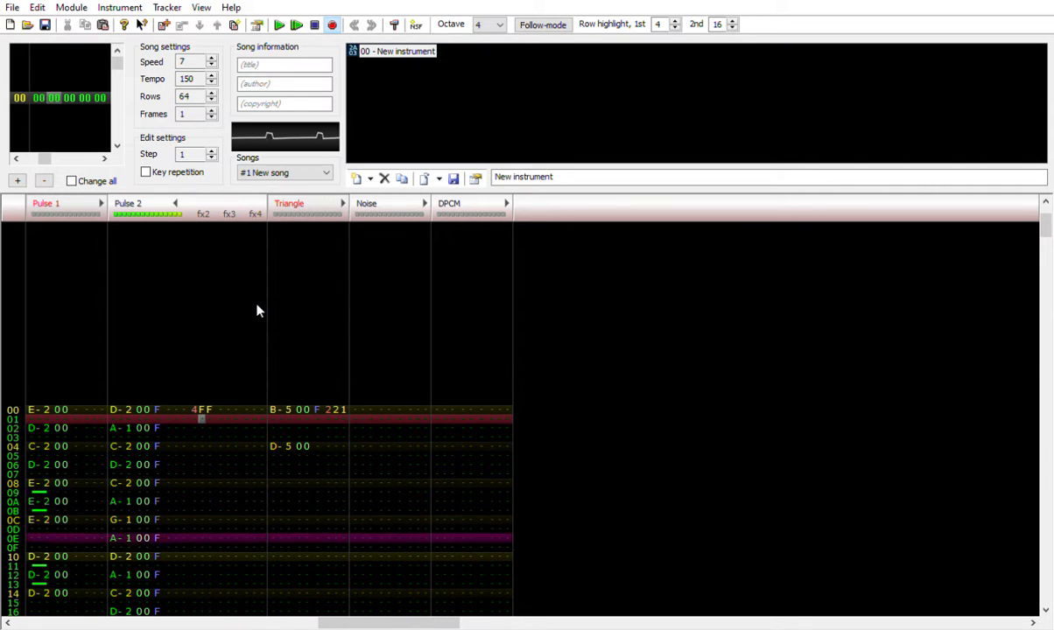
pyautogui.press('Return')
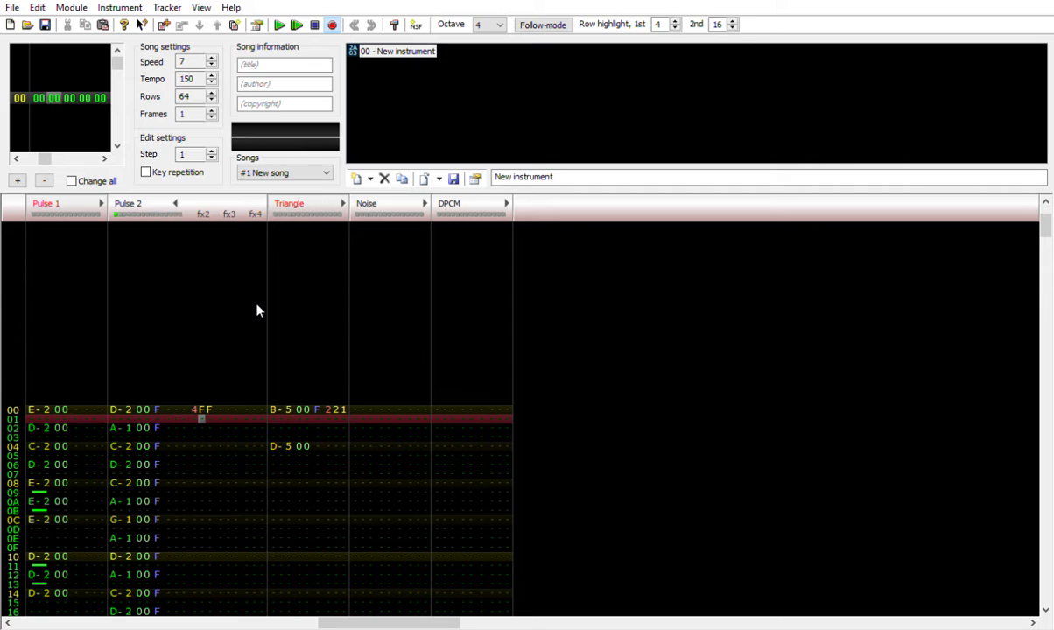
# Delete the effect from the second effect column of Pulse 2 at row 00.
pyautogui.press('Left')
pyautogui.press('Up')
pyautogui.press('Delete')
pyautogui.press('Left')
pyautogui.press('Left')
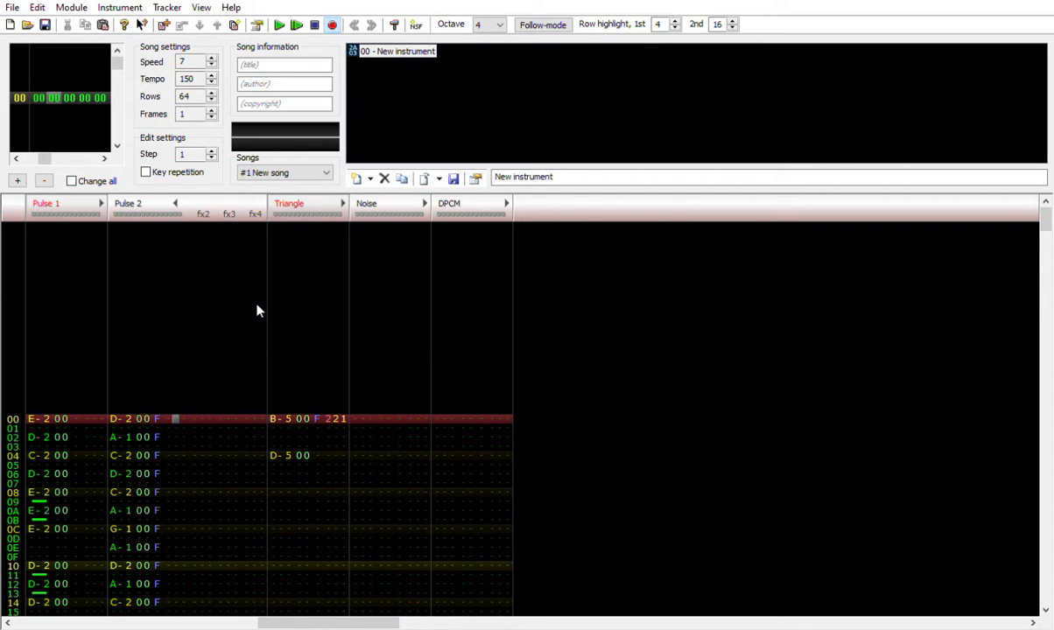
pyautogui.press('Right')
pyautogui.press('Right')
pyautogui.press('Right')
pyautogui.press('Right')
pyautogui.press('Right')
pyautogui.press('Right')
pyautogui.press('Right')
pyautogui.press('Right')
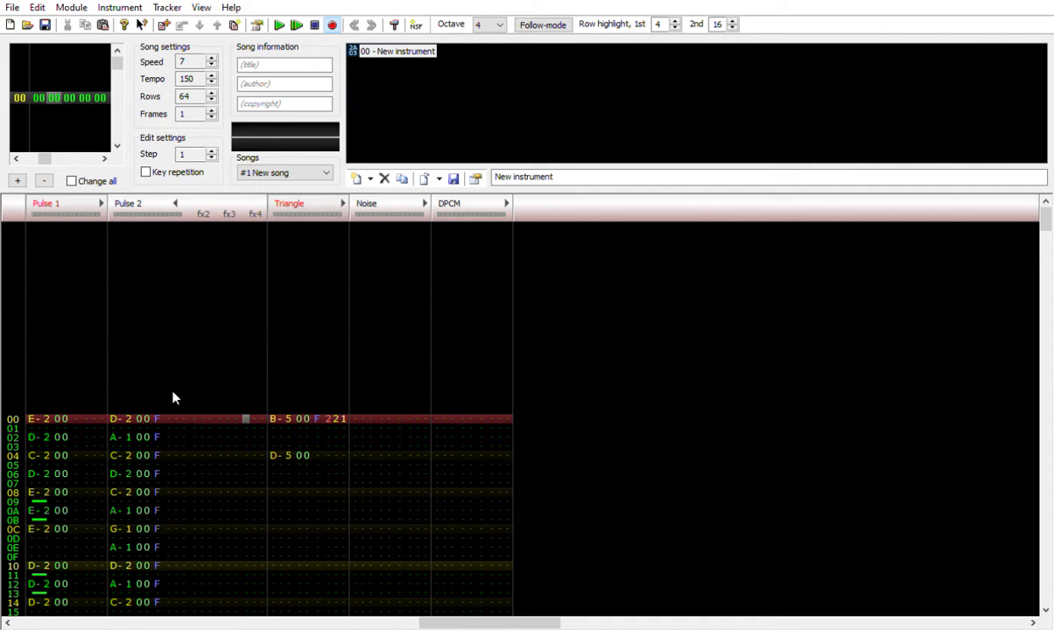
pyautogui.click(218, 427)
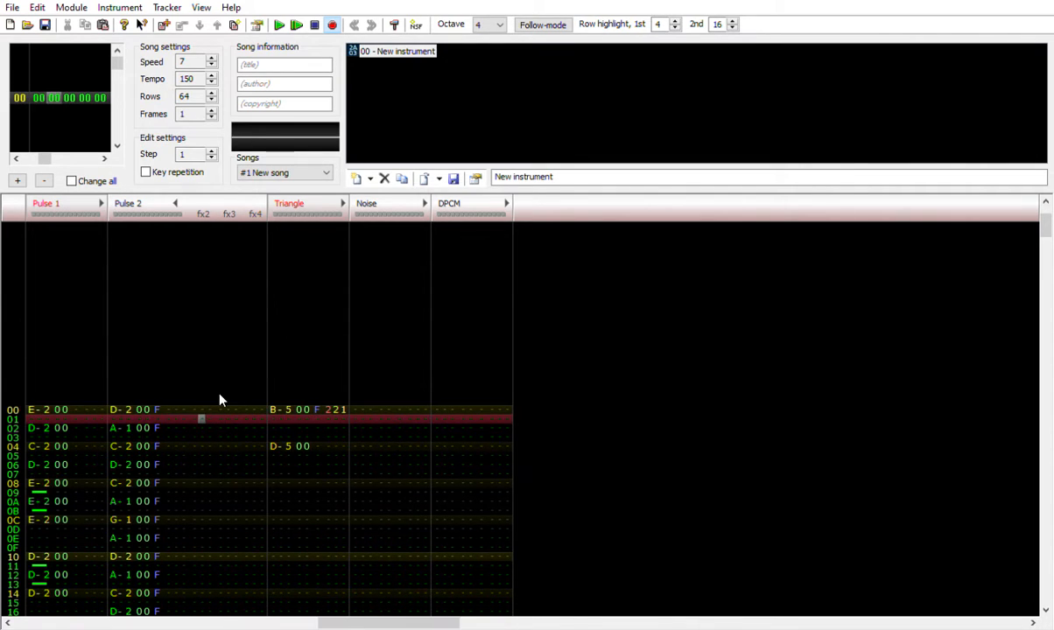
pyautogui.click(219, 402)
pyautogui.click(252, 407)
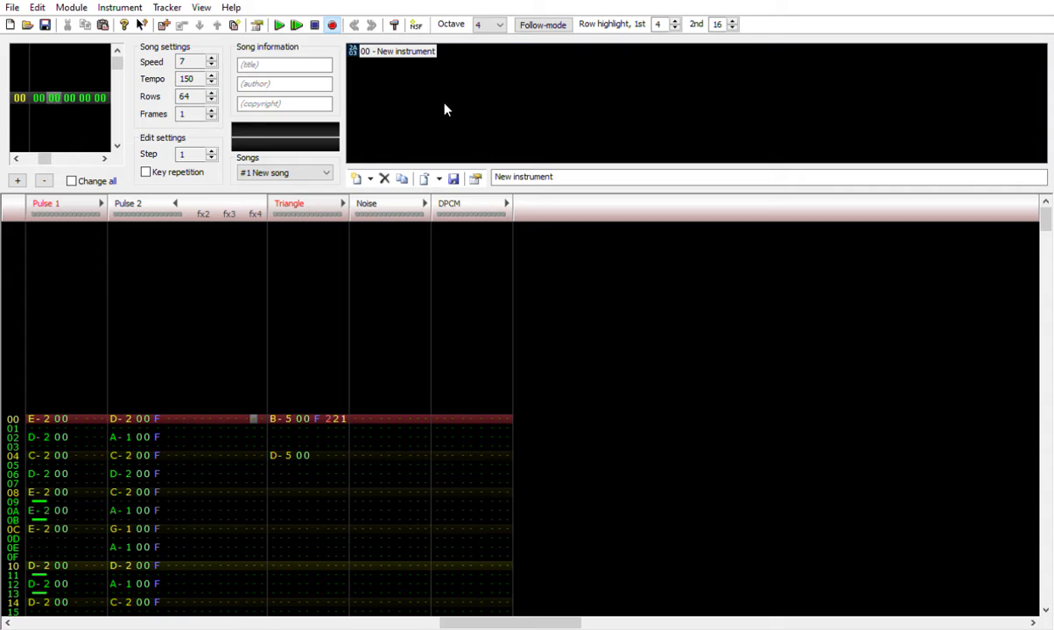
pyautogui.click(426, 44)
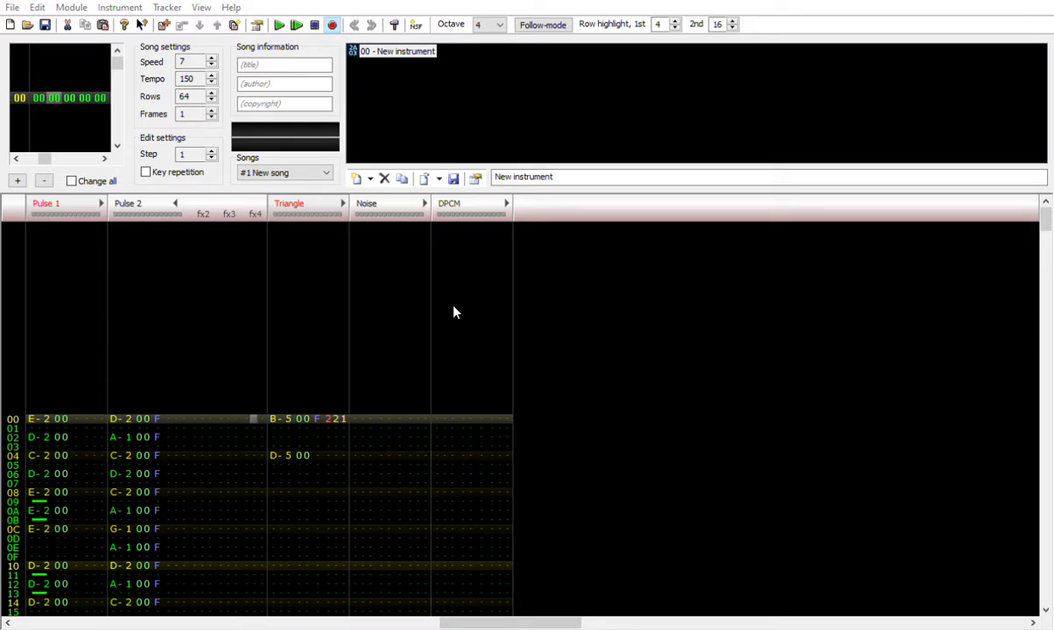
pyautogui.scroll(-4, 453, 312)
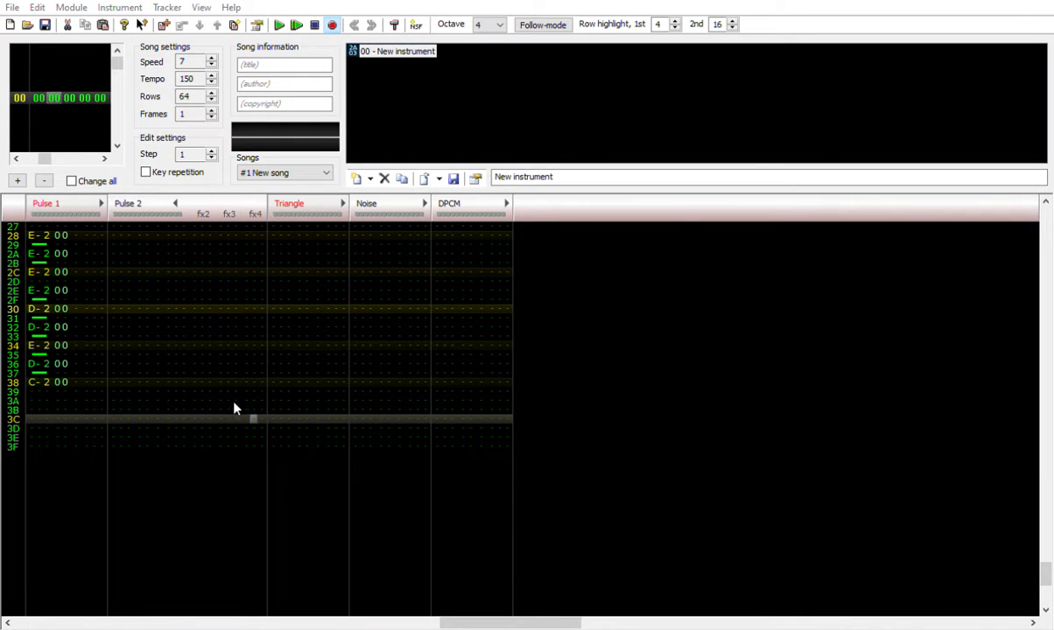
# Mute Pulse 2, move to row 00 of the Noise channel and turn off edit mode.
pyautogui.scroll(2, 203, 429)
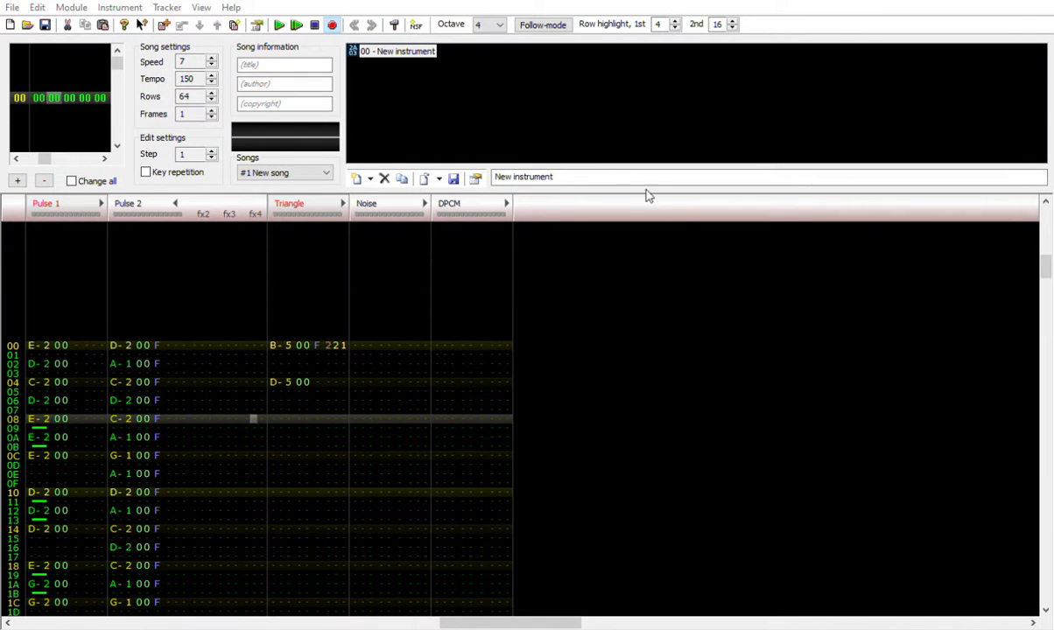
pyautogui.press('space')
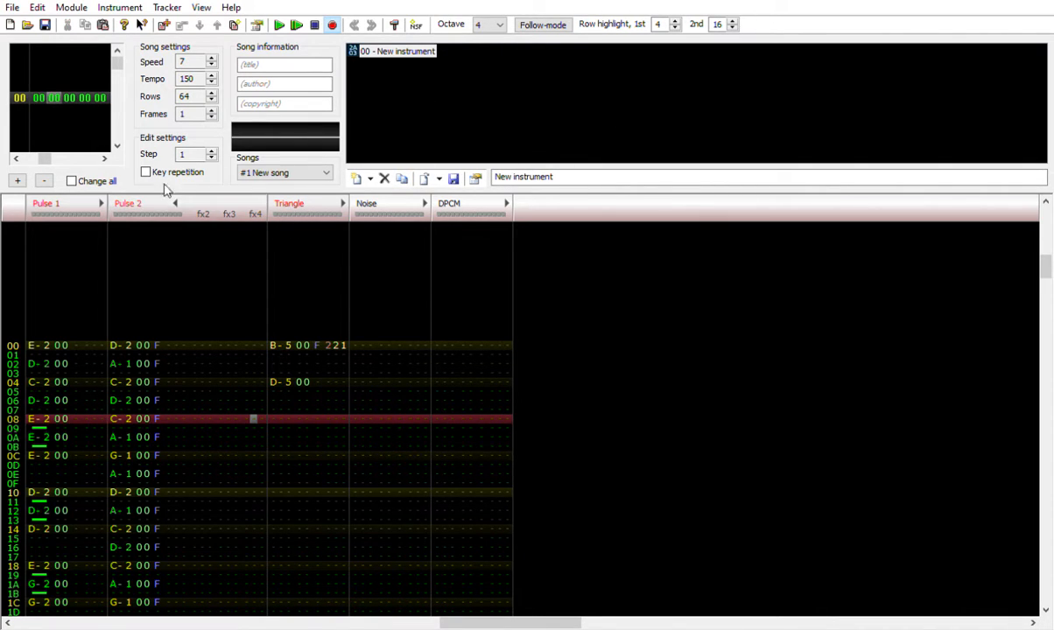
pyautogui.click(365, 354)
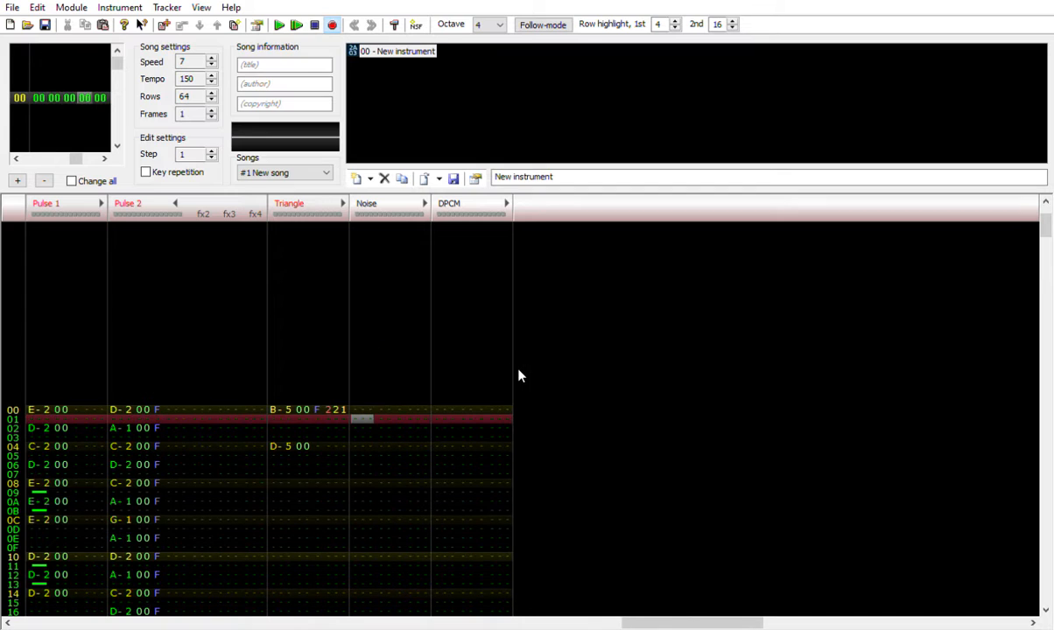
pyautogui.press('Up')
pyautogui.press('space')
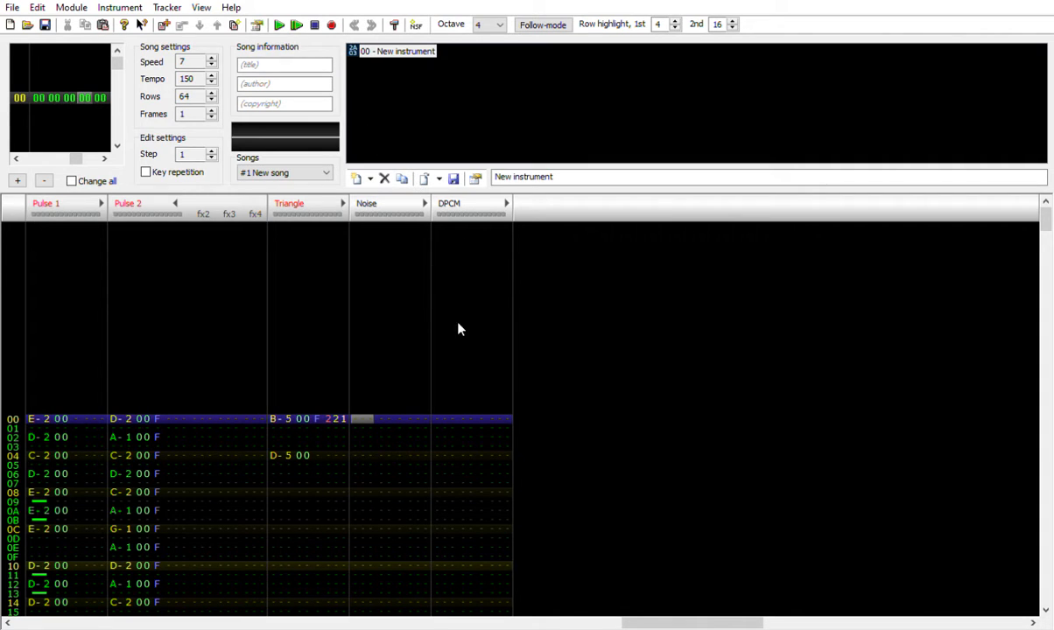
# Select row 00 of the DPCM channel and add a second effect column to that channel.
pyautogui.click(442, 410)
pyautogui.click(506, 203)
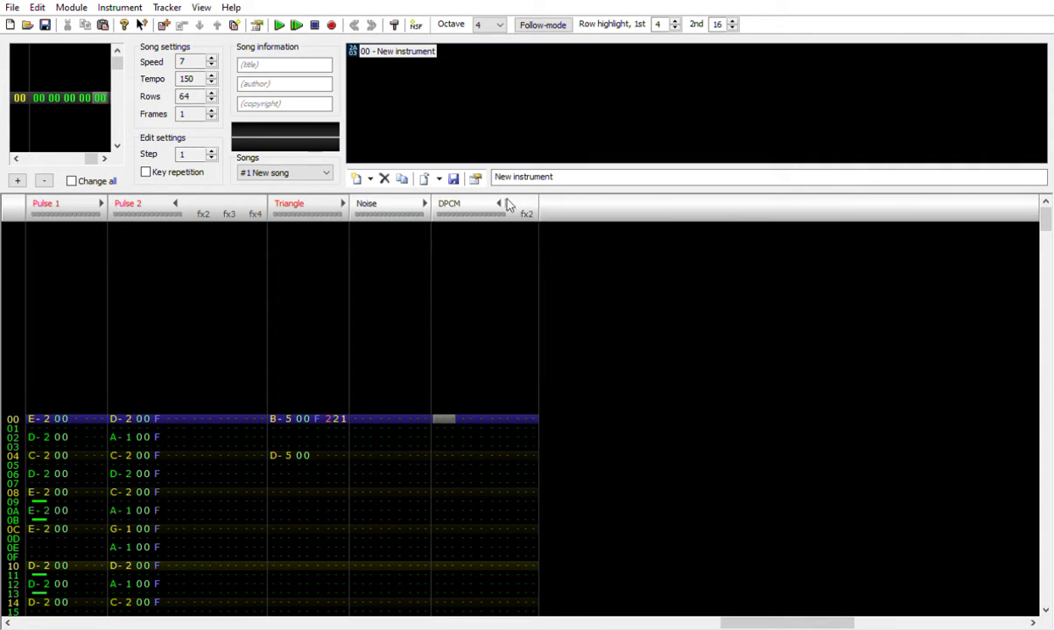
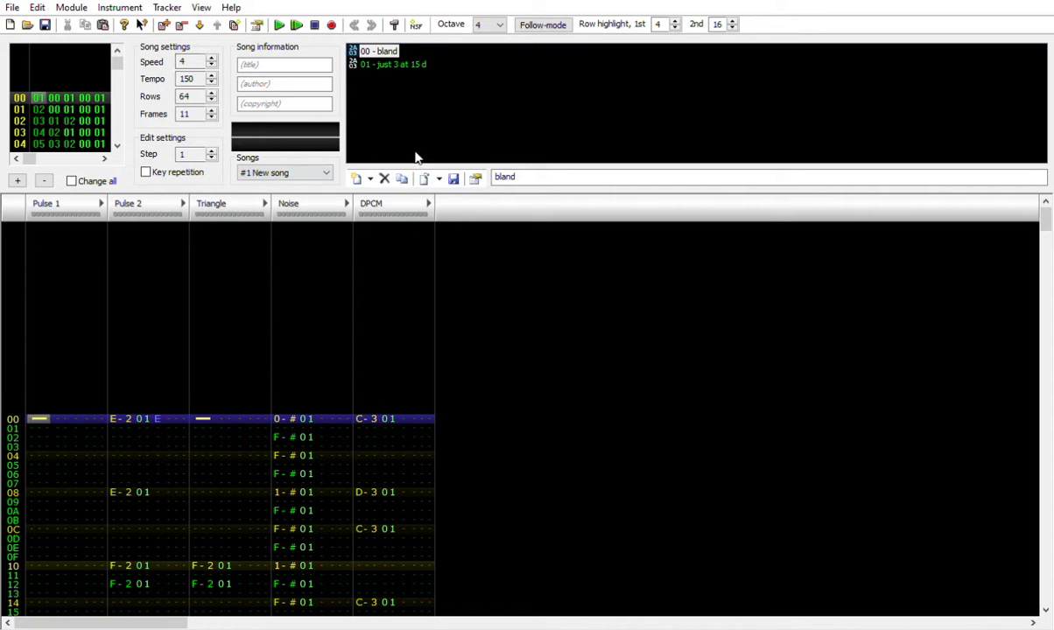
# Play the example song, toggle follow mode during playback, and stop.
pyautogui.click(279, 25)
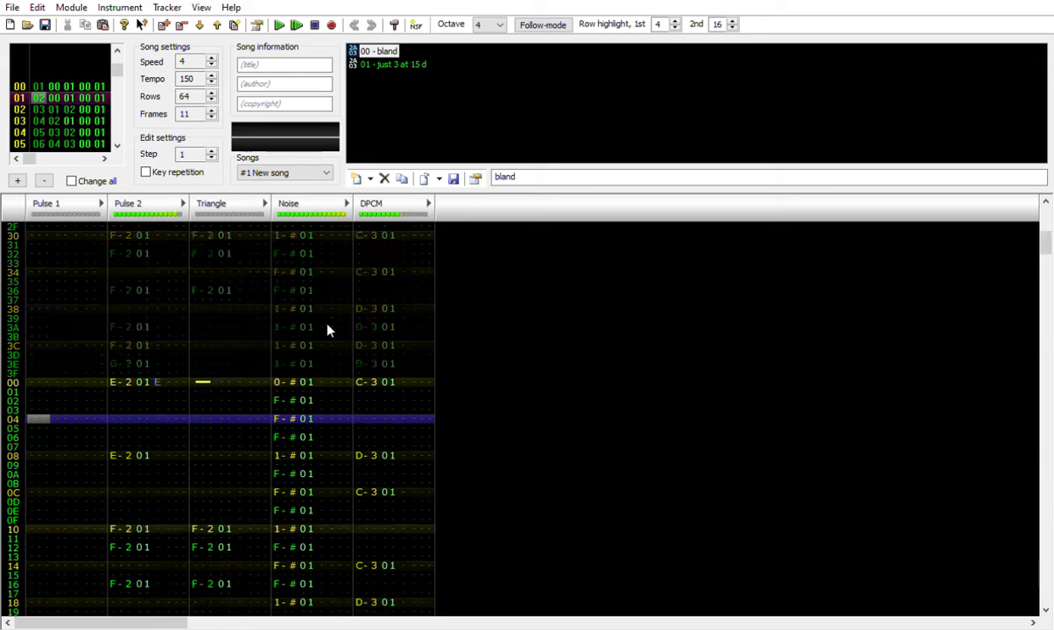
pyautogui.click(543, 25)
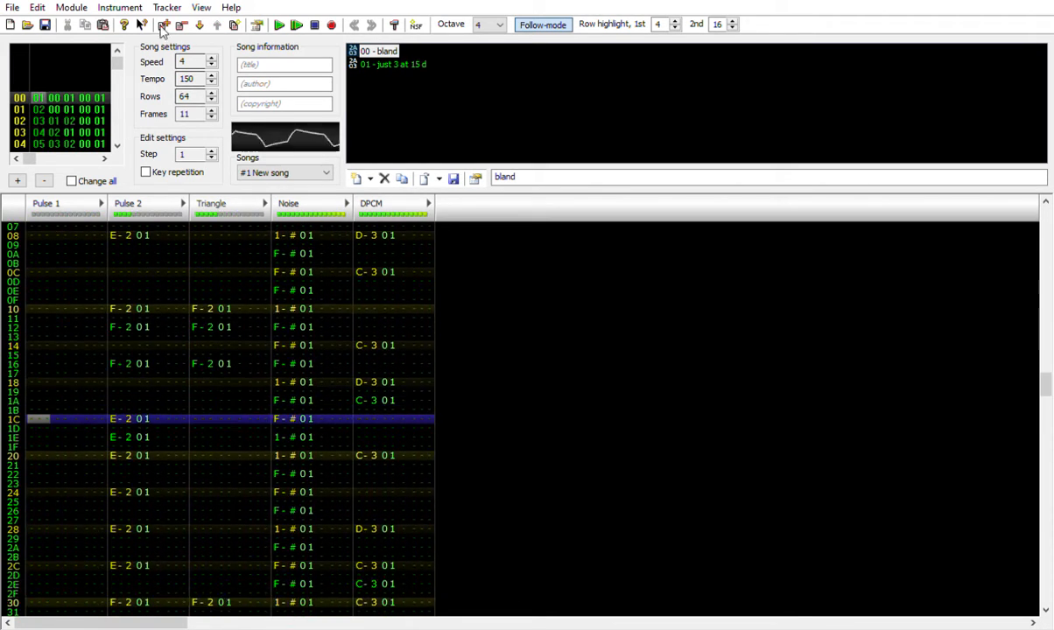
pyautogui.click(316, 25)
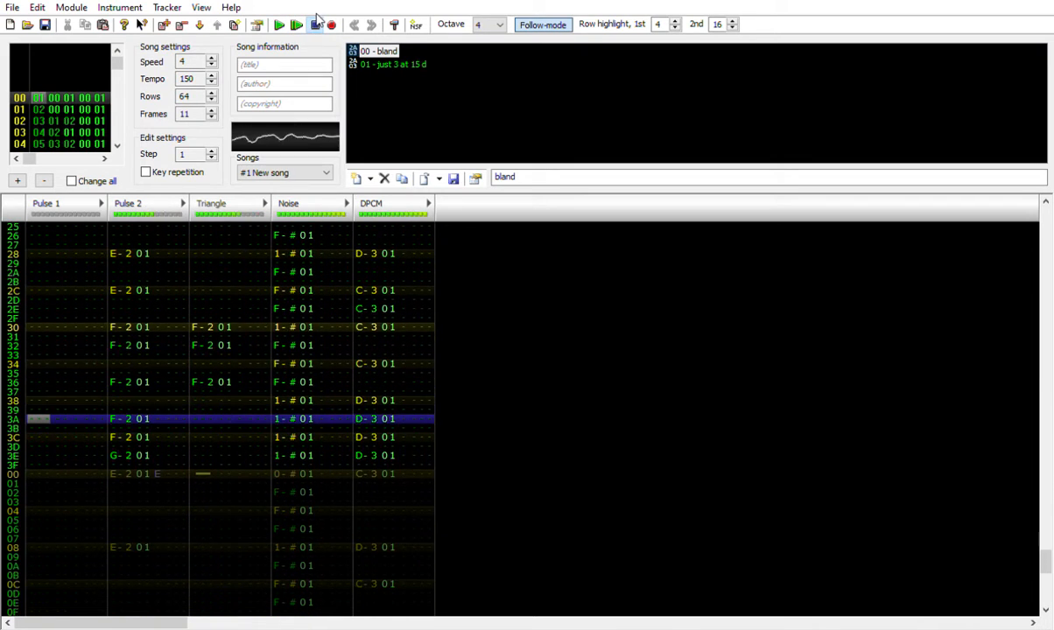
# Mute the DPCM channel, then play and stop the song to hear it without samples.
pyautogui.scroll(-5, 329, 245)
pyautogui.scroll(-4, 329, 248)
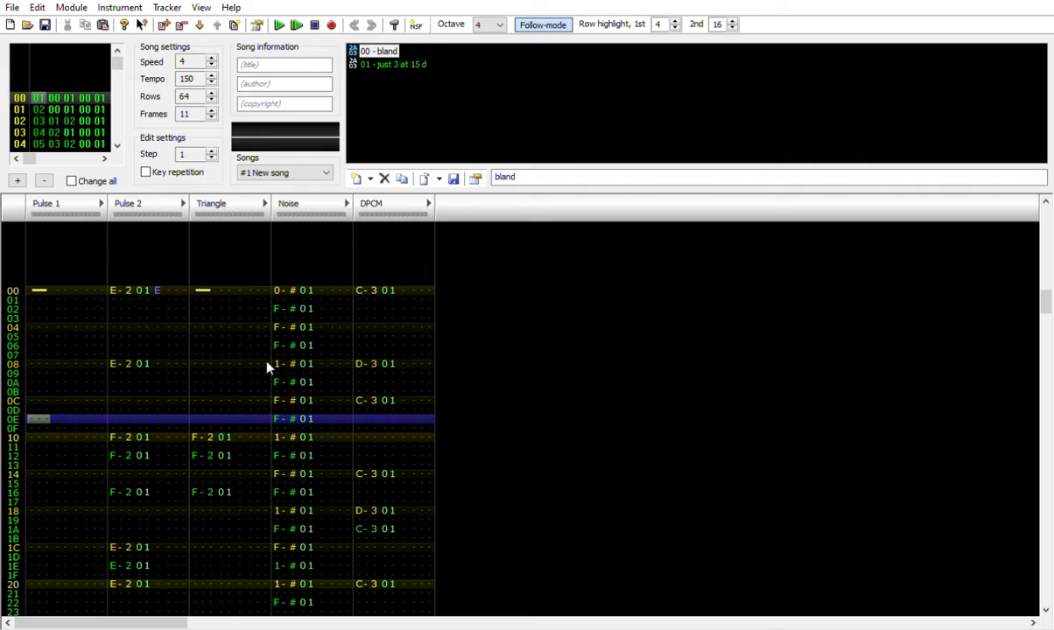
pyautogui.click(400, 205)
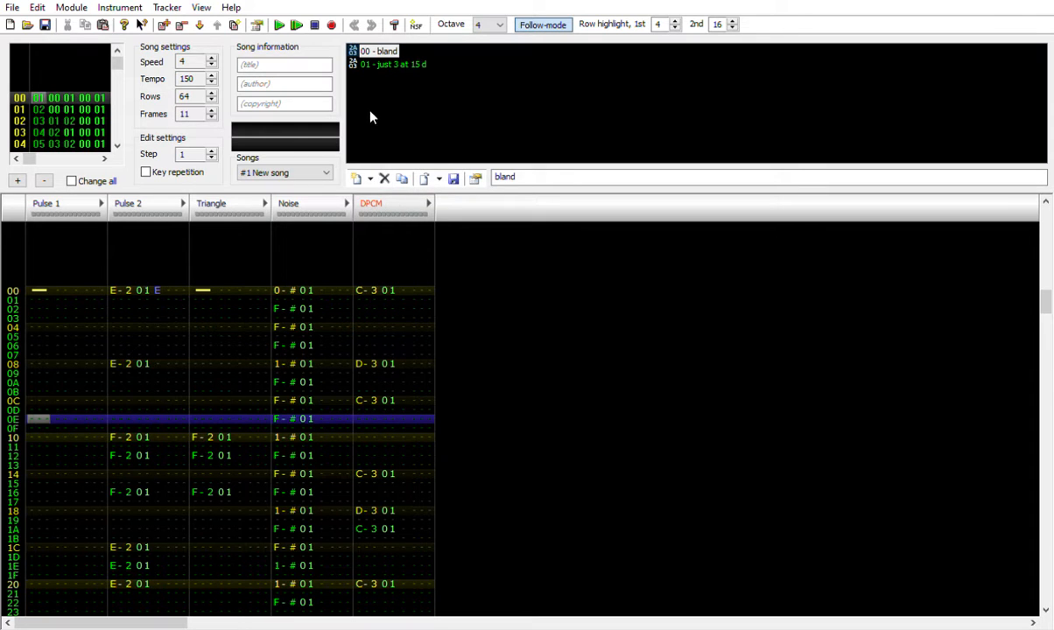
pyautogui.click(280, 24)
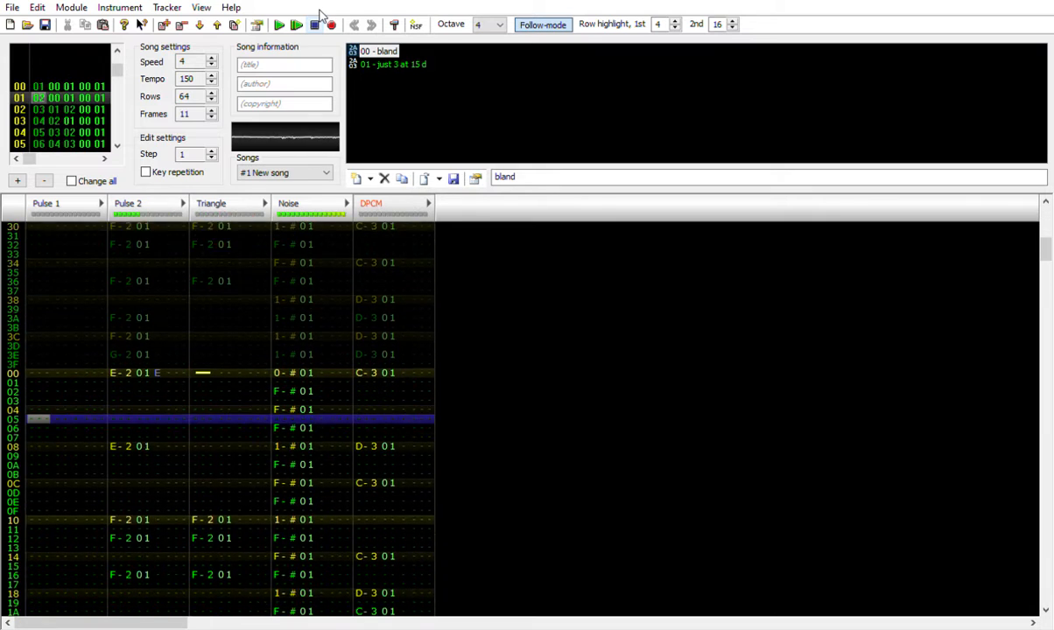
pyautogui.press('Return')
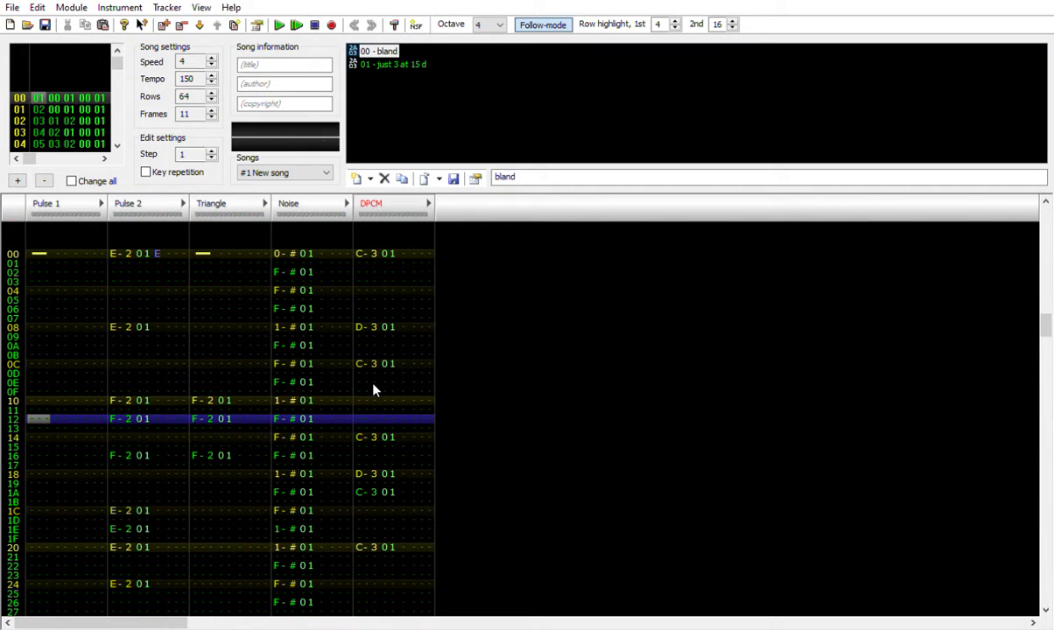
# Select the Pulse 2 note at row 00 and choose instrument 01, just 3 at 15 d.
pyautogui.scroll(2, 373, 390)
pyautogui.click(129, 324)
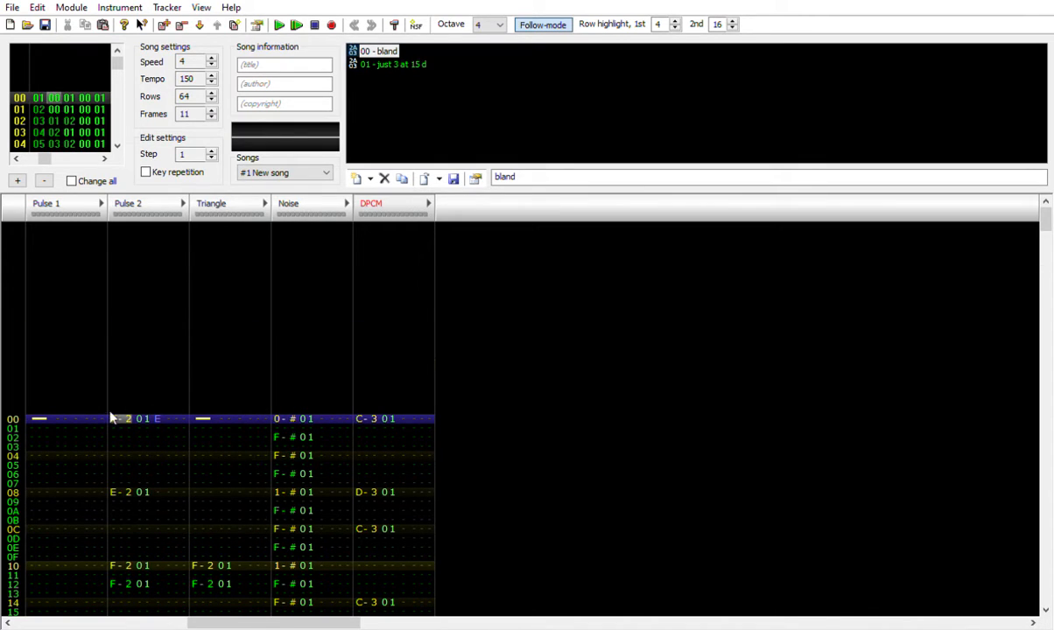
pyautogui.click(398, 64)
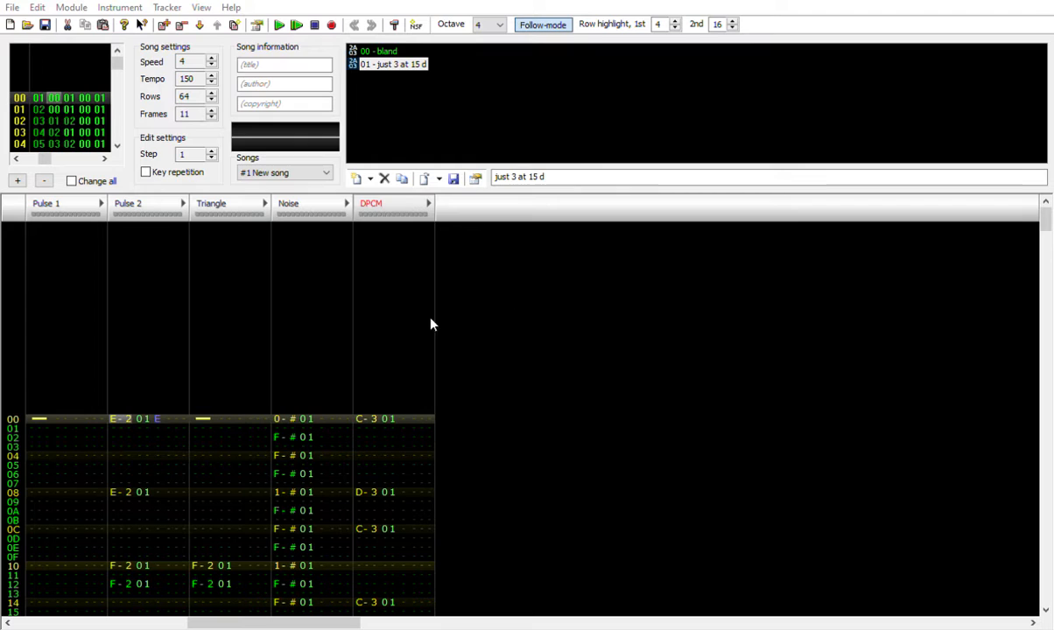
# Turn on edit mode and enter effect A0B for Pulse 2 at row 00.
pyautogui.click(145, 406)
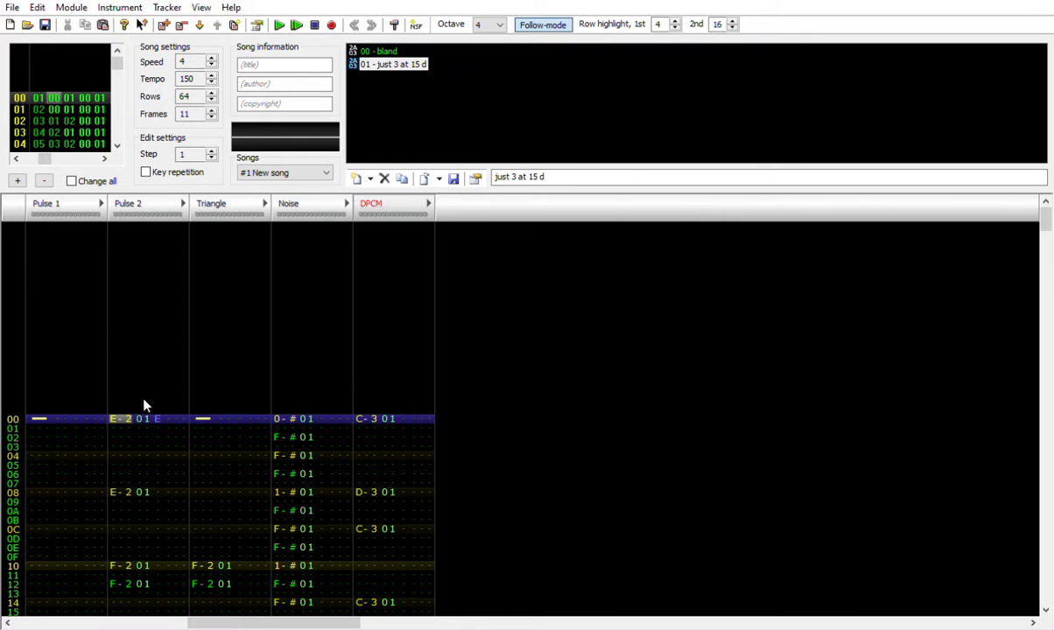
pyautogui.click(166, 413)
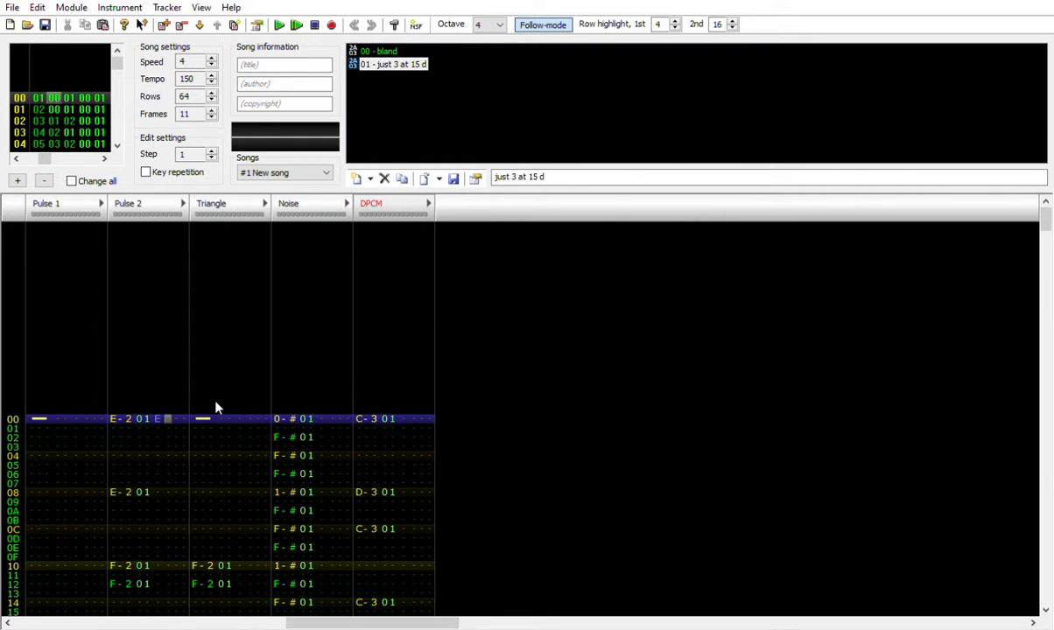
pyautogui.press('space')
pyautogui.write('A00')
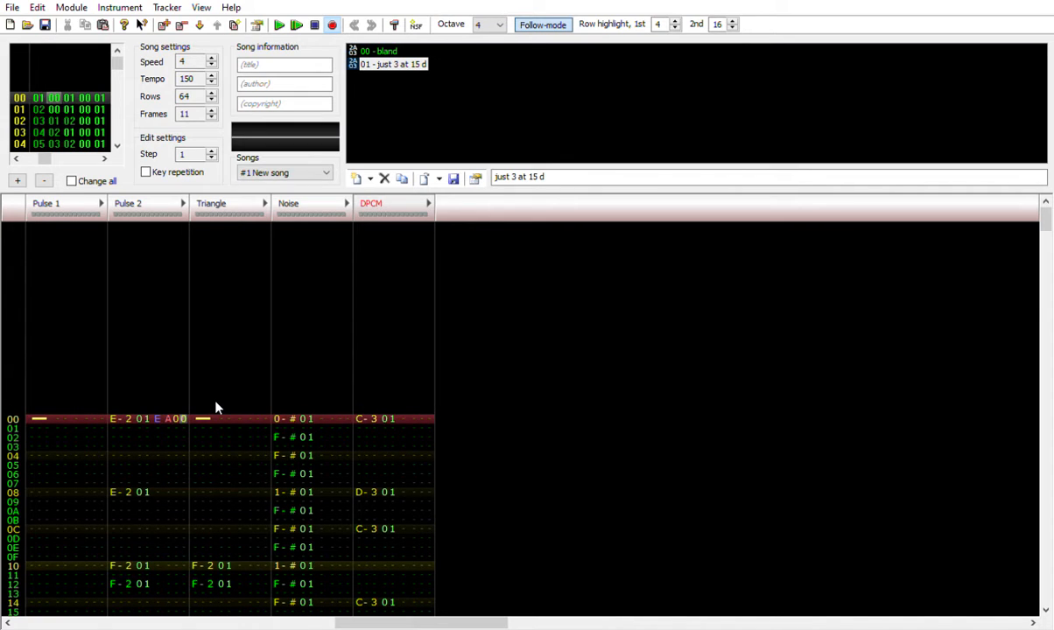
pyautogui.write('b')
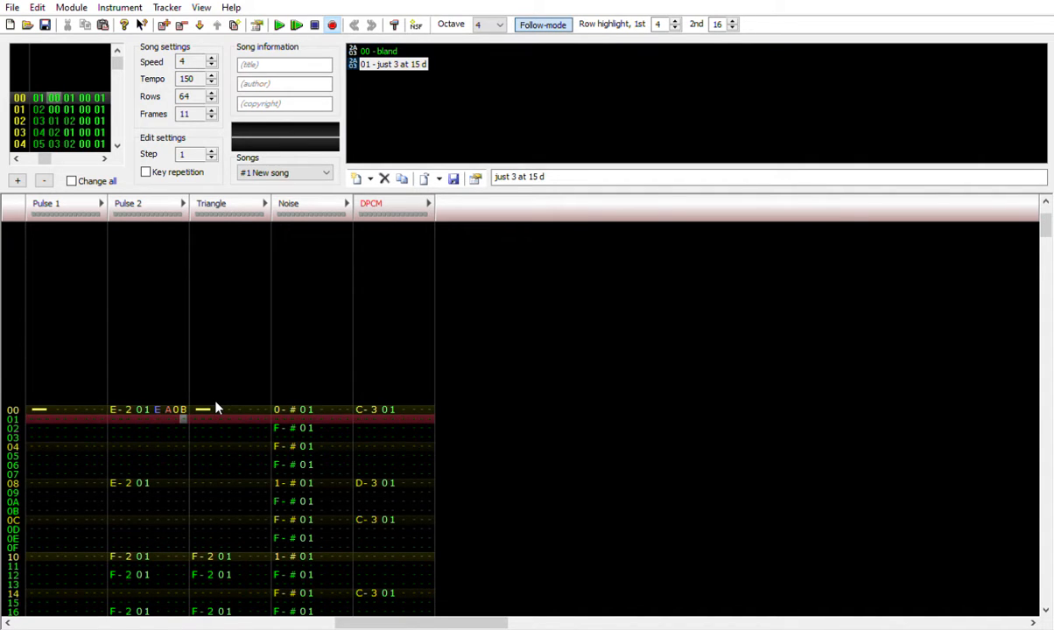
# Set the Pulse 2 volume at row 00 to F.
pyautogui.press('Up')
pyautogui.press('Left')
pyautogui.press('Left')
pyautogui.press('Left')
pyautogui.press('Return')
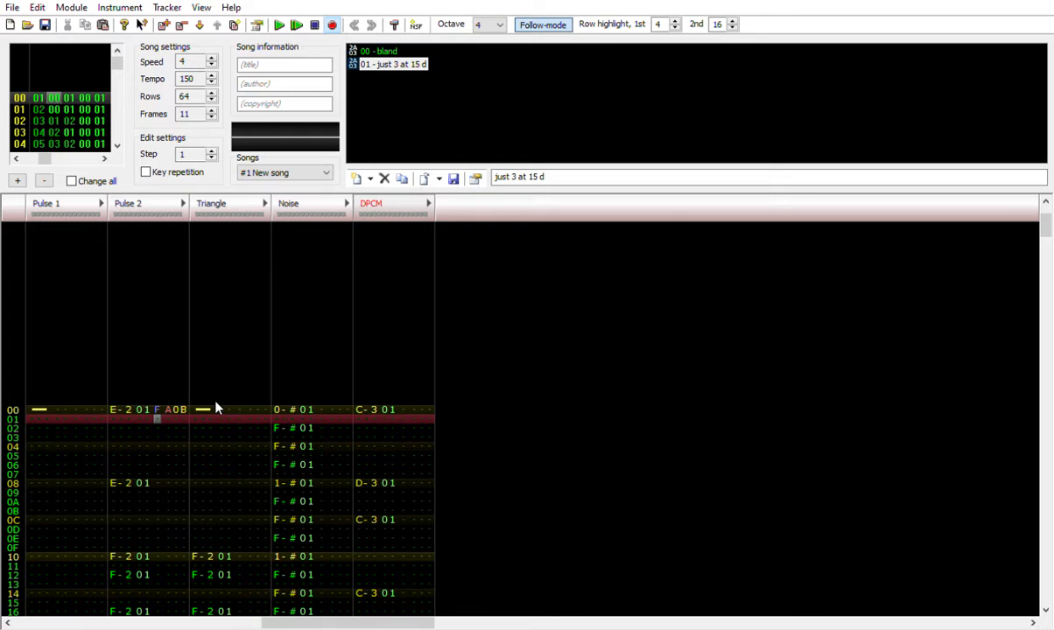
pyautogui.press('Return')
# Undo the last Pulse 2 edits and delete the A00 effect at row 00.
pyautogui.hotkey('ctrl', 'z')
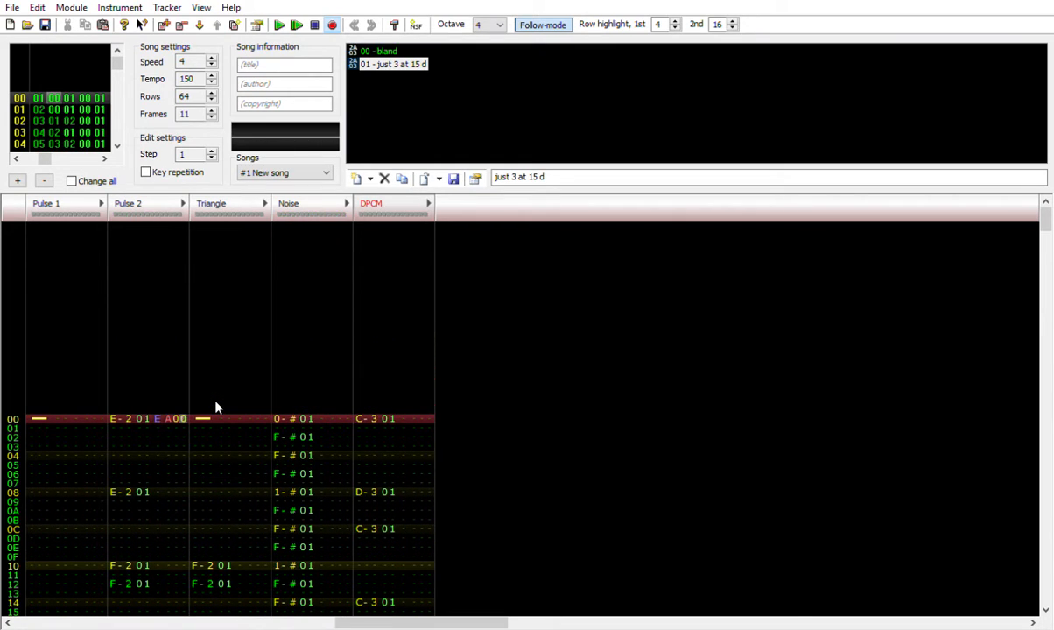
pyautogui.press('Delete')
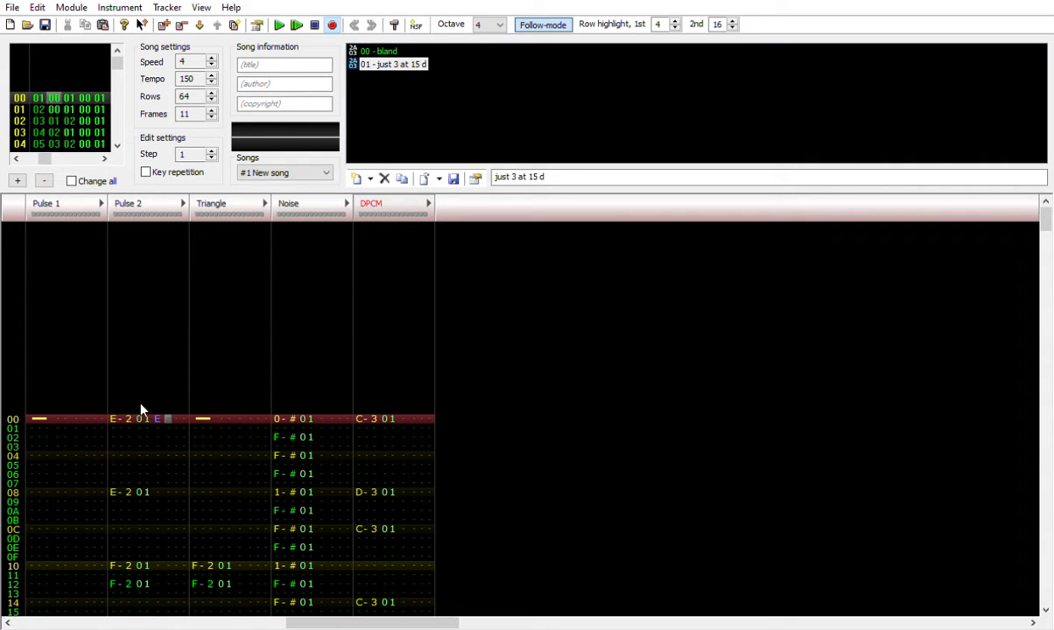
# Solo the Pulse 2 channel, then play and stop the first frame to hear its part alone.
pyautogui.scroll(-6, 231, 429)
pyautogui.scroll(4, 233, 400)
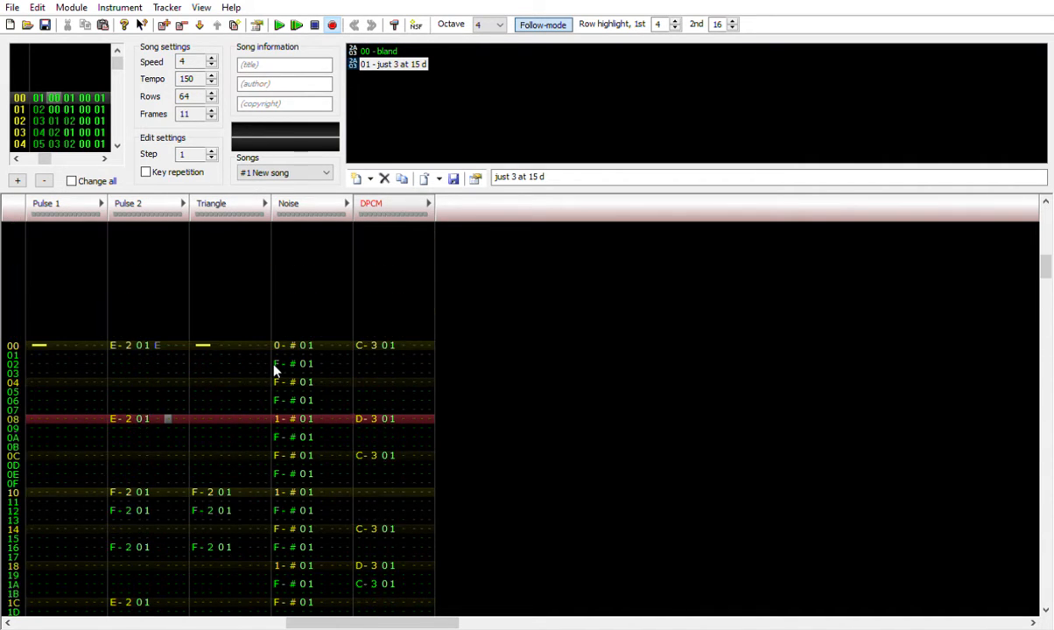
pyautogui.scroll(-1, 232, 350)
pyautogui.doubleClick(166, 203)
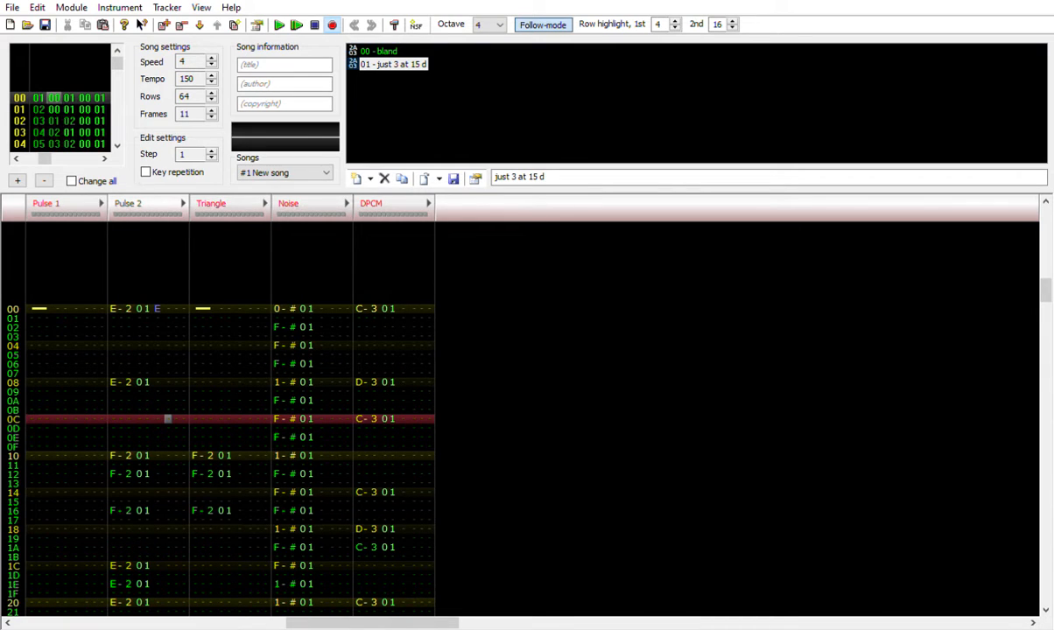
pyautogui.click(278, 25)
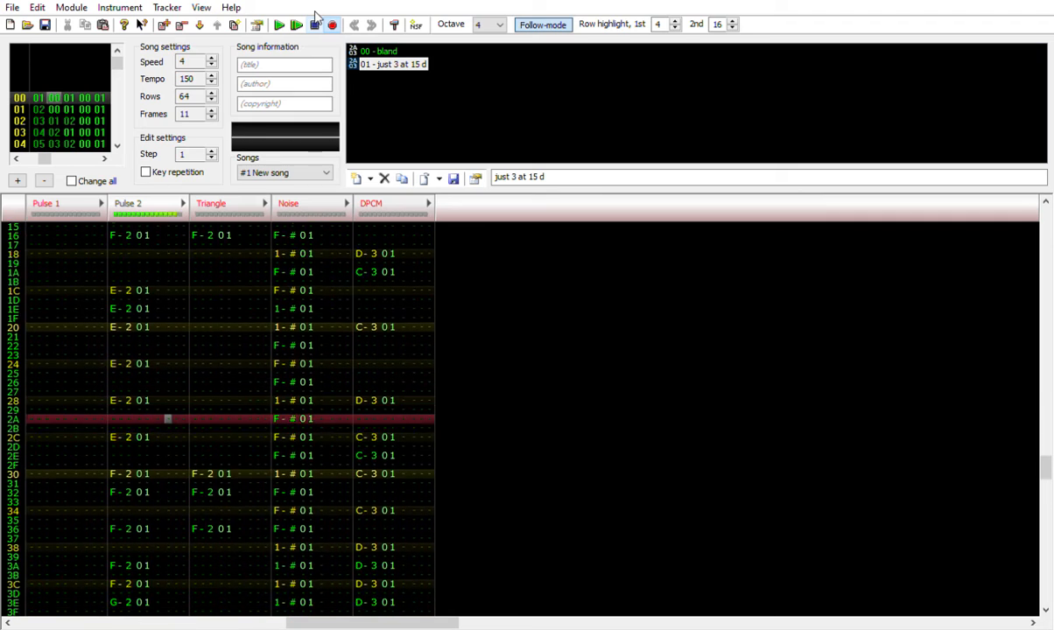
pyautogui.click(315, 25)
# Unmute the Triangle channel, then play it together with Pulse 2 and stop.
pyautogui.click(210, 203)
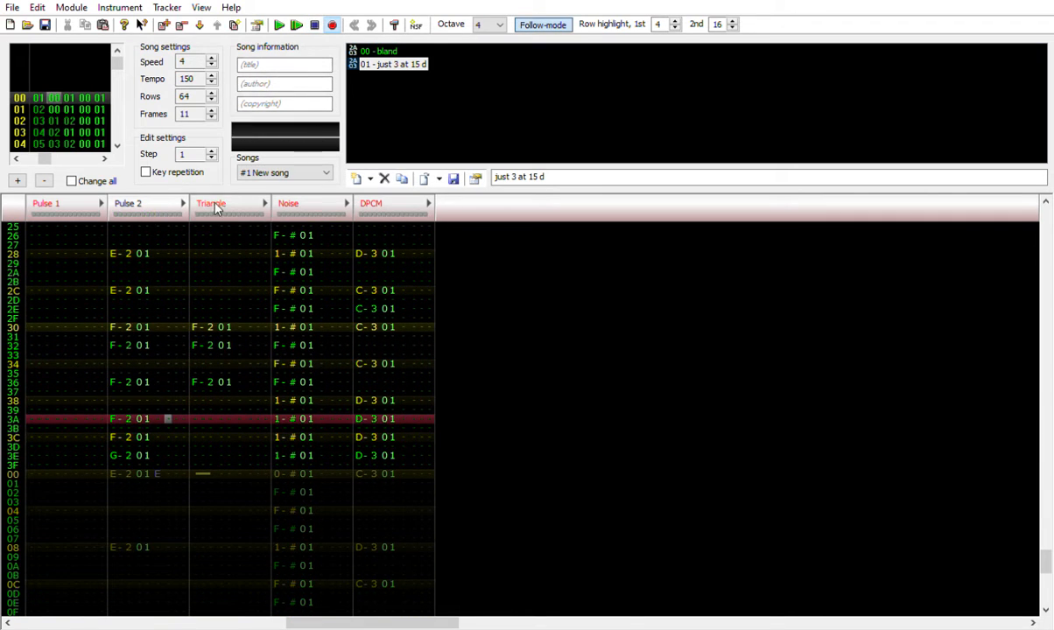
pyautogui.scroll(-4, 207, 323)
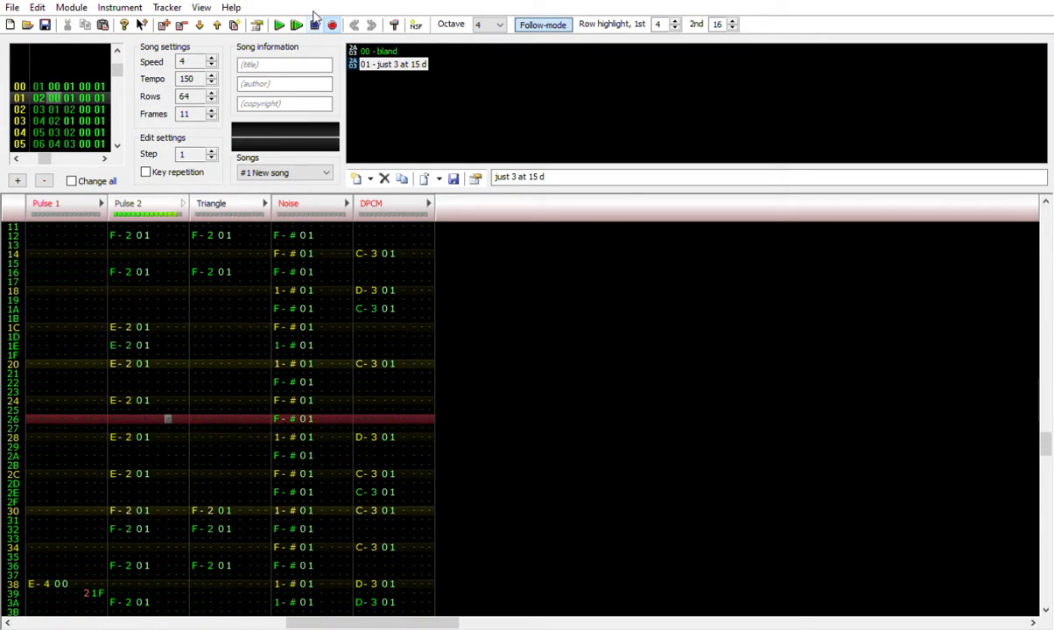
pyautogui.click(314, 21)
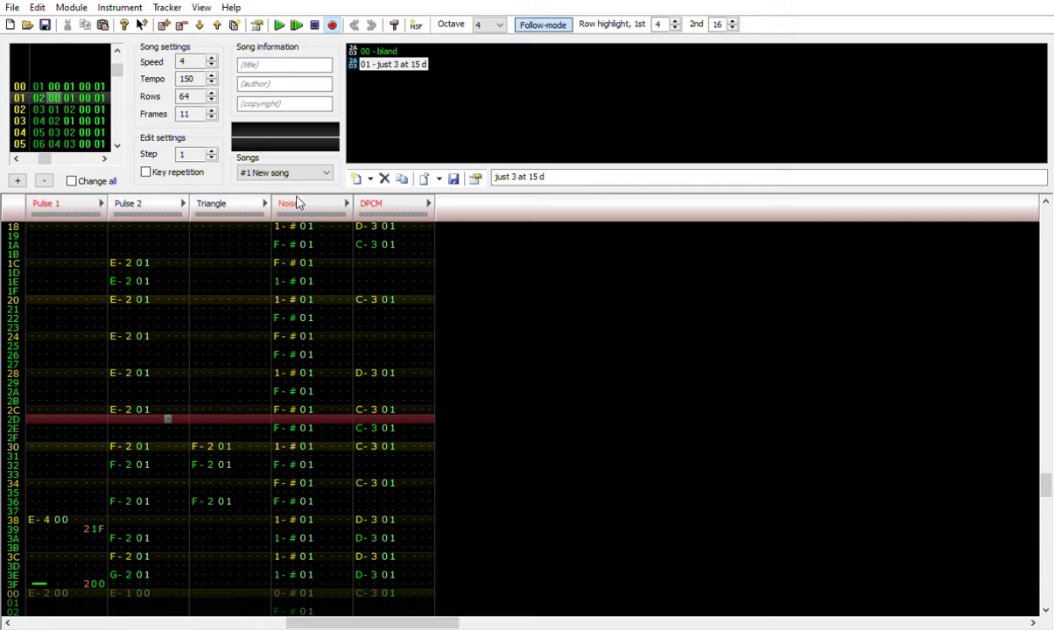
# Unmute the Noise channel, then play it along with Pulse 2 and Triangle and stop.
pyautogui.click(278, 24)
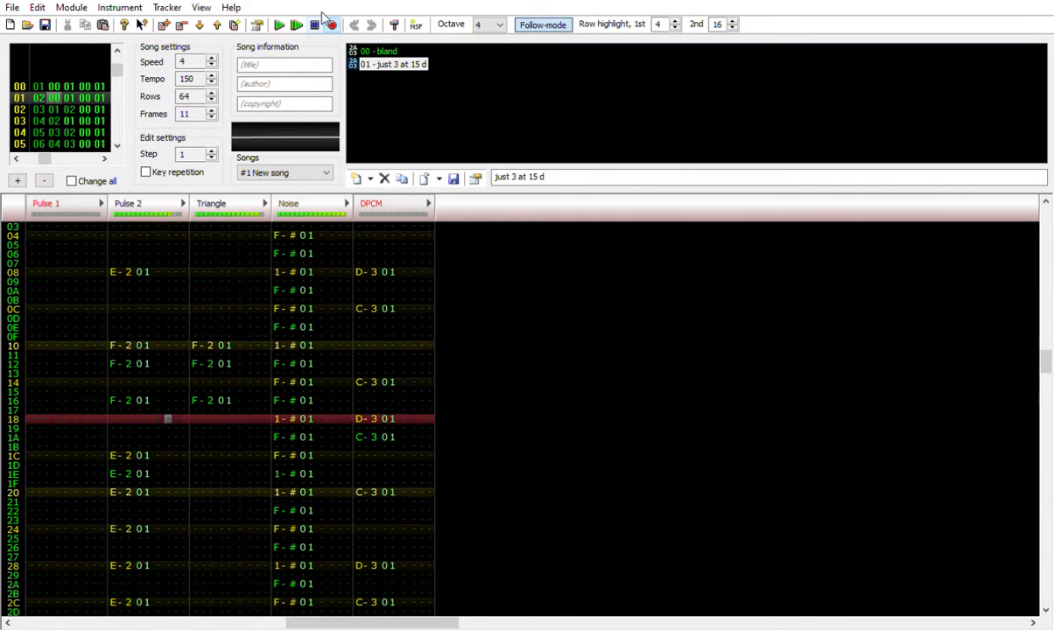
pyautogui.click(314, 24)
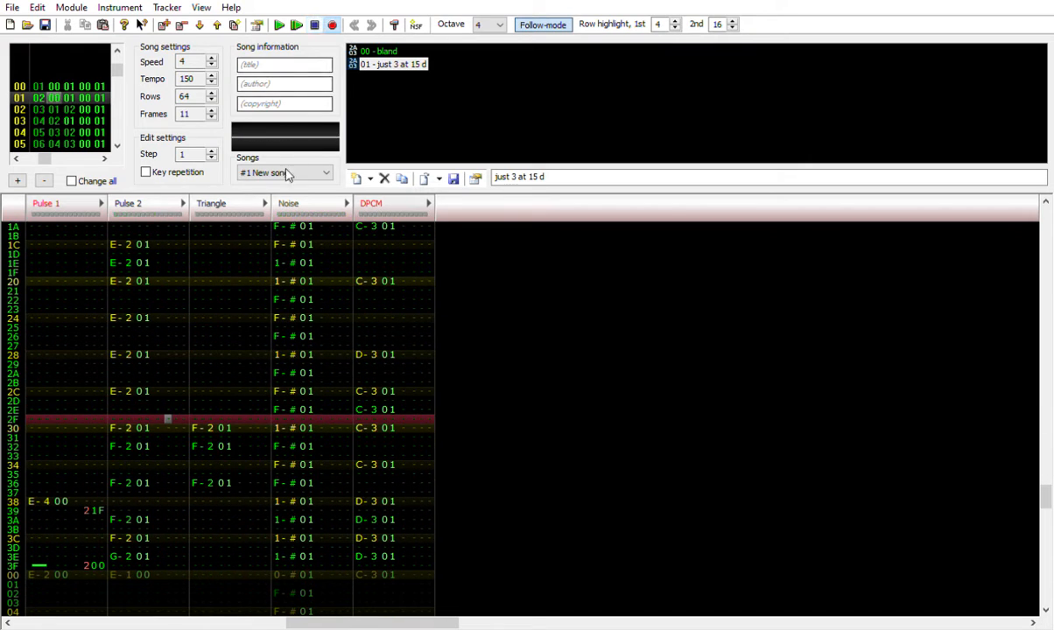
# Unmute Pulse 1 and examine its 21F slide effect at row 39 and the note ending at row 3F in frame 01.
pyautogui.click(94, 508)
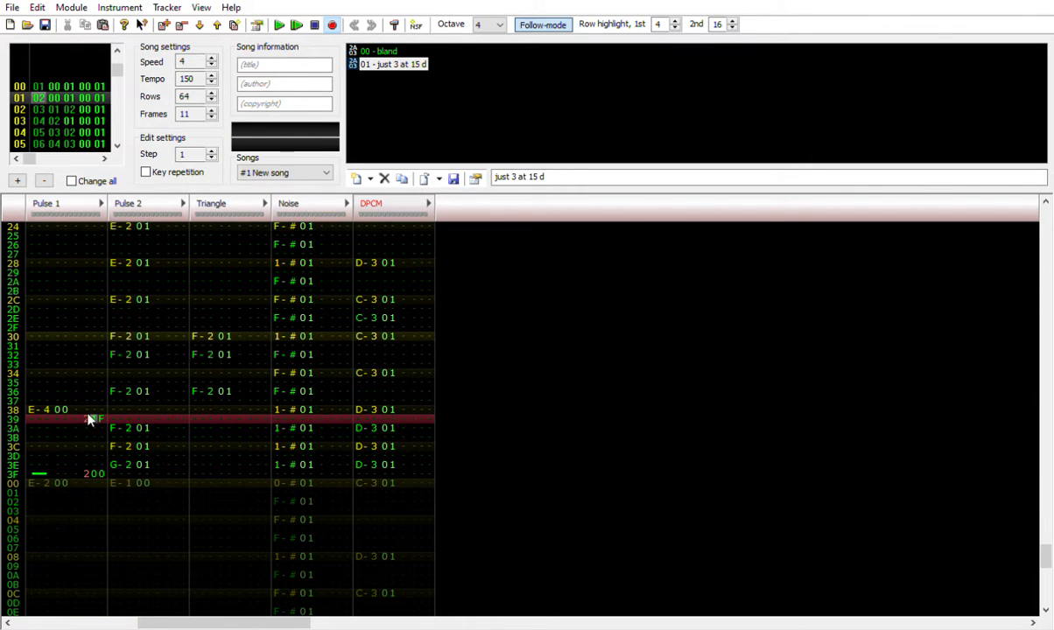
pyautogui.write('1')
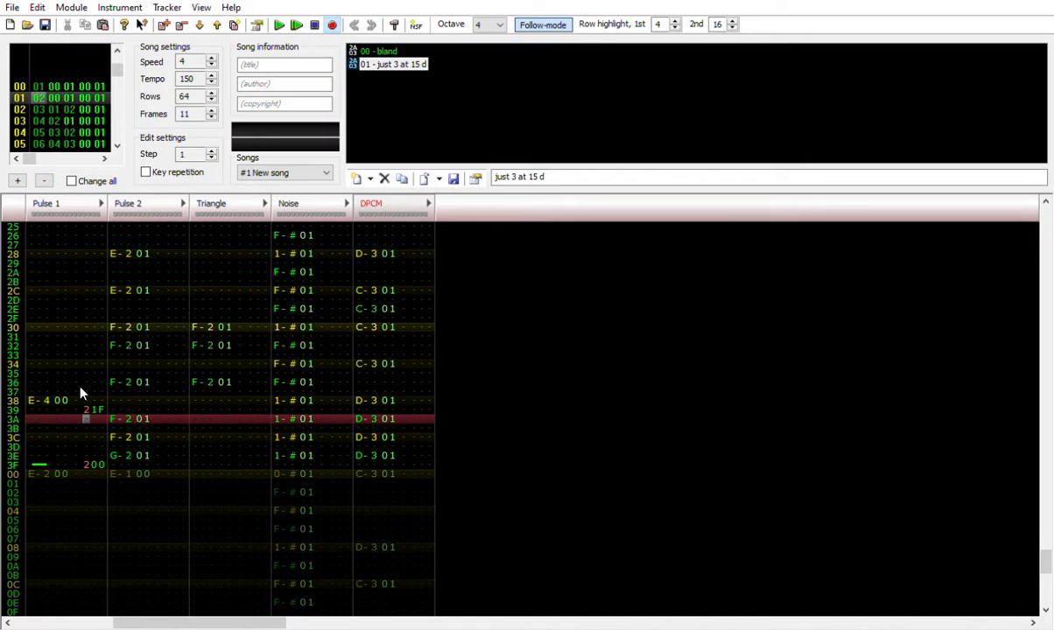
pyautogui.click(48, 451)
pyautogui.press('Down')
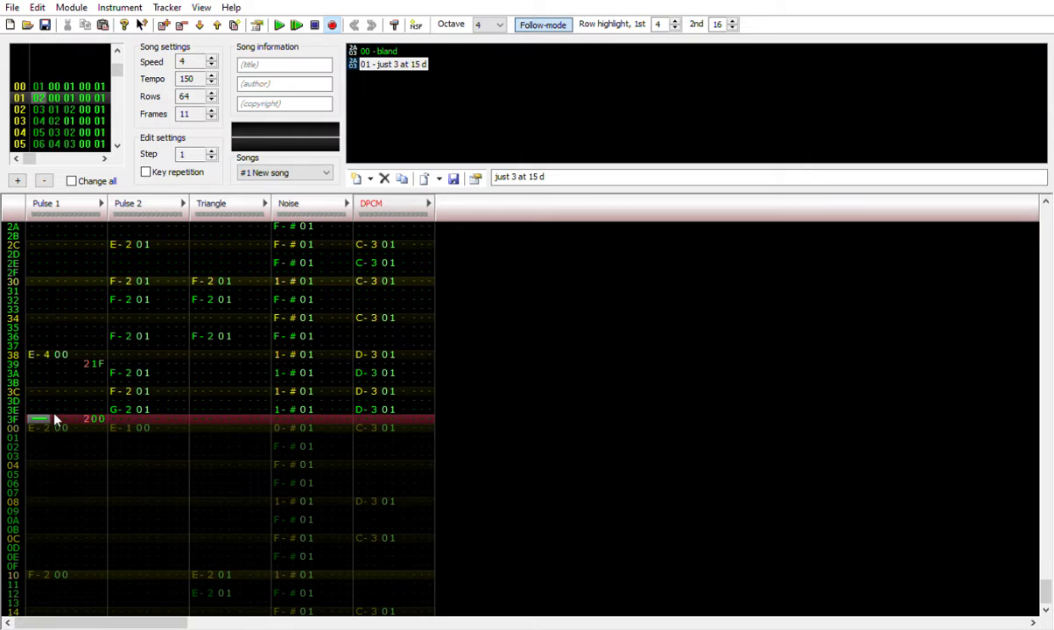
pyautogui.press('Return')
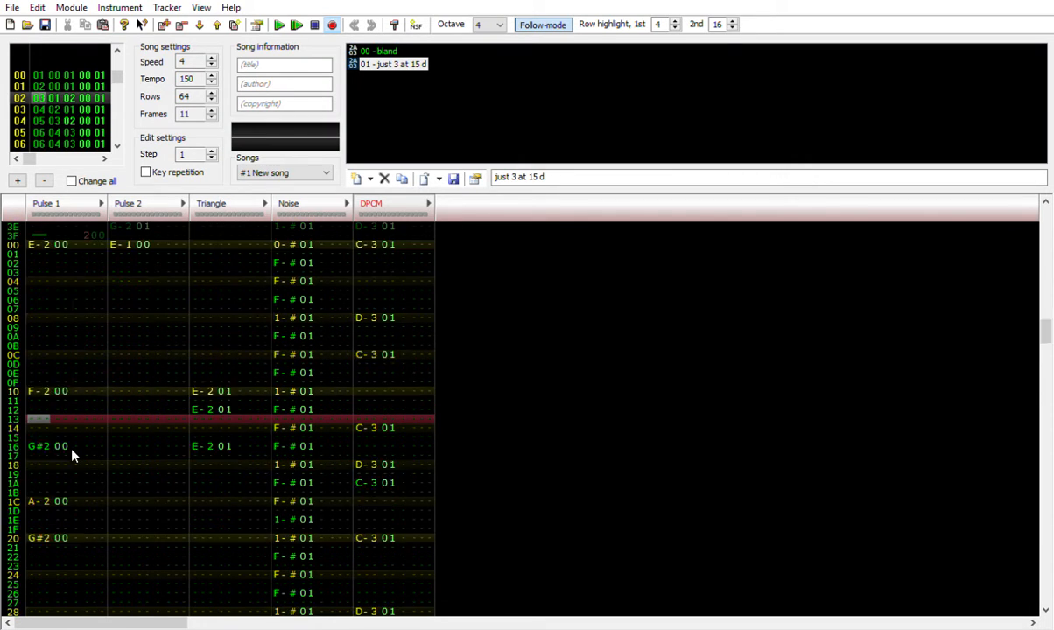
pyautogui.press('Return')
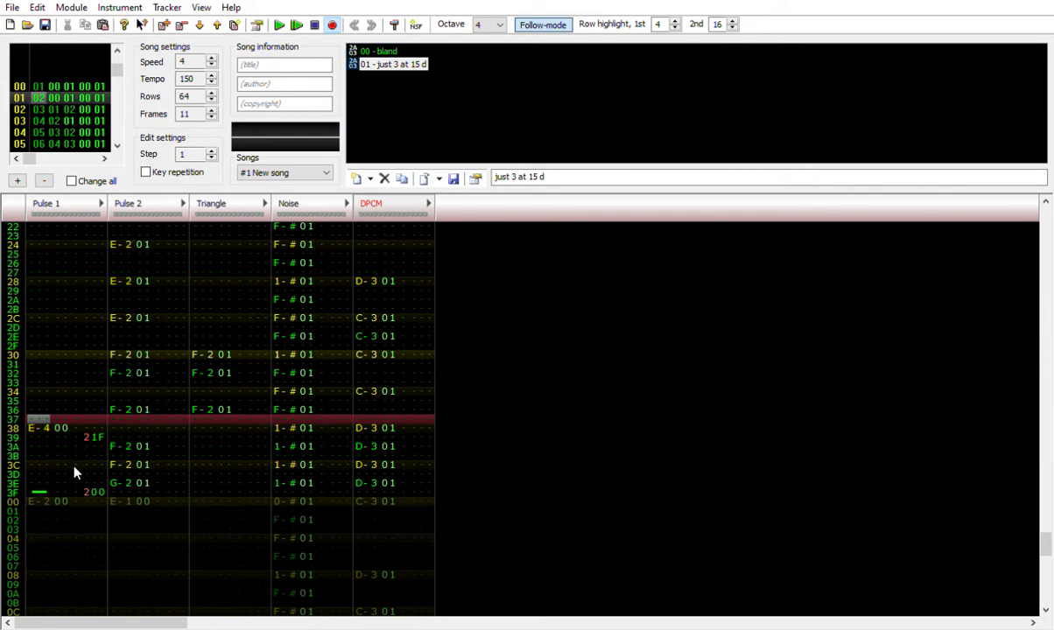
# Check the 200 effect at row 3F of Pulse 1, then solo Pulse 1, play it and stop.
pyautogui.click(91, 490)
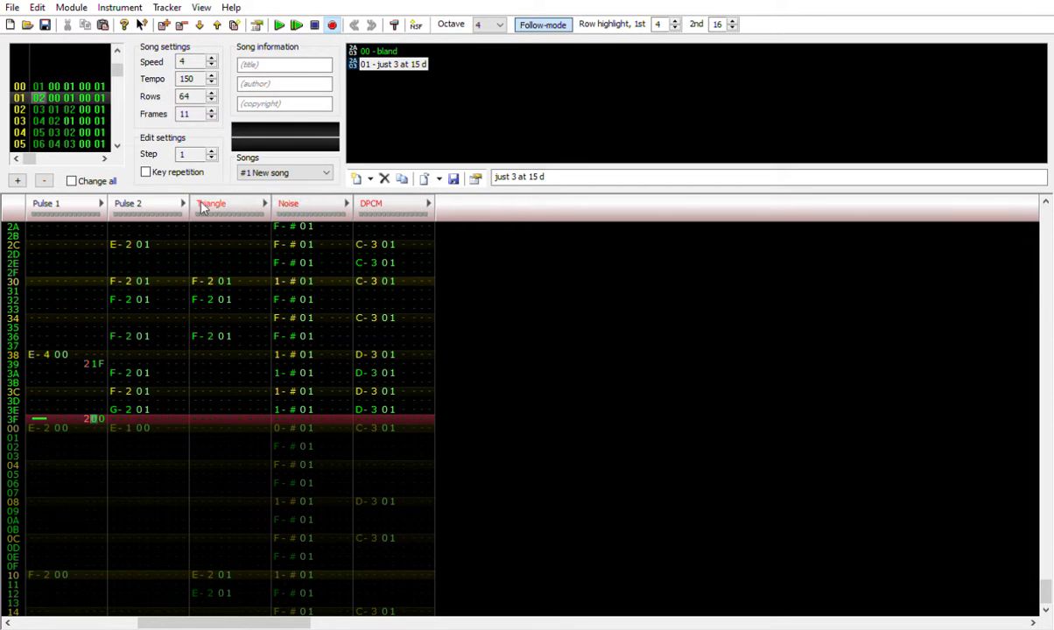
pyautogui.click(278, 23)
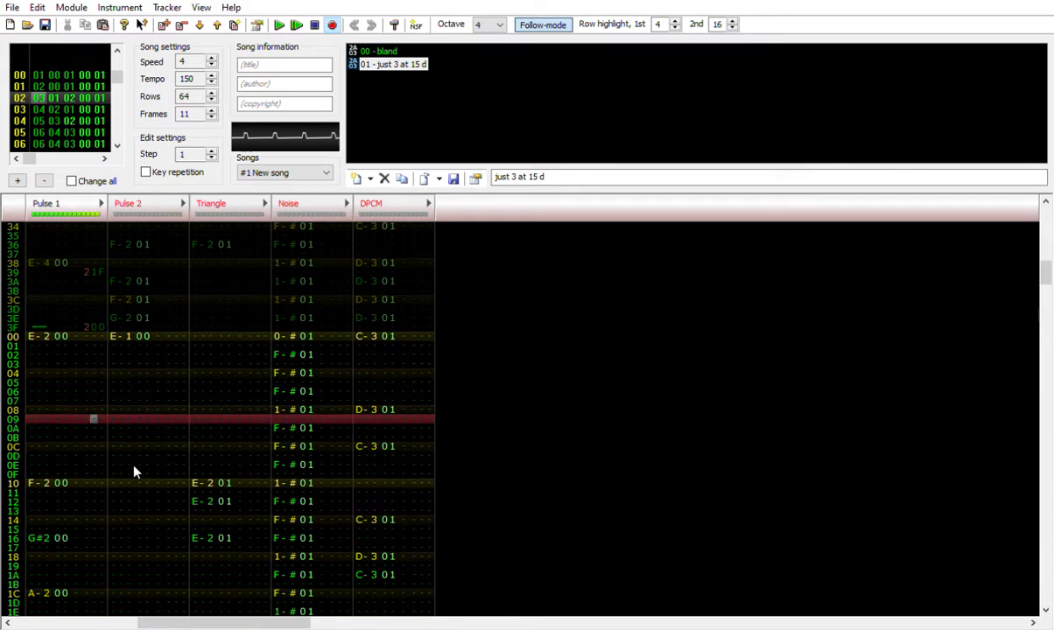
pyautogui.click(315, 19)
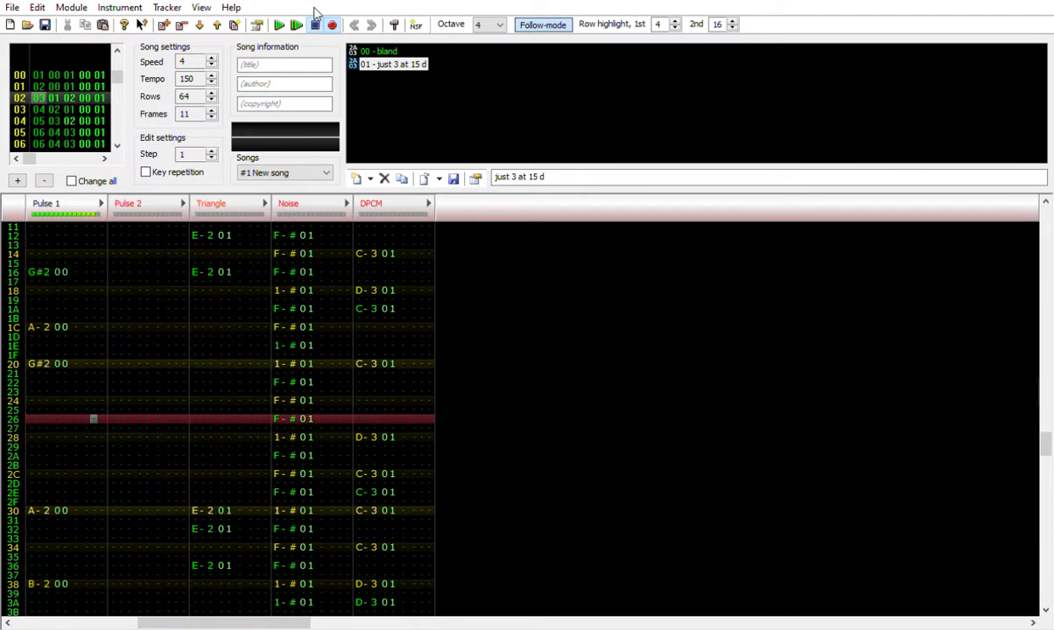
# Play the soloed Pulse 1 from frame 03 into frame 04 to hear its 445 and 465 vibrato effects, then stop.
pyautogui.scroll(6, 308, 277)
pyautogui.scroll(-6, 372, 291)
pyautogui.scroll(-7, 294, 318)
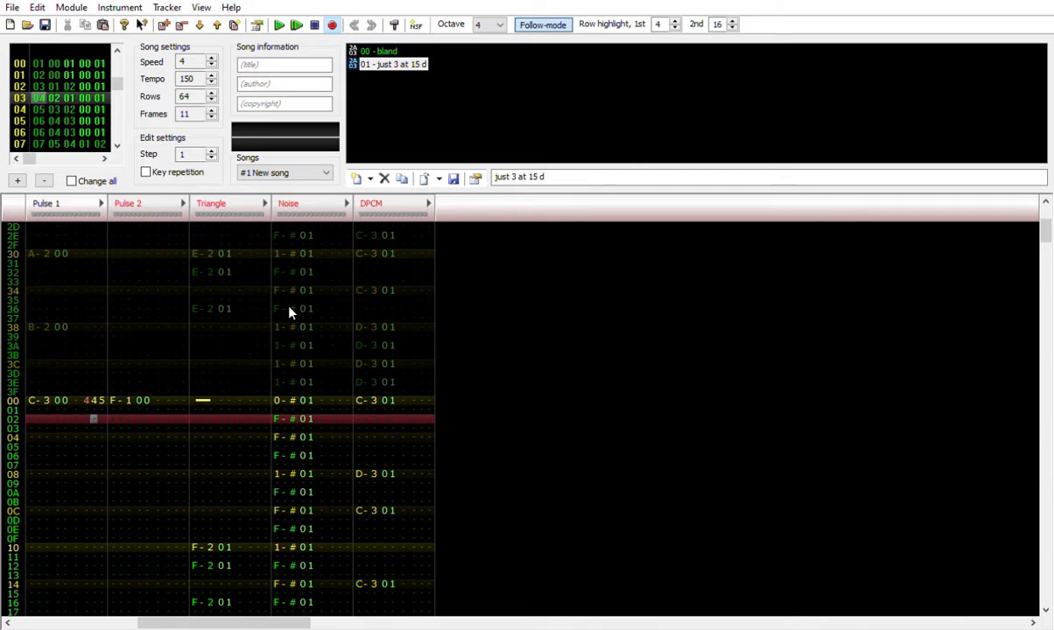
pyautogui.click(273, 21)
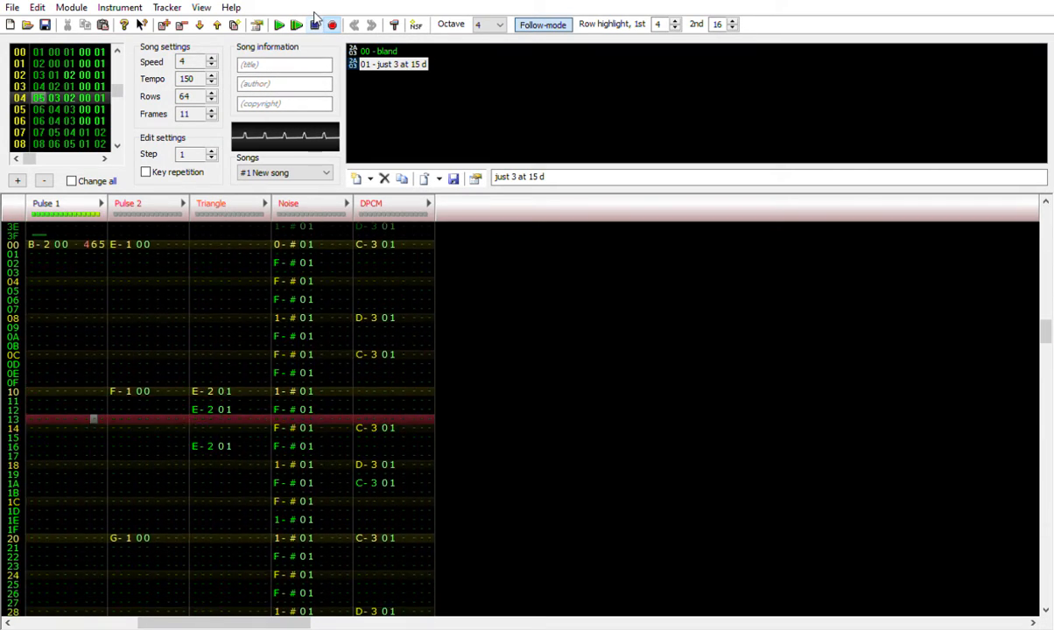
pyautogui.click(315, 24)
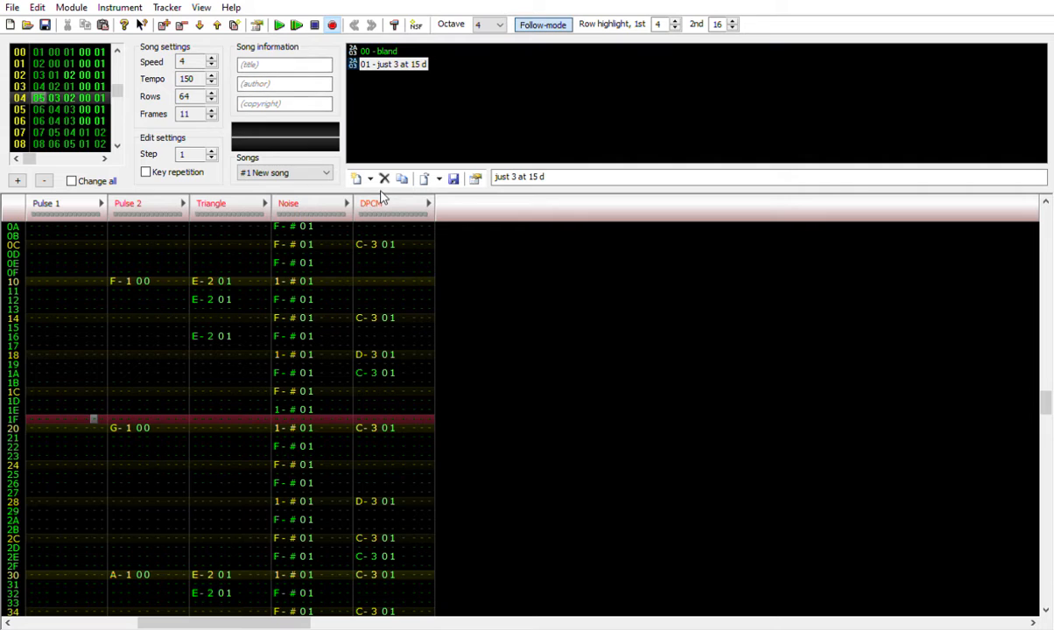
# Solo the DPCM channel, go back to the opening frames, then play the drum samples alone and stop.
pyautogui.click(375, 280)
pyautogui.scroll(3, 377, 301)
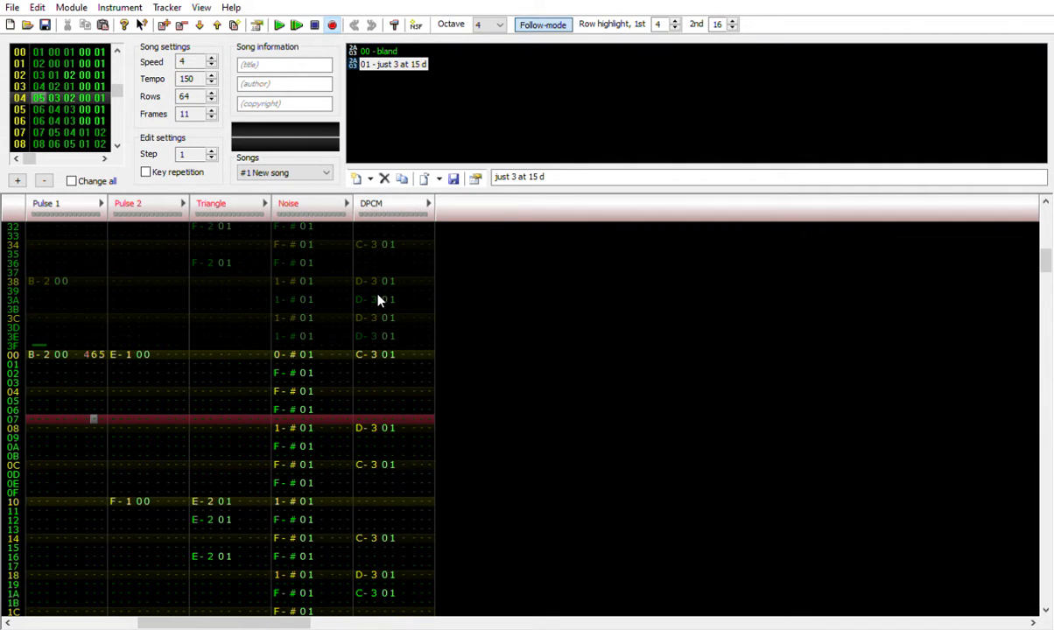
pyautogui.scroll(2, 372, 361)
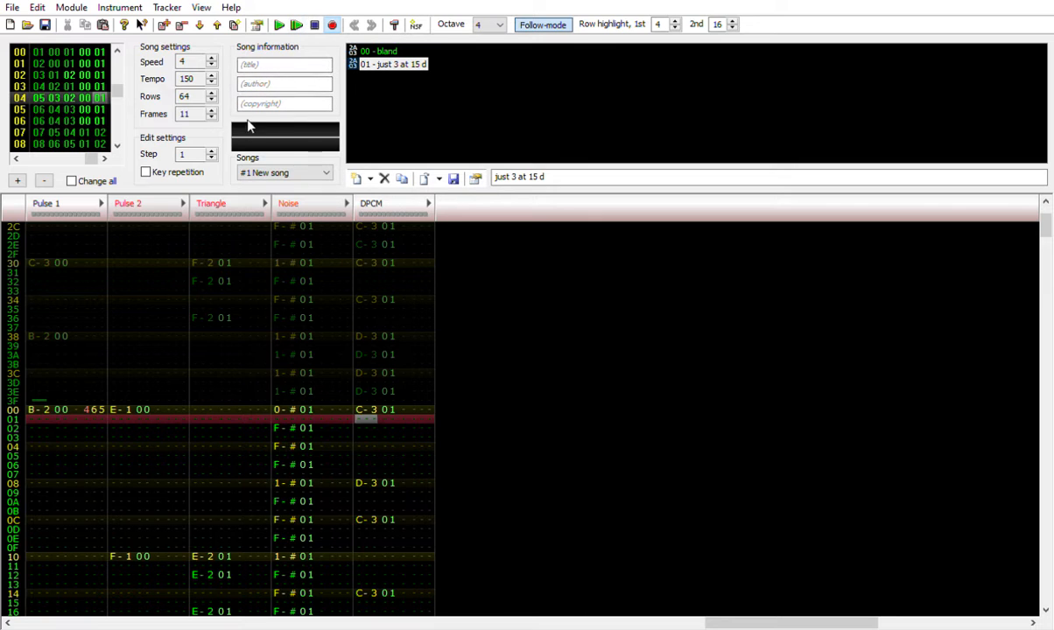
pyautogui.scroll(2, 348, 358)
pyautogui.scroll(20, 348, 358)
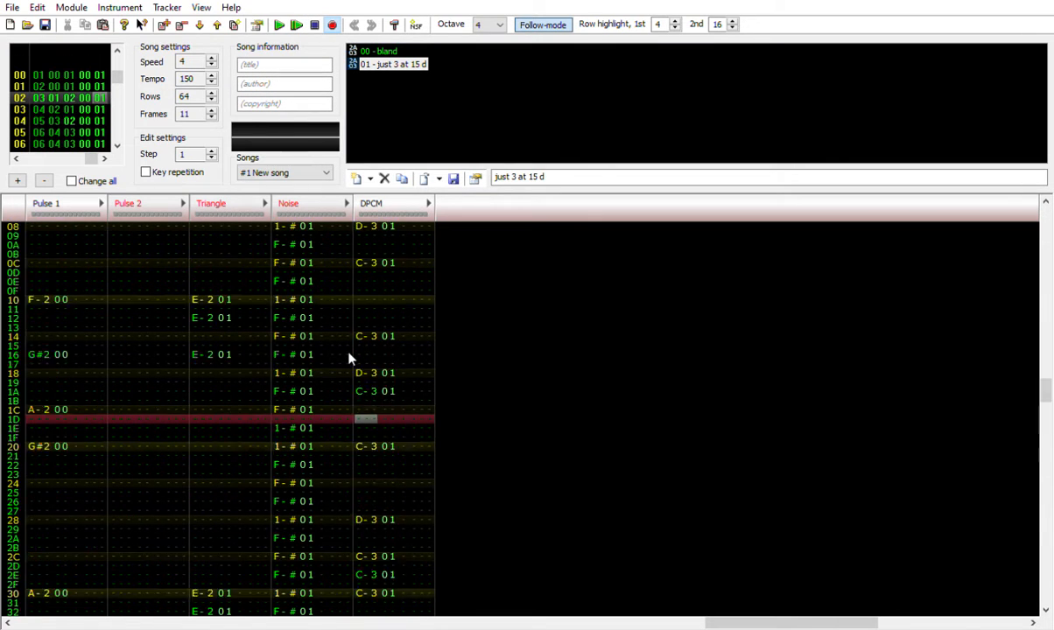
pyautogui.scroll(8, 348, 358)
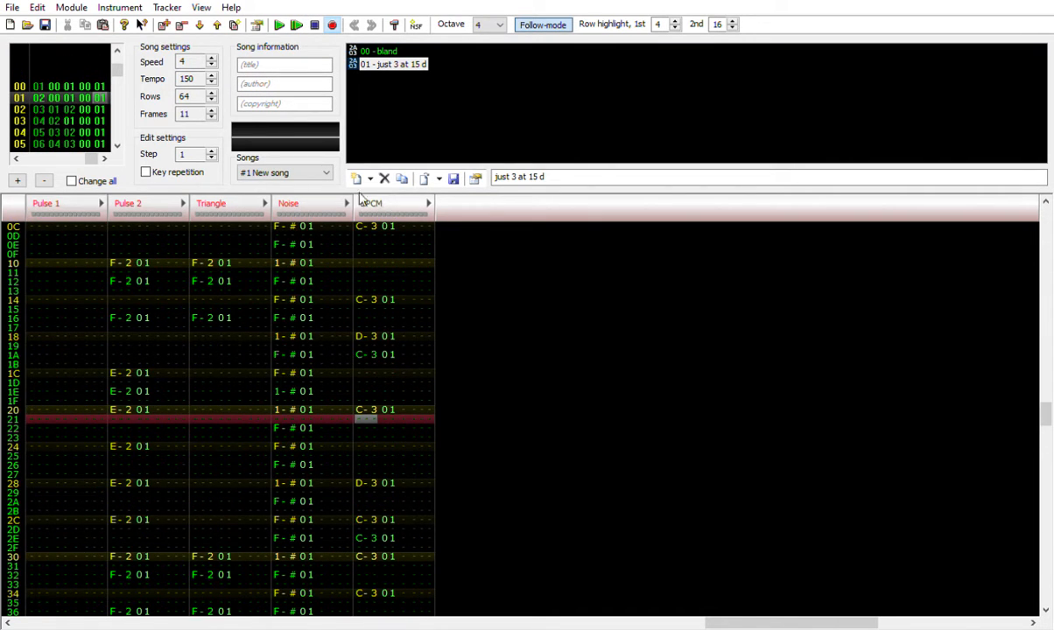
pyautogui.click(294, 26)
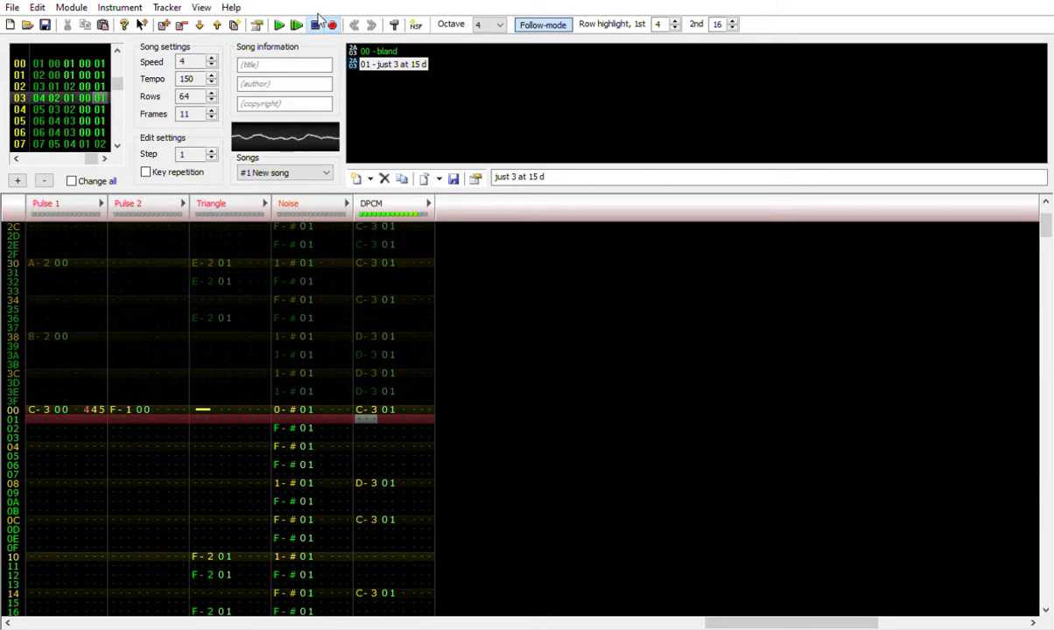
pyautogui.click(314, 24)
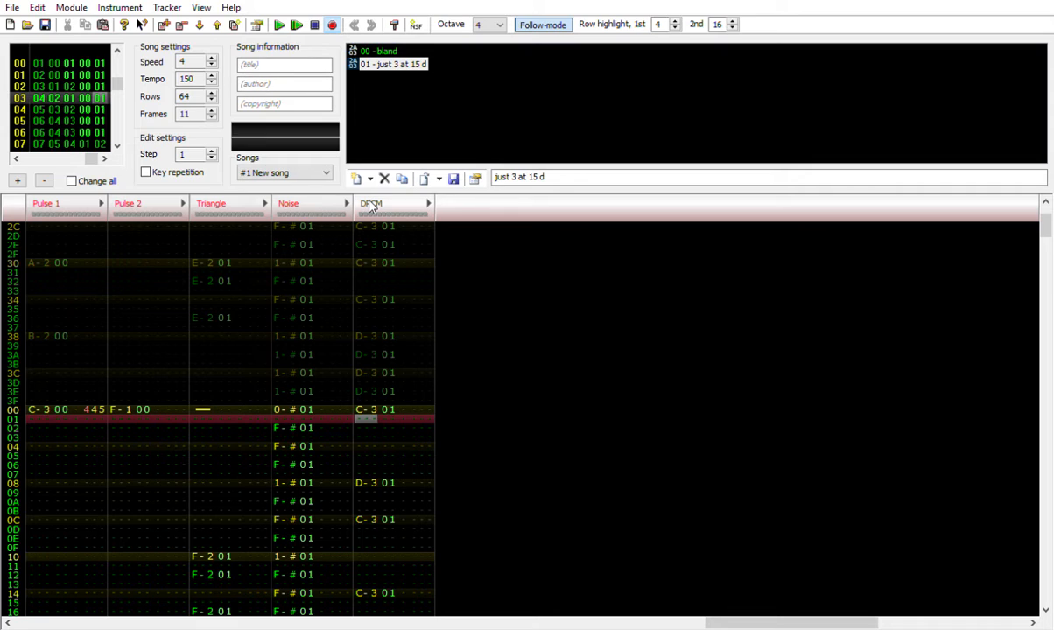
# Unmute Noise, Triangle, Pulse 2 and Pulse 1, then play all channels together from frame 03 and stop.
pyautogui.click(291, 203)
pyautogui.click(212, 203)
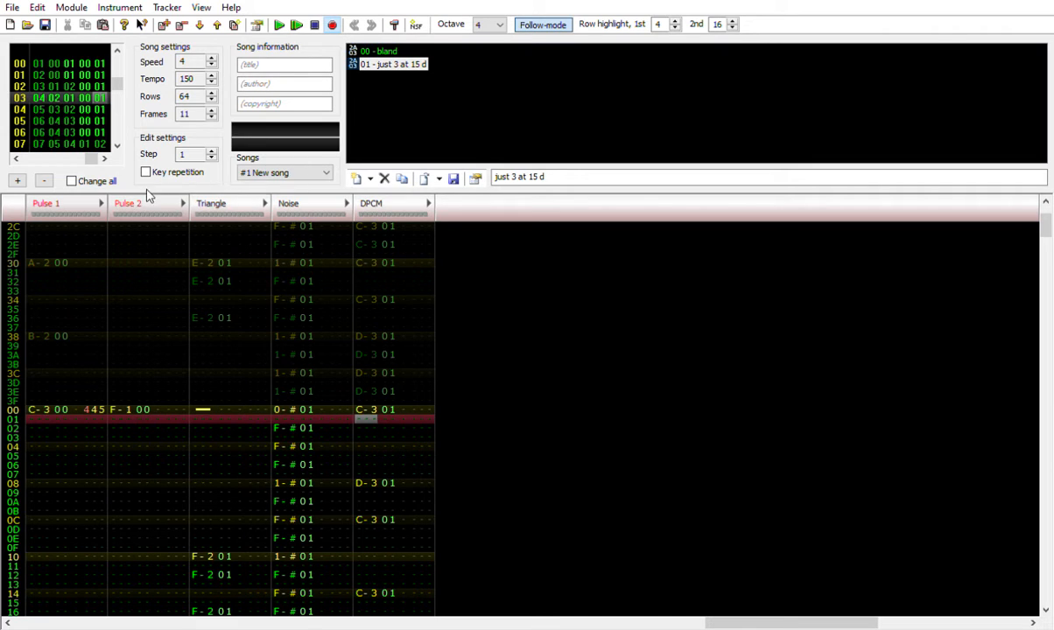
pyautogui.click(140, 203)
pyautogui.click(57, 203)
pyautogui.click(279, 24)
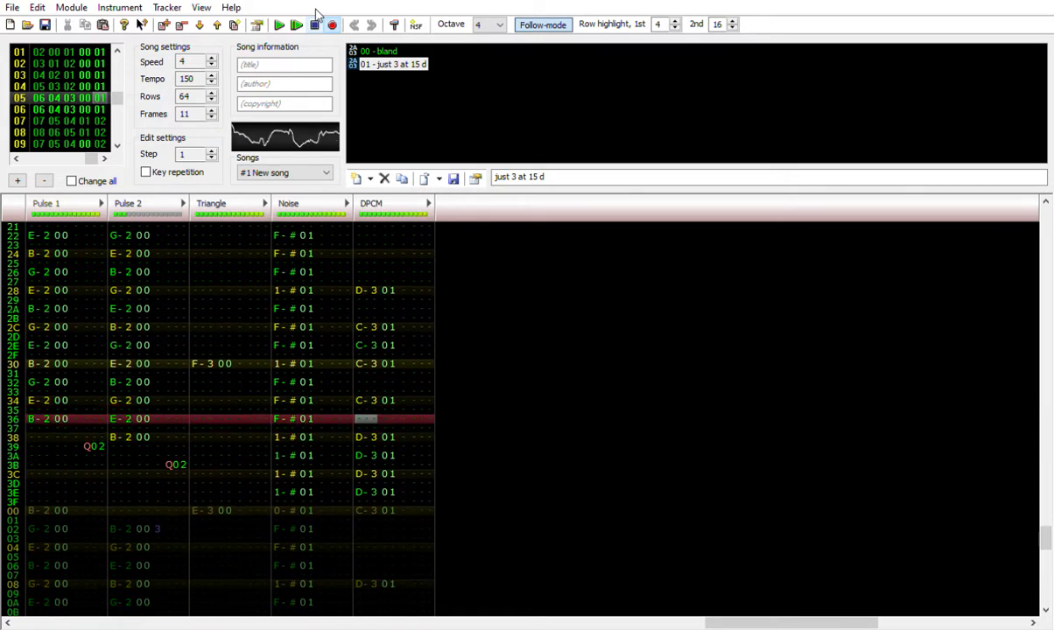
pyautogui.click(314, 24)
# Examine the Q02 note slides at row 39 of Pulse 1 and row 3B of Pulse 2 in frame 05.
pyautogui.scroll(-5, 163, 270)
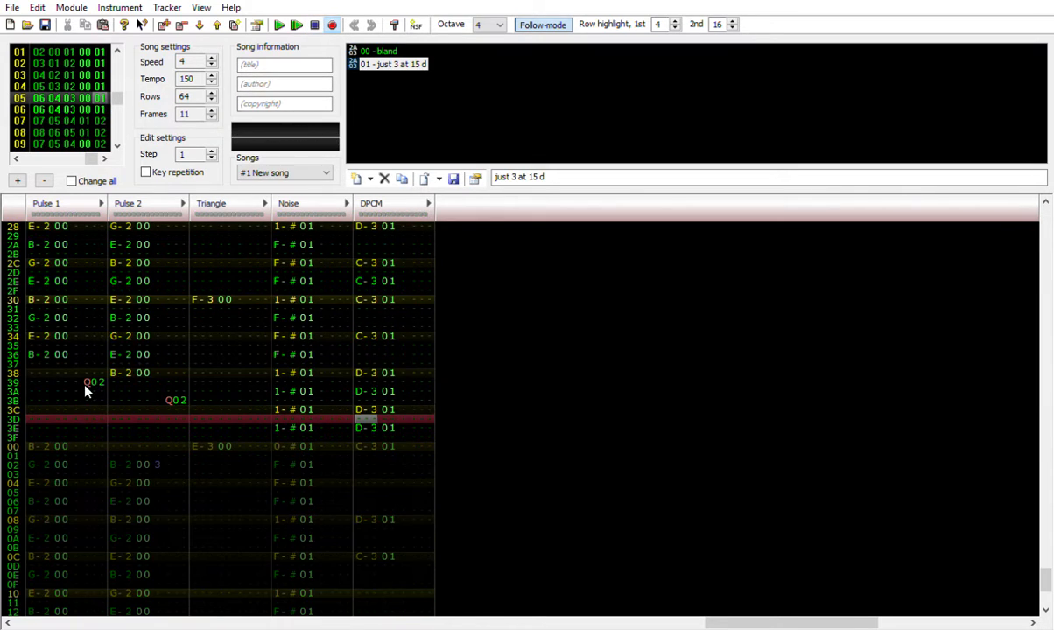
pyautogui.scroll(2, 91, 382)
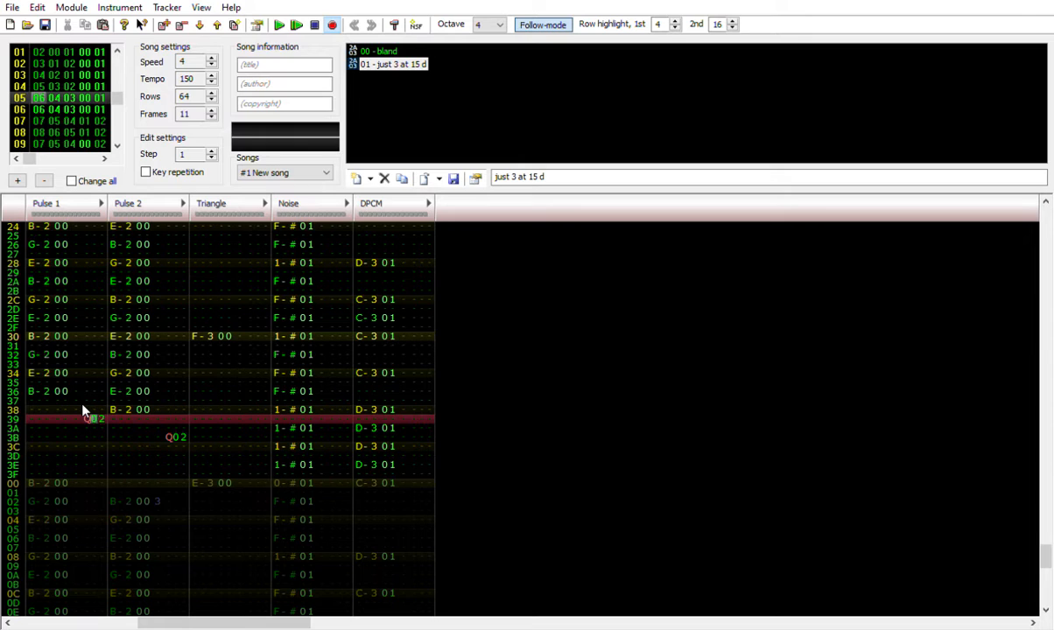
pyautogui.click(99, 420)
pyautogui.click(123, 409)
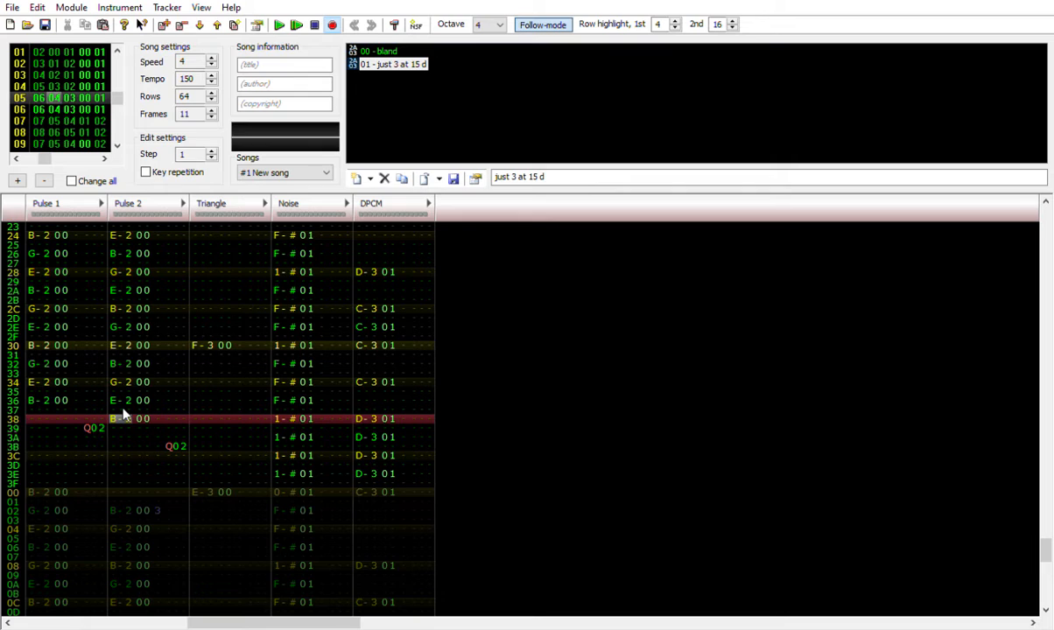
pyautogui.press('Down')
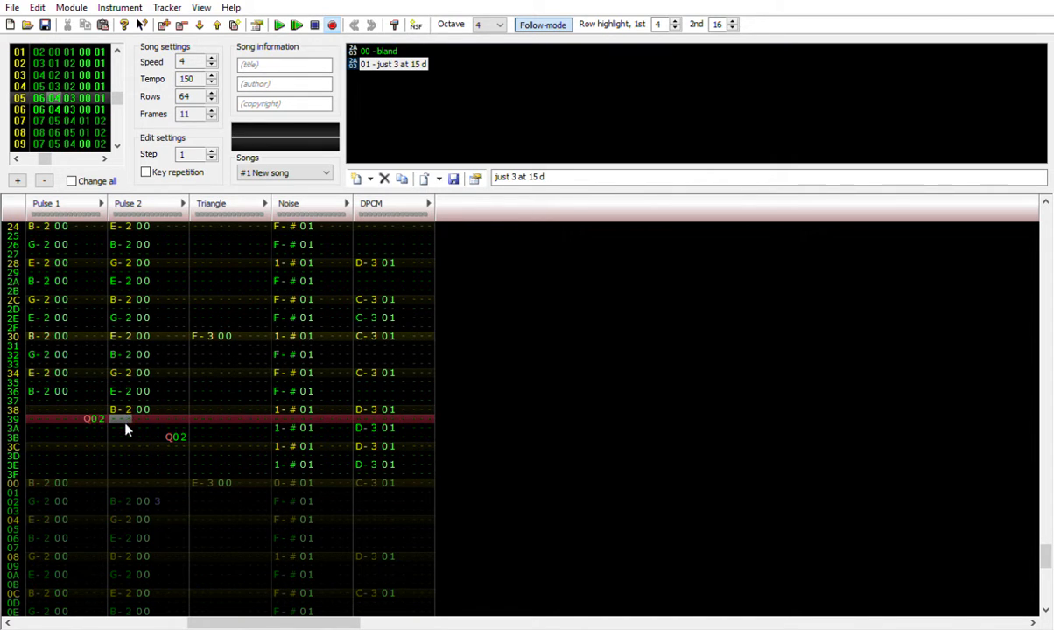
pyautogui.press('Down')
pyautogui.press('Down')
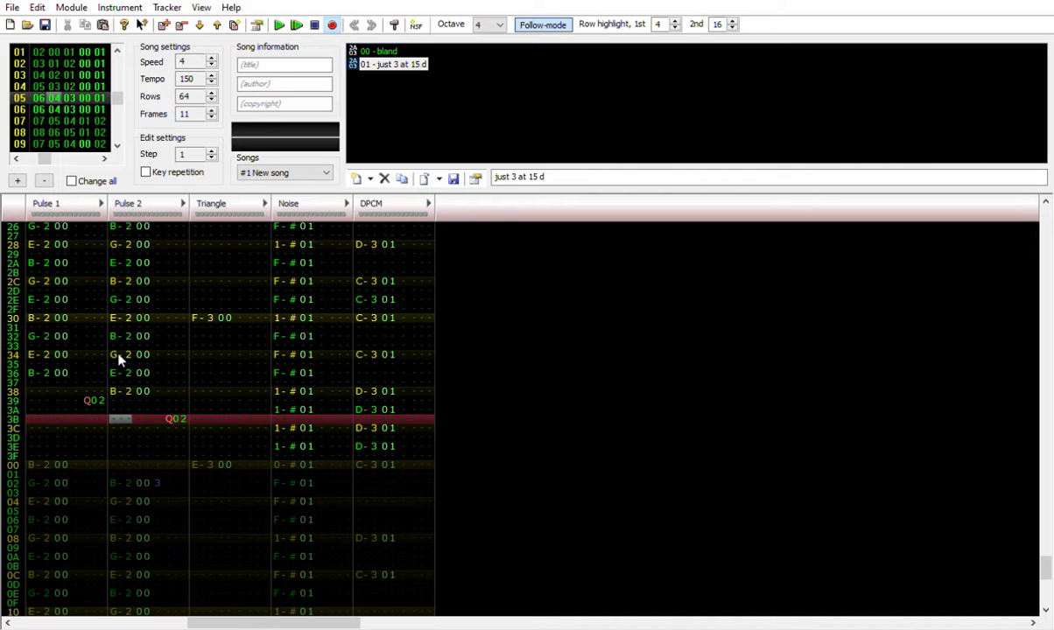
# Look through the note patterns of all channels in frames 06 to 08.
pyautogui.scroll(1, 103, 425)
pyautogui.scroll(-6, 98, 429)
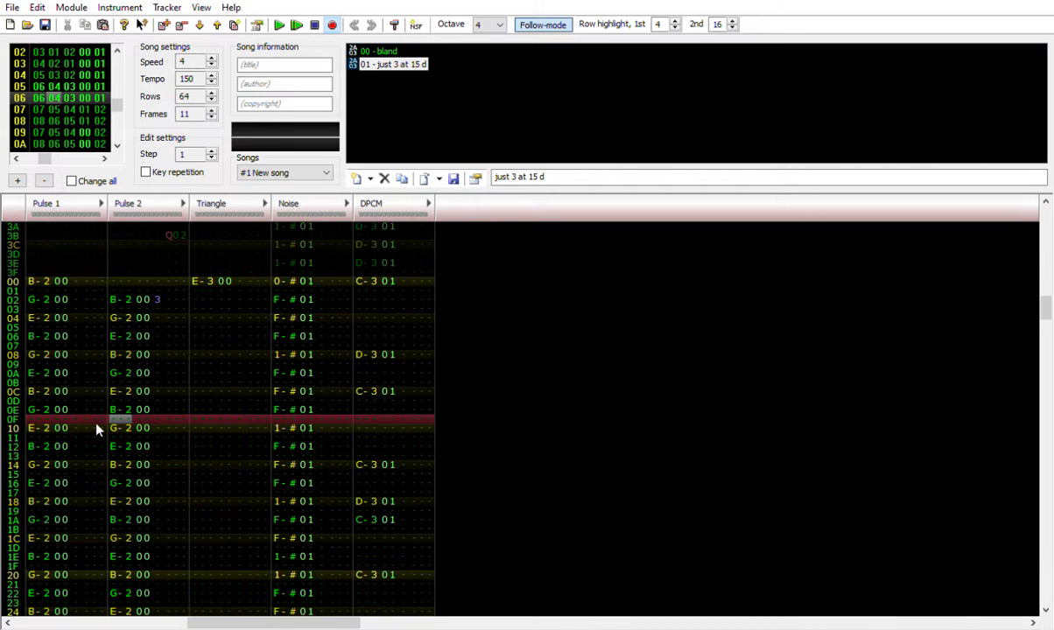
pyautogui.scroll(4, 98, 429)
pyautogui.scroll(-19, 98, 429)
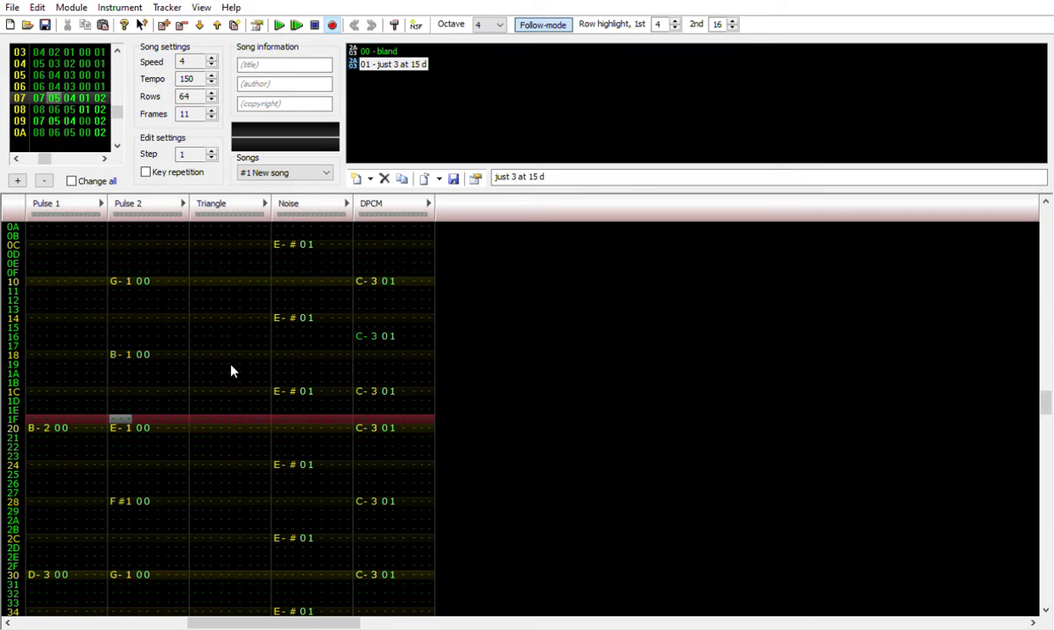
pyautogui.scroll(-20, 223, 350)
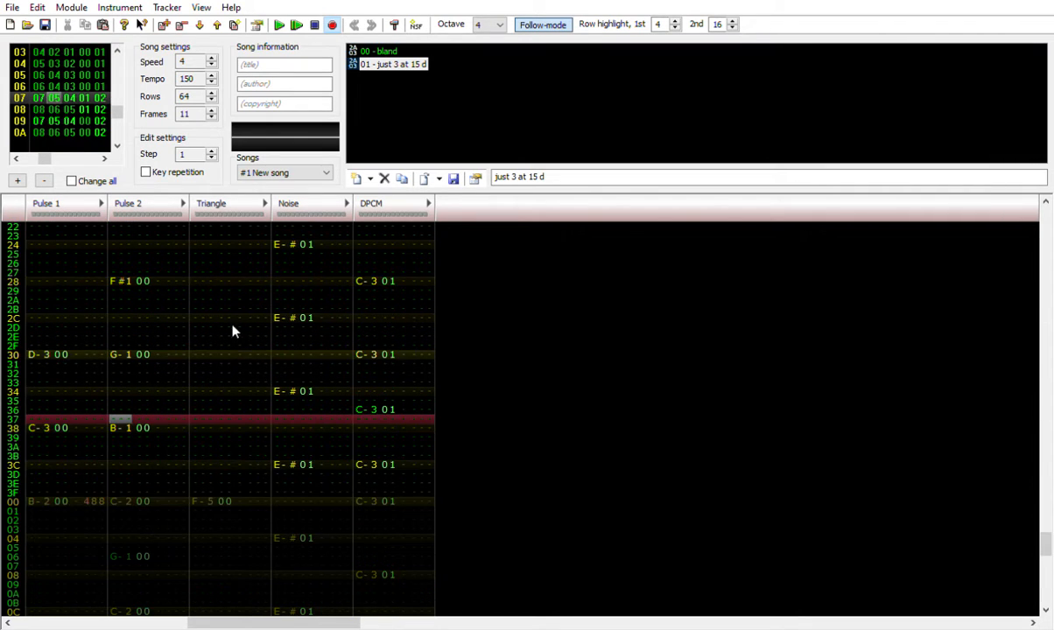
pyautogui.scroll(-5, 215, 337)
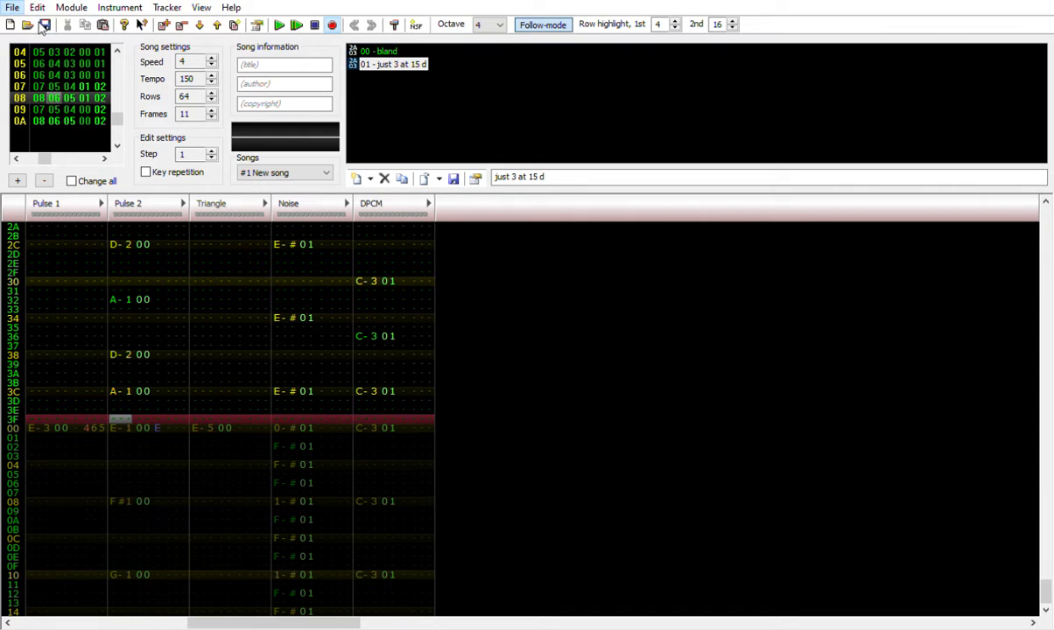
# Open the module titled "maybe" and switch to song #2 YES.
pyautogui.click(134, 70)
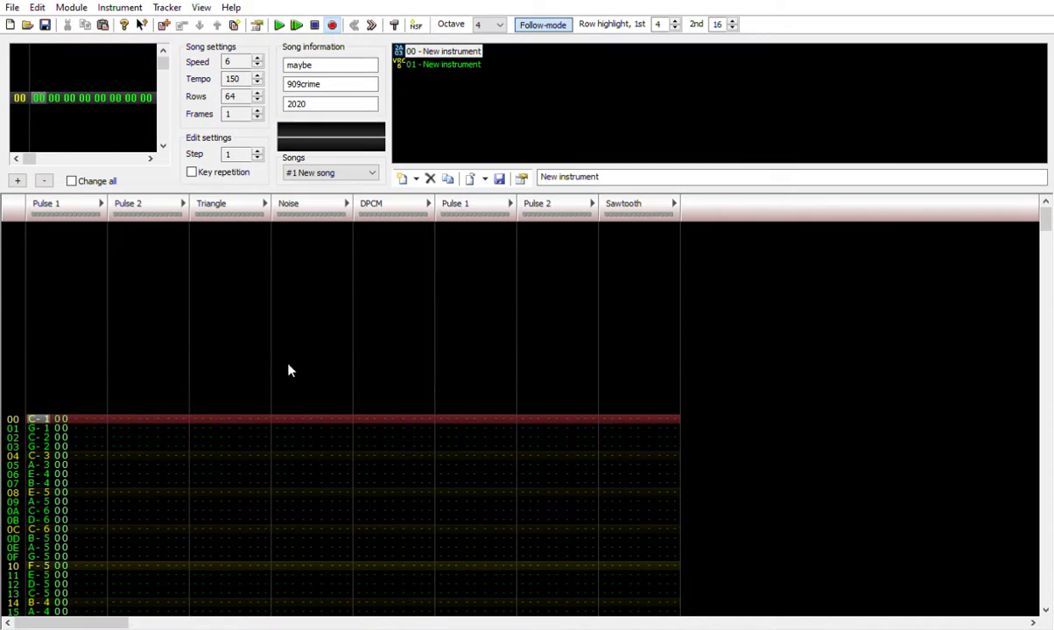
pyautogui.scroll(-1, 322, 175)
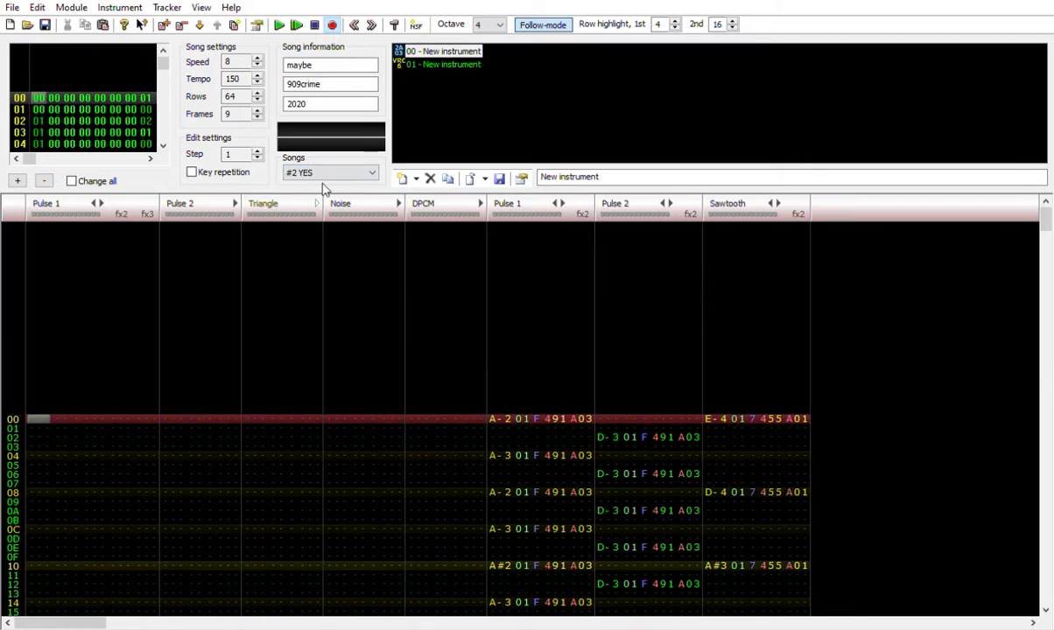
# Examine the 491 and A03 effects at row 00 of the VRC6 Pulse 1 channel, then play that channel alone and stop.
pyautogui.click(556, 420)
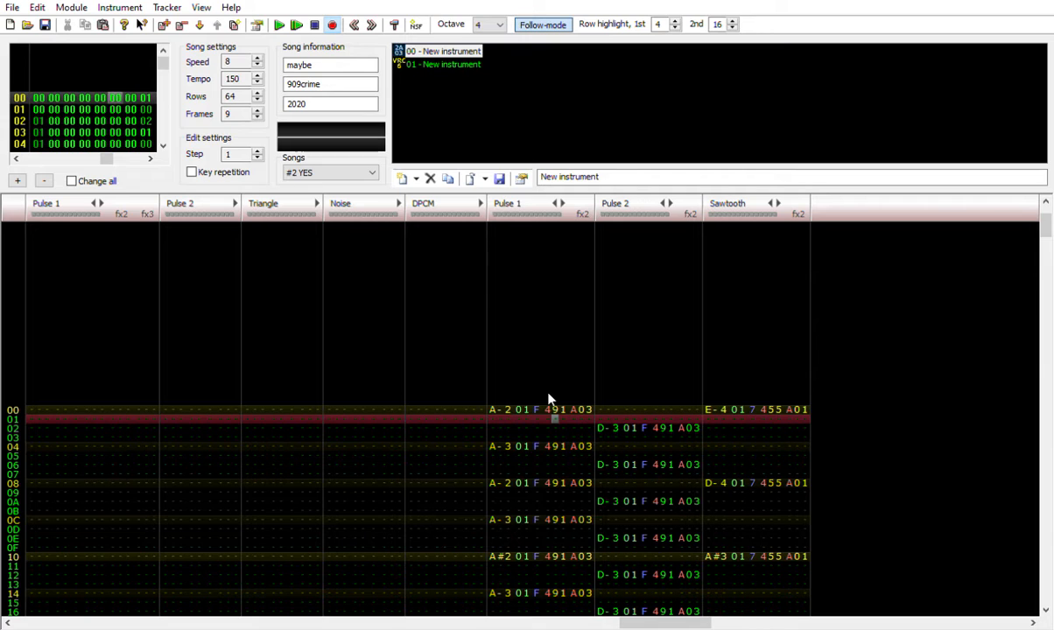
pyautogui.scroll(1, 558, 399)
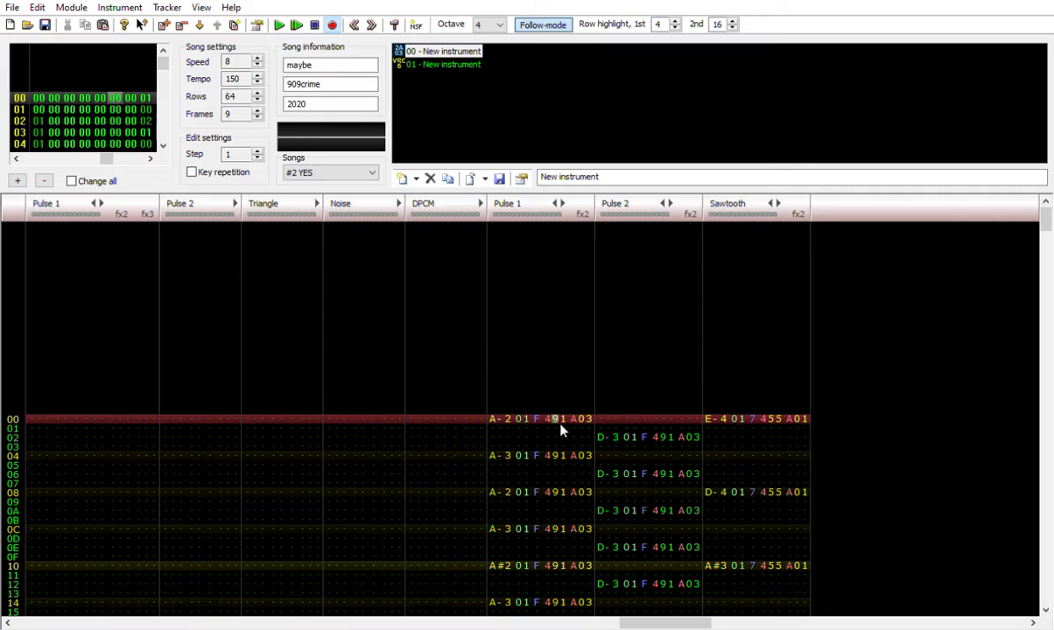
pyautogui.press('Right')
pyautogui.press('Right')
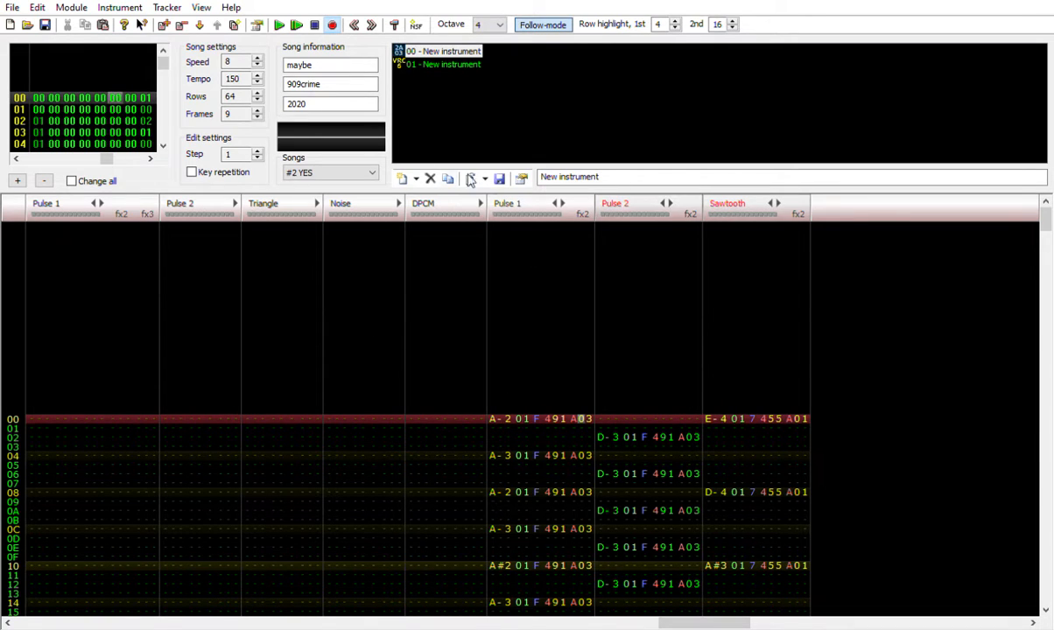
pyautogui.click(279, 24)
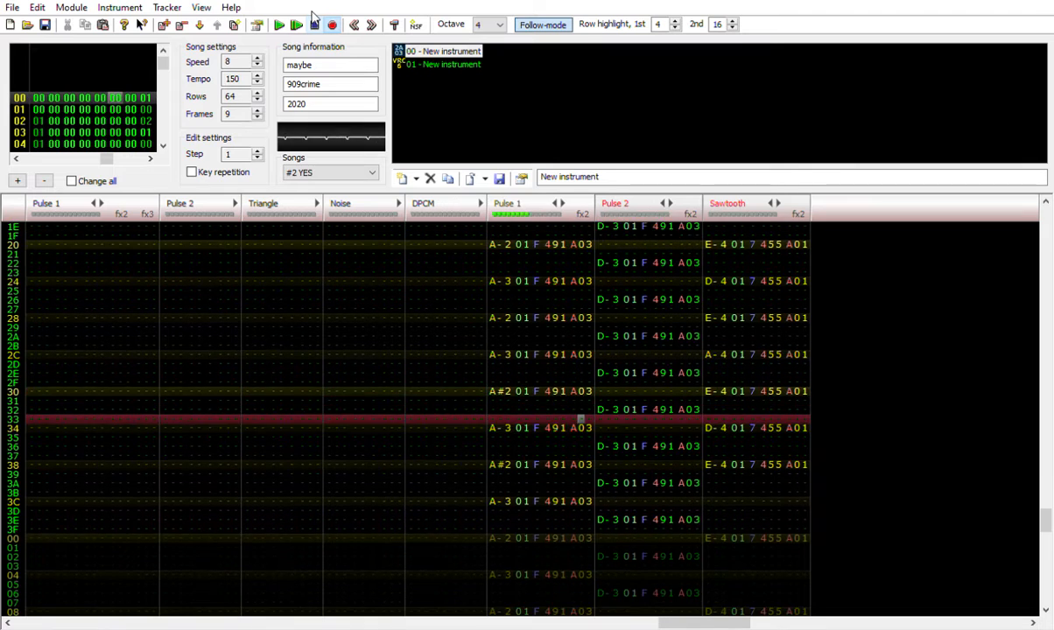
pyautogui.click(313, 24)
# Play the Sawtooth channel without the VRC6 pulse channels, then unmute both pulses and play the song with all channels.
pyautogui.scroll(-4, 500, 240)
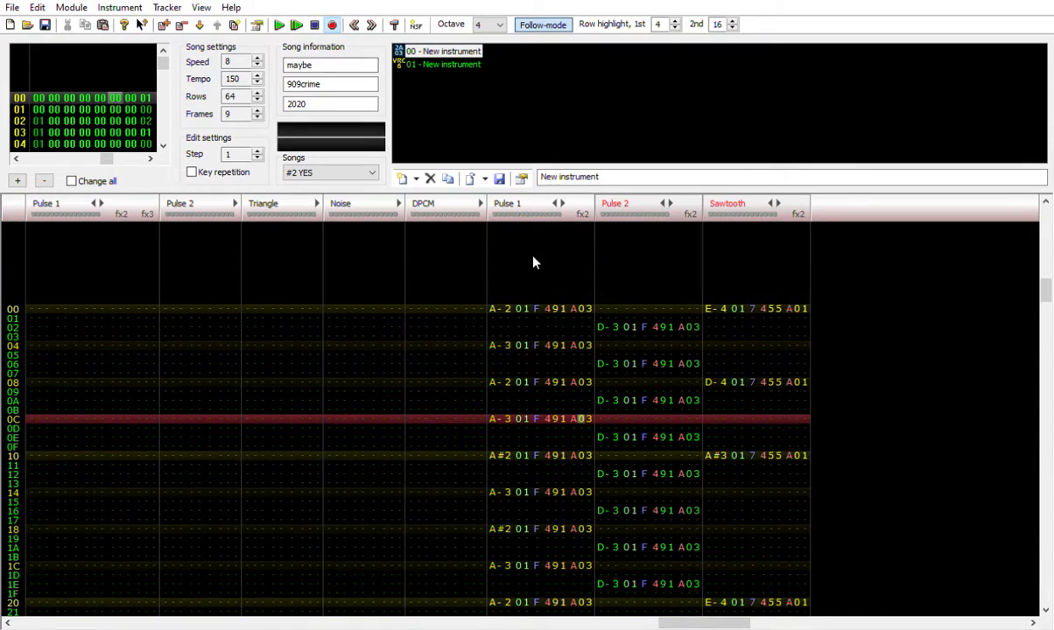
pyautogui.click(535, 208)
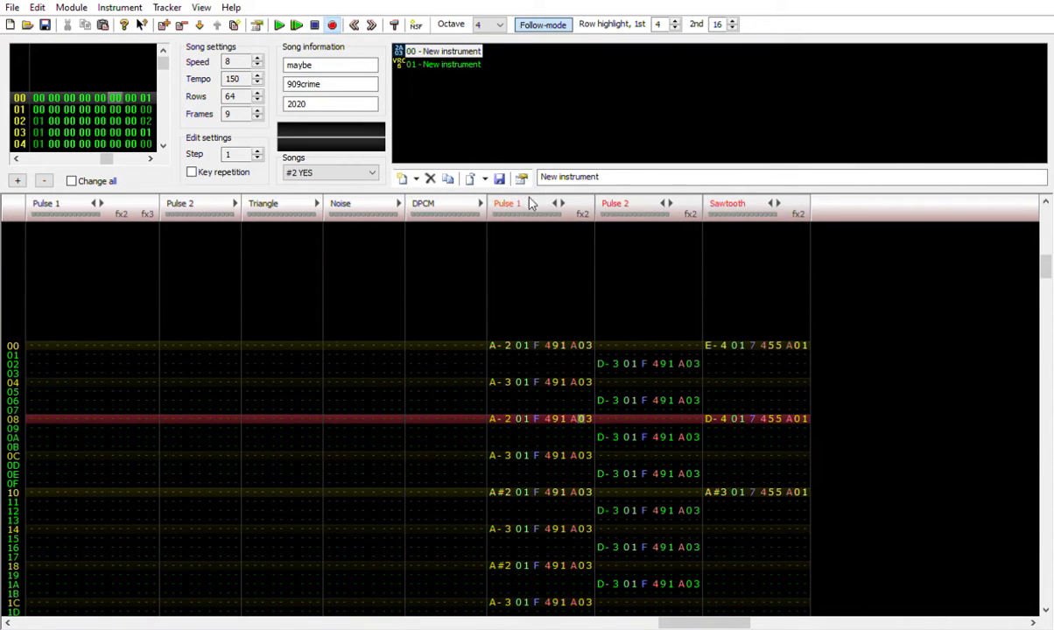
pyautogui.click(736, 204)
pyautogui.click(278, 22)
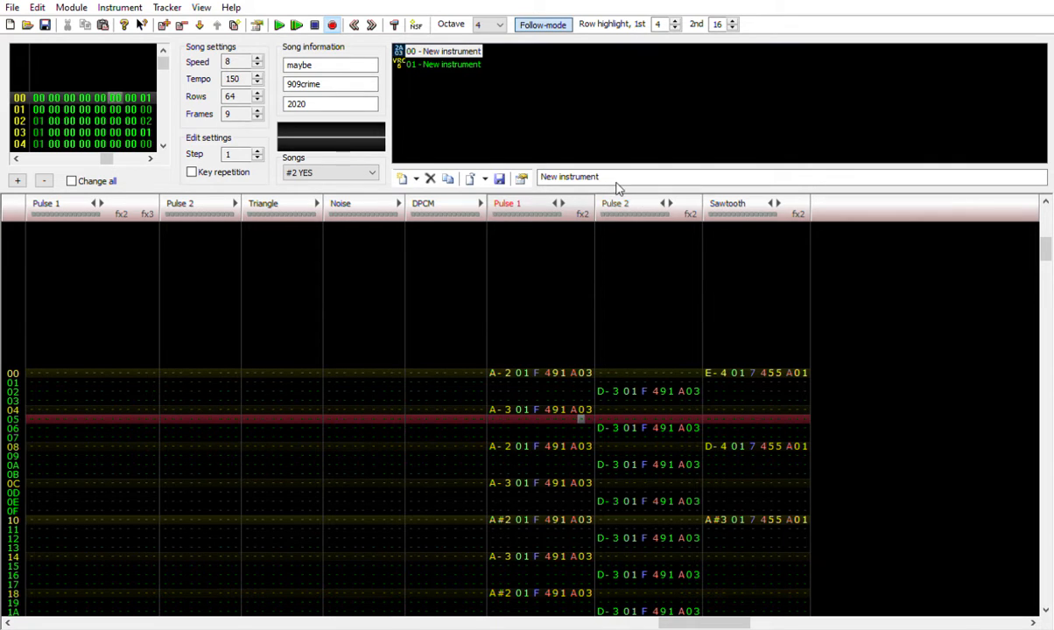
pyautogui.click(279, 24)
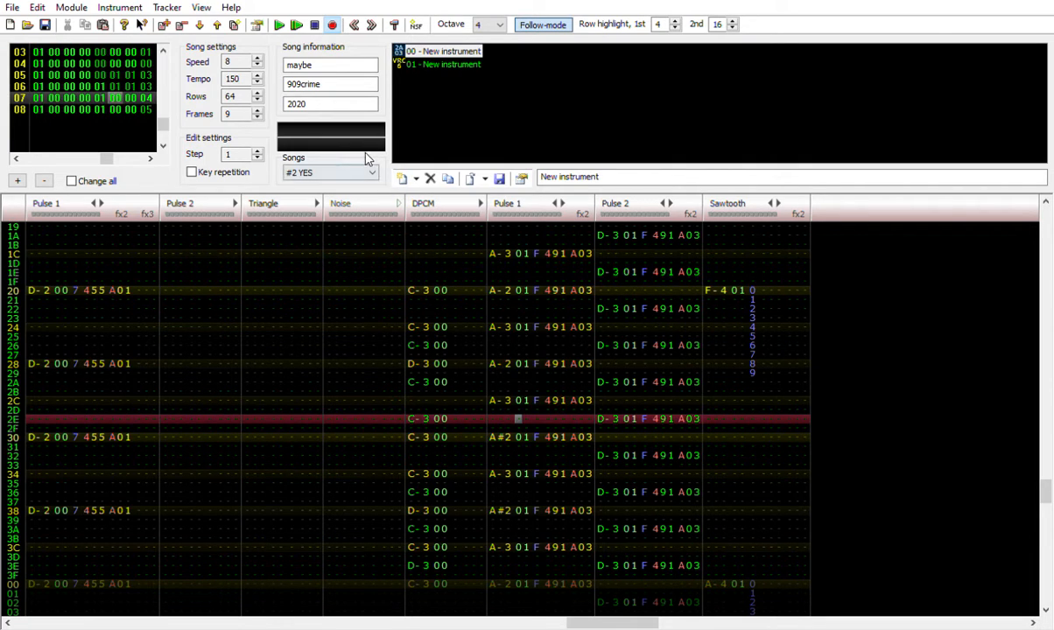
# Switch to song #3 maybe and show its VRC6 Pulse 1, Pulse 2 and Sawtooth channels.
pyautogui.press('Return')
pyautogui.press('Down')
pyautogui.press('Return')
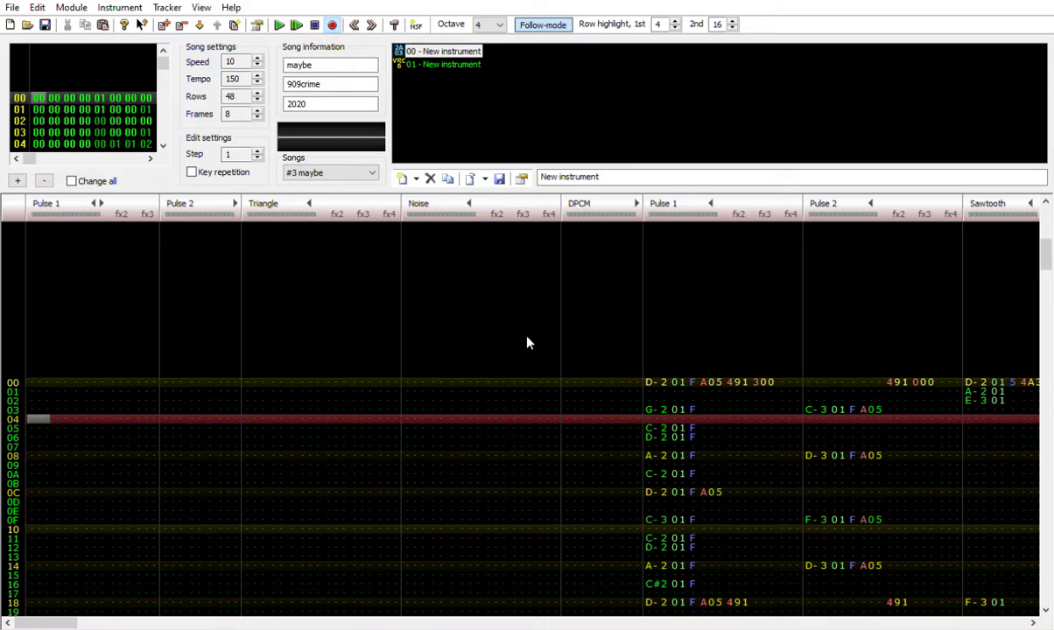
pyautogui.moveTo(73, 618); pyautogui.dragTo(989, 564)
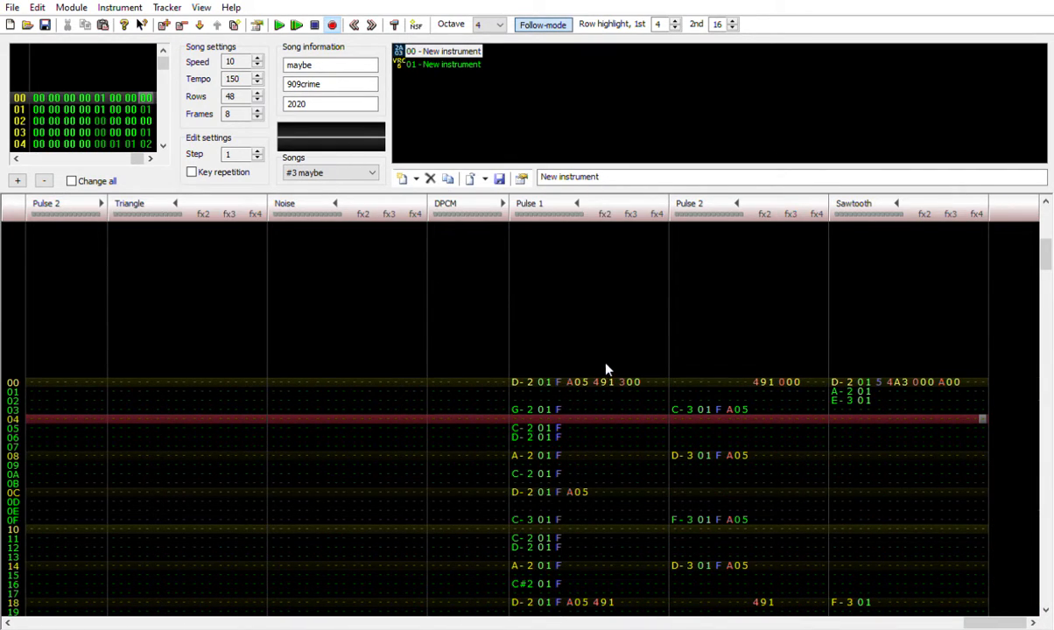
# Play song #3 maybe, stop in frame 04 and examine the 001 effect at row 00 of the Sawtooth channel.
pyautogui.click(278, 24)
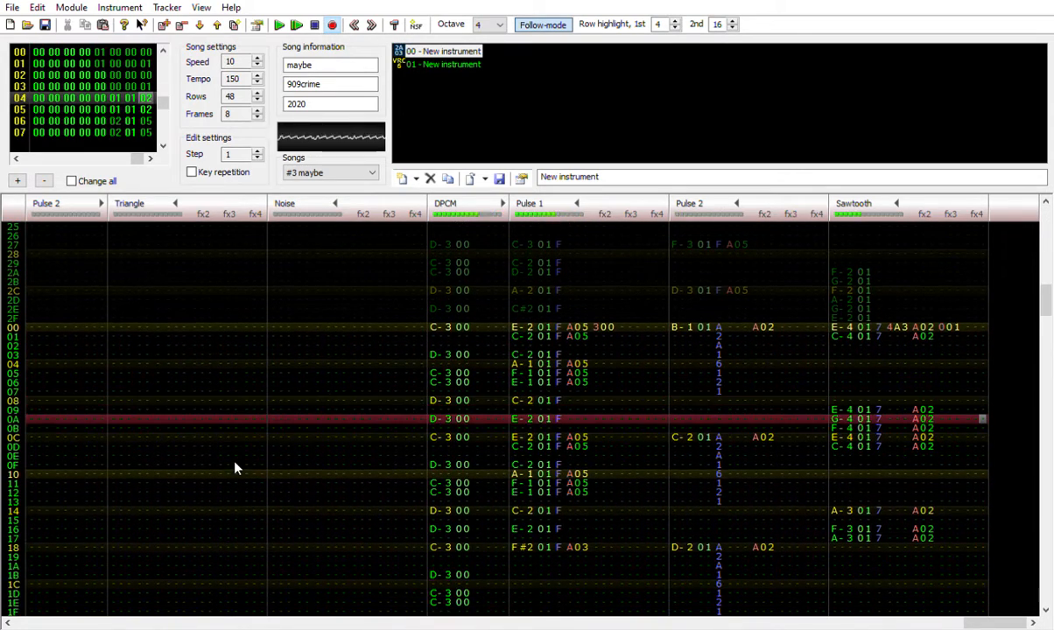
pyautogui.press('Return')
pyautogui.scroll(2, 764, 363)
pyautogui.scroll(3, 982, 404)
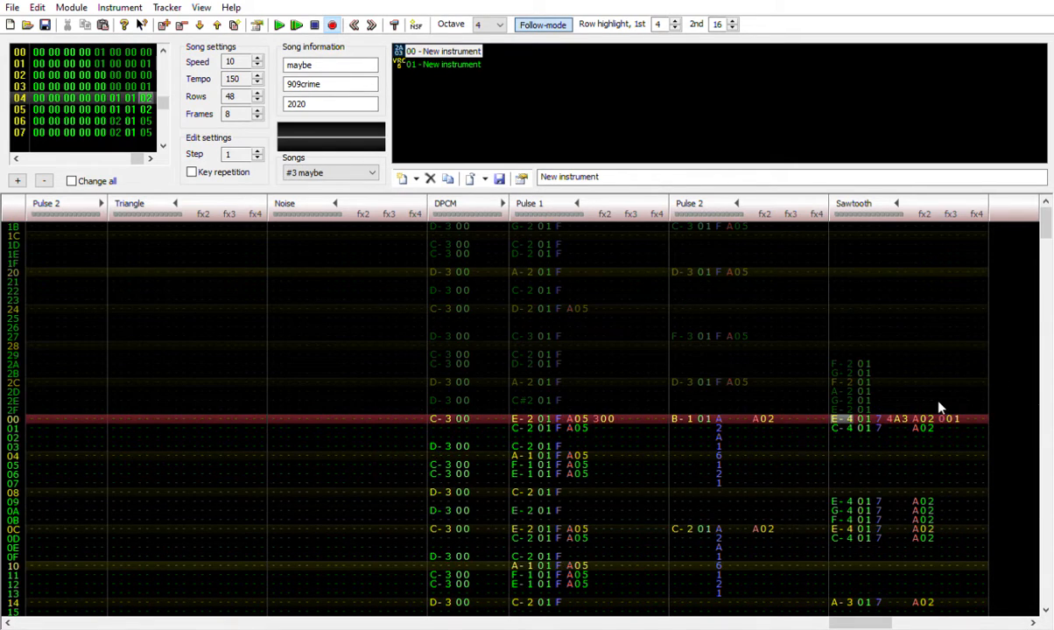
pyautogui.click(949, 417)
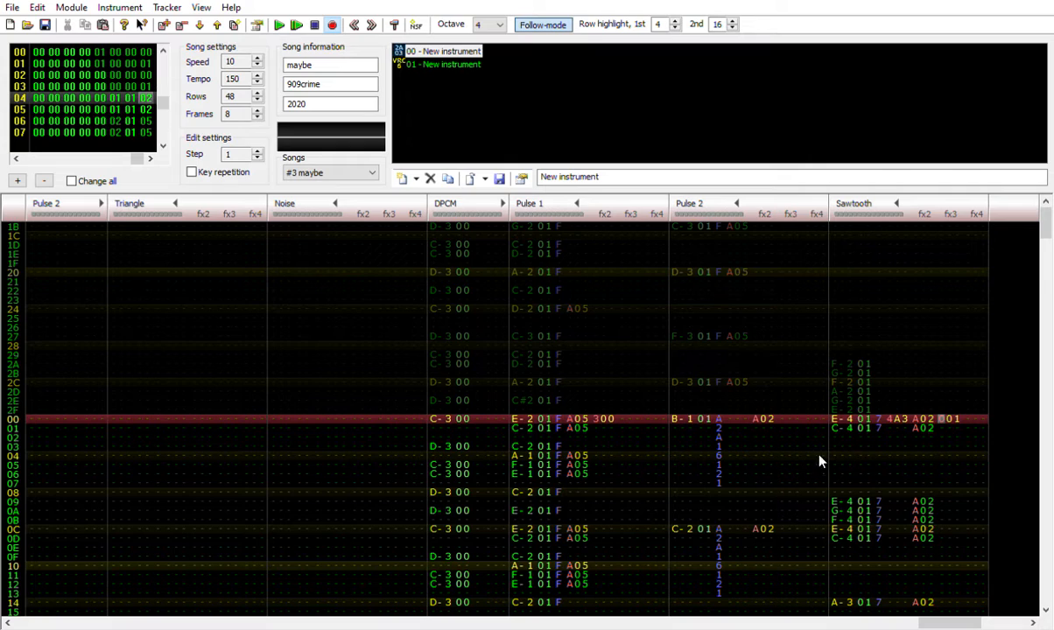
# Solo the Sawtooth channel and play frame 04 to hear its notes and effects alone.
pyautogui.doubleClick(861, 203)
pyautogui.doubleClick(855, 203)
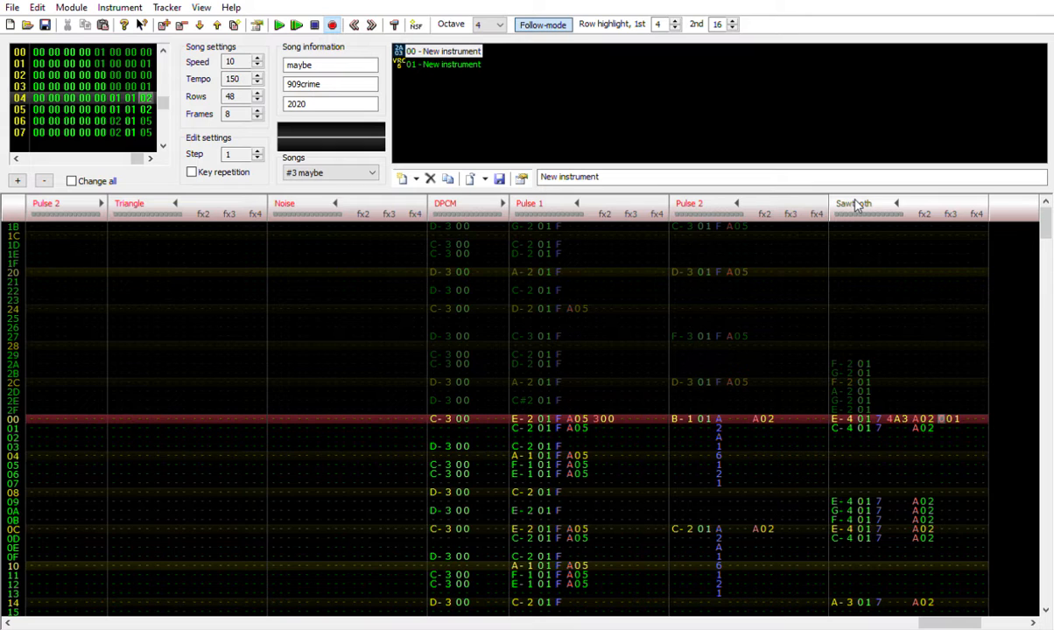
pyautogui.click(280, 23)
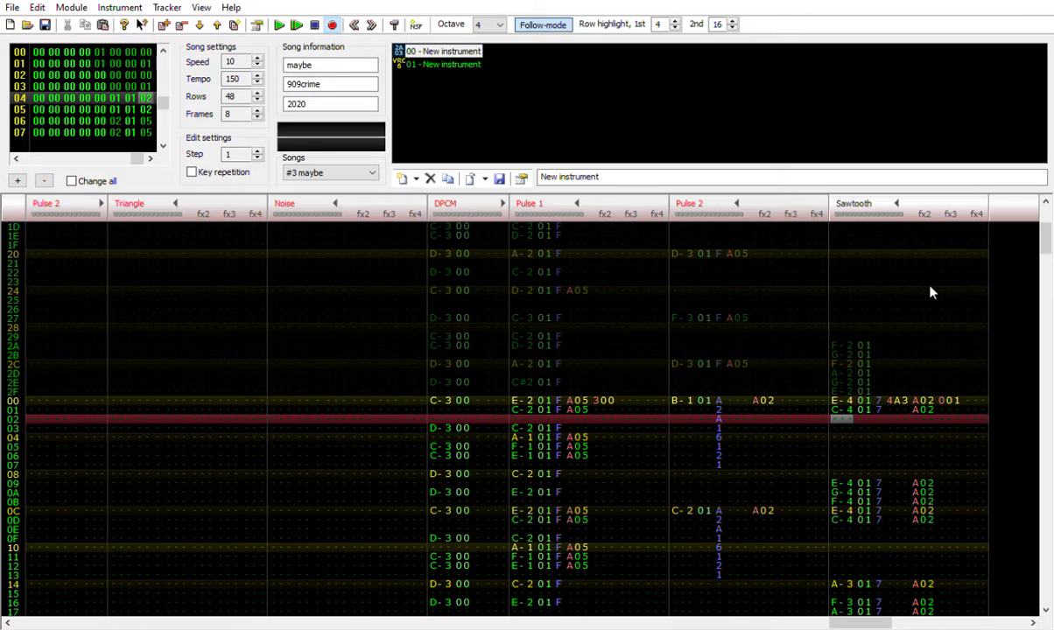
pyautogui.click(852, 481)
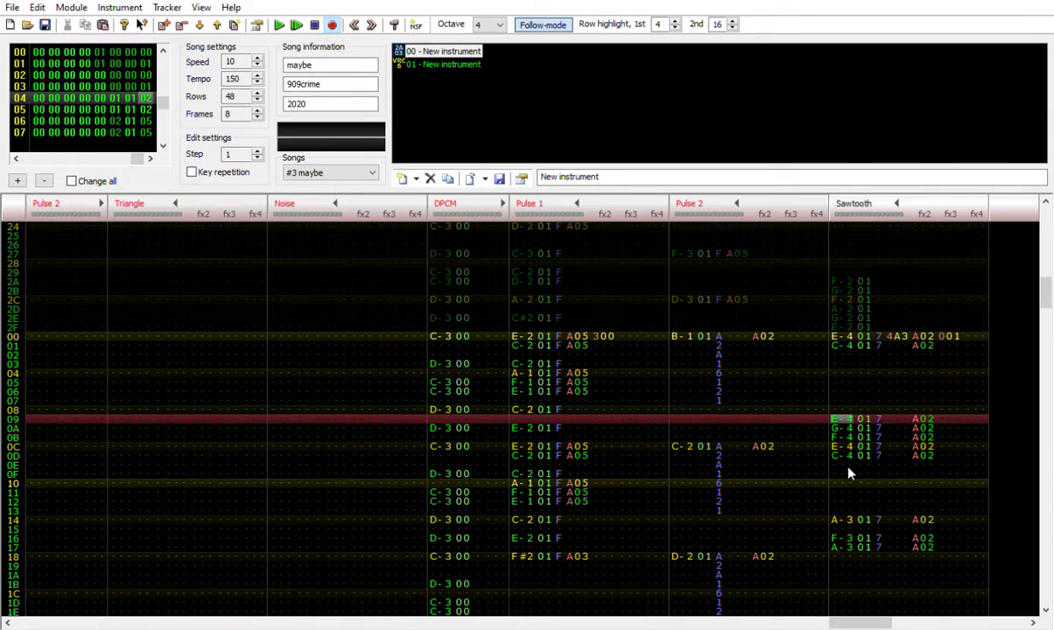
# Try changing the last digit of the Sawtooth channel's 001 effect at row 00 to 6.
pyautogui.click(955, 335)
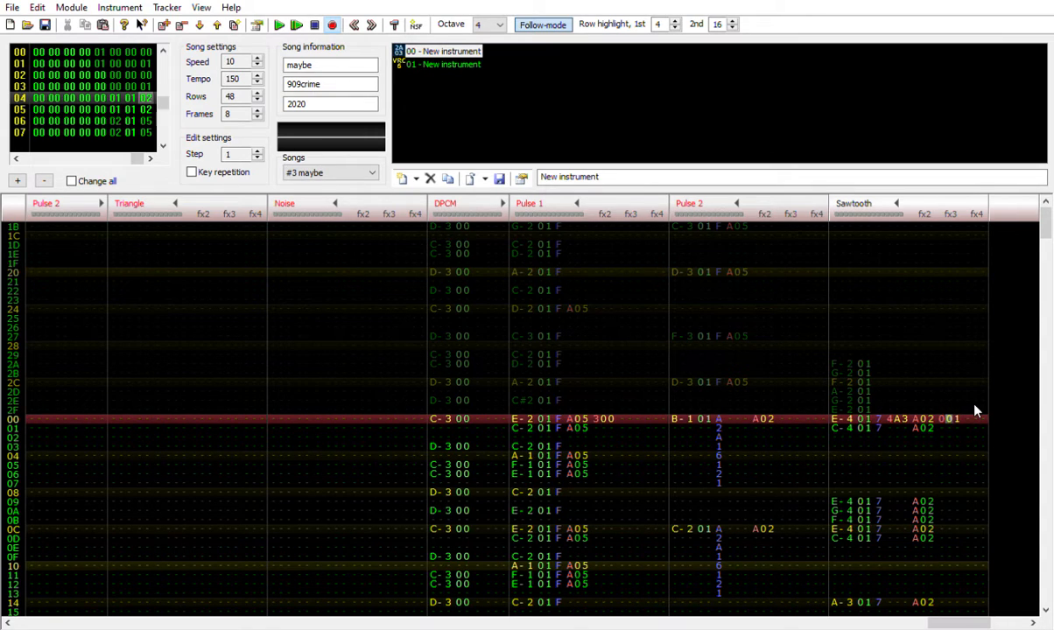
pyautogui.press('Right')
pyautogui.write('6')
# Look through the muted VRC6 and standard channels of frame 04, then bring the Sawtooth channel back into view.
pyautogui.click(681, 434)
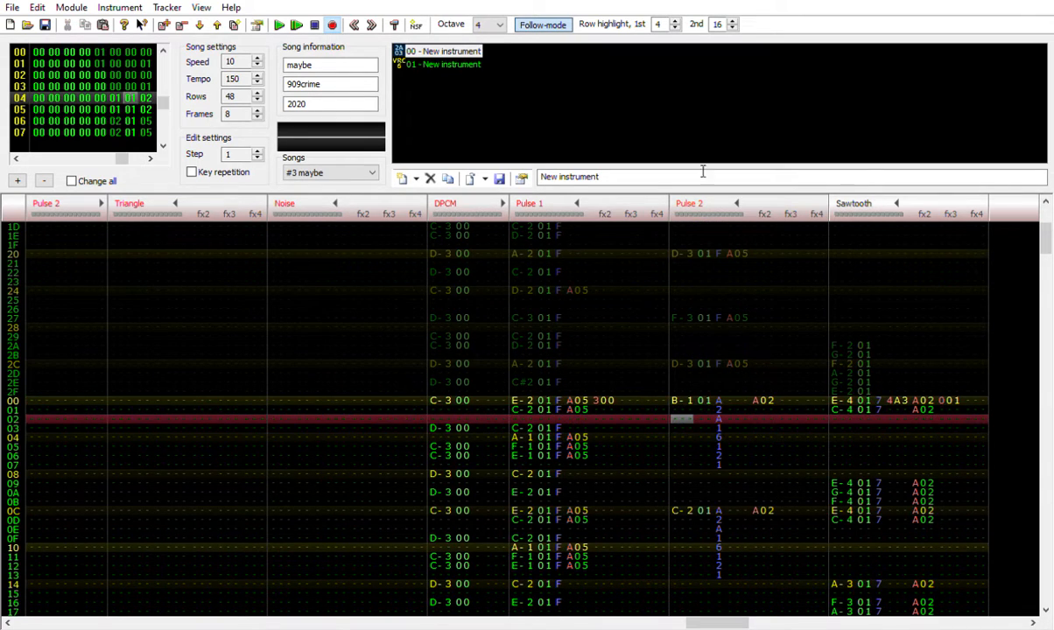
pyautogui.click(522, 381)
pyautogui.click(140, 401)
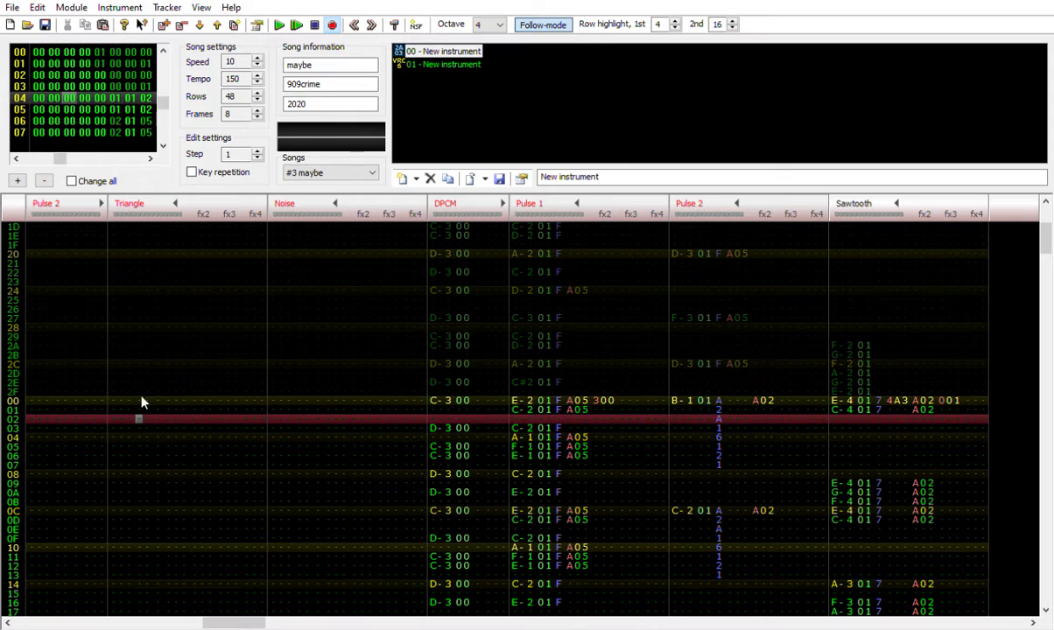
pyautogui.click(44, 419)
pyautogui.press('Left')
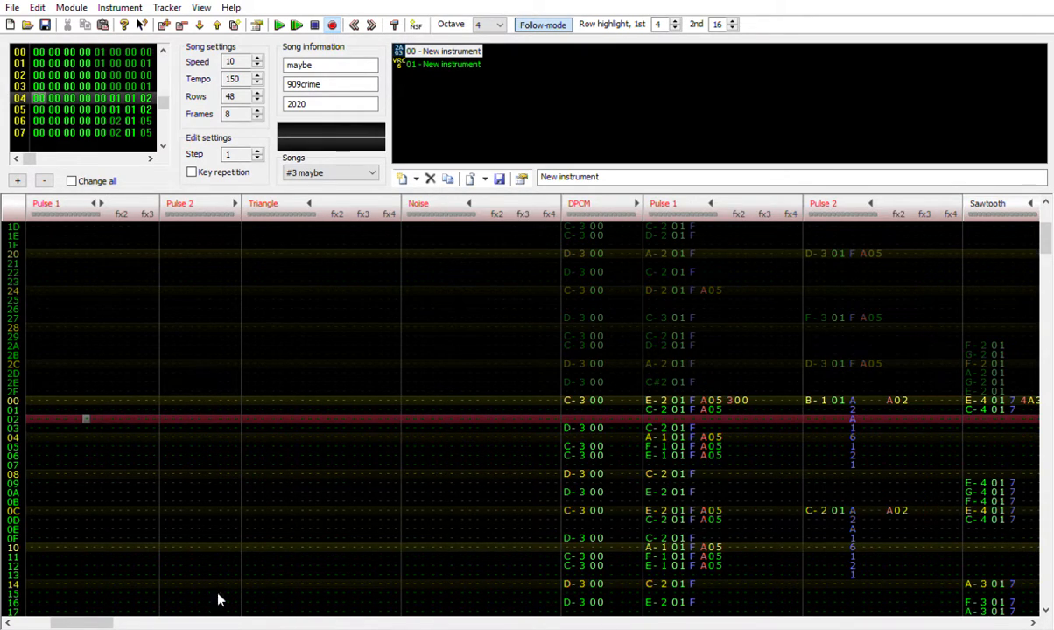
pyautogui.moveTo(102, 621); pyautogui.dragTo(932, 591)
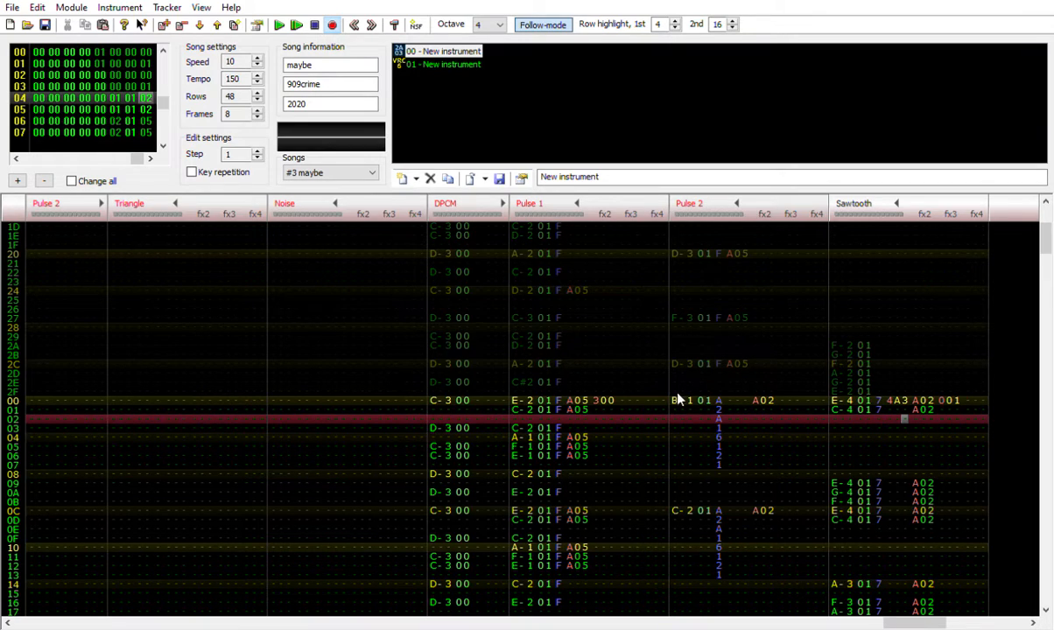
# Examine the note, instrument, volume and A05 effect at row 00 of the VRC6 Pulse 1 channel in frame 04.
pyautogui.scroll(-2, 676, 400)
pyautogui.scroll(-3, 676, 400)
pyautogui.scroll(3, 676, 400)
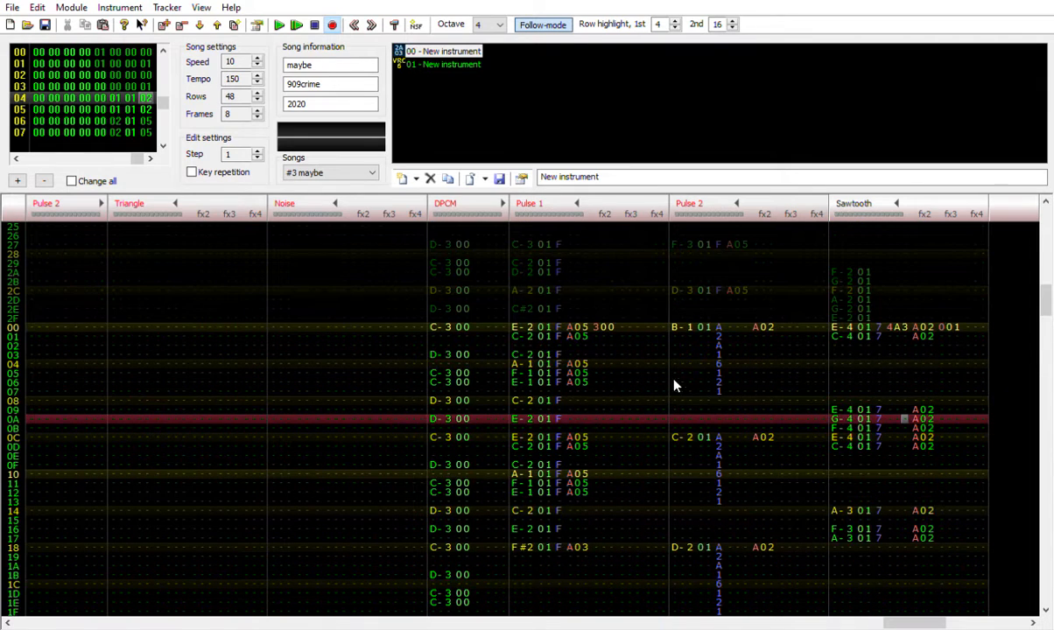
pyautogui.click(569, 315)
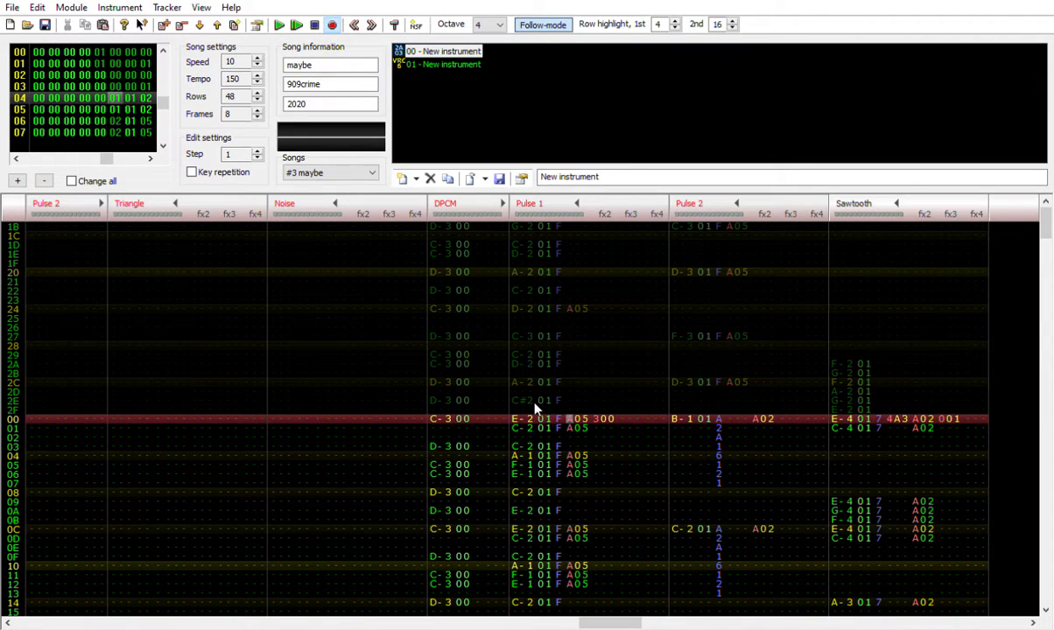
pyautogui.press('Left')
pyautogui.press('Left')
pyautogui.press('Left')
pyautogui.press('Left')
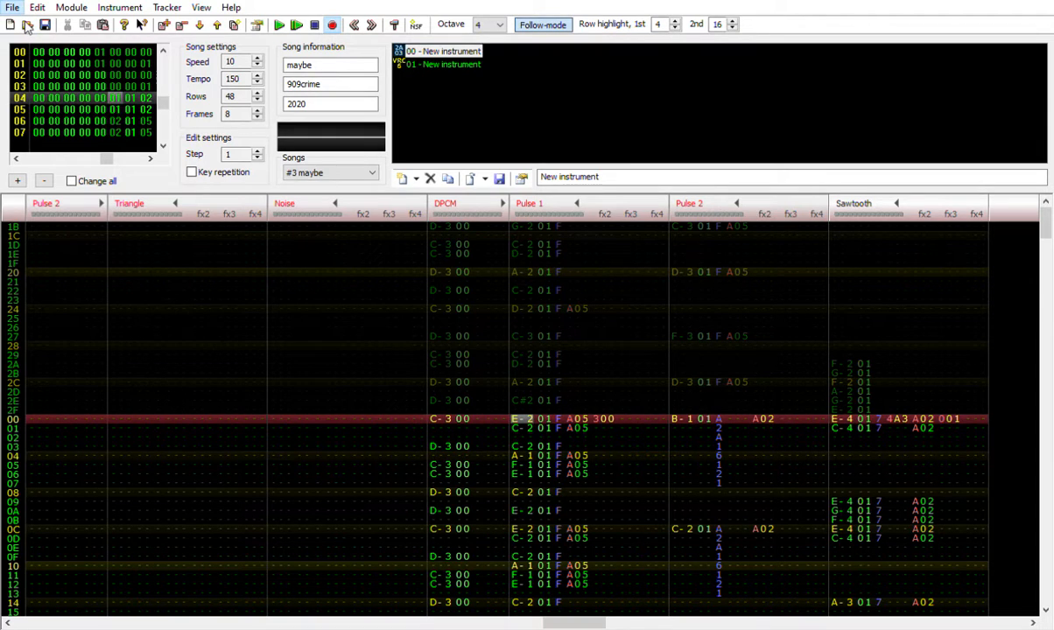
# Open the module titled Superfusion, play it with all channels and stop in frame 04.
pyautogui.press('space')
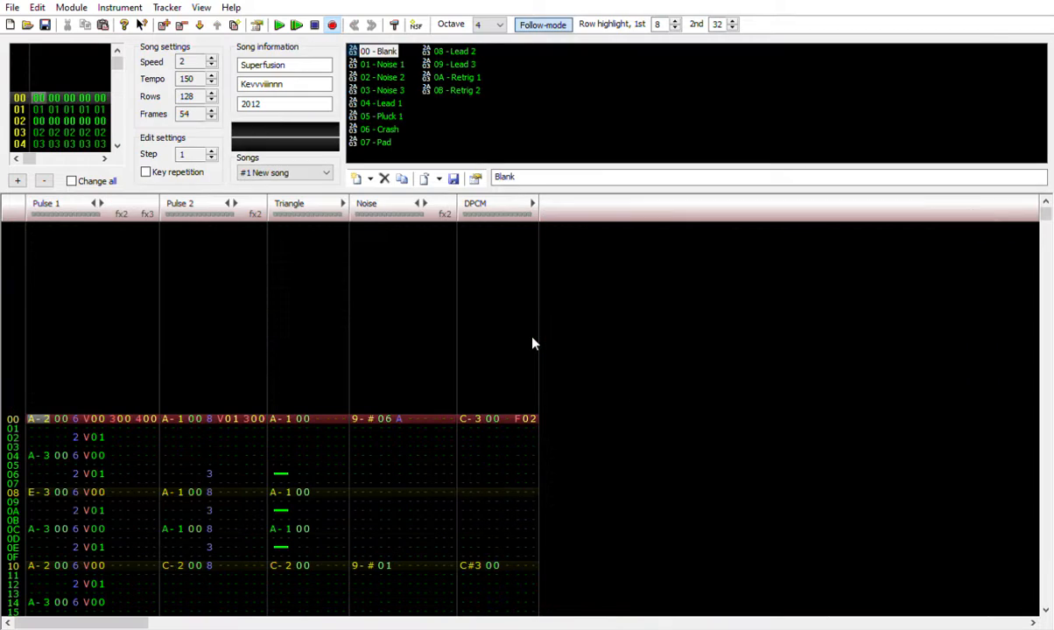
pyautogui.scroll(-1, 376, 350)
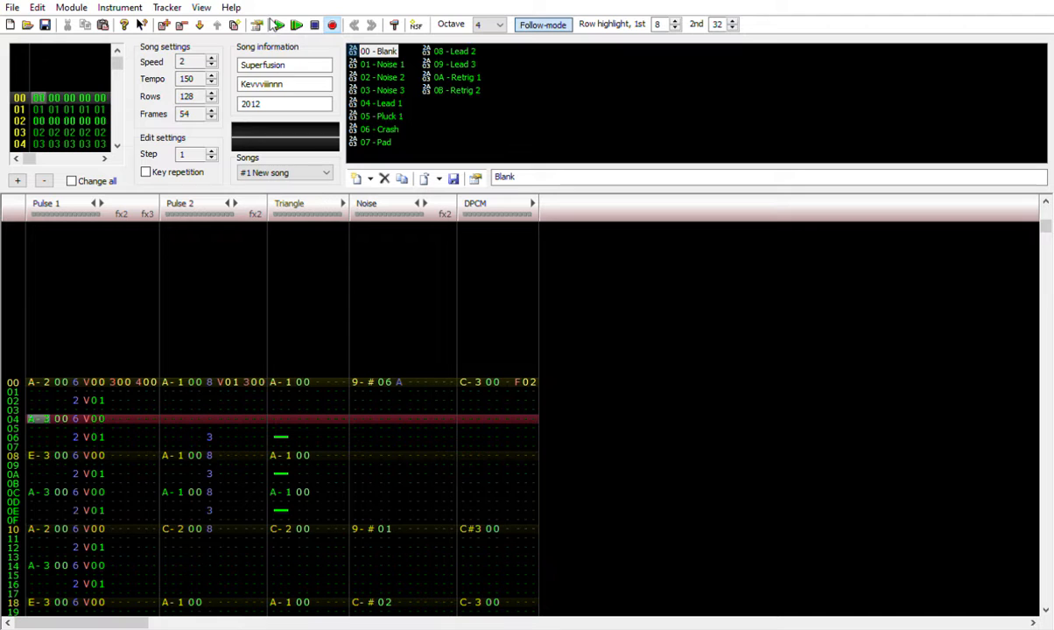
pyautogui.click(274, 25)
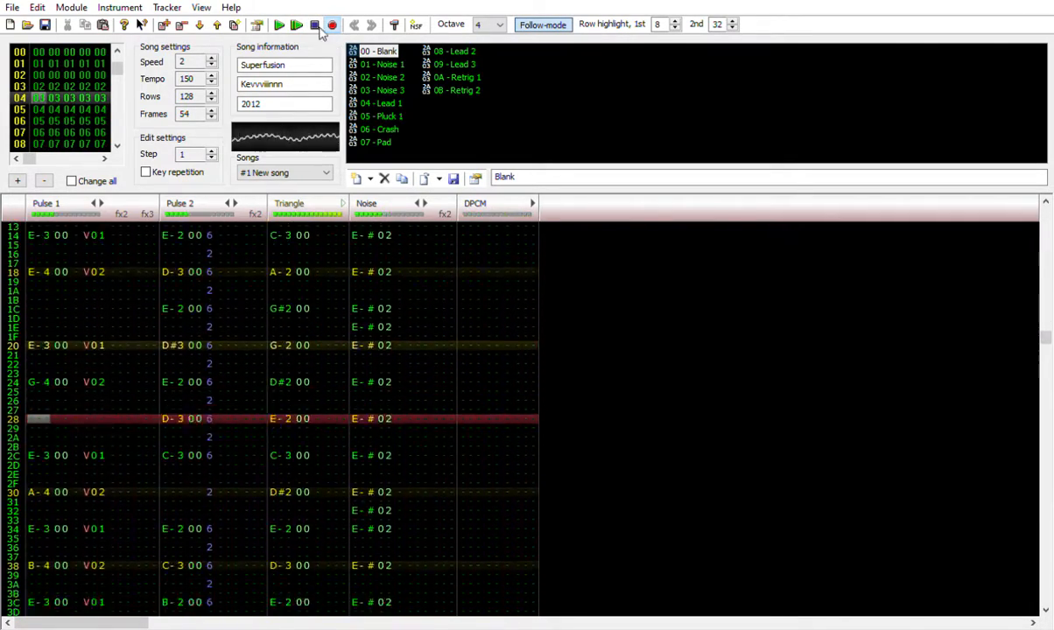
pyautogui.click(314, 24)
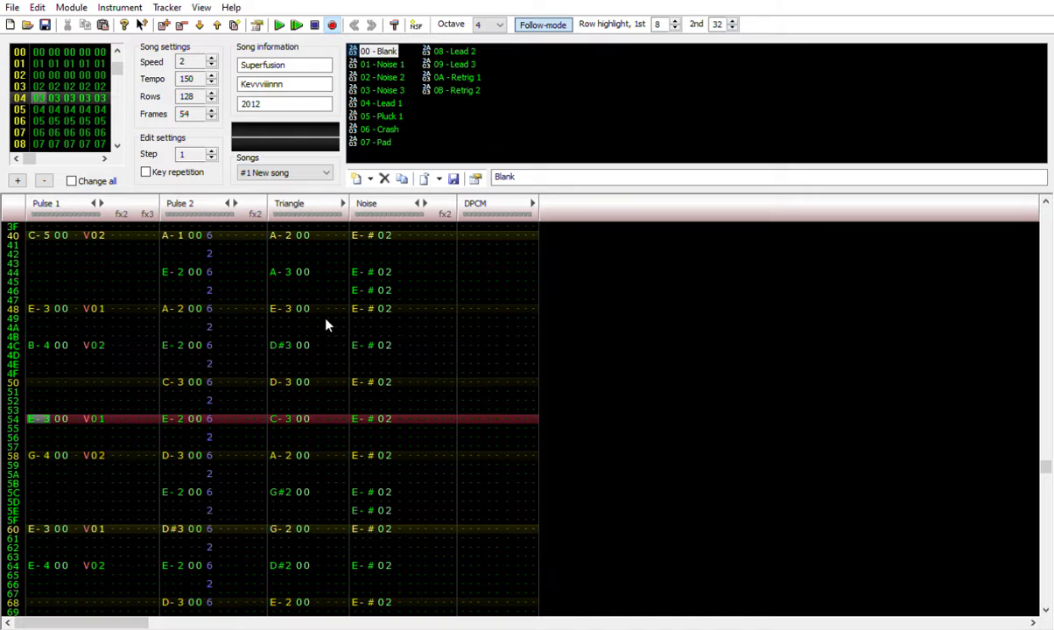
# Examine the notes and effects in frame 03 from its end back to row 00, comparing Pulse 1 and Pulse 2.
pyautogui.scroll(20, 325, 326)
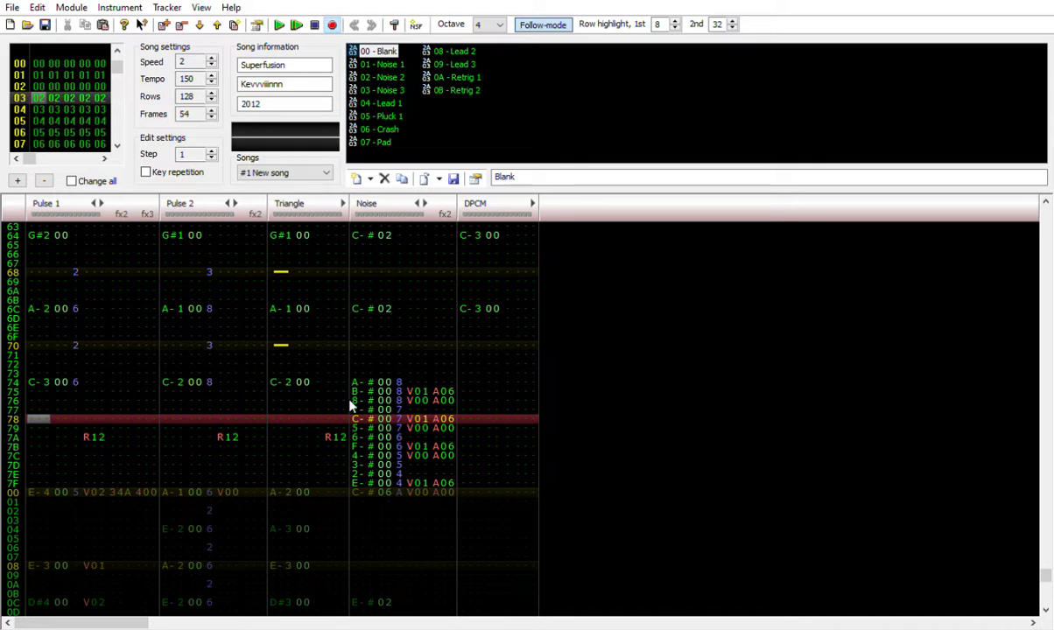
pyautogui.scroll(7, 350, 406)
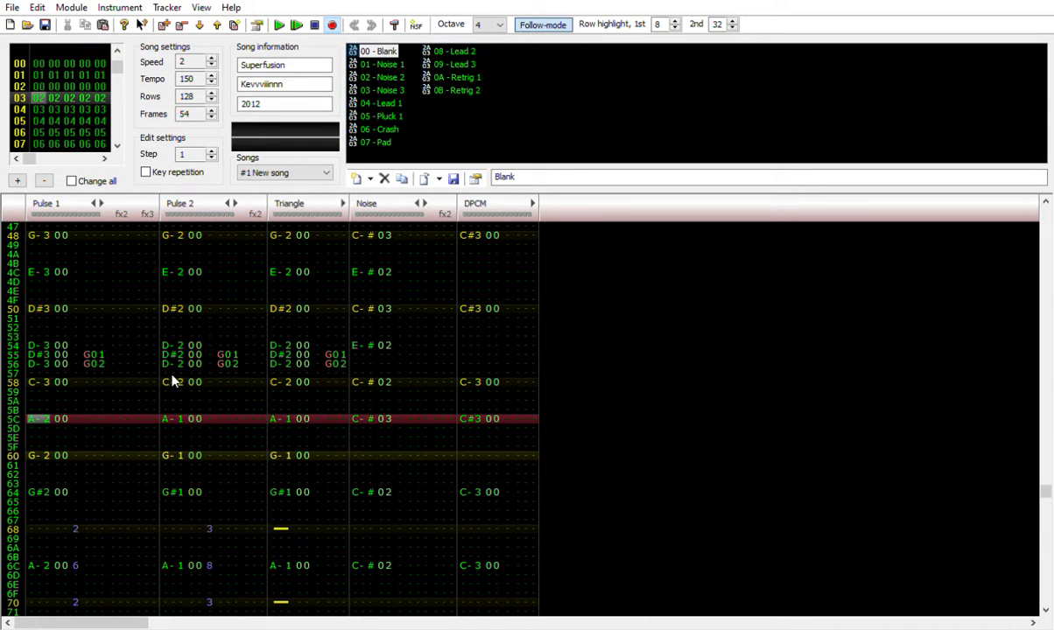
pyautogui.scroll(14, 333, 370)
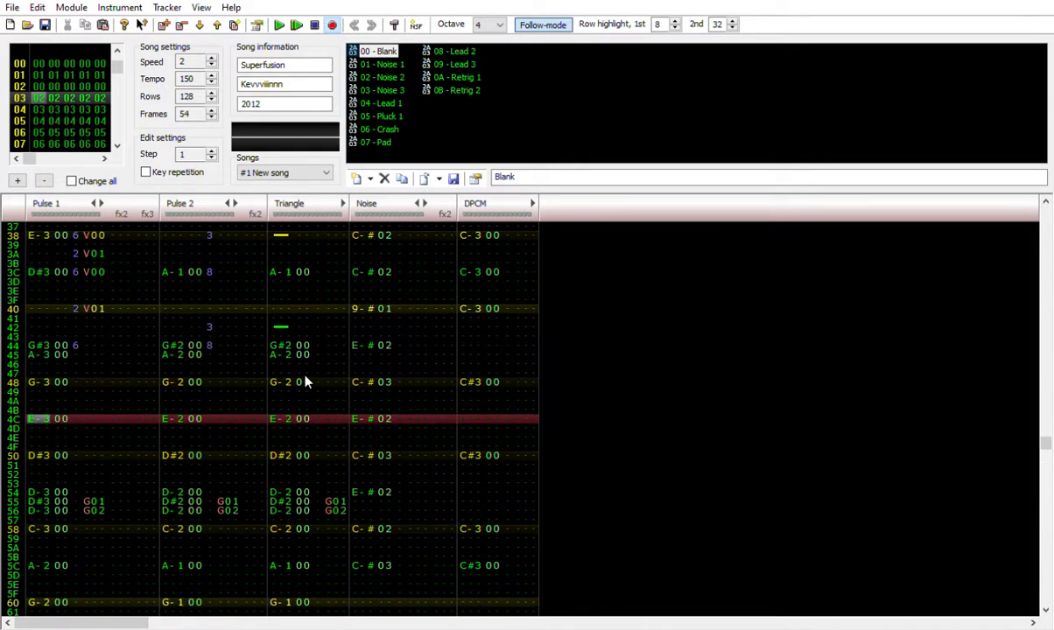
pyautogui.scroll(4, 280, 385)
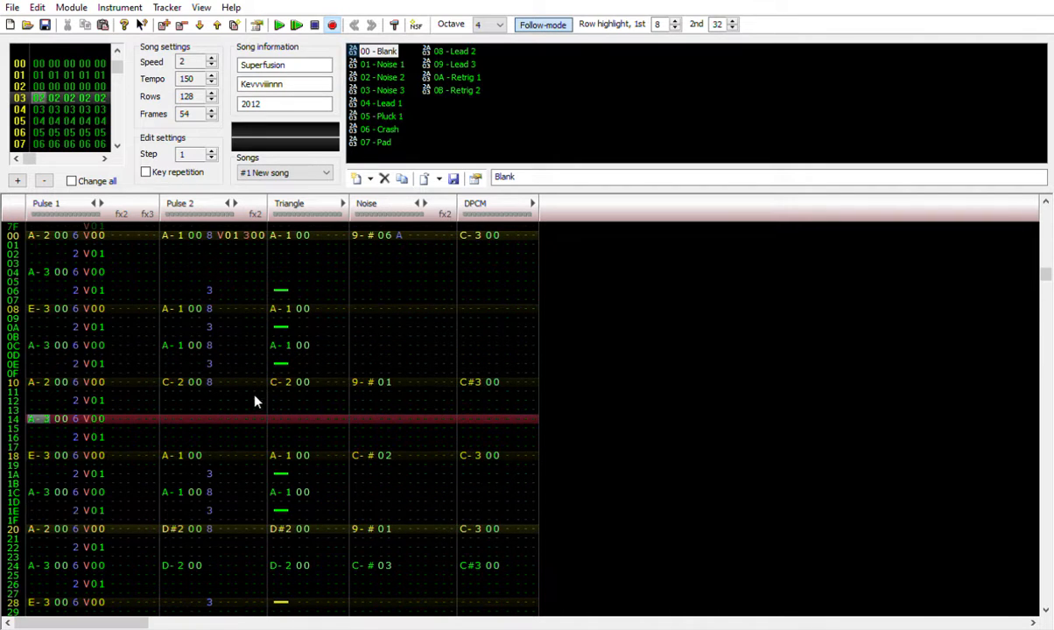
pyautogui.scroll(5, 255, 401)
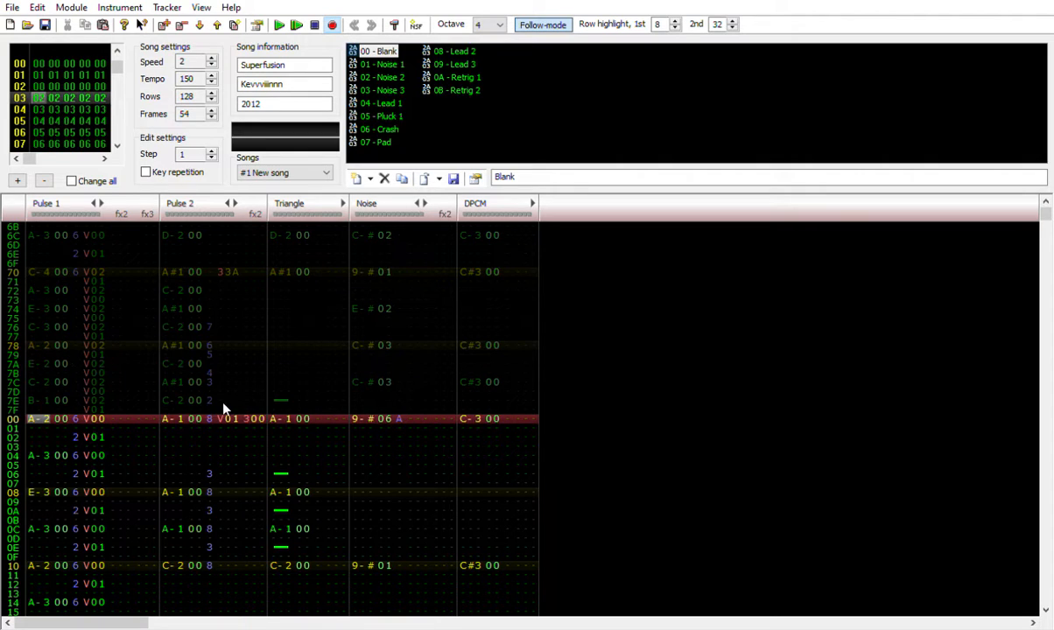
pyautogui.click(188, 409)
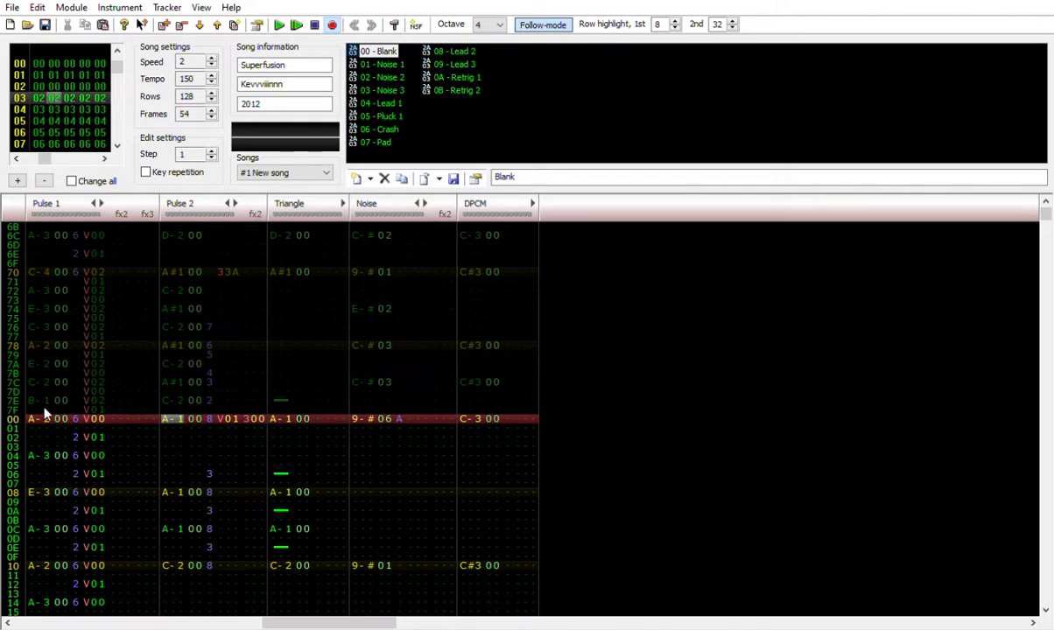
pyautogui.scroll(-1, 45, 413)
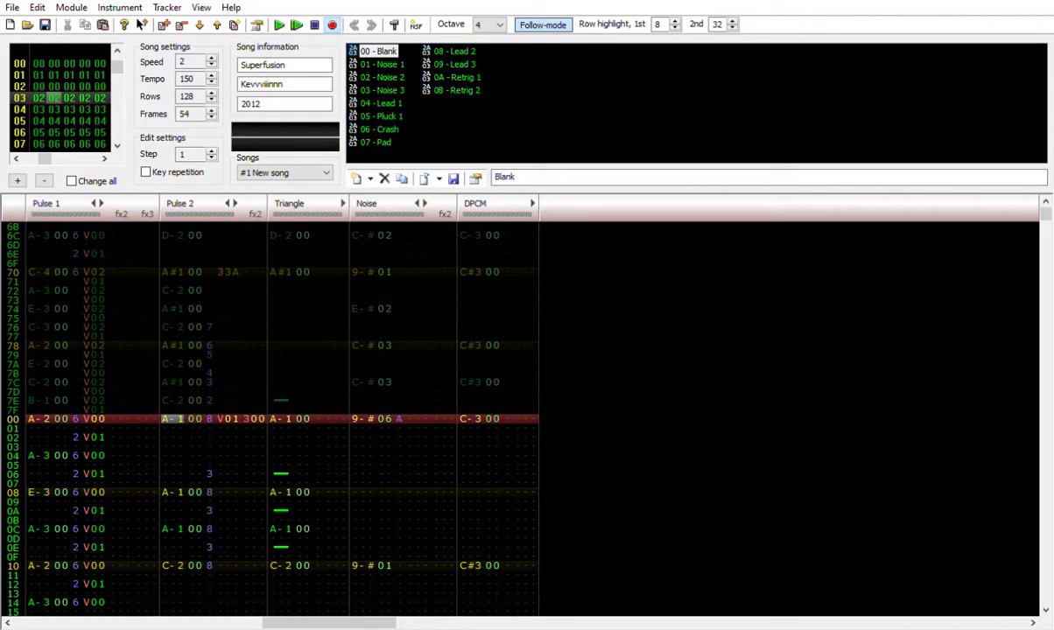